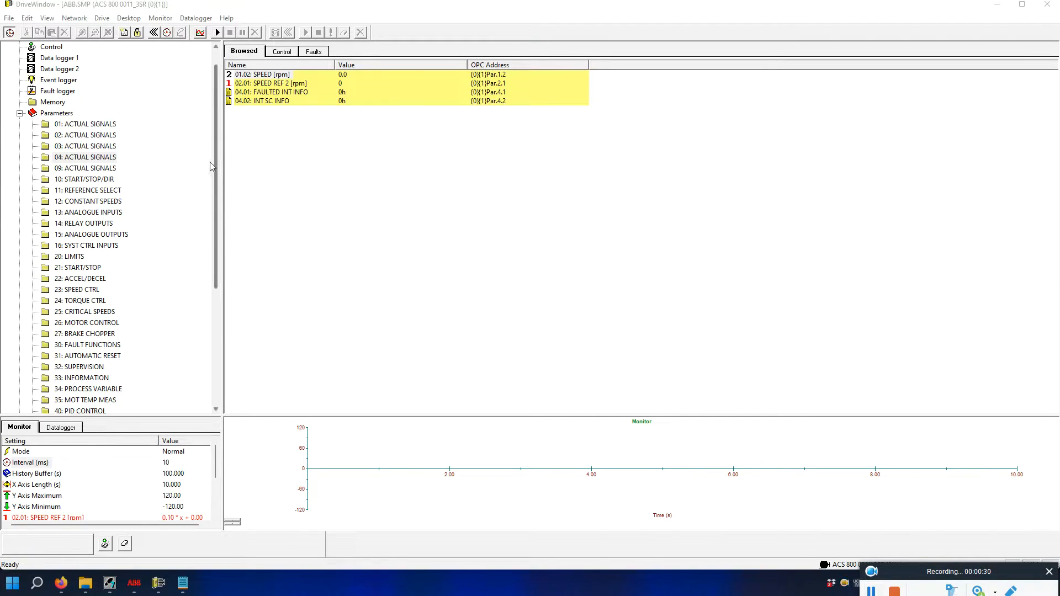
# In group 98 Option Modules, set parameter 98.02 COMM. MODULE LINK to FIELDBUS.
pyautogui.moveTo(214, 154); pyautogui.dragTo(221, 272)
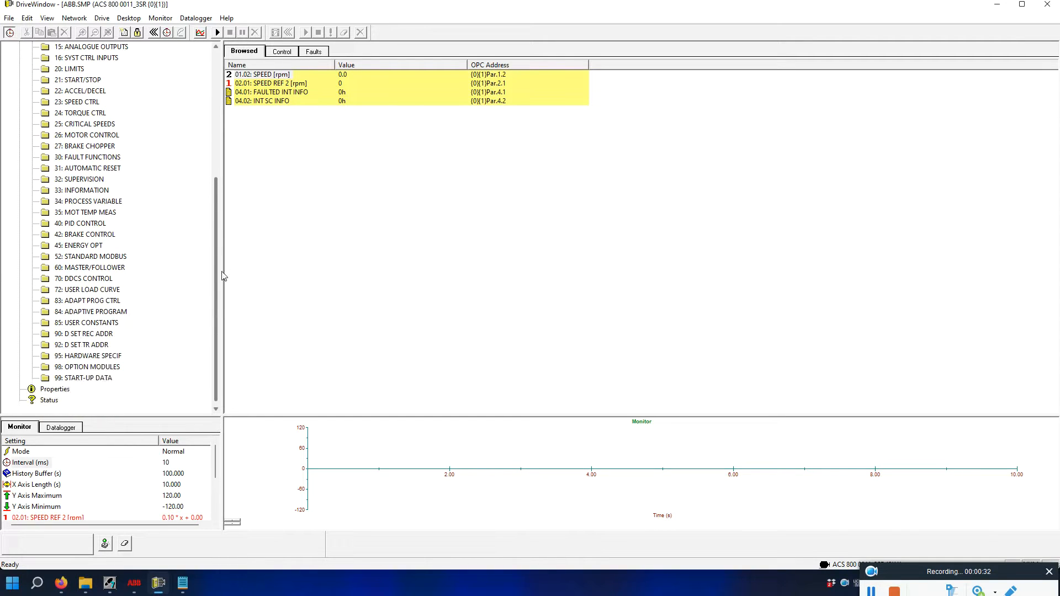
pyautogui.click(107, 369)
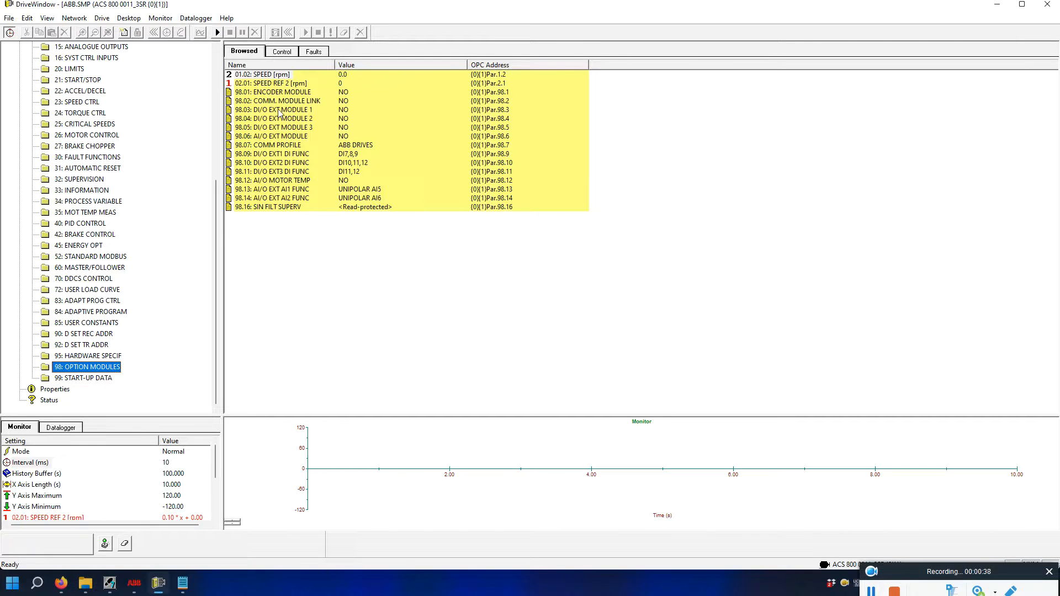
pyautogui.doubleClick(293, 107)
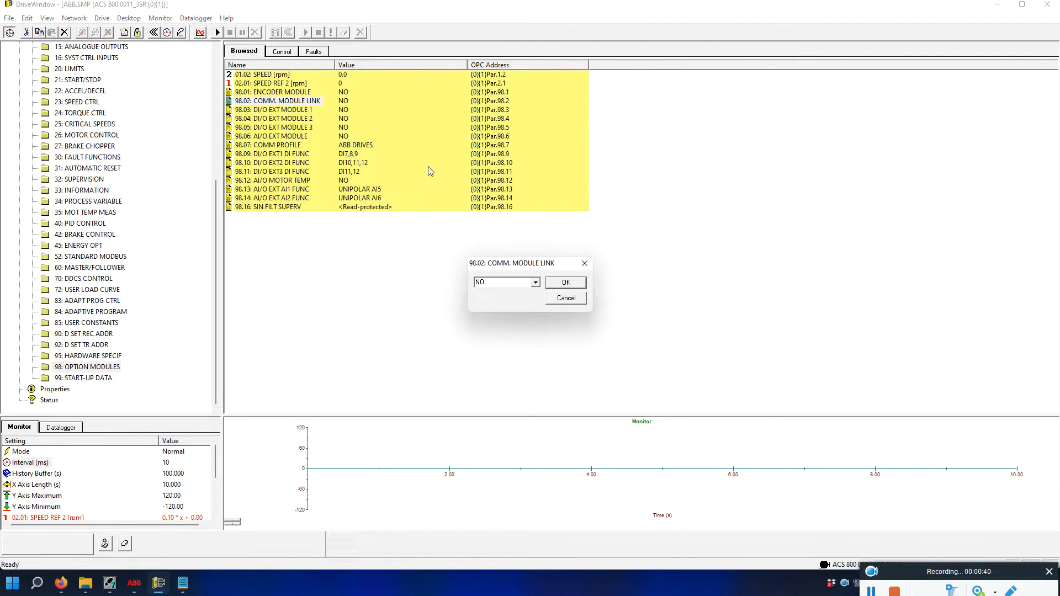
pyautogui.click(535, 282)
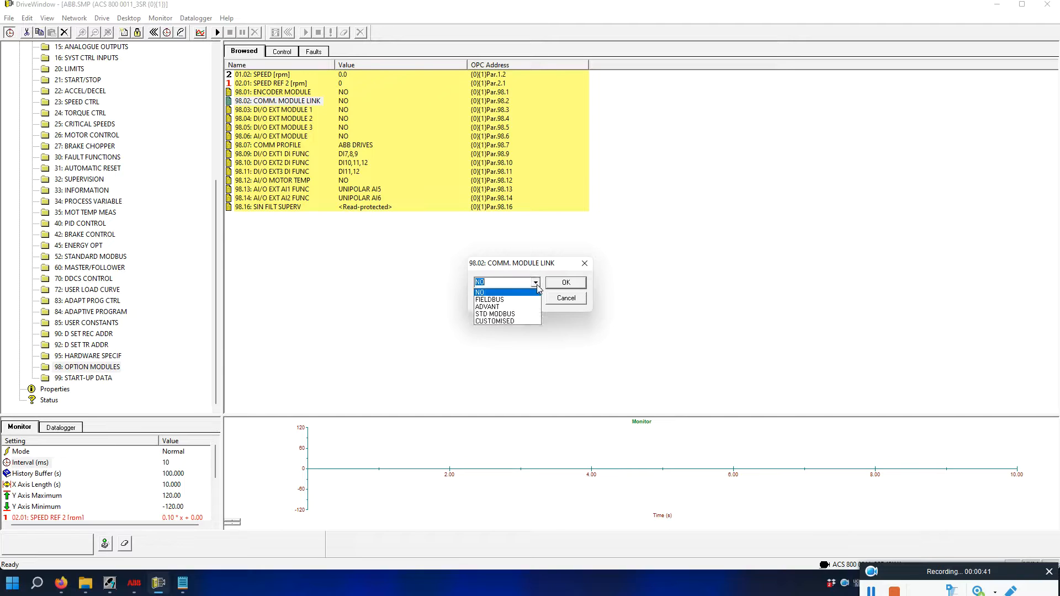
pyautogui.click(492, 301)
pyautogui.click(565, 283)
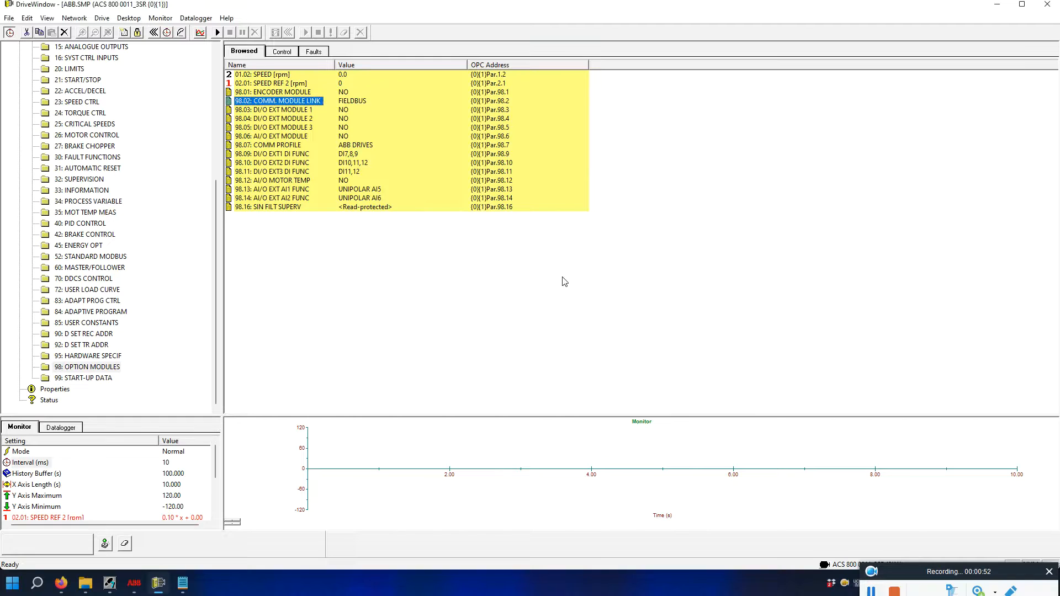
# Keep parameter 98.07 COMM PROFILE at ABB DRIVES.
pyautogui.click(277, 146)
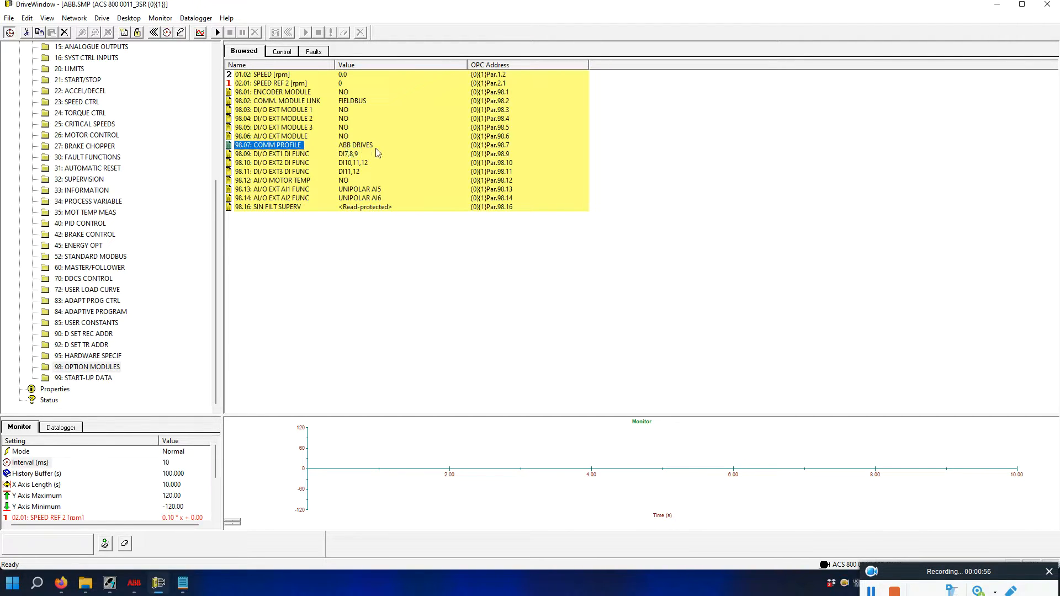
pyautogui.doubleClick(274, 147)
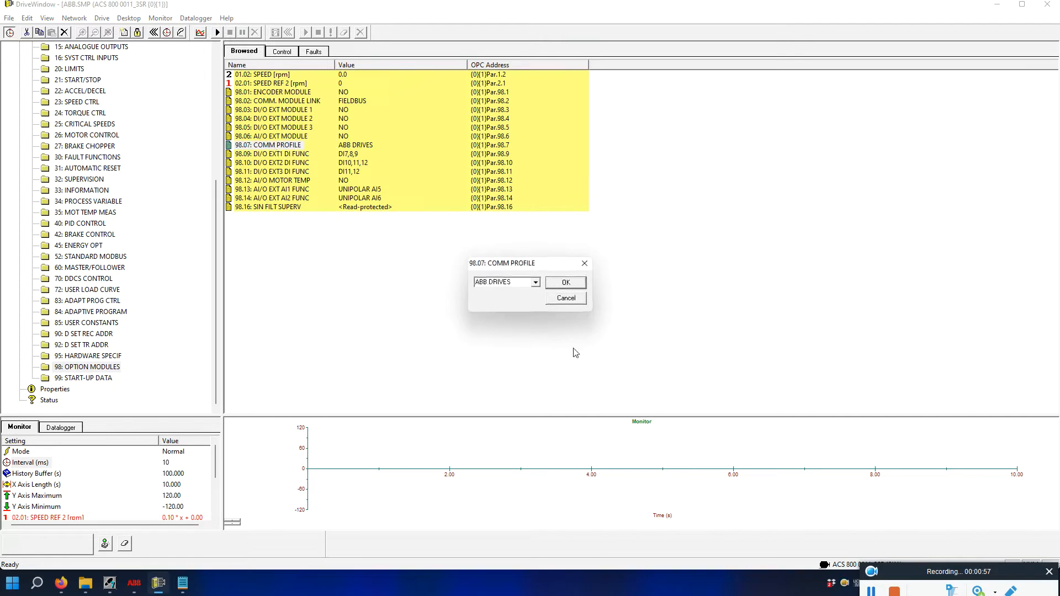
pyautogui.click(536, 283)
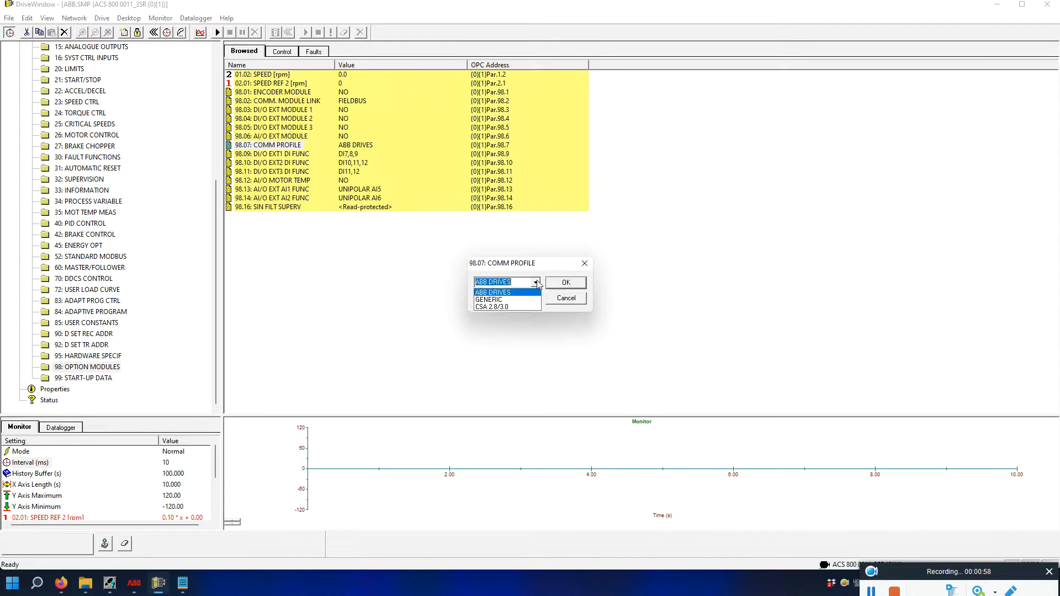
pyautogui.click(495, 293)
pyautogui.click(562, 284)
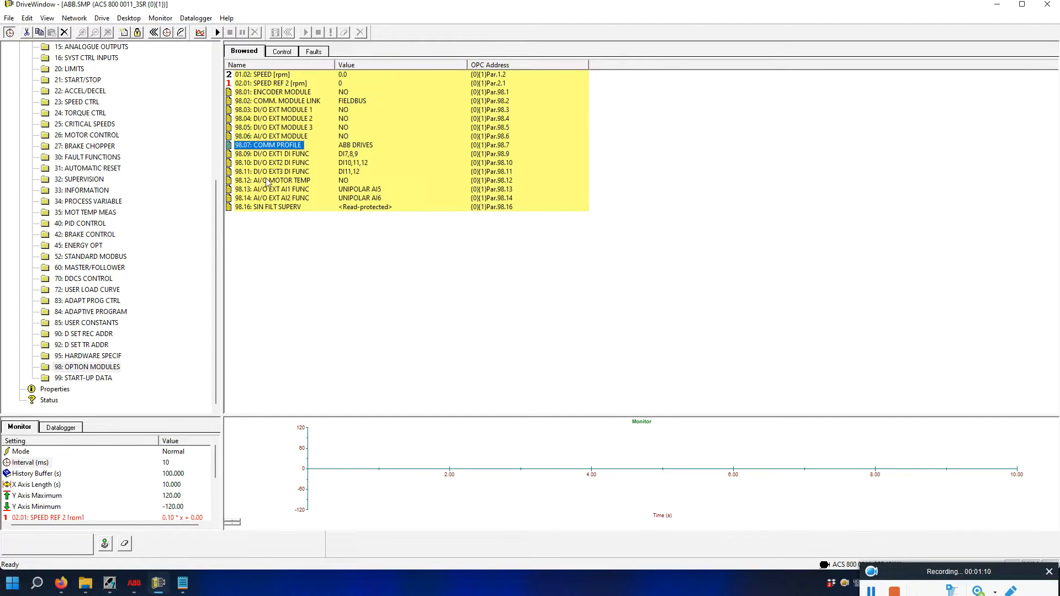
pyautogui.click(214, 237)
pyautogui.moveTo(213, 238); pyautogui.dragTo(214, 217)
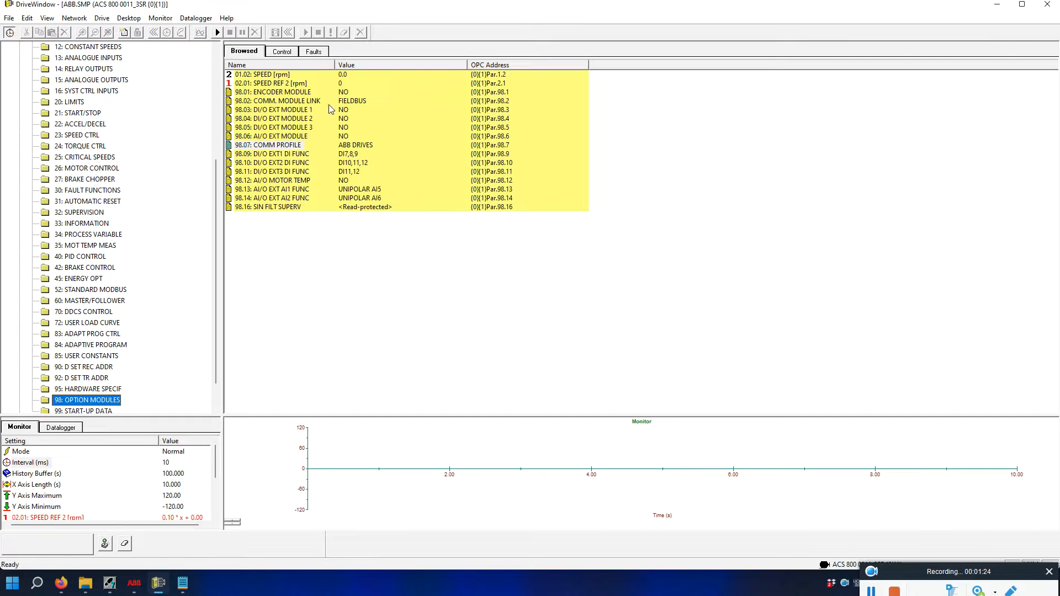
pyautogui.moveTo(215, 228); pyautogui.dragTo(215, 120)
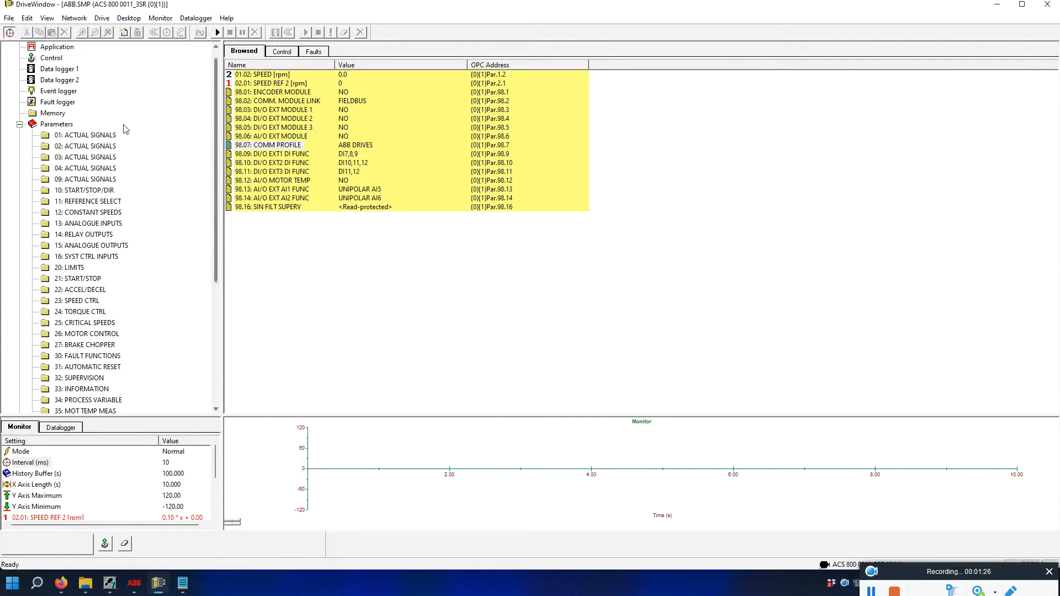
# Review group 51 Comm Module Data: node address, baud rate, PPO-type and DP mode, unchanged.
pyautogui.click(61, 124)
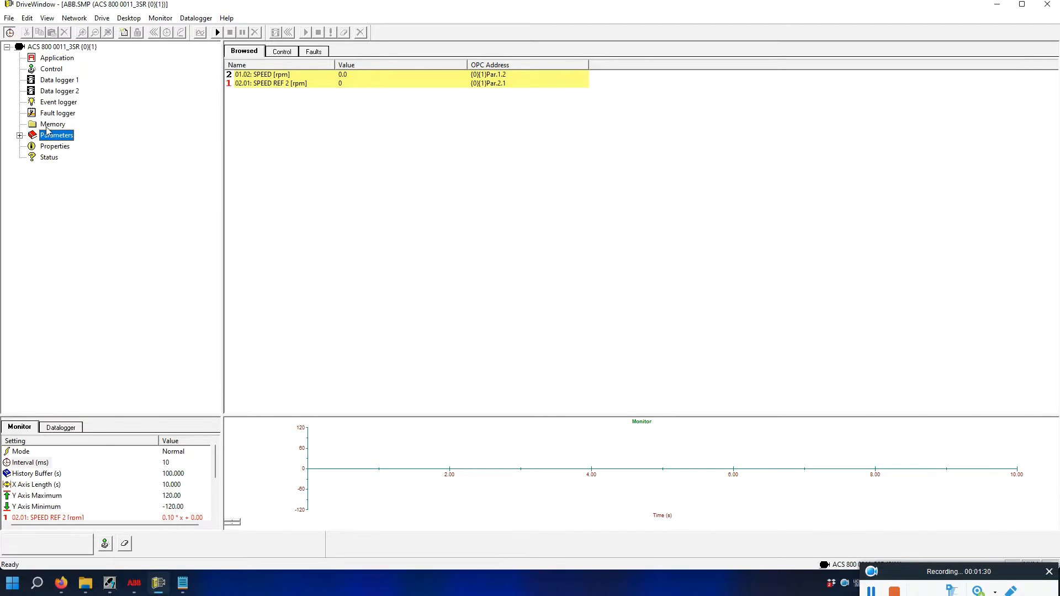
pyautogui.click(19, 136)
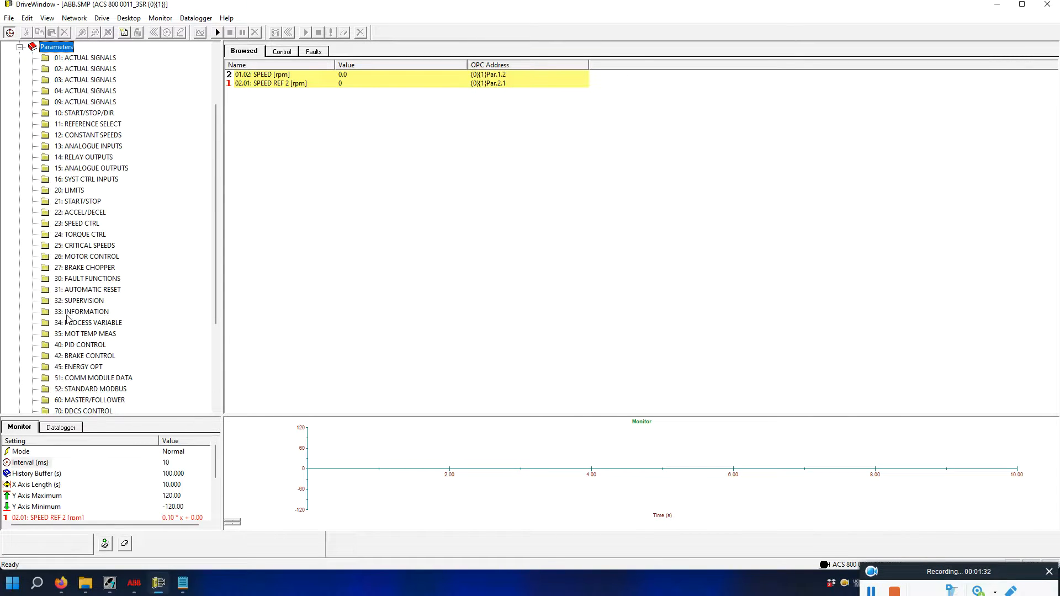
pyautogui.scroll(-3, 67, 319)
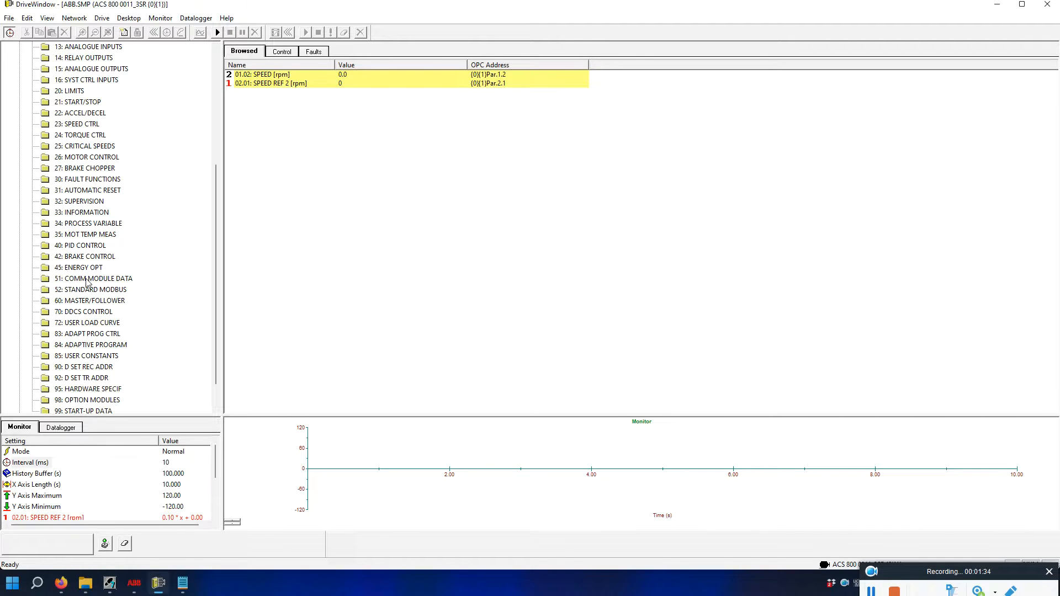
pyautogui.click(86, 280)
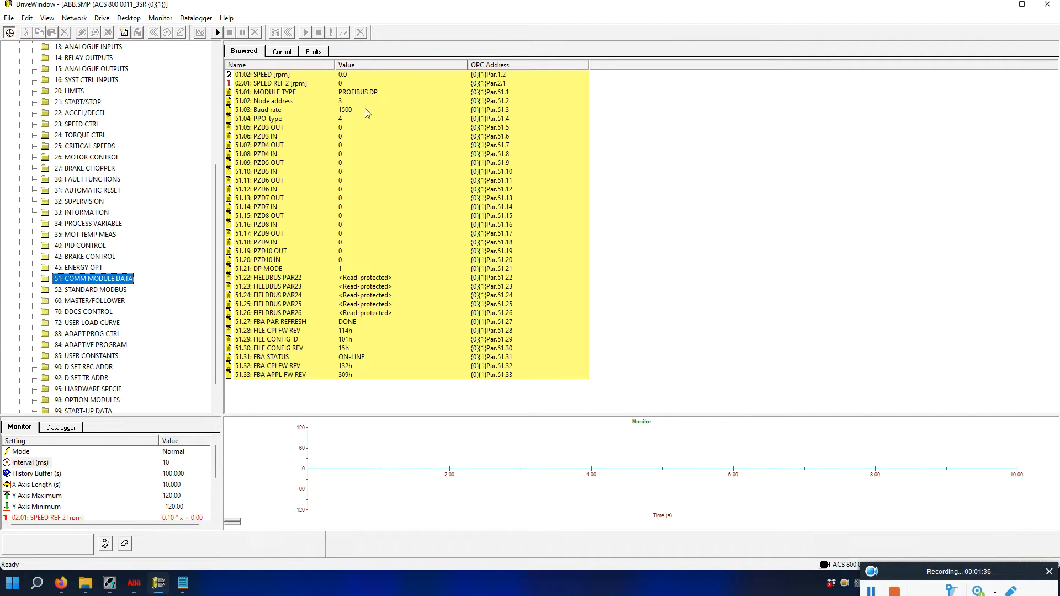
pyautogui.click(273, 102)
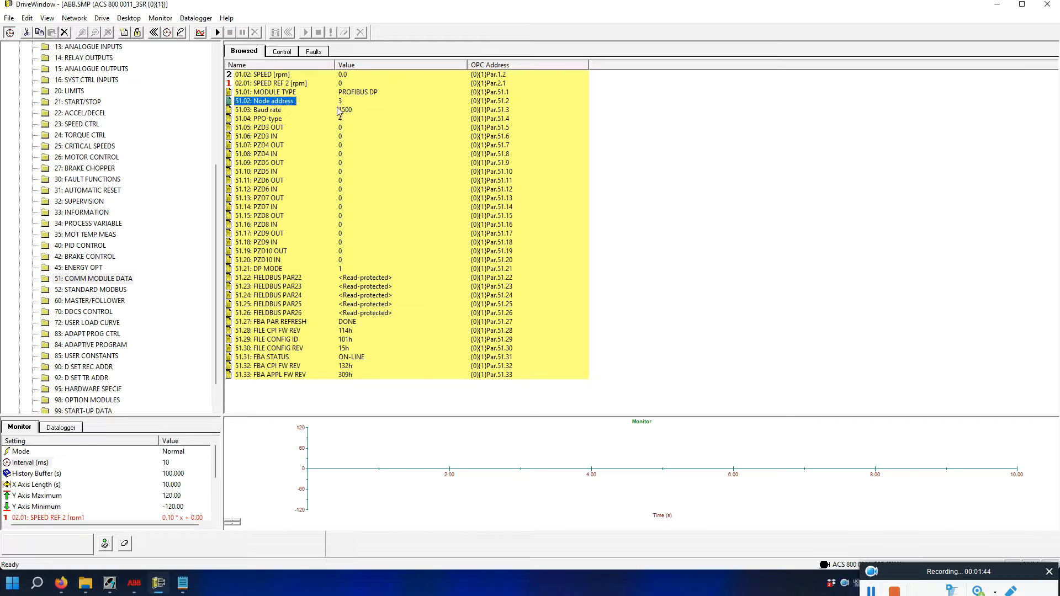
pyautogui.click(270, 111)
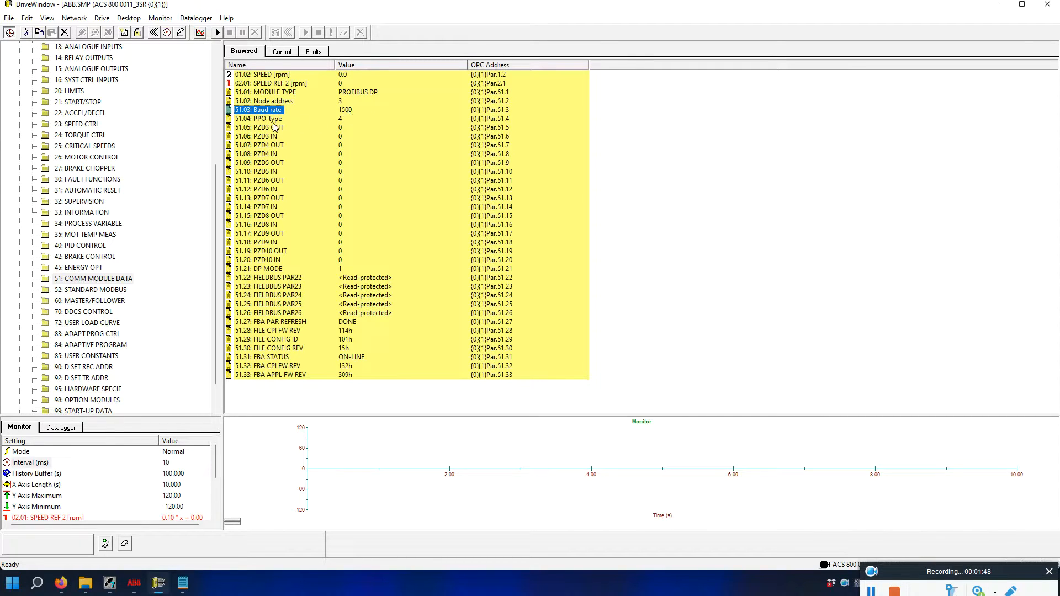
pyautogui.click(260, 121)
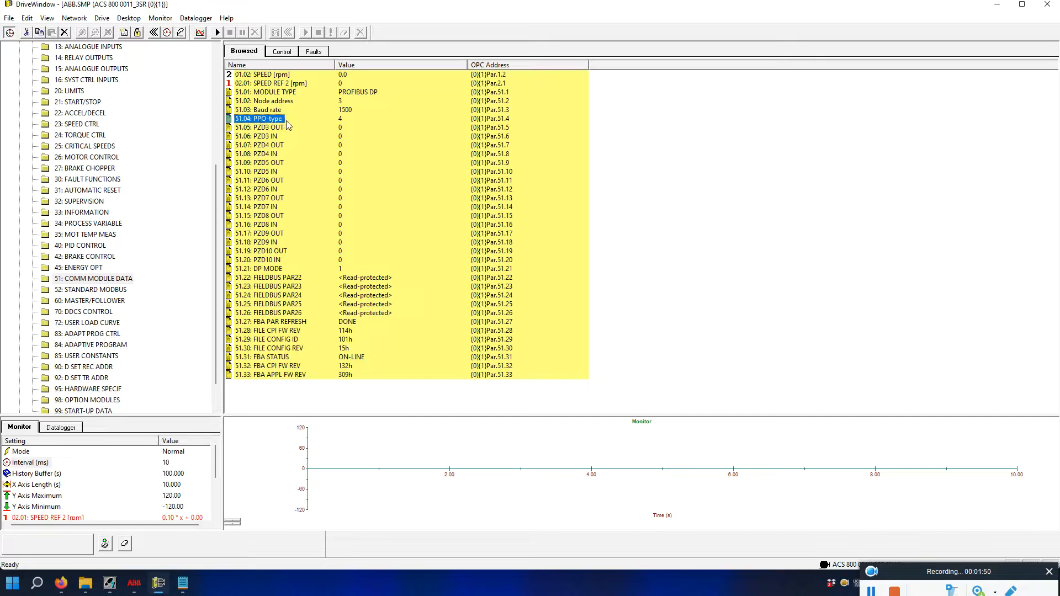
pyautogui.doubleClick(260, 121)
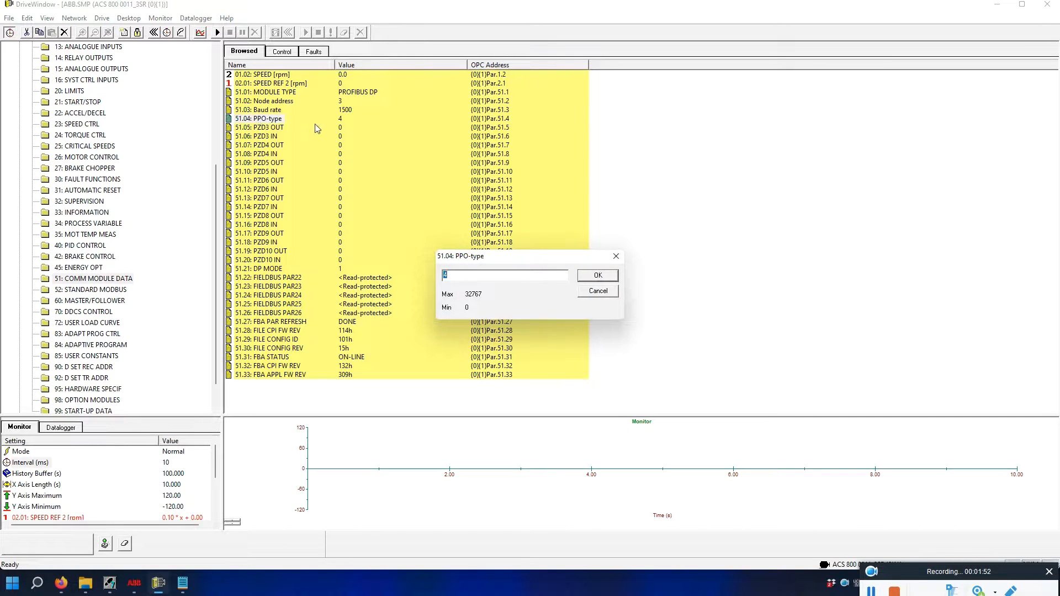
pyautogui.click(616, 257)
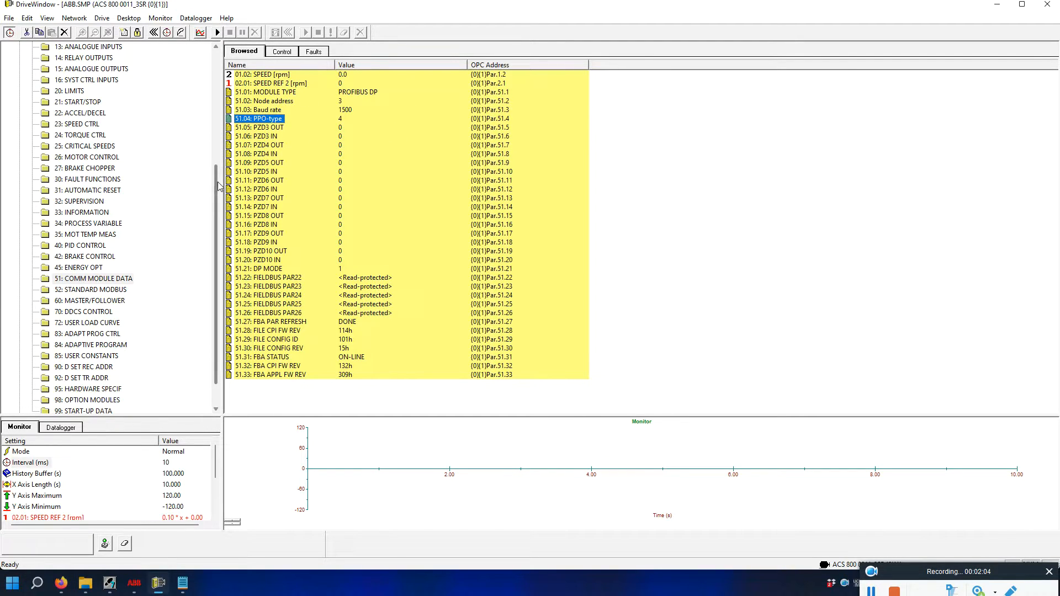
pyautogui.click(262, 270)
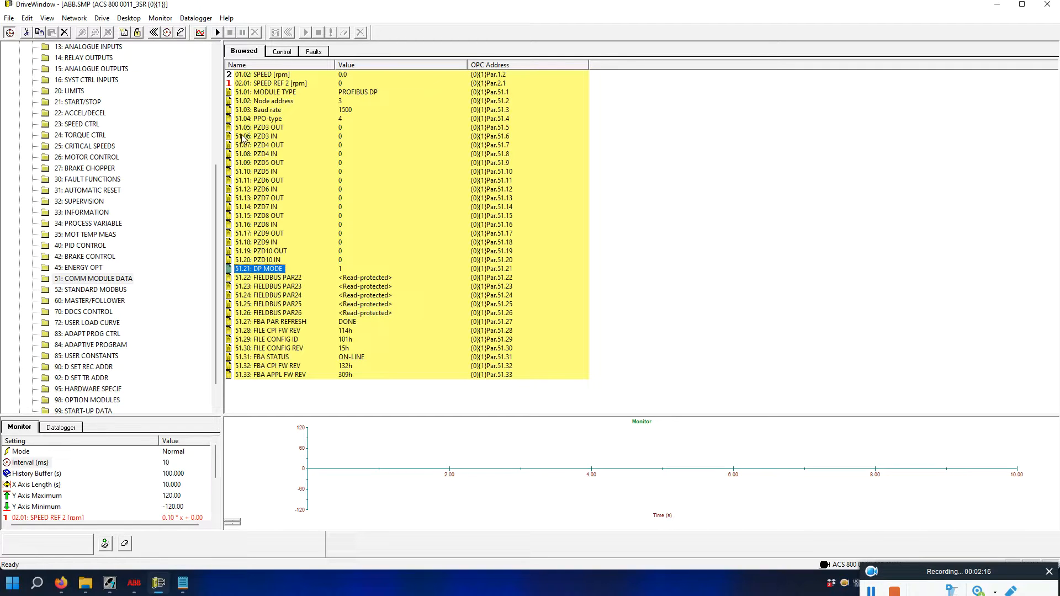
# Set 51.27 FBA PAR REFRESH to REFRESH to reload the fieldbus adapter parameters.
pyautogui.doubleClick(293, 322)
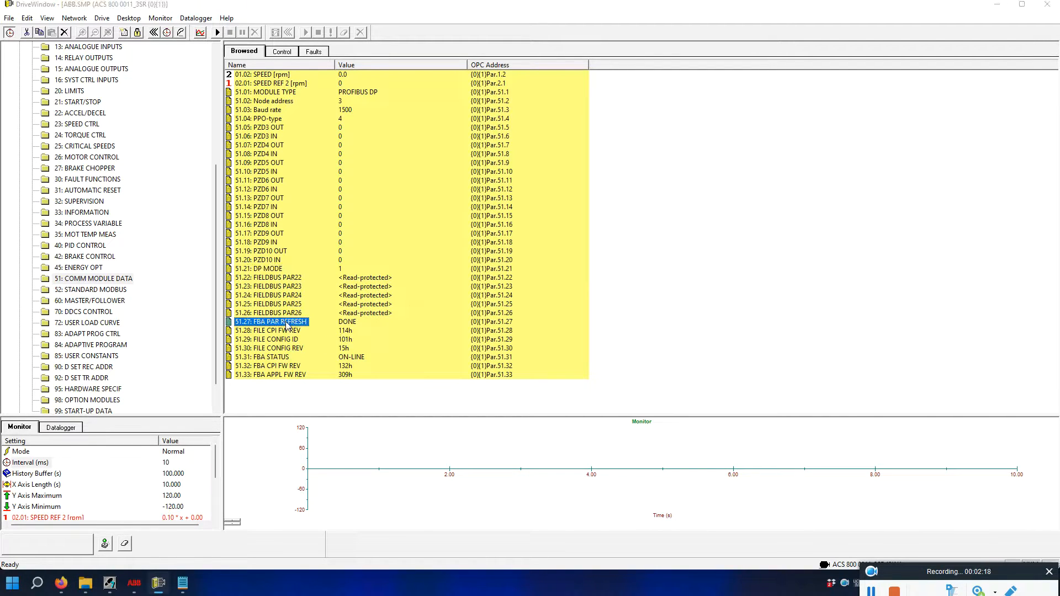
pyautogui.click(535, 283)
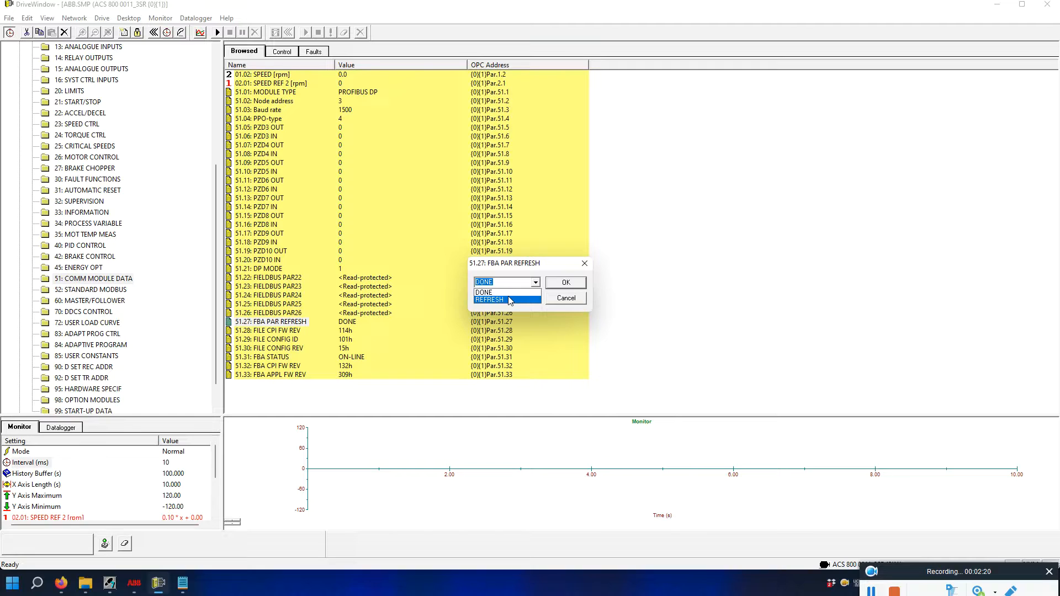
pyautogui.click(509, 300)
pyautogui.click(563, 285)
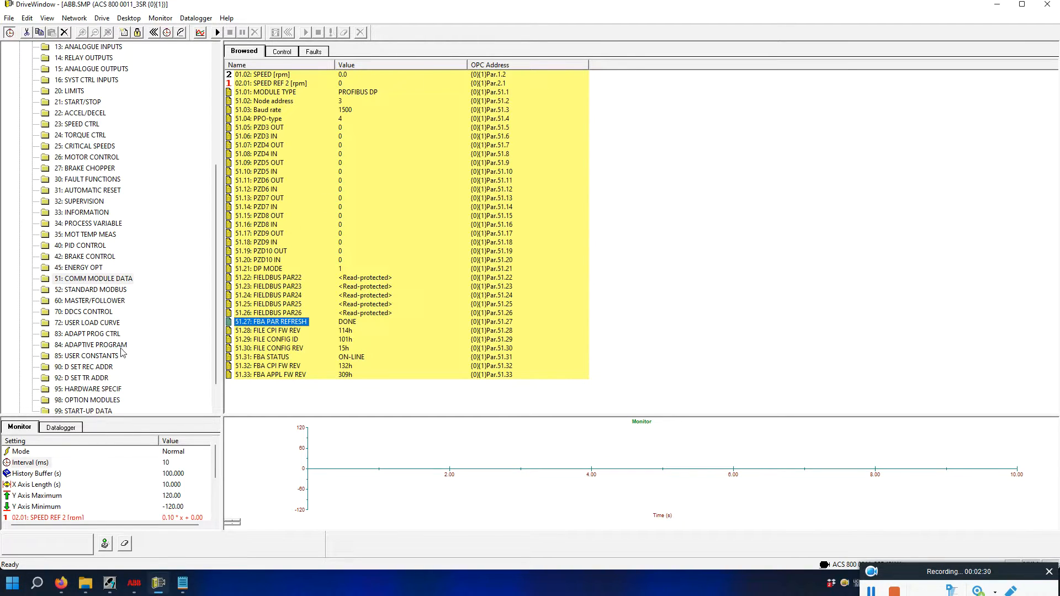
pyautogui.click(109, 583)
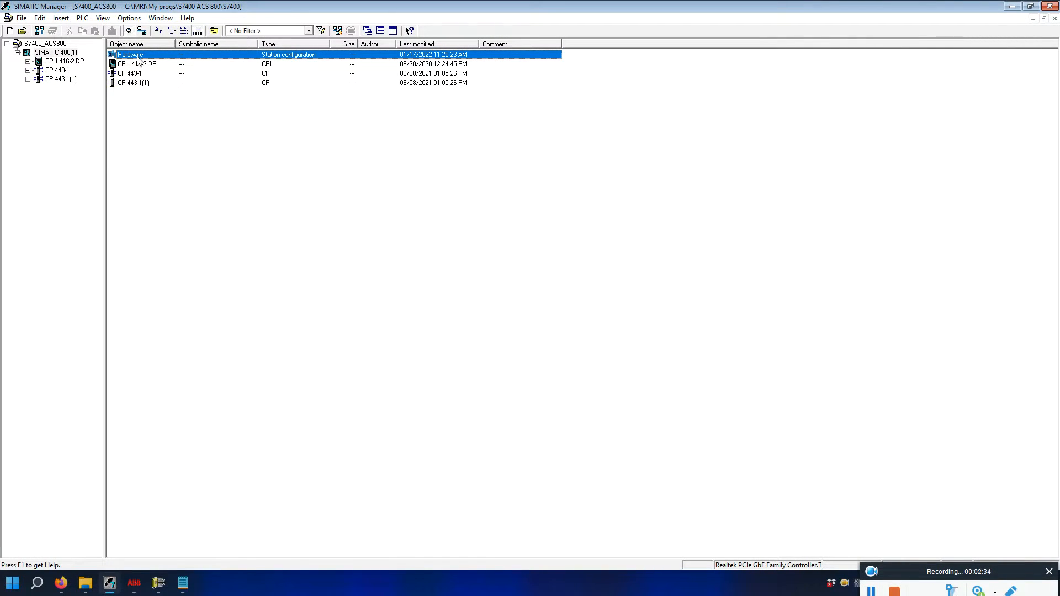
# Open the SIMATIC 400(1) station's Hardware object in HW Config.
pyautogui.click(137, 55)
pyautogui.click(157, 76)
pyautogui.doubleClick(144, 55)
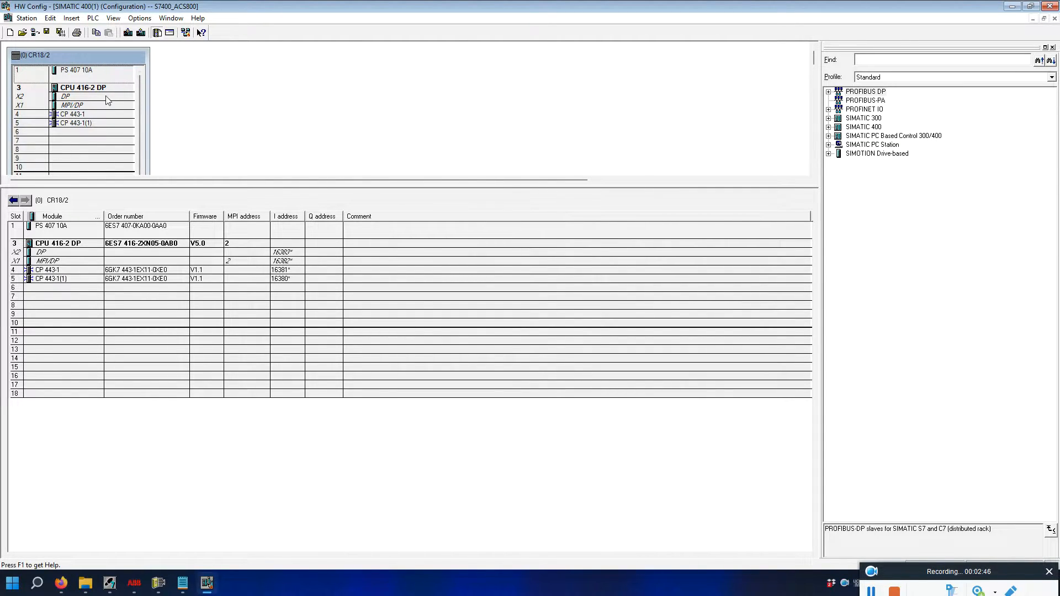
# Attach the CPU's DP interface to a new PROFIBUS(1) subnet.
pyautogui.click(87, 98)
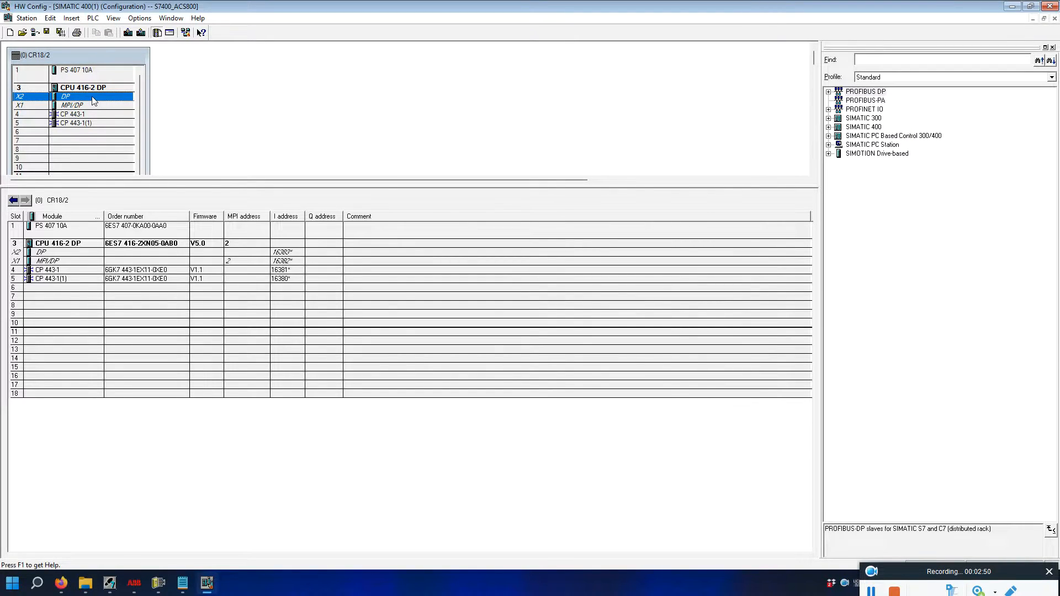
pyautogui.doubleClick(92, 100)
pyautogui.click(515, 305)
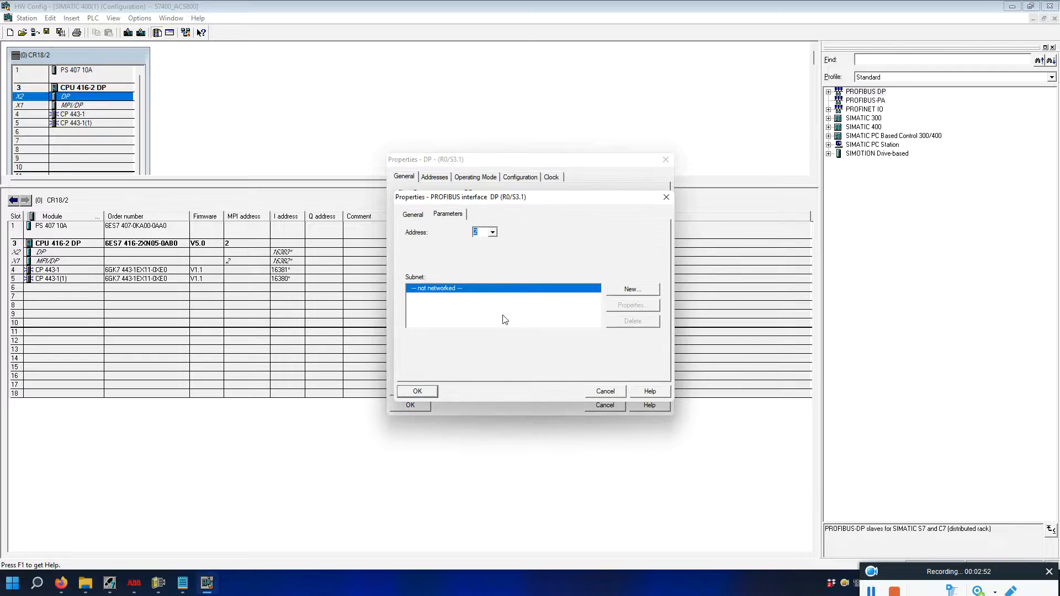
pyautogui.click(624, 289)
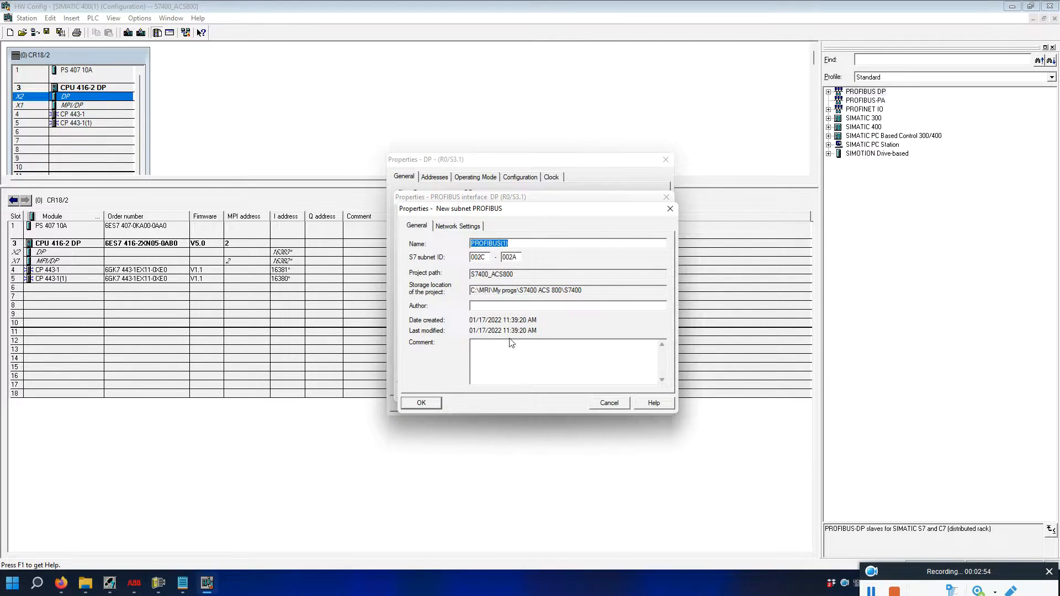
pyautogui.click(436, 404)
pyautogui.click(417, 391)
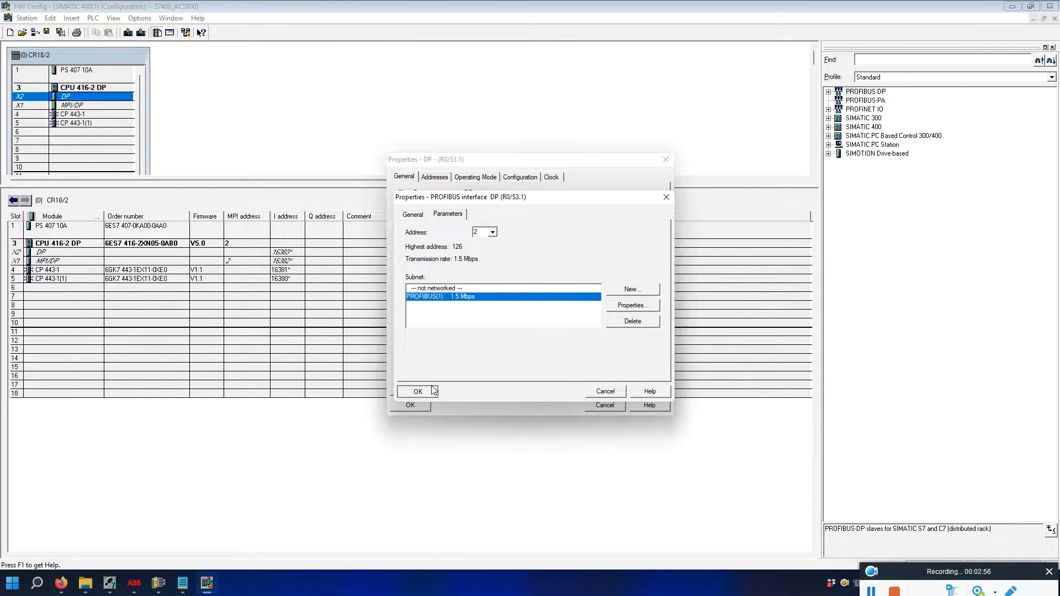
pyautogui.click(413, 405)
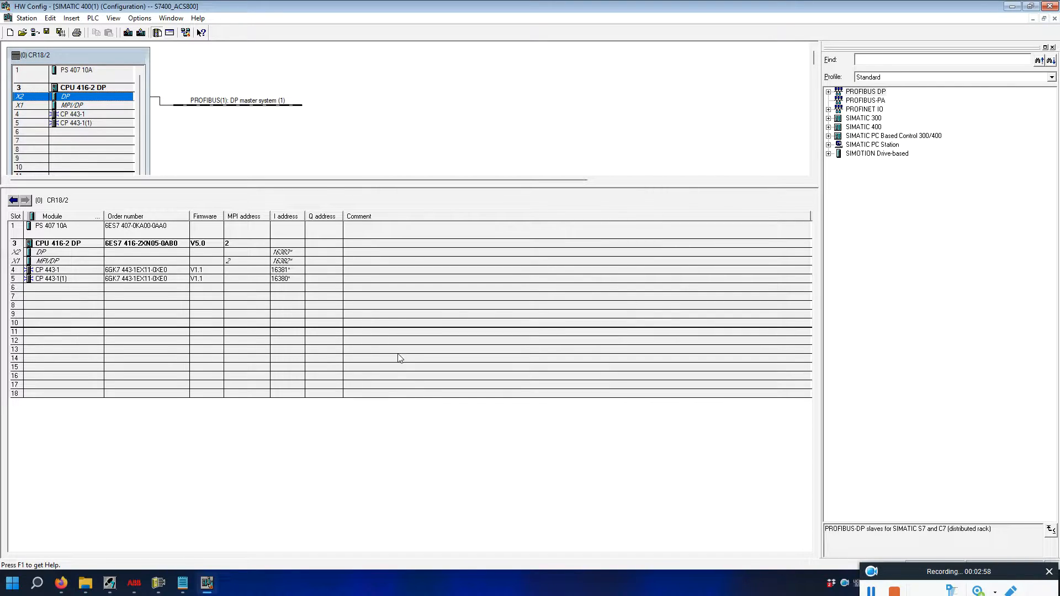
# Select the DP master system and enlarge the rack view to show slots 1–16.
pyautogui.click(232, 105)
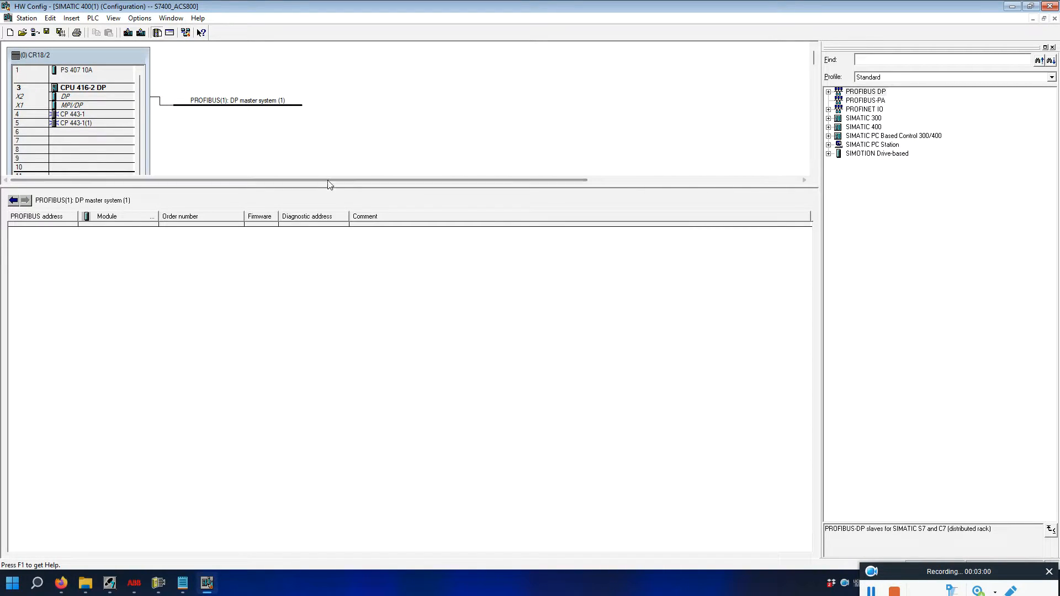
pyautogui.moveTo(331, 186); pyautogui.dragTo(332, 304)
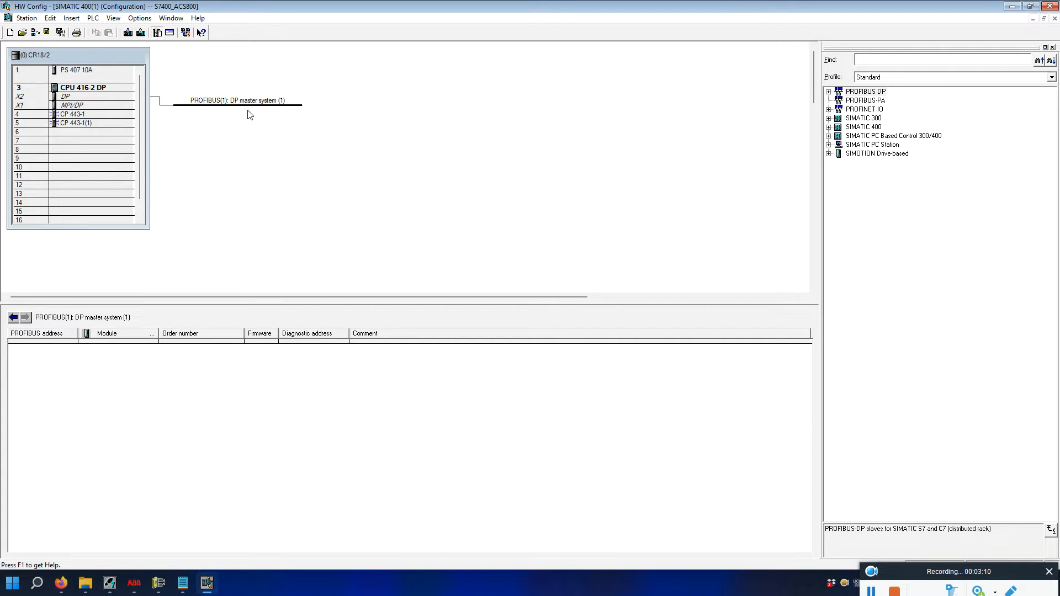
pyautogui.click(60, 584)
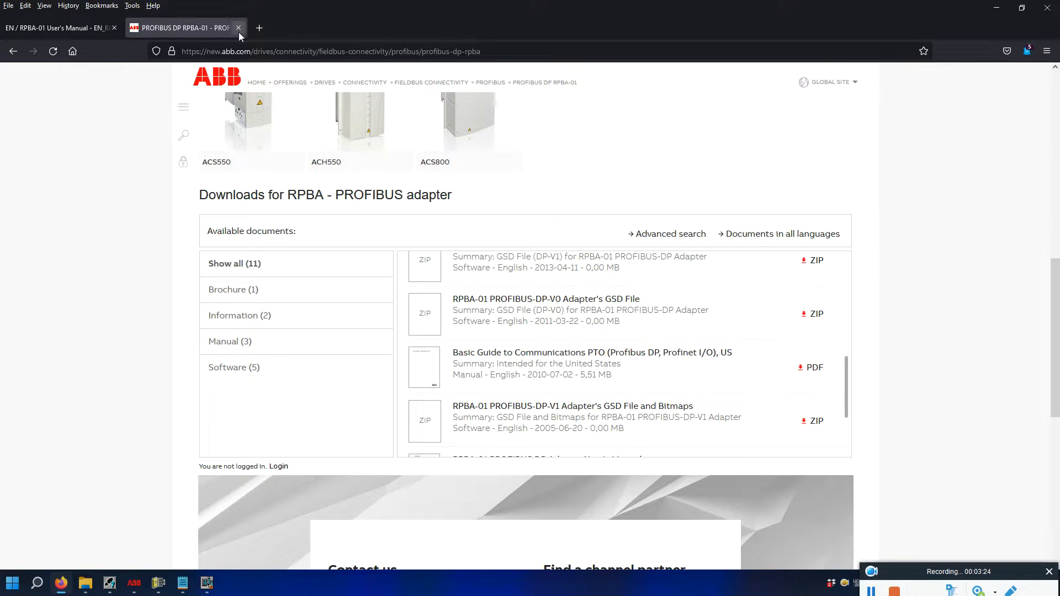
# Minimize Firefox's RPBA downloads page to get back to HW Config.
pyautogui.click(996, 6)
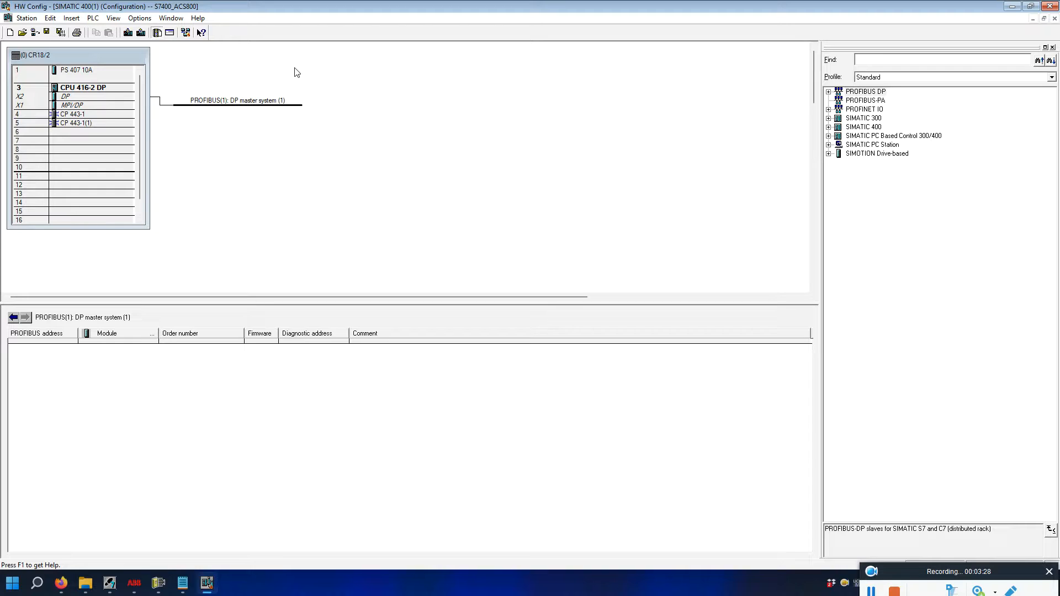
# Point the GSD installer at the MRI\My progs\GSD\abb10812 RPBA folder.
pyautogui.click(141, 18)
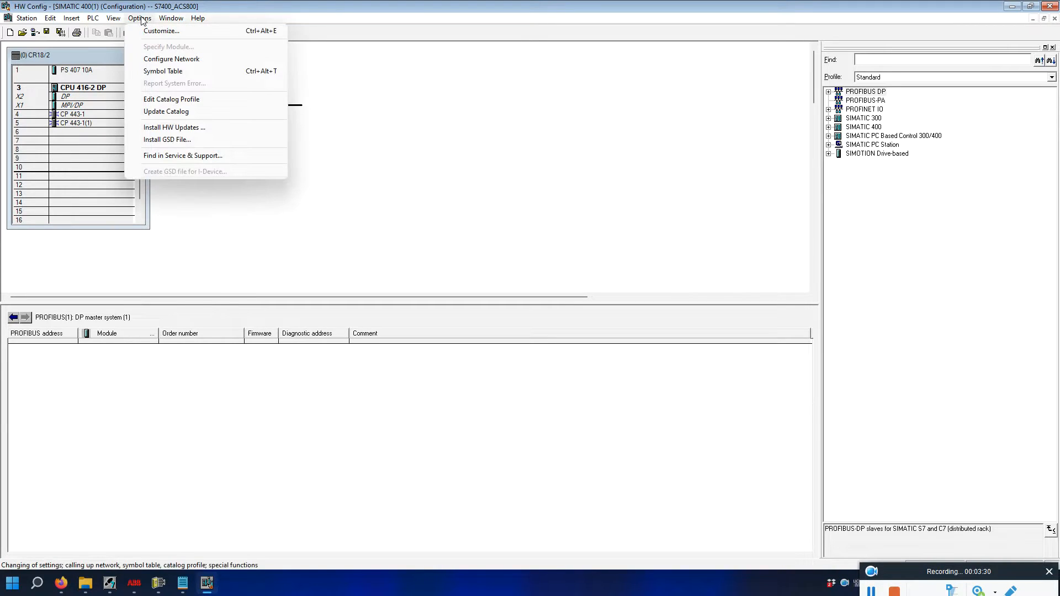
pyautogui.click(172, 141)
pyautogui.click(665, 209)
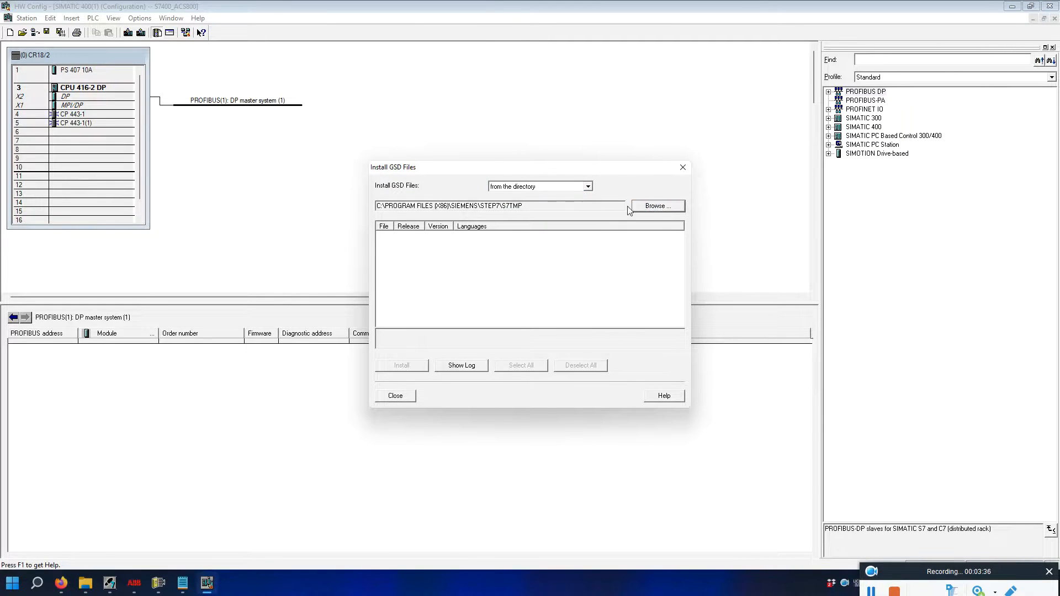
pyautogui.moveTo(605, 295); pyautogui.dragTo(606, 257)
pyautogui.click(479, 277)
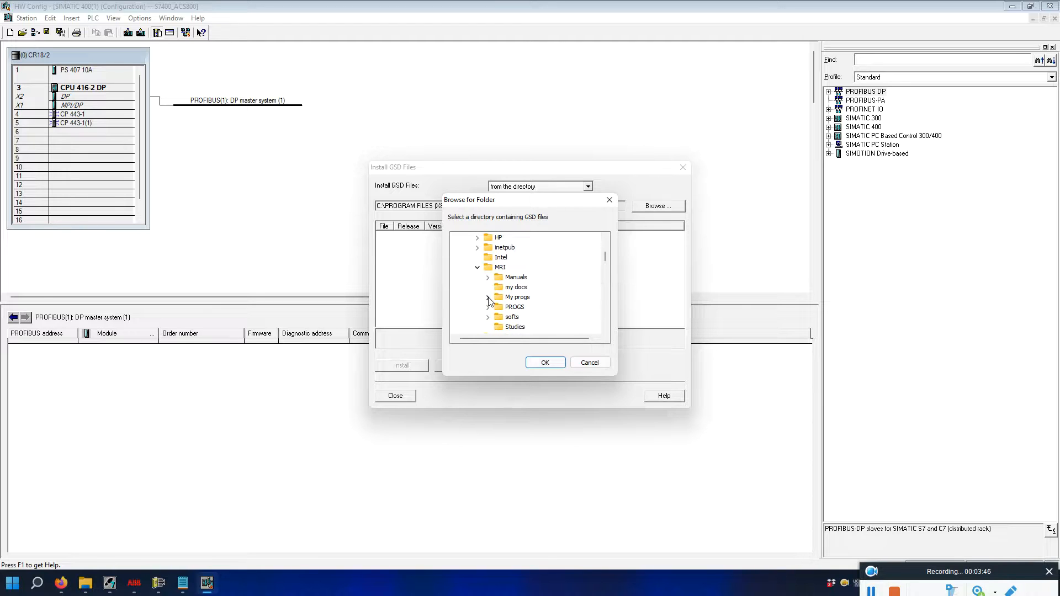
pyautogui.click(488, 297)
pyautogui.click(499, 307)
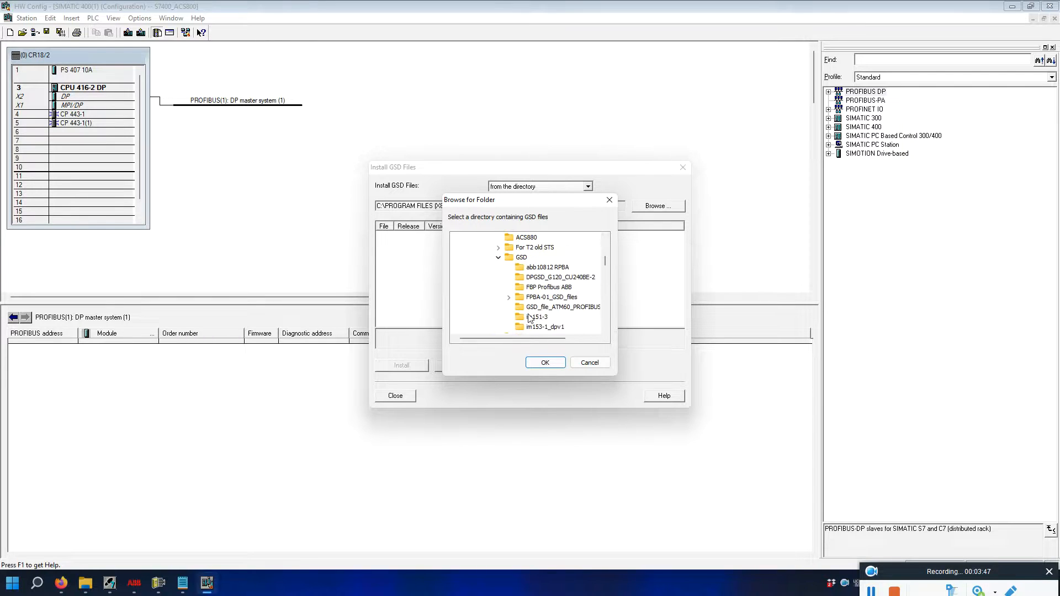
pyautogui.click(547, 268)
pyautogui.click(547, 363)
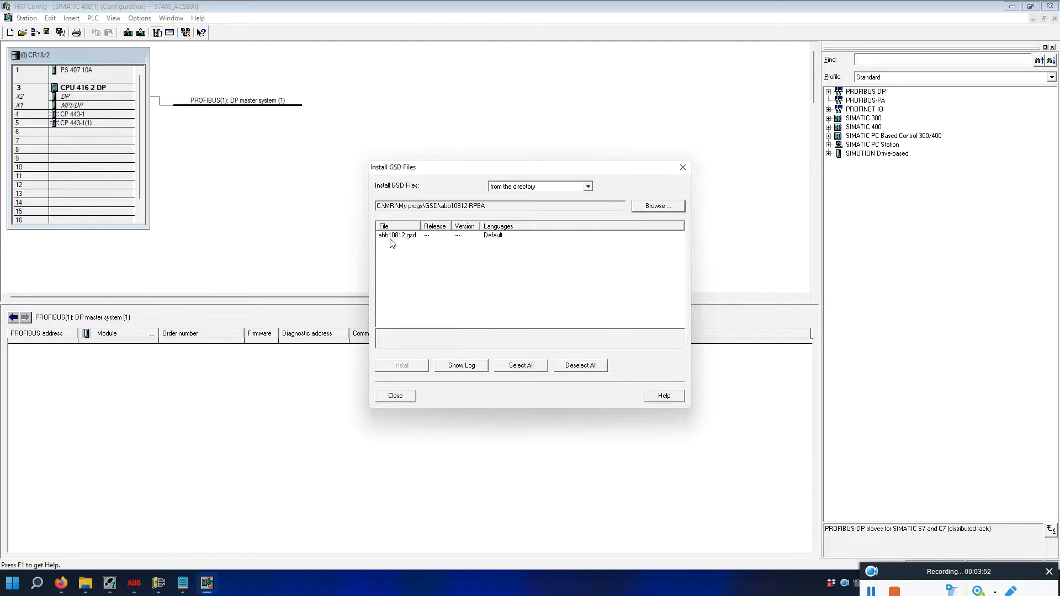
# Install abb10812.gsd, close the installer, and search the catalog for 'abb'.
pyautogui.click(411, 237)
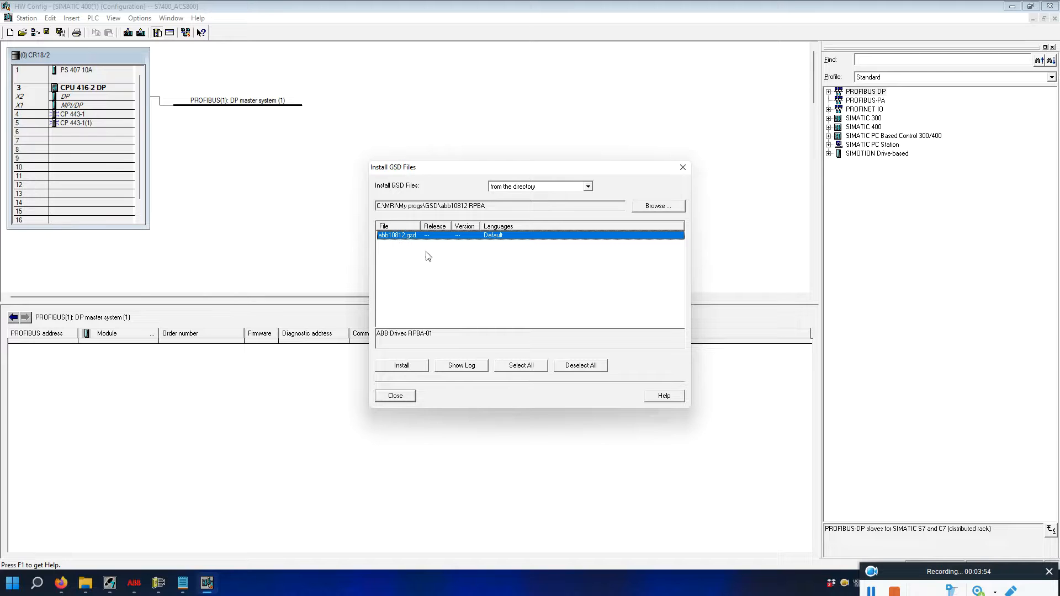
pyautogui.click(683, 169)
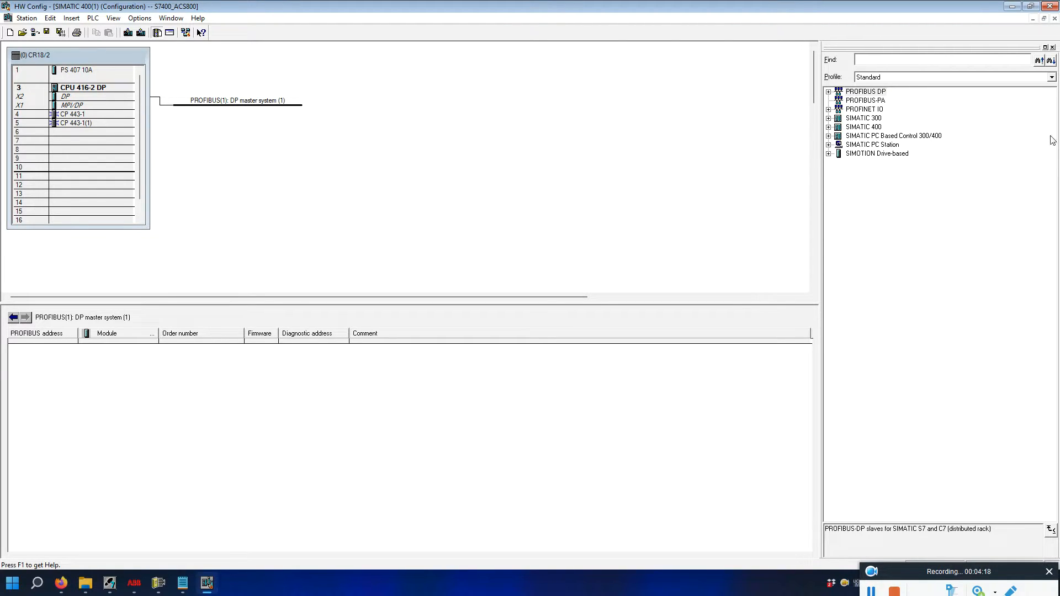
pyautogui.click(892, 61)
pyautogui.write('abb')
# Add the ABB Drives RPBA-01 slave to the PROFIBUS(1) master system at address 3.
pyautogui.click(1050, 61)
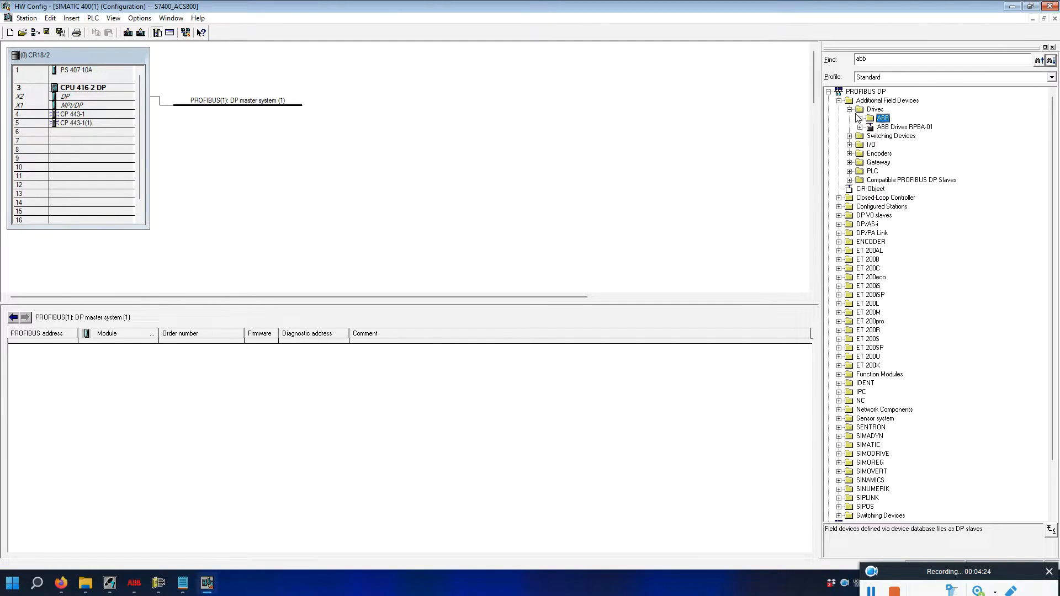
pyautogui.click(891, 129)
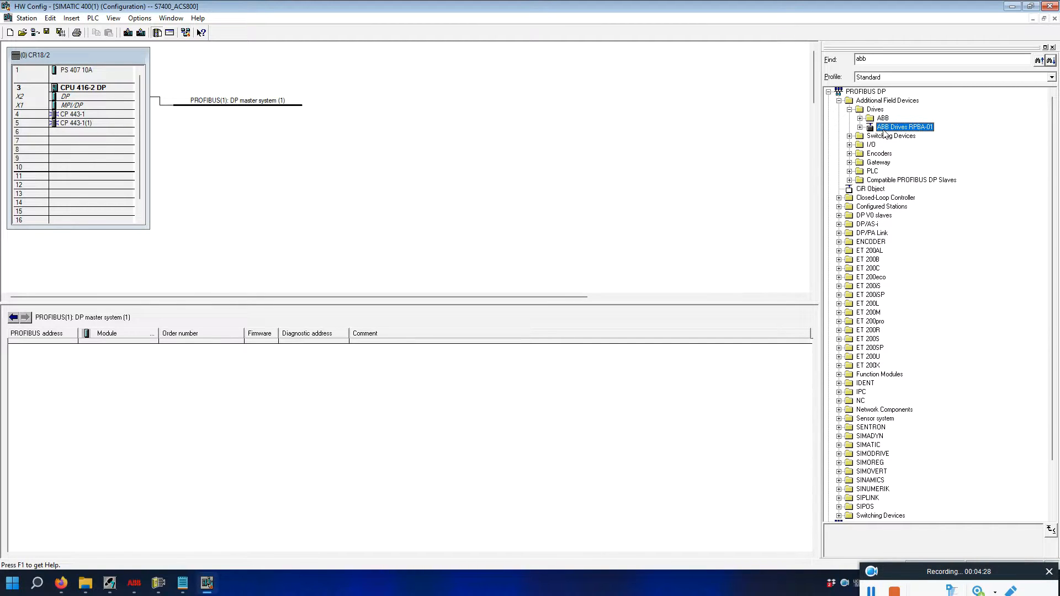
pyautogui.moveTo(884, 132); pyautogui.dragTo(215, 105)
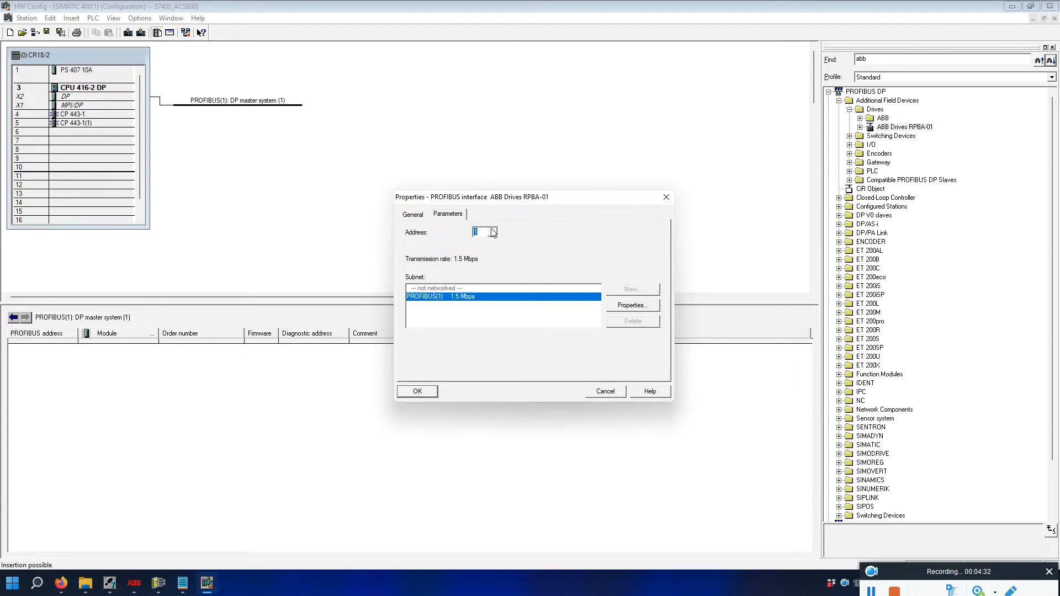
pyautogui.click(493, 233)
pyautogui.click(480, 246)
pyautogui.click(417, 392)
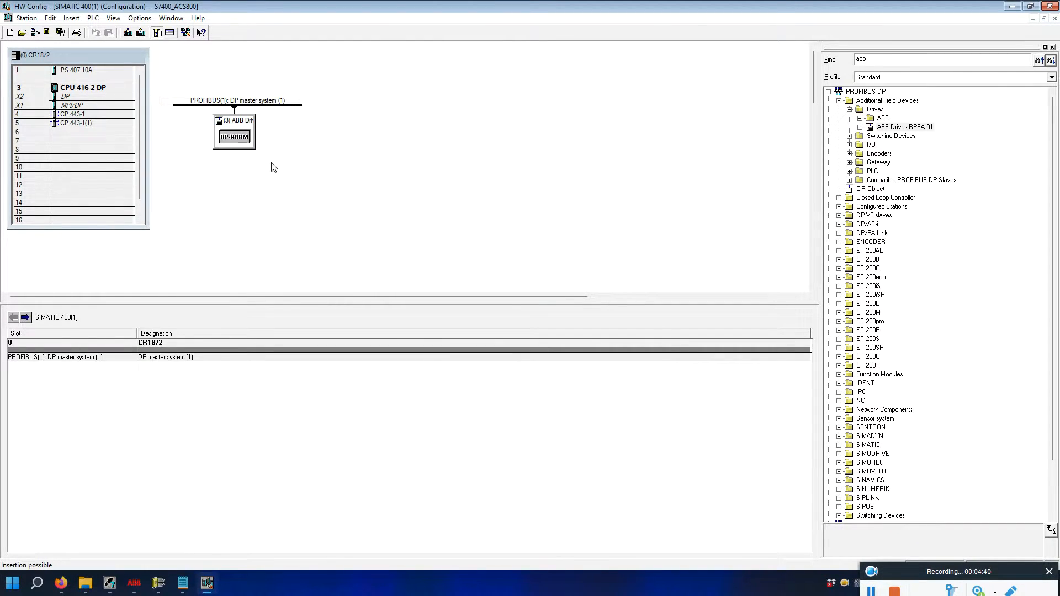
pyautogui.click(239, 128)
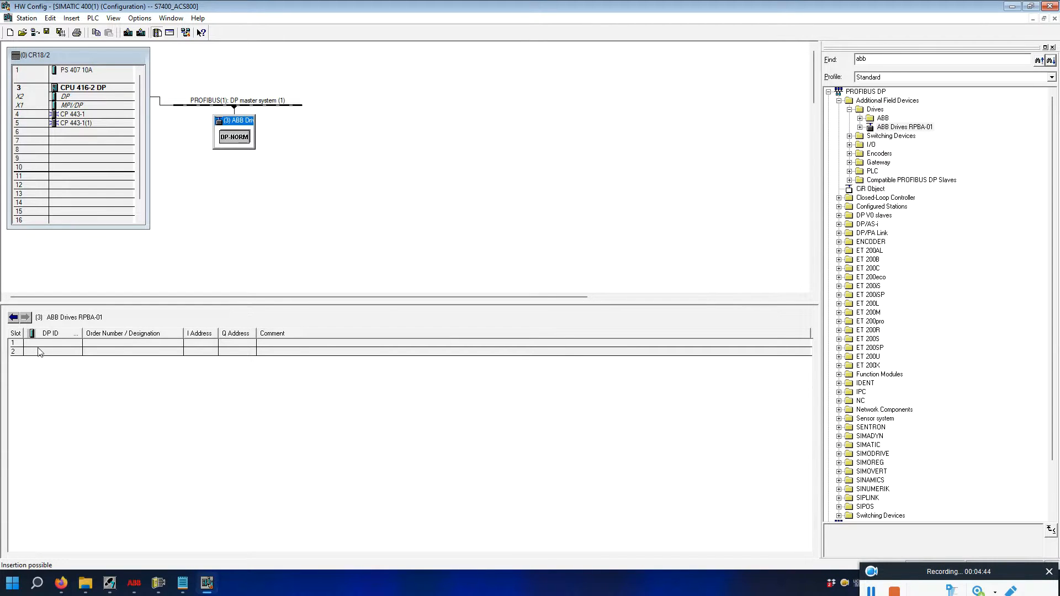
# Check the drive's node address and PPO-type parameters in DriveWindow.
pyautogui.click(159, 583)
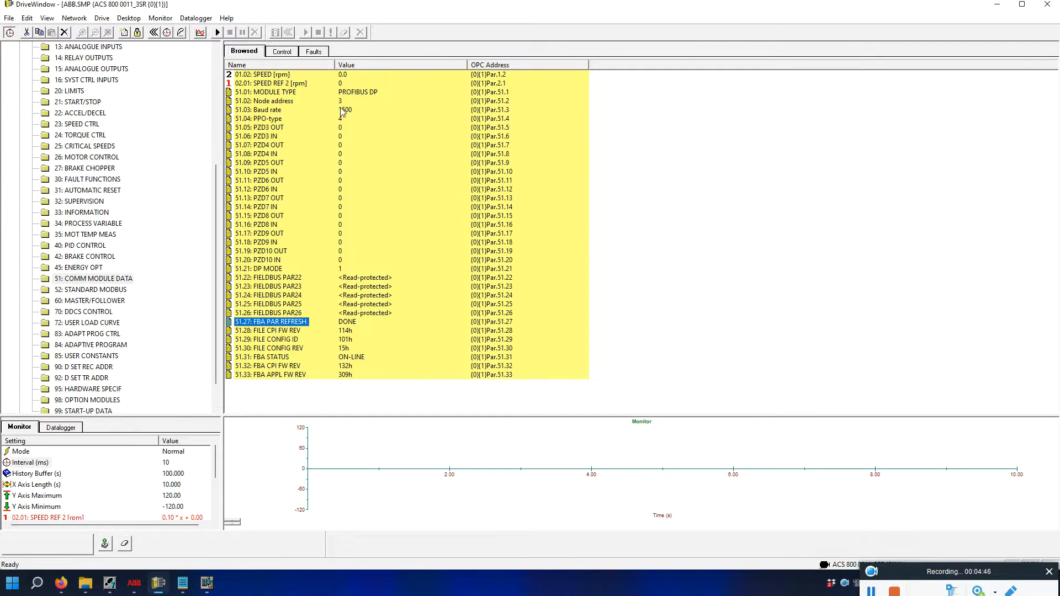
pyautogui.click(323, 104)
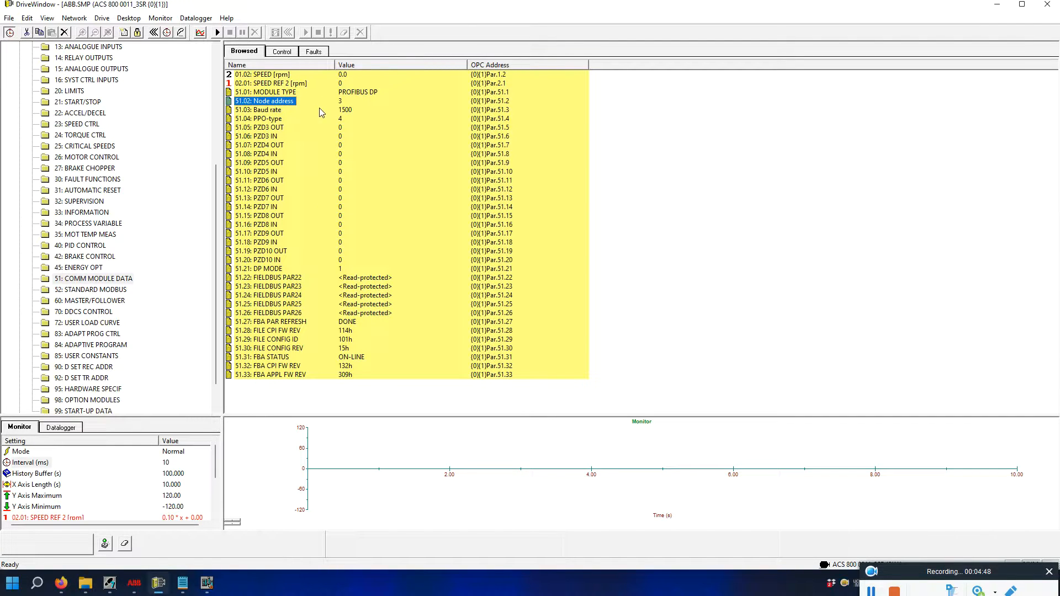
pyautogui.click(287, 118)
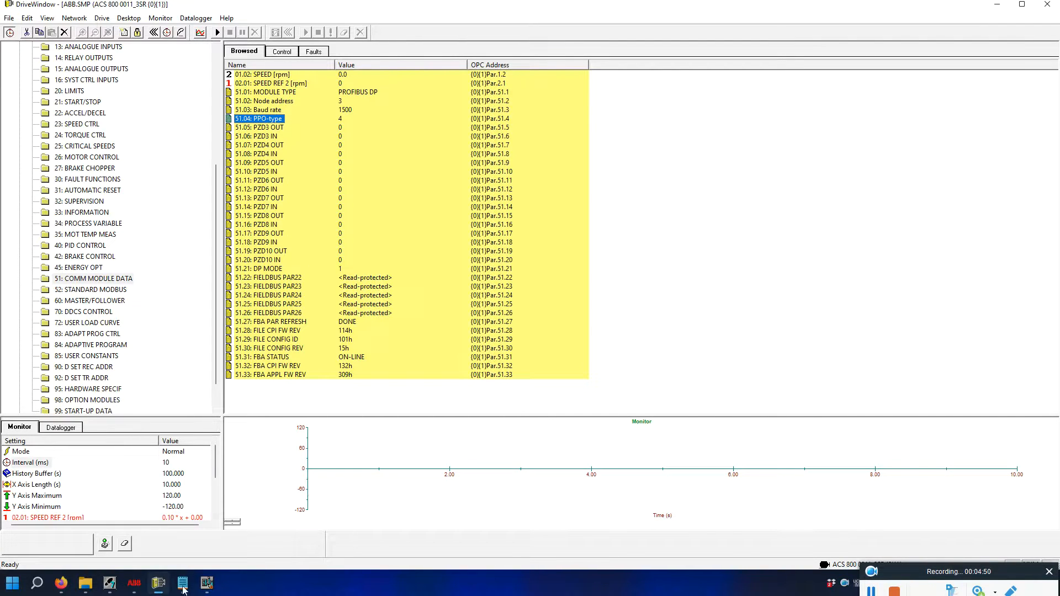
pyautogui.click(207, 583)
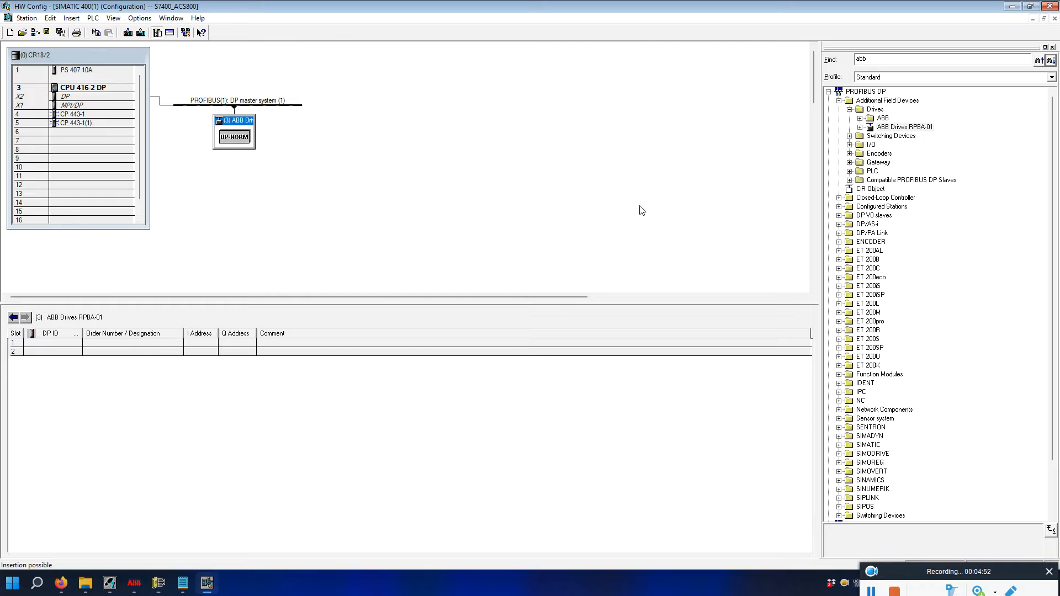
# Put PPO Type 4 in the RPBA-01 slave's slot 1 (I/Q 512..523), then save and compile.
pyautogui.click(859, 127)
pyautogui.moveTo(903, 173); pyautogui.dragTo(50, 343)
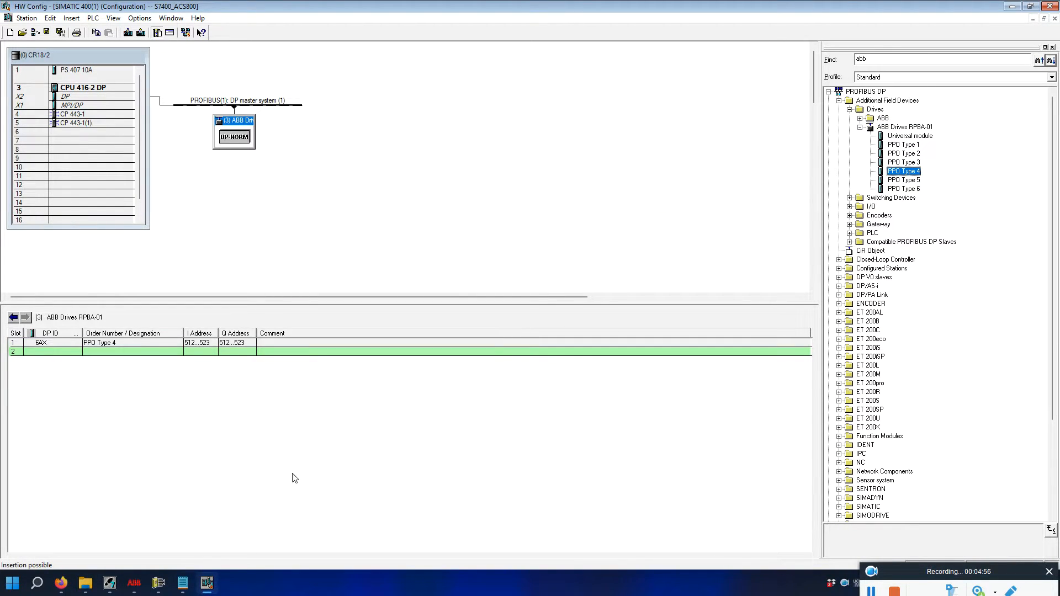
pyautogui.click(240, 203)
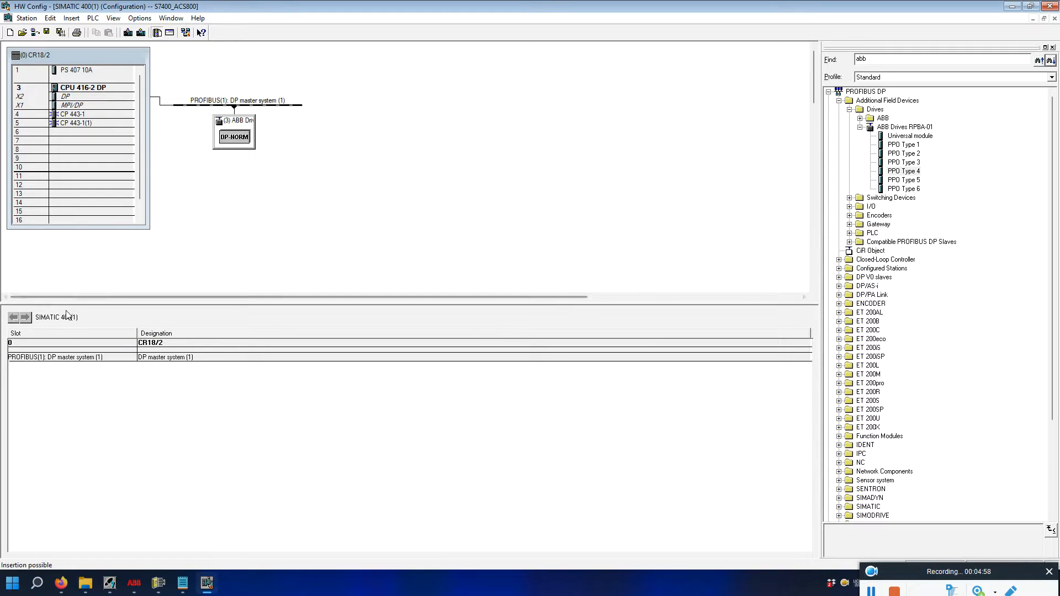
pyautogui.click(69, 343)
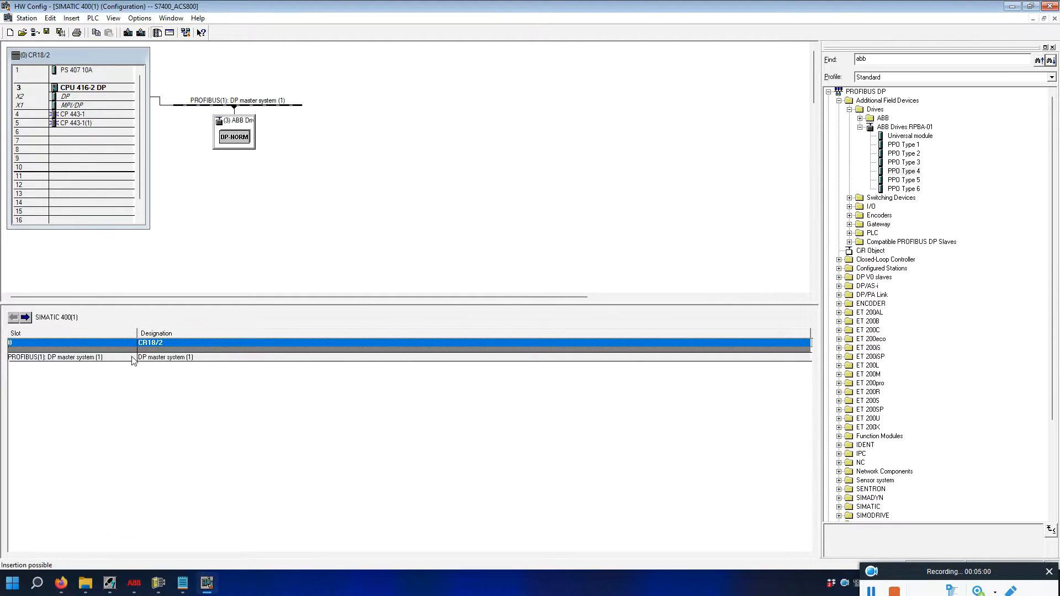
pyautogui.click(58, 36)
# Download the station to CPU 416-2 DP at 192.168.100.84, stopping and restarting the CPU.
pyautogui.click(272, 223)
pyautogui.click(66, 356)
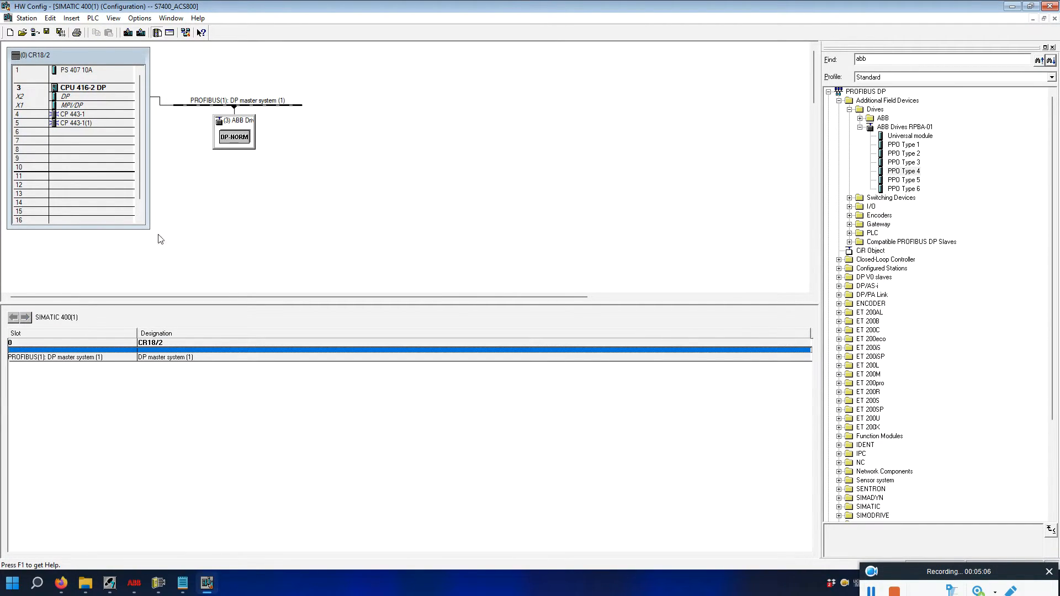
pyautogui.click(129, 34)
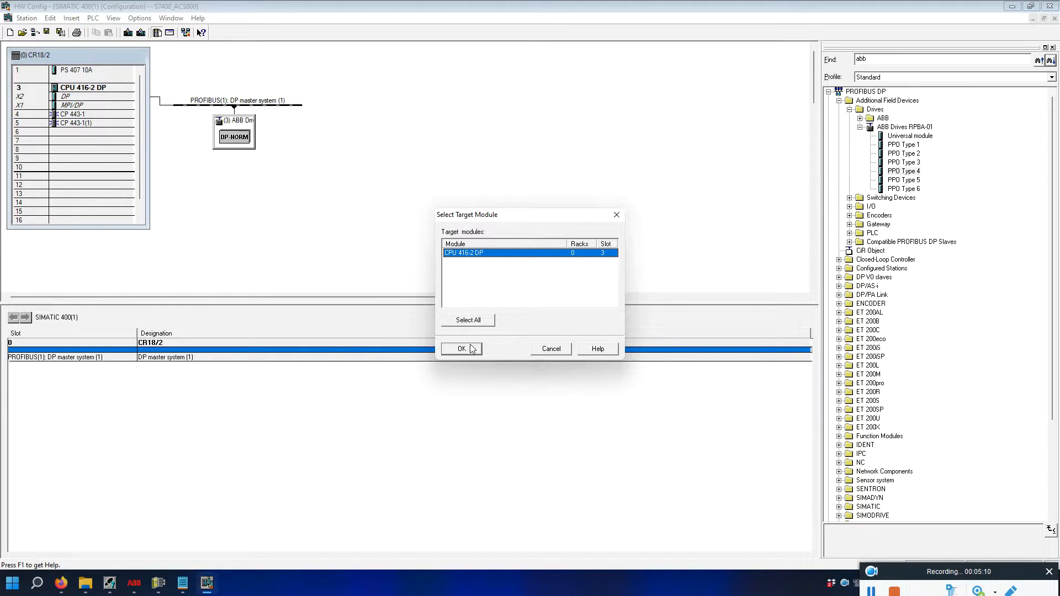
pyautogui.click(470, 349)
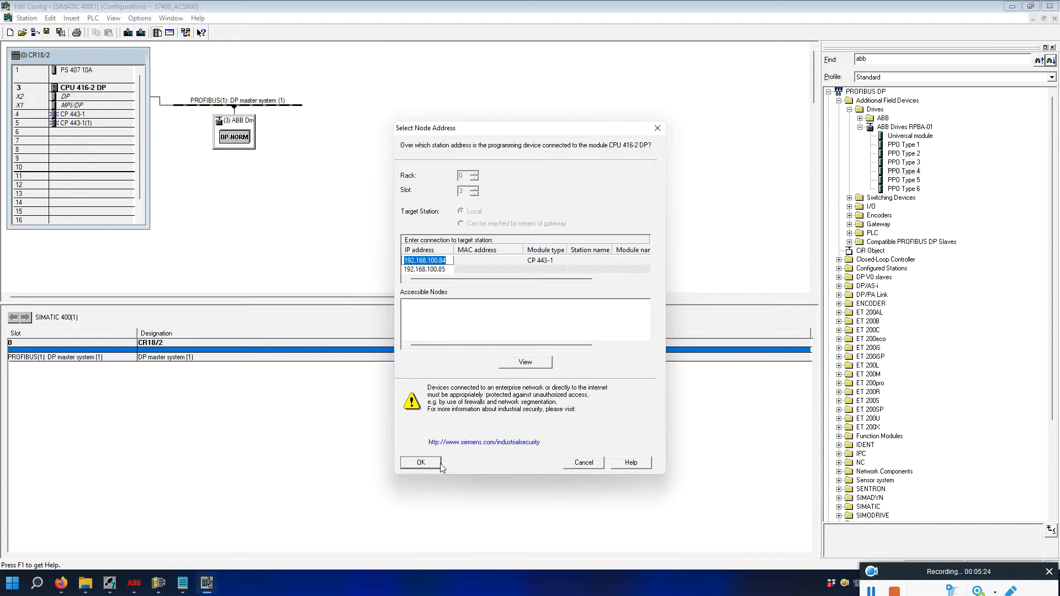
pyautogui.click(474, 263)
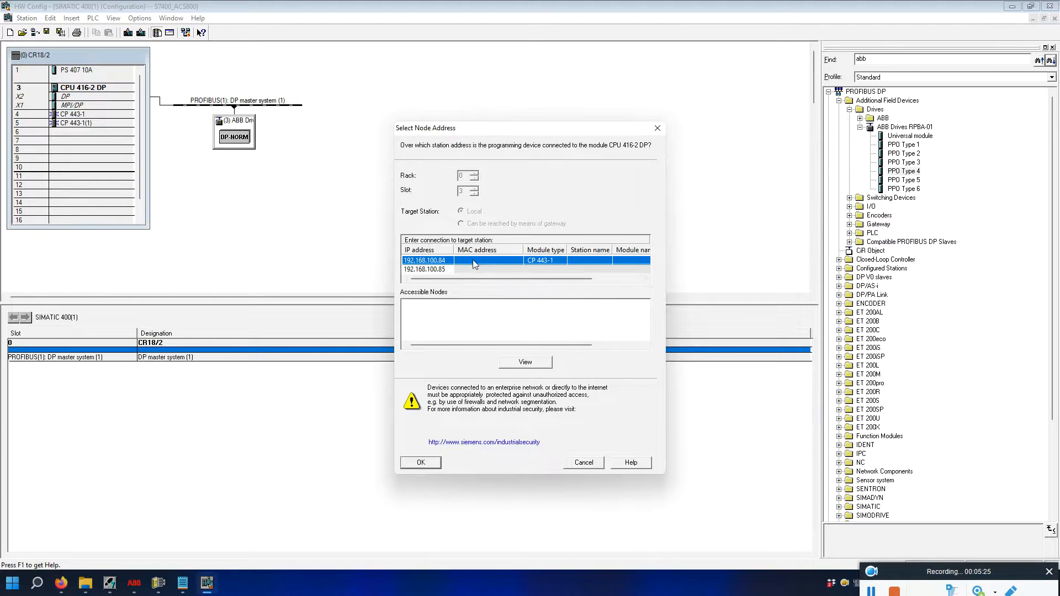
pyautogui.click(421, 463)
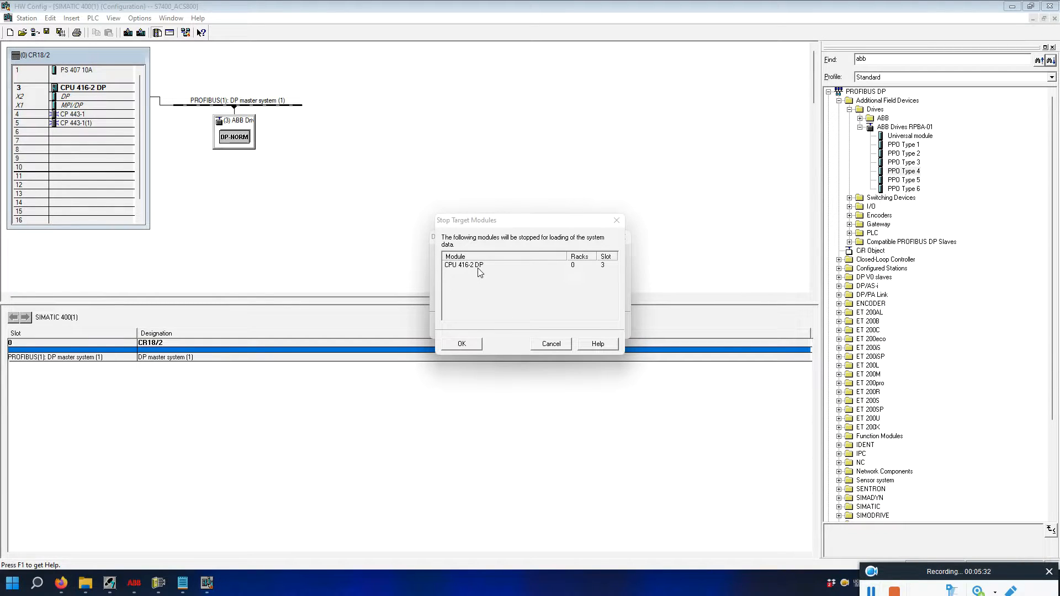
pyautogui.click(465, 343)
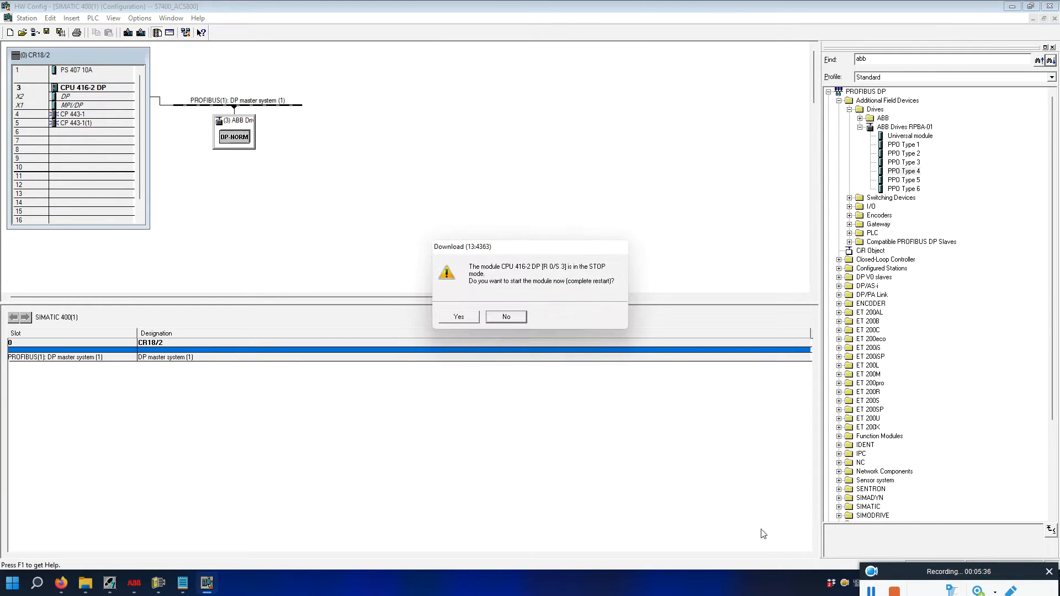
pyautogui.click(460, 318)
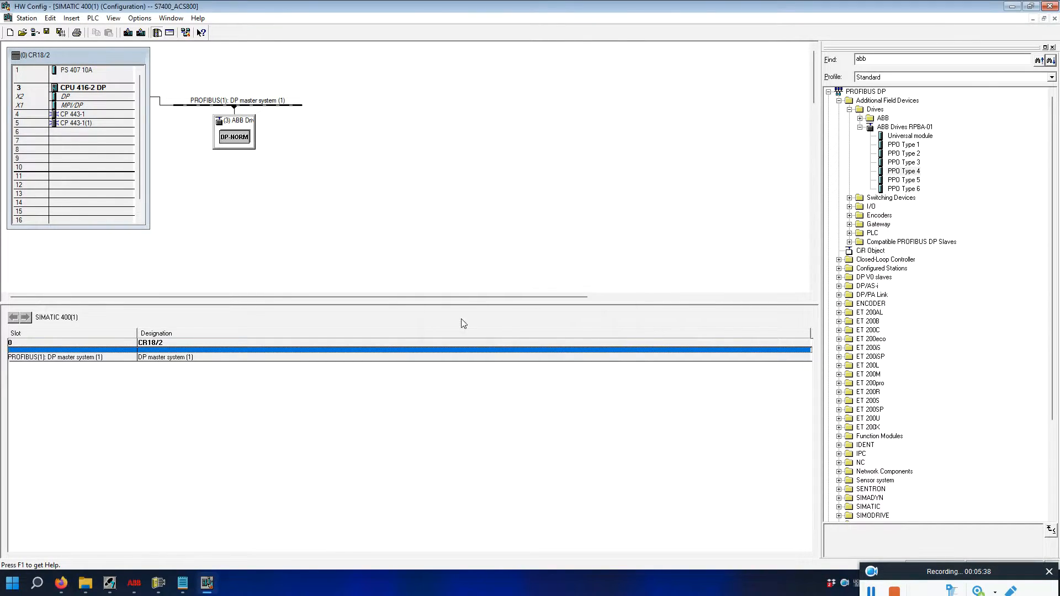
pyautogui.click(871, 592)
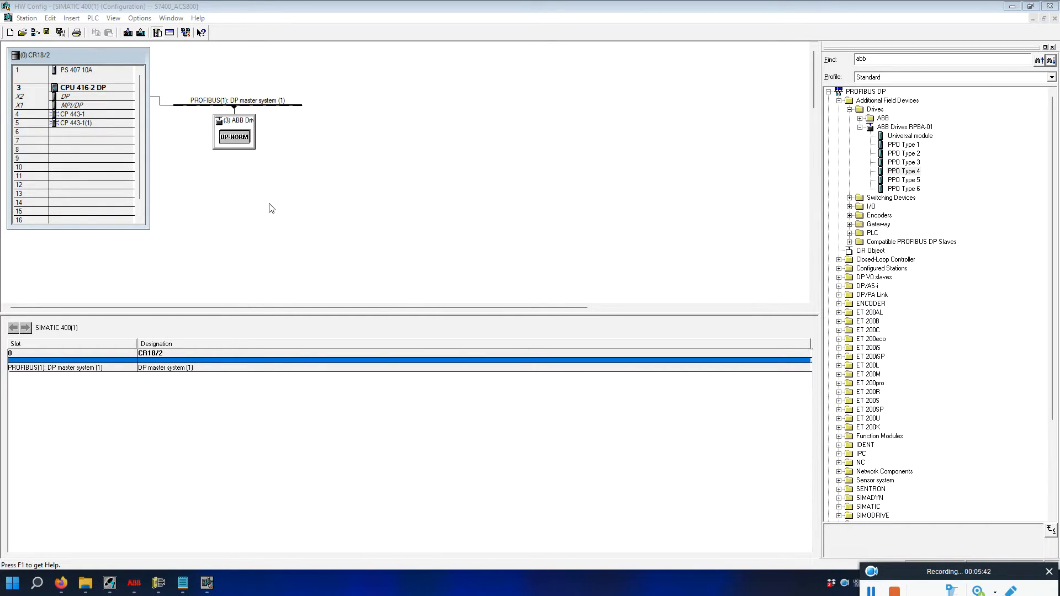
# Go online and monitor the PPO Type 4 module's words, with PIW 512 reading W#16#1233.
pyautogui.click(33, 34)
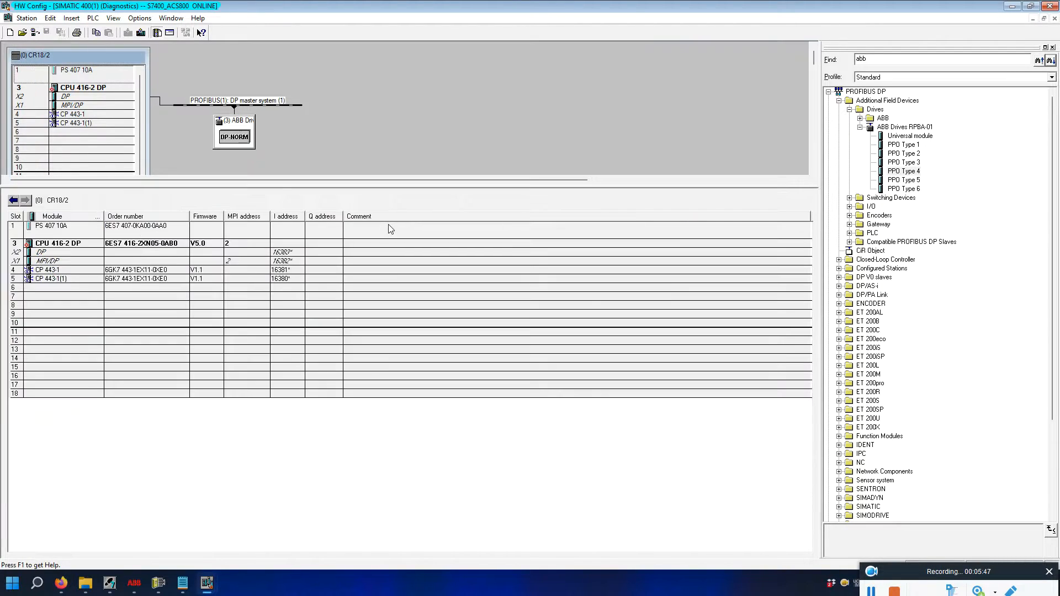
pyautogui.click(231, 141)
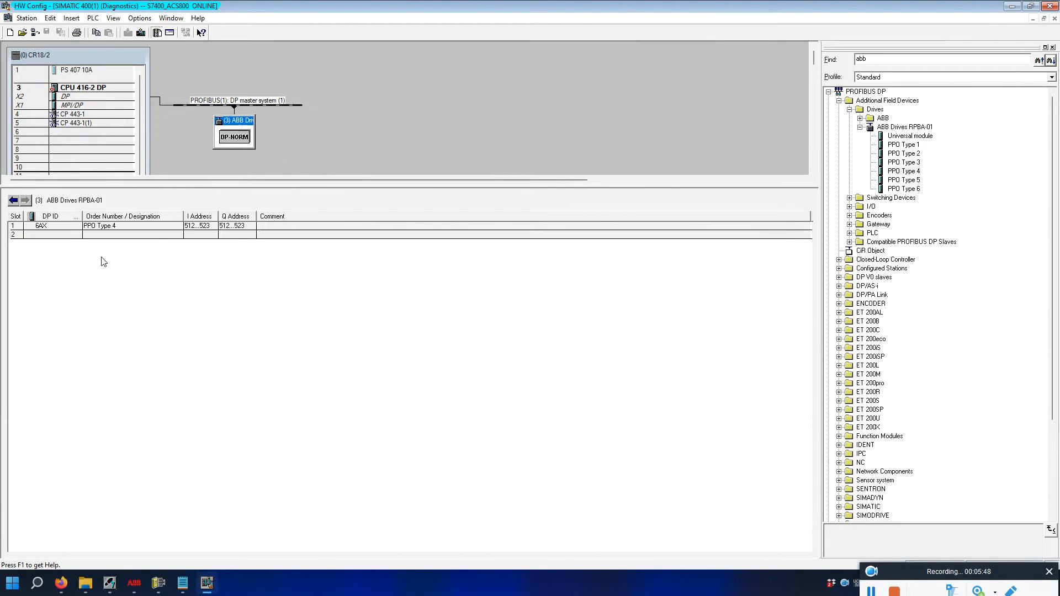
pyautogui.click(100, 228)
pyautogui.rightClick(96, 227)
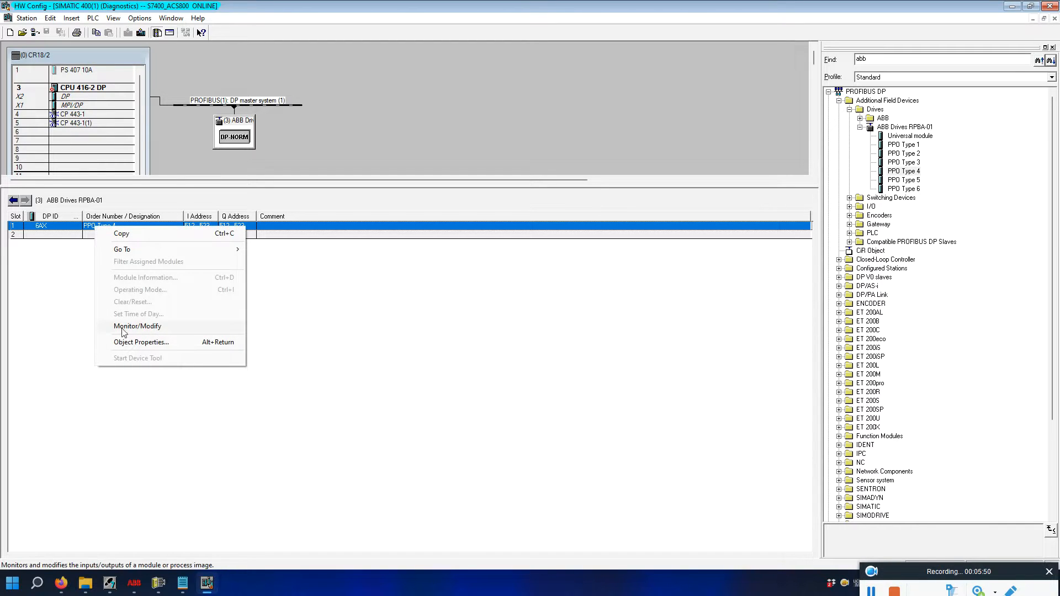
pyautogui.click(140, 328)
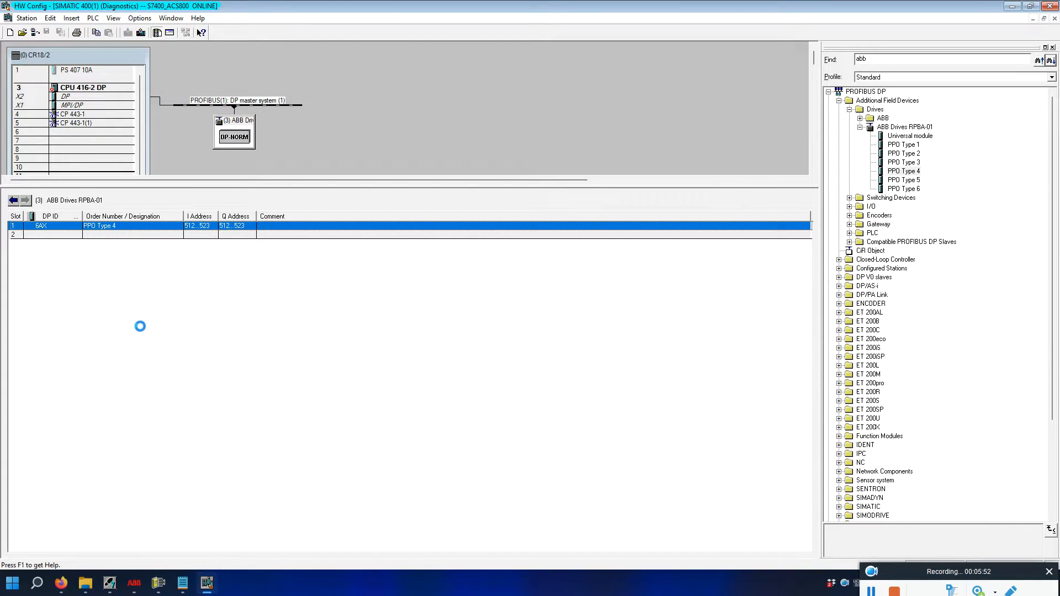
pyautogui.click(122, 320)
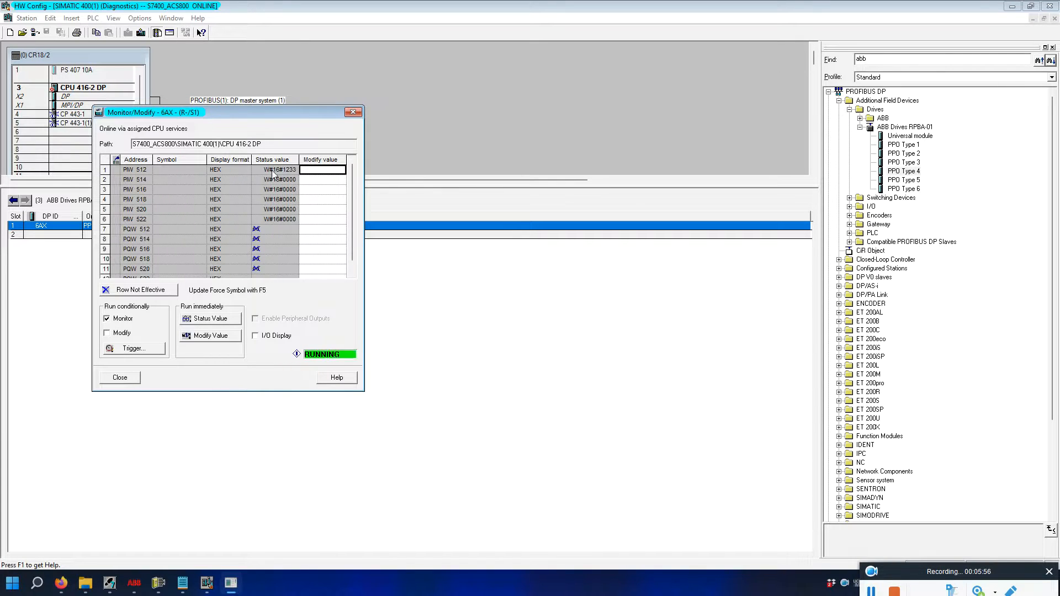
pyautogui.click(136, 171)
pyautogui.click(281, 171)
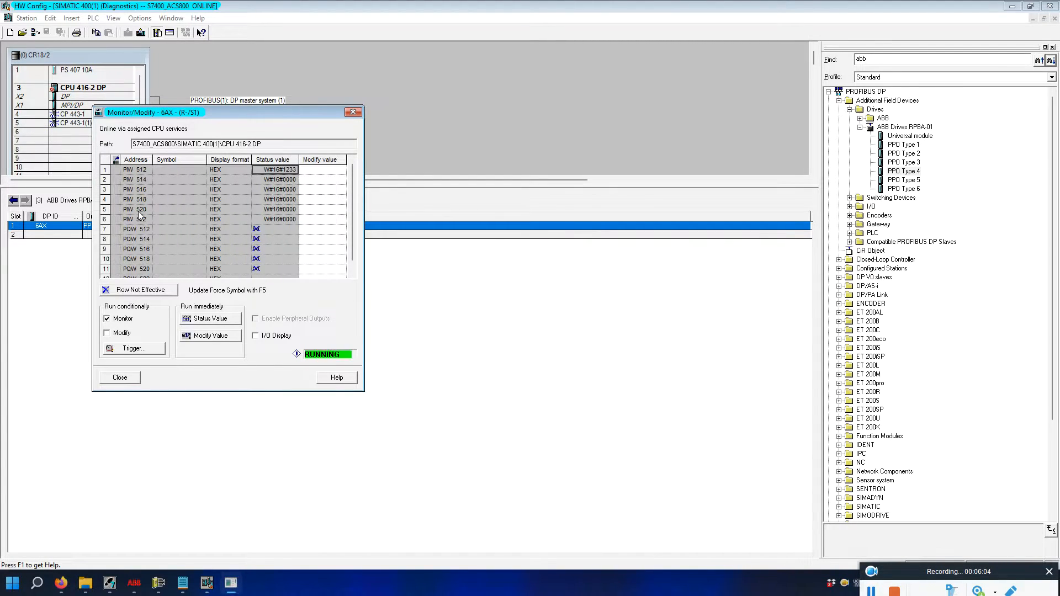
pyautogui.click(122, 220)
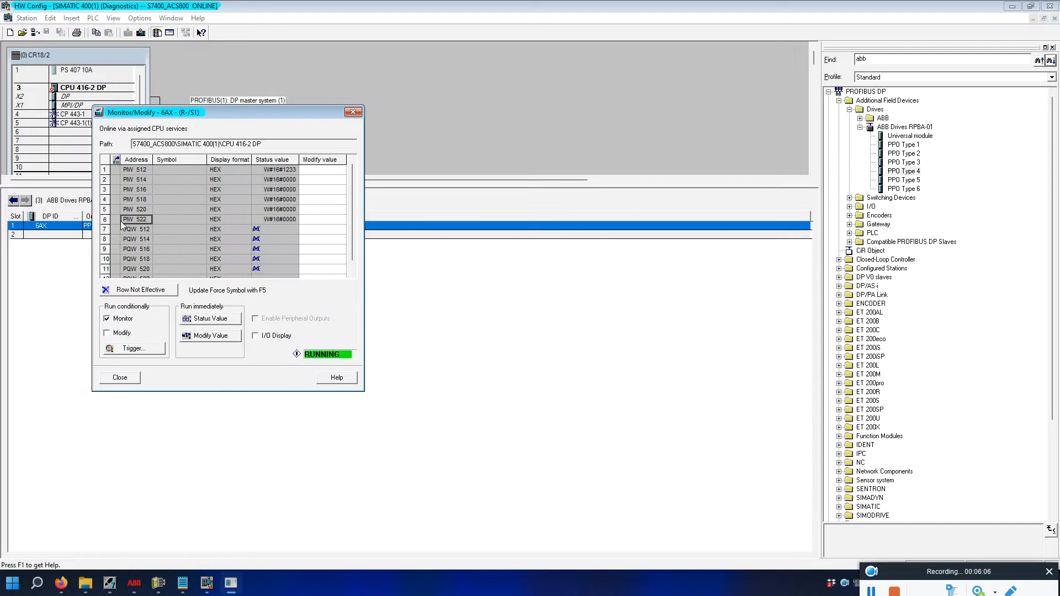
pyautogui.click(138, 171)
pyautogui.click(139, 231)
pyautogui.scroll(1, 145, 204)
pyautogui.click(145, 171)
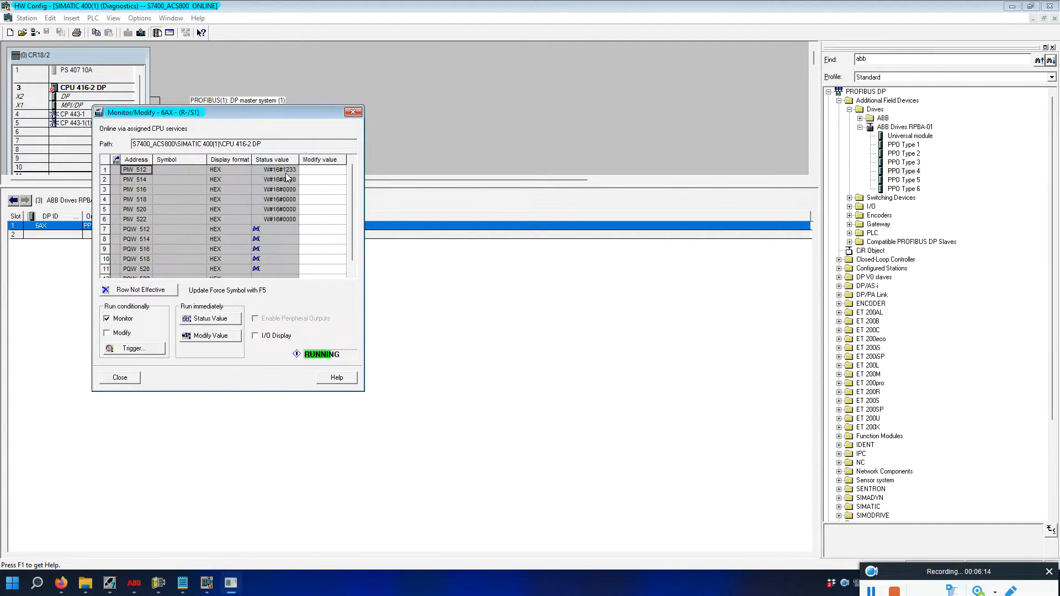
pyautogui.click(146, 180)
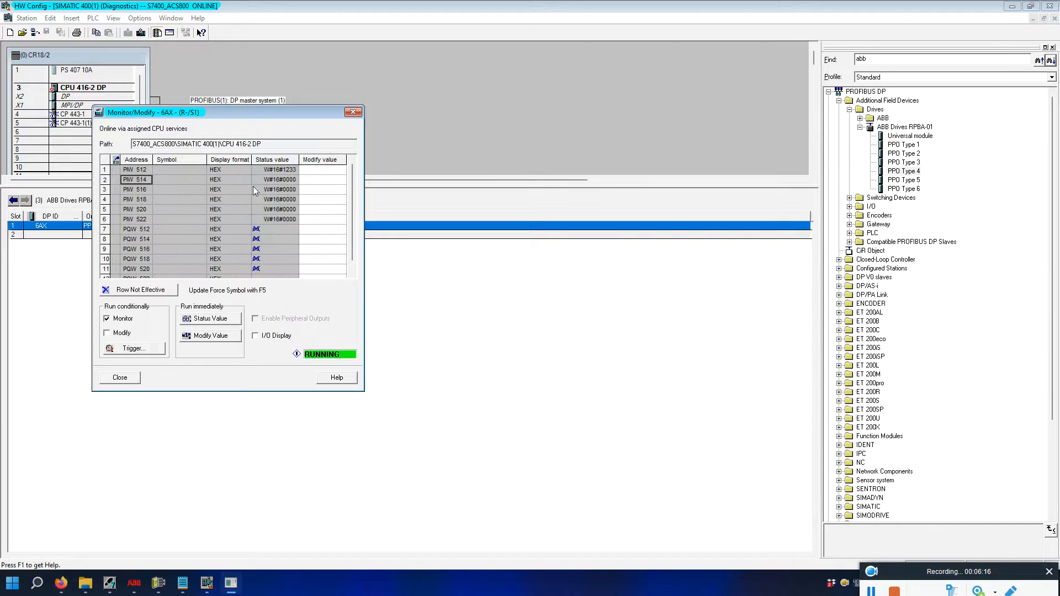
pyautogui.click(138, 229)
pyautogui.click(139, 240)
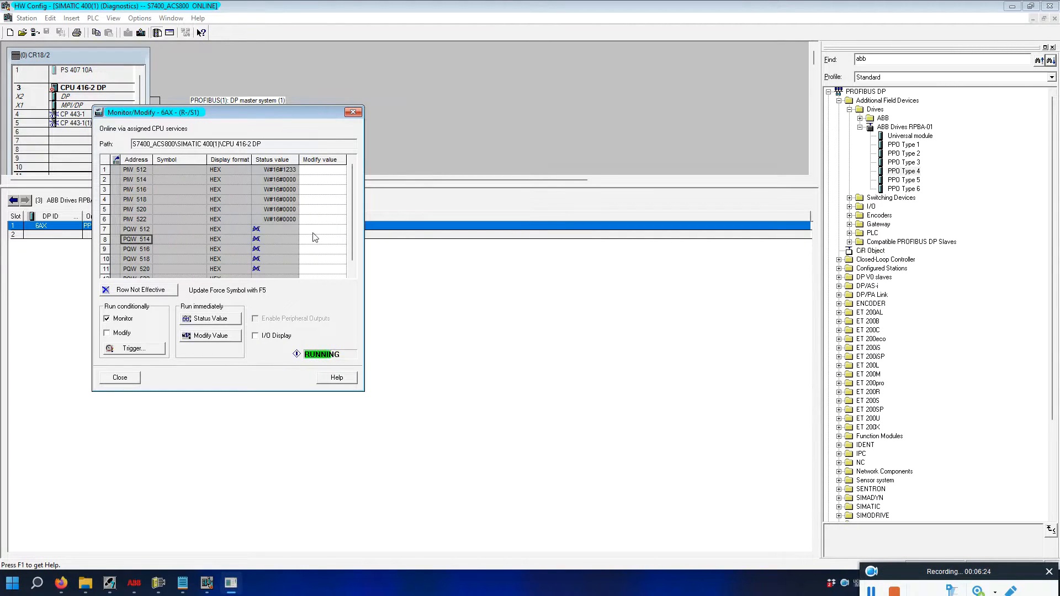
pyautogui.click(145, 172)
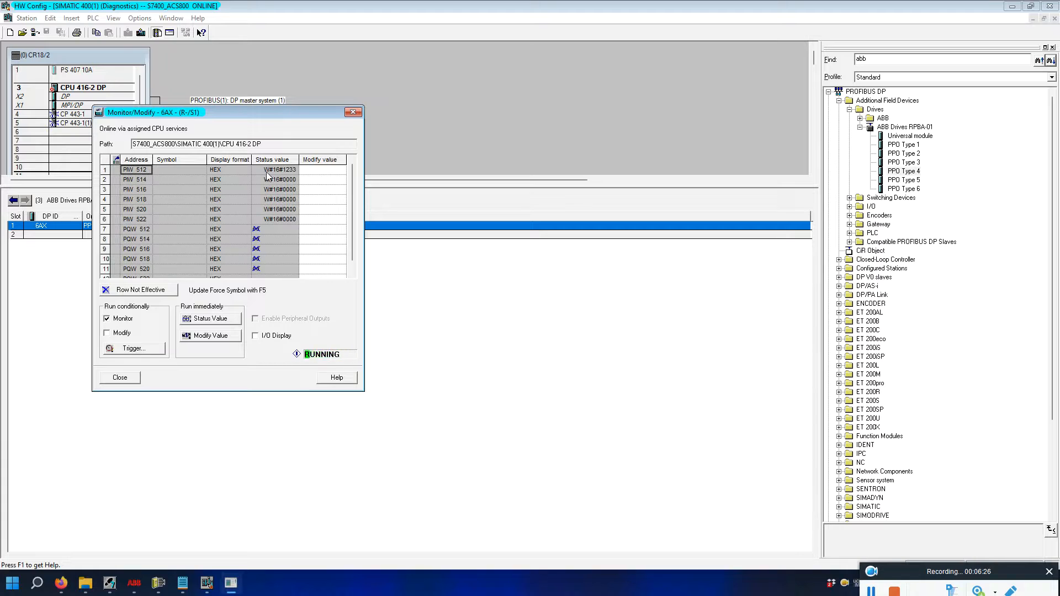
pyautogui.click(141, 231)
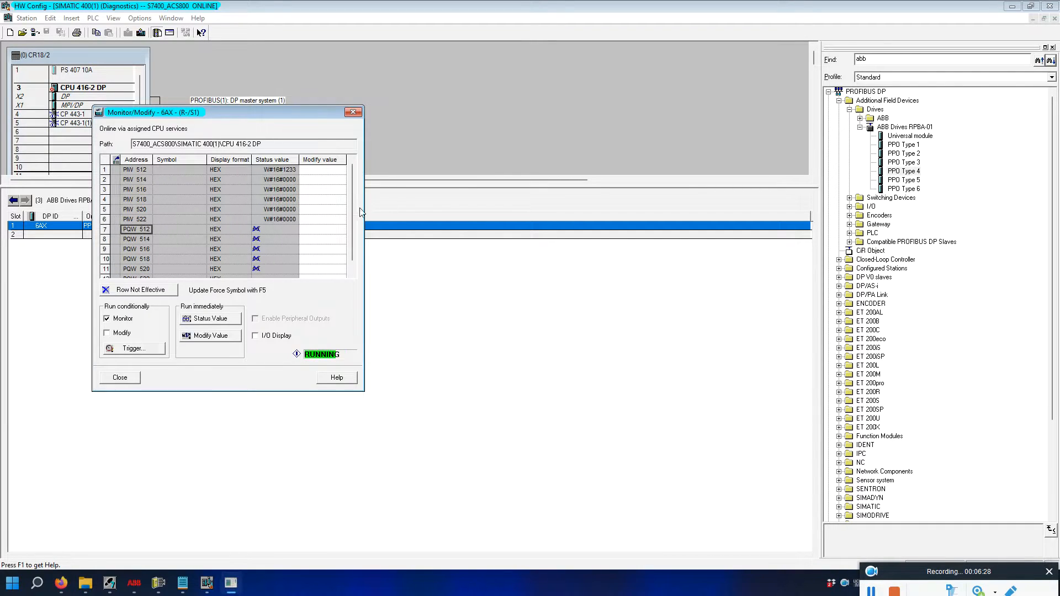
pyautogui.click(139, 183)
pyautogui.click(260, 160)
pyautogui.click(174, 179)
pyautogui.click(280, 171)
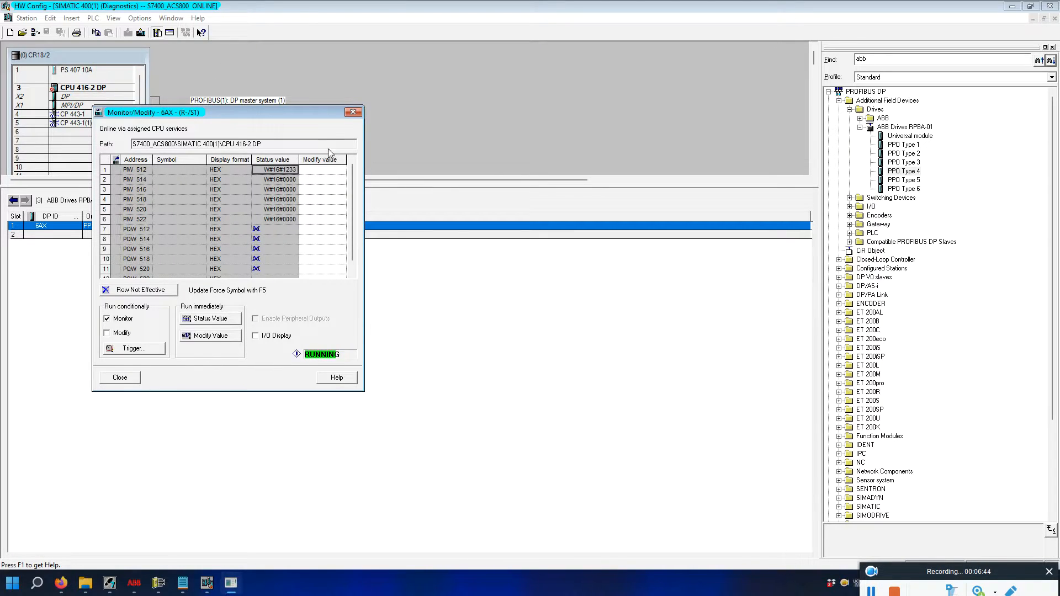
pyautogui.click(353, 113)
# Close the station diagnostics and HW Config, and place the Monitor/Modify window beside DriveWindow.
pyautogui.click(1054, 19)
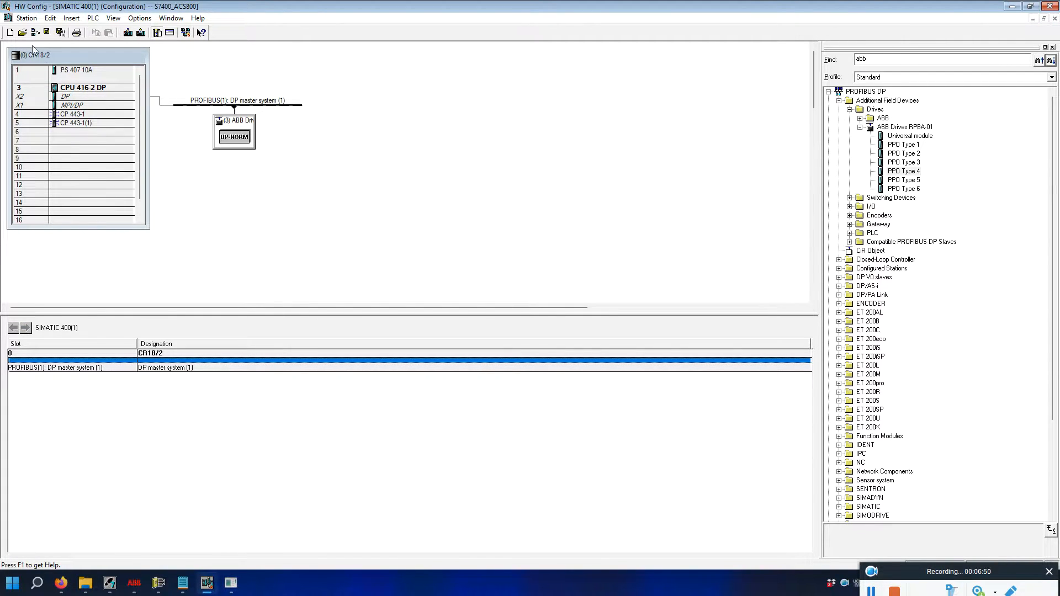
pyautogui.click(1050, 7)
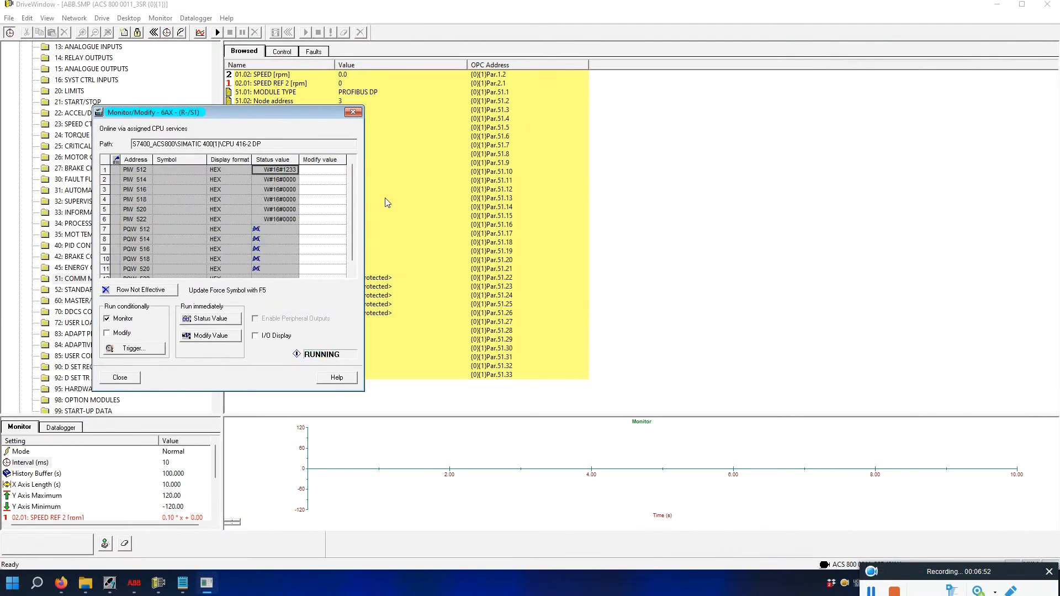
pyautogui.moveTo(276, 114); pyautogui.dragTo(756, 115)
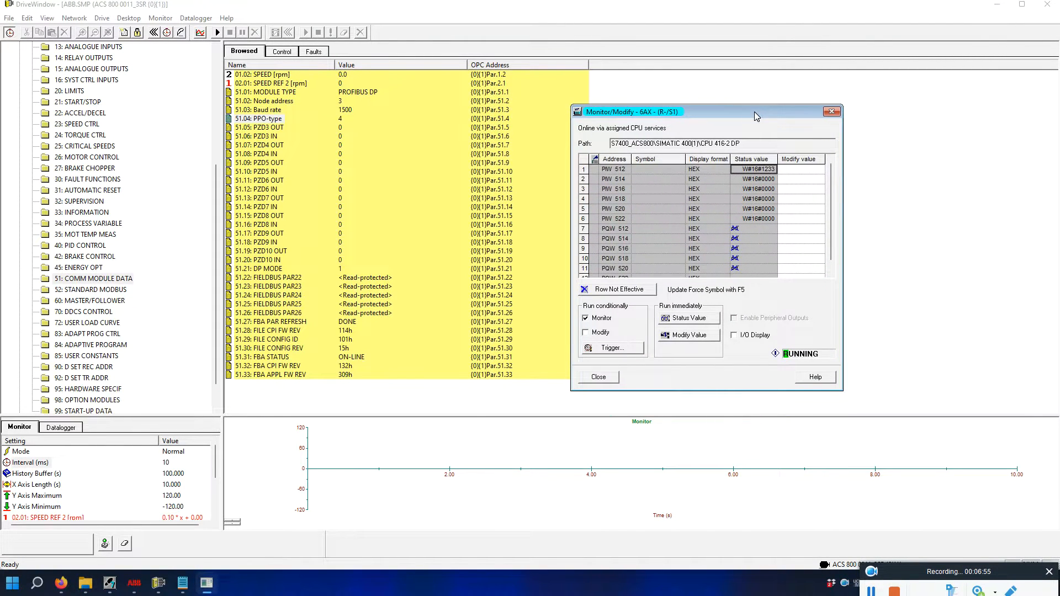
# Review group 51 settings: baud rate, PPO-type 4, PZD3 IN and PZD3 OUT.
pyautogui.click(258, 137)
pyautogui.click(263, 111)
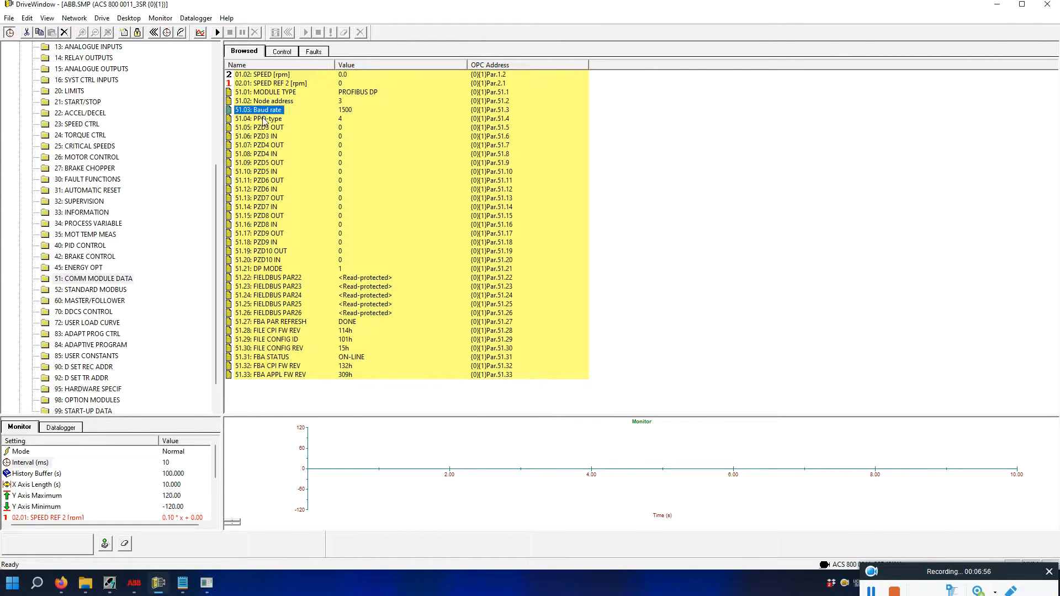
pyautogui.click(263, 119)
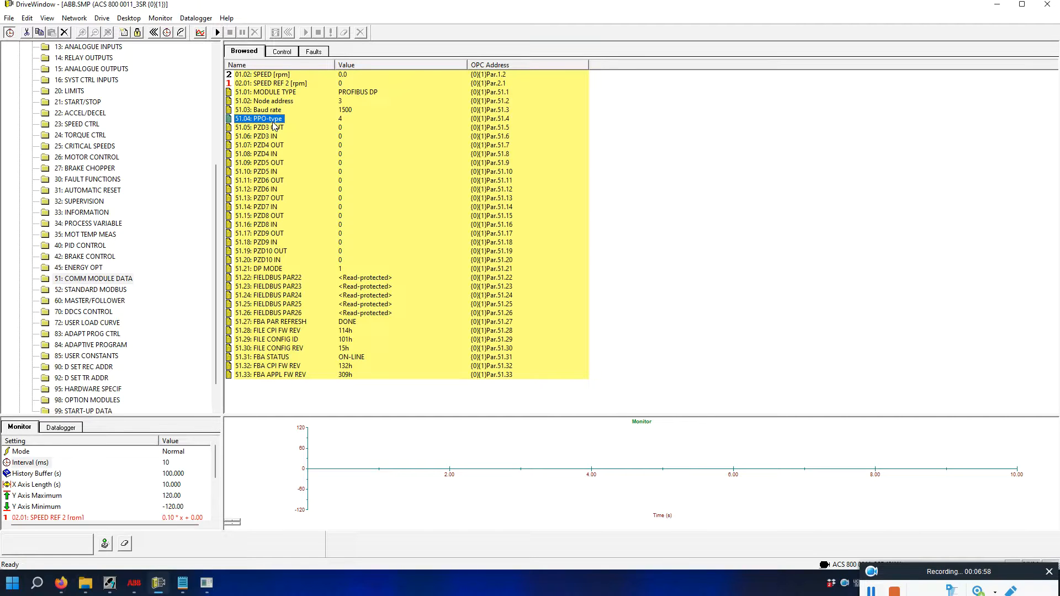
pyautogui.click(206, 583)
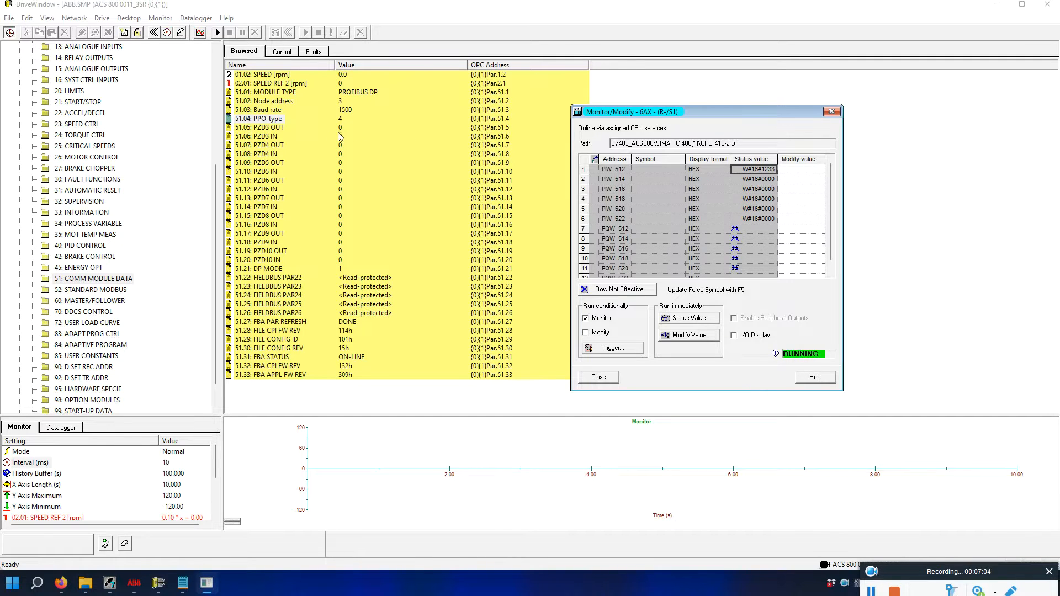
pyautogui.click(270, 137)
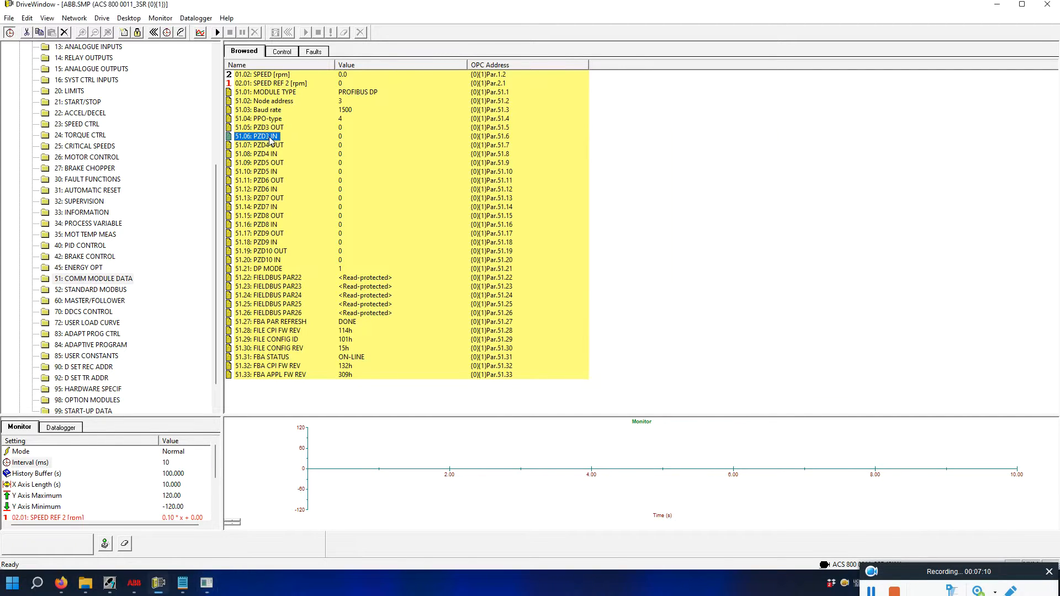
pyautogui.press('Up')
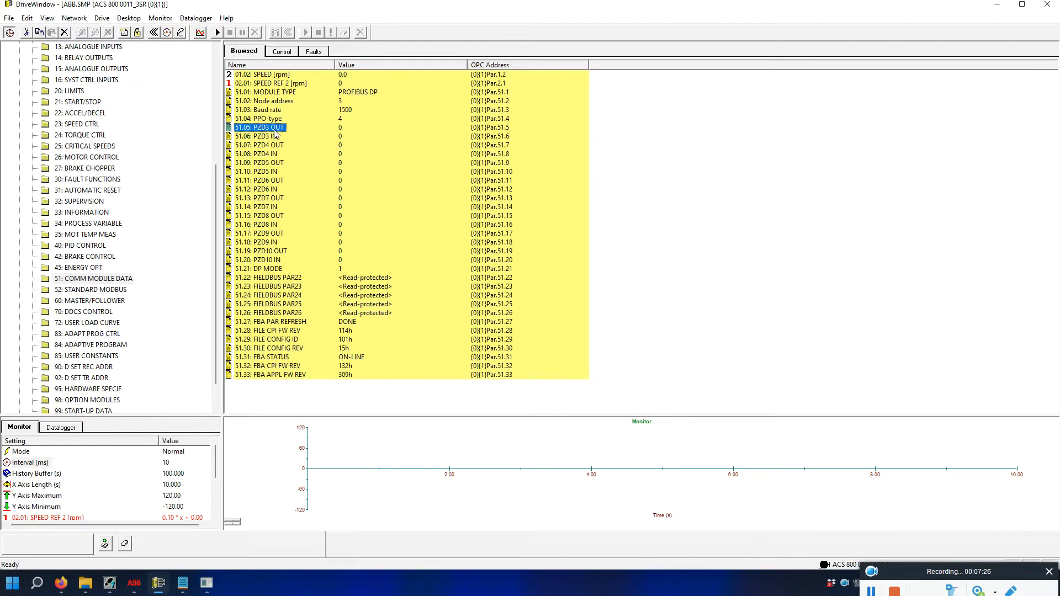
# Compare live PIW 512/514/516 and PQW 512/514/516 against the drive's PZD parameters.
pyautogui.click(206, 584)
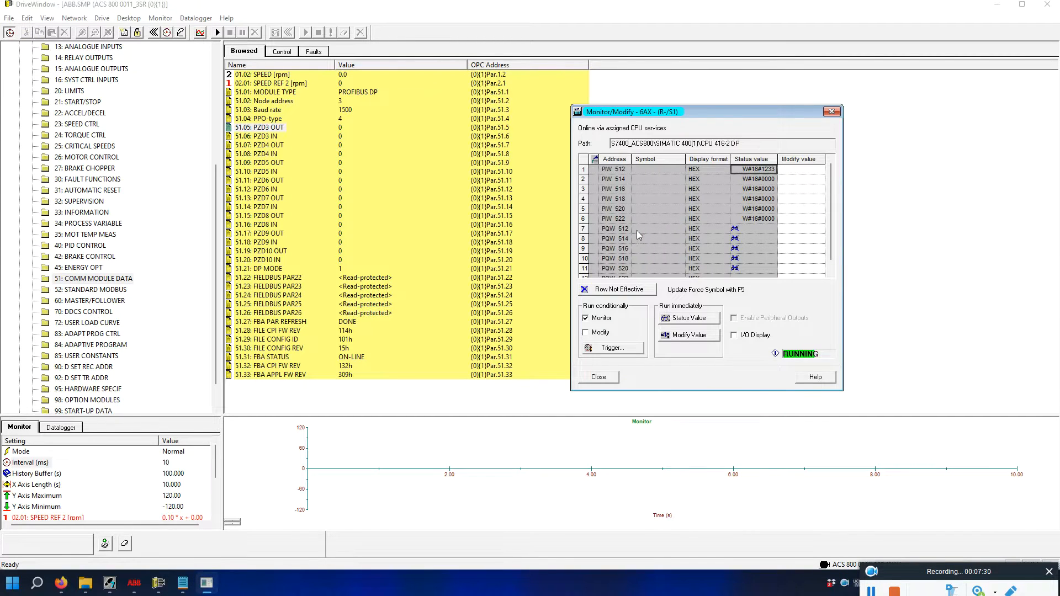
pyautogui.click(621, 249)
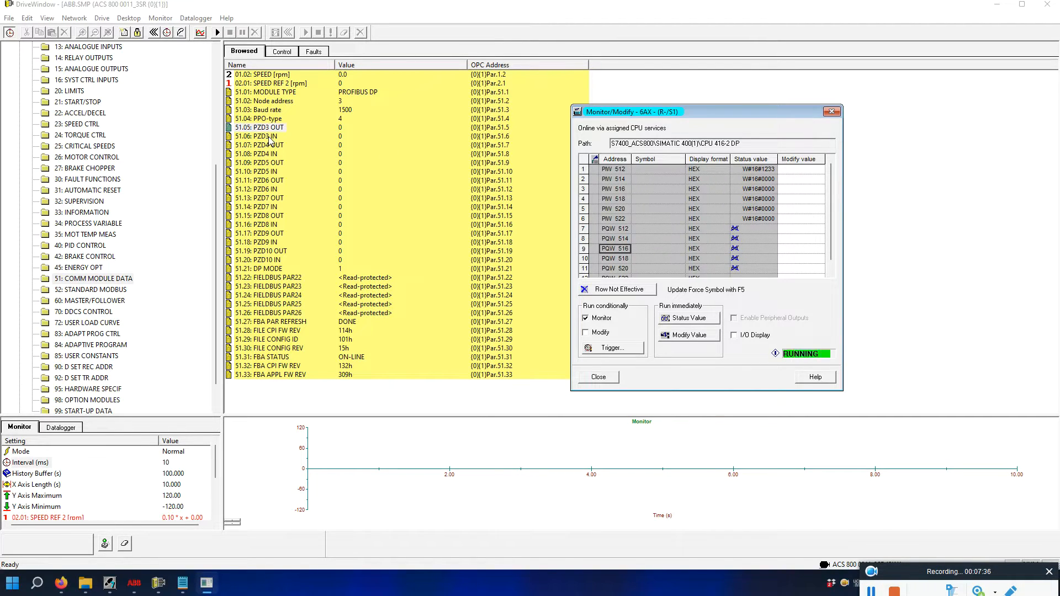
pyautogui.click(621, 191)
pyautogui.click(614, 170)
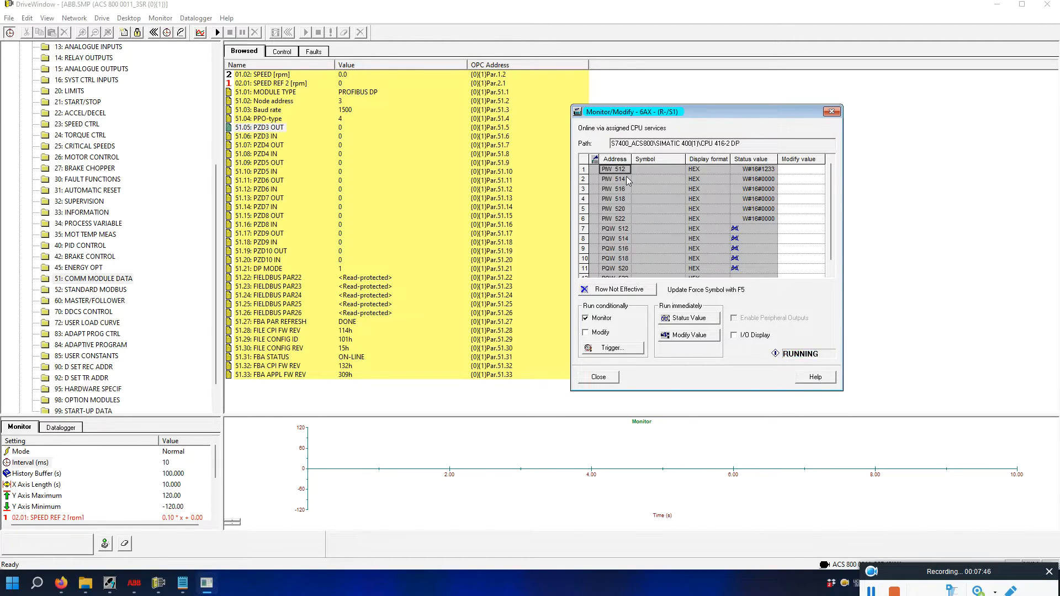
pyautogui.click(624, 179)
pyautogui.click(622, 169)
pyautogui.click(623, 179)
pyautogui.click(606, 170)
pyautogui.click(613, 180)
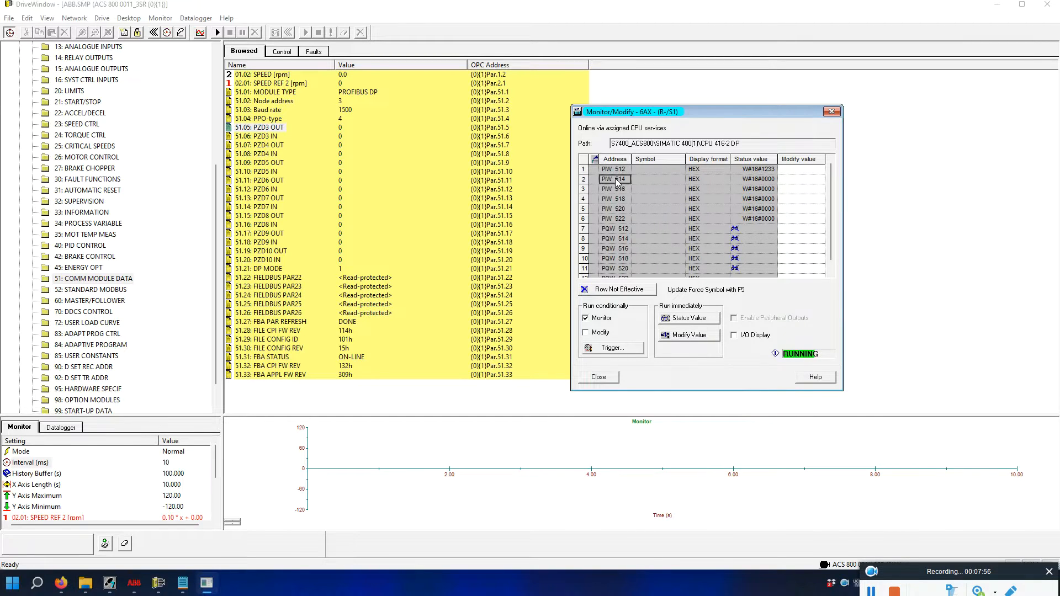
pyautogui.click(615, 230)
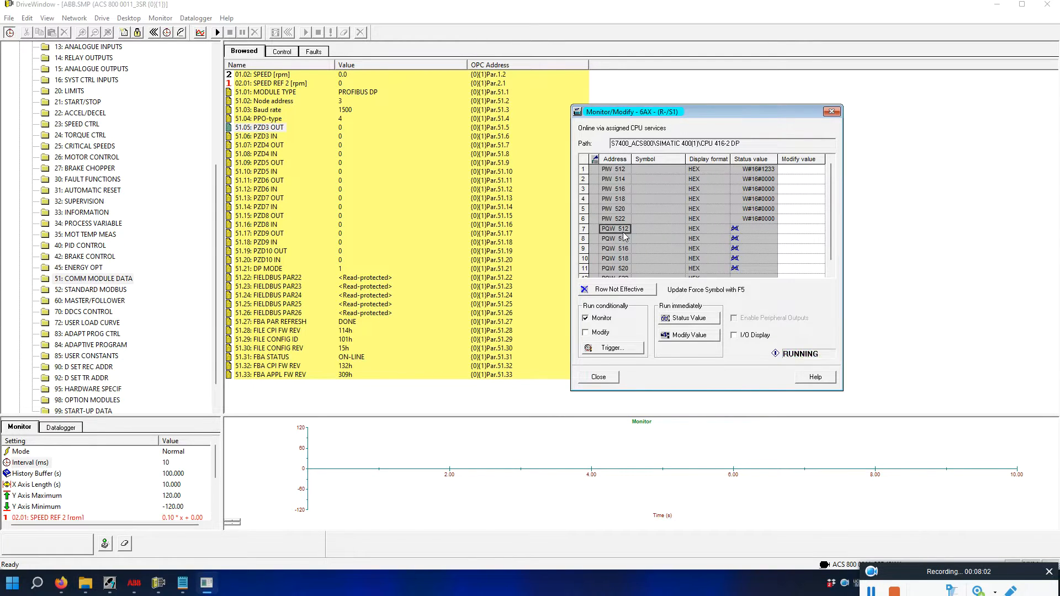
pyautogui.click(622, 239)
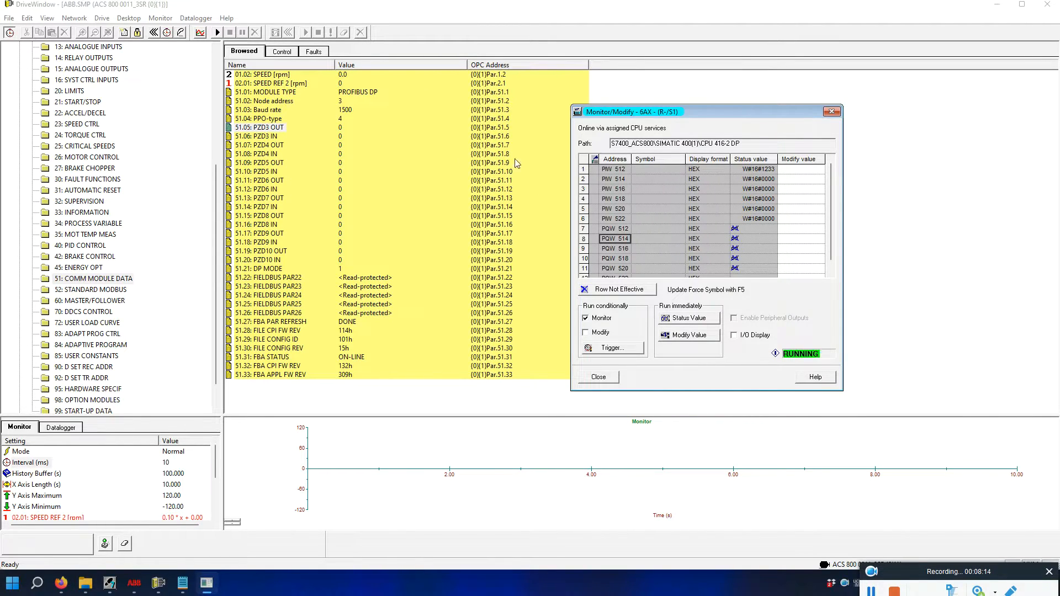
pyautogui.click(275, 163)
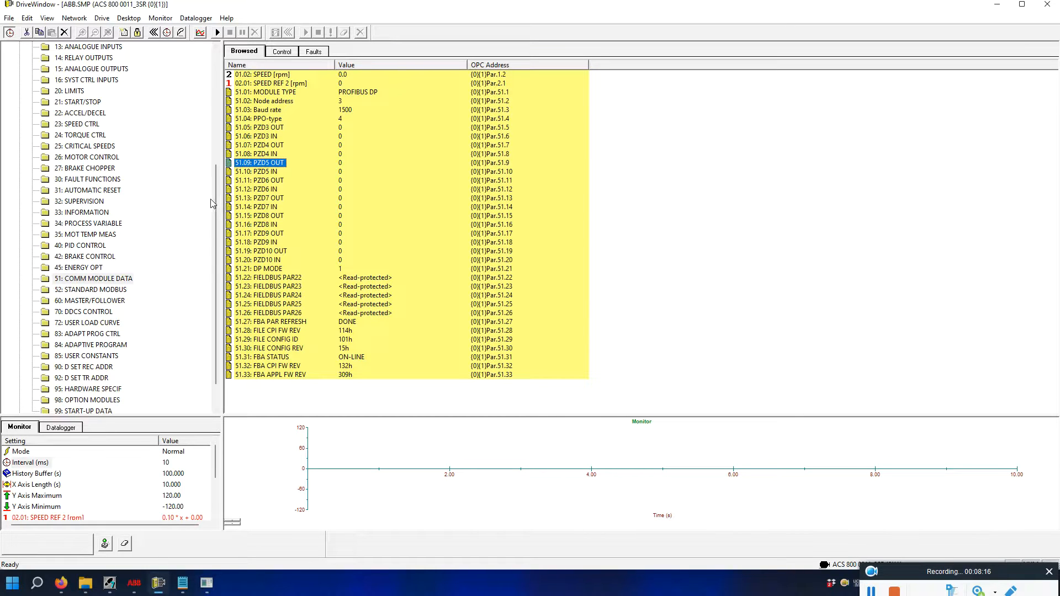
# Set parameter 10.01 EXT1 STRT/STP/DIR to COMM.CW.
pyautogui.moveTo(212, 201); pyautogui.dragTo(218, 111)
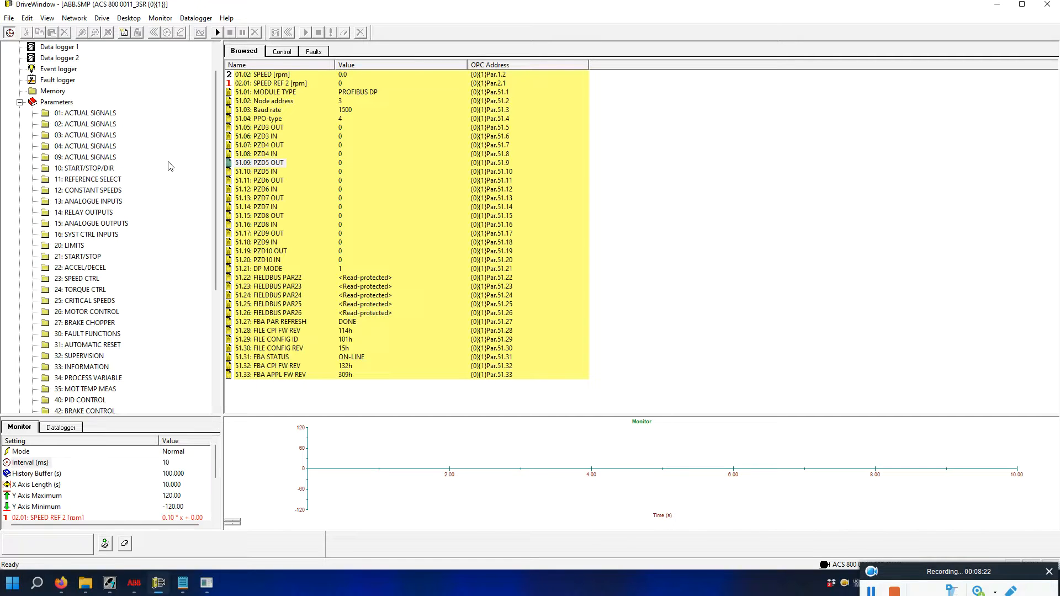
pyautogui.click(74, 169)
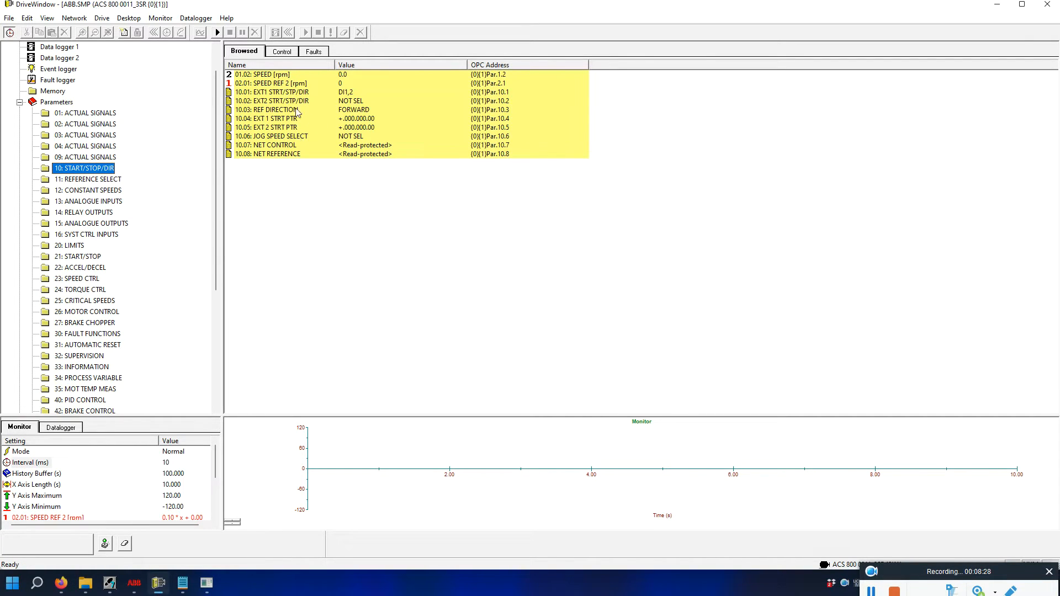
pyautogui.doubleClick(271, 93)
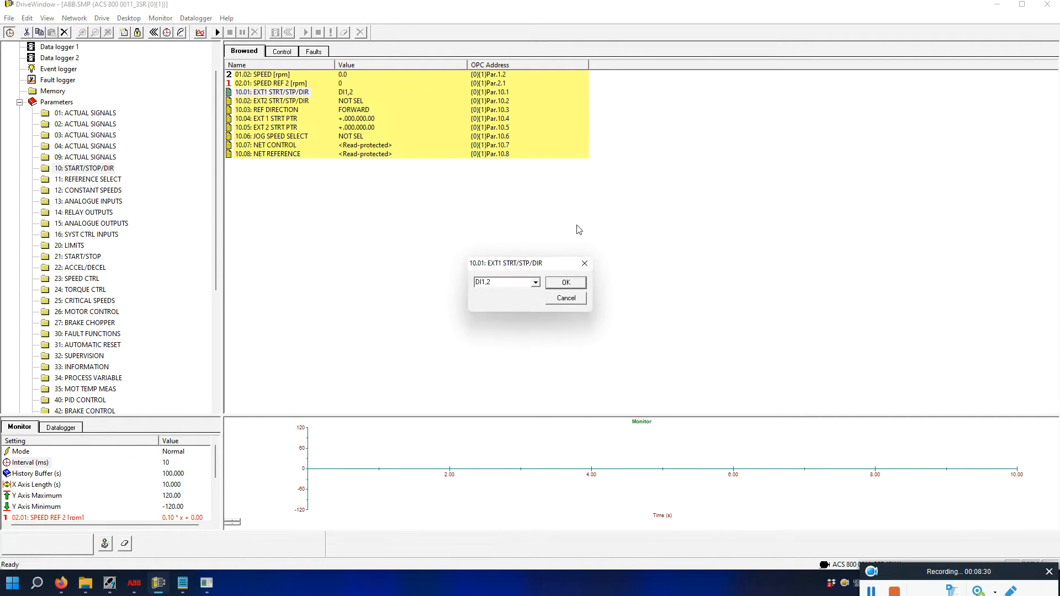
pyautogui.click(536, 283)
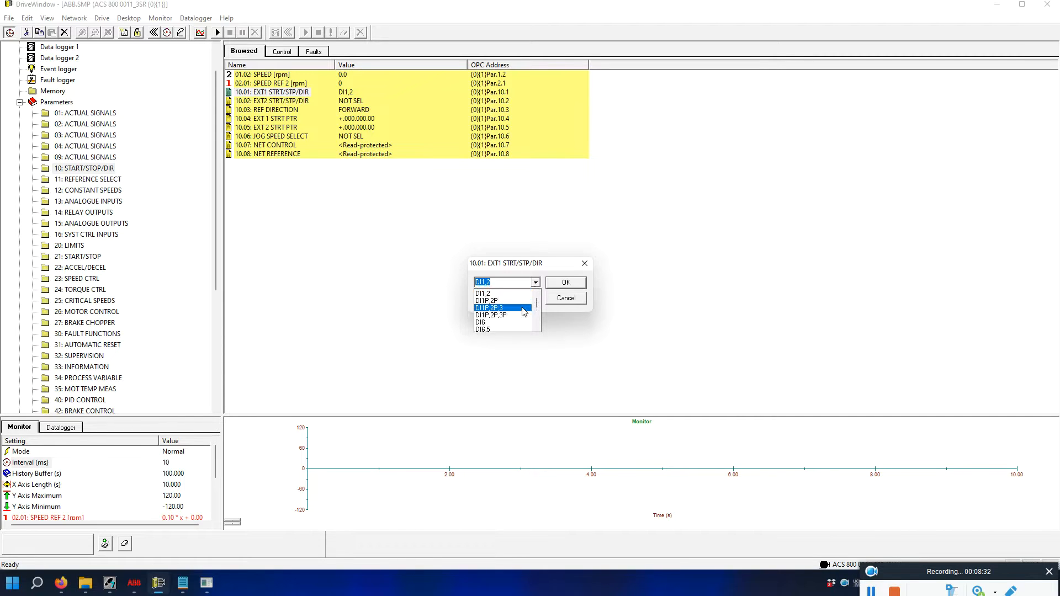
pyautogui.scroll(-3, 522, 318)
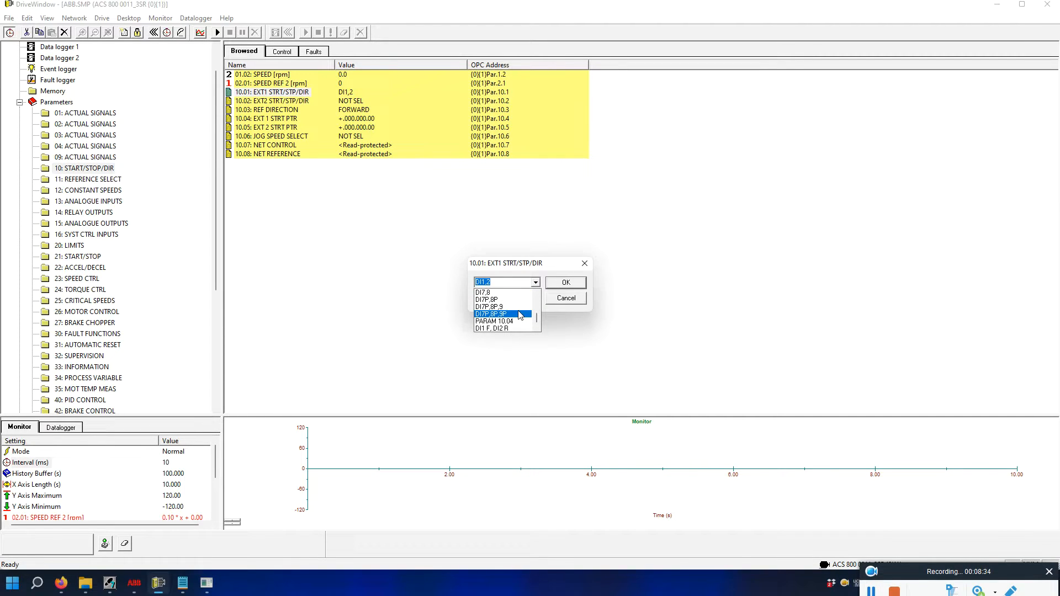
pyautogui.scroll(2, 520, 315)
pyautogui.click(489, 323)
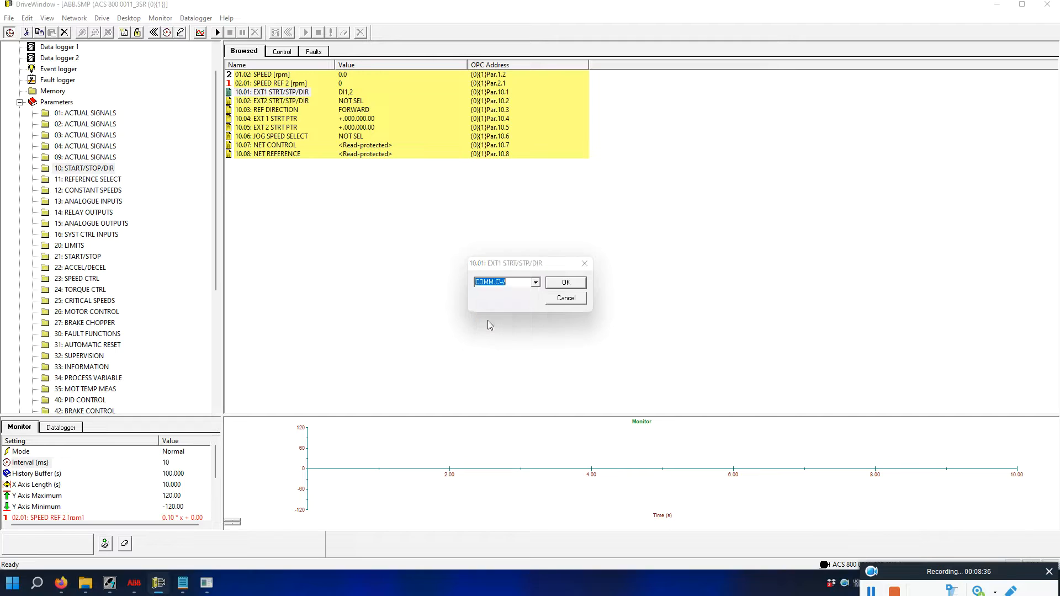
pyautogui.click(557, 284)
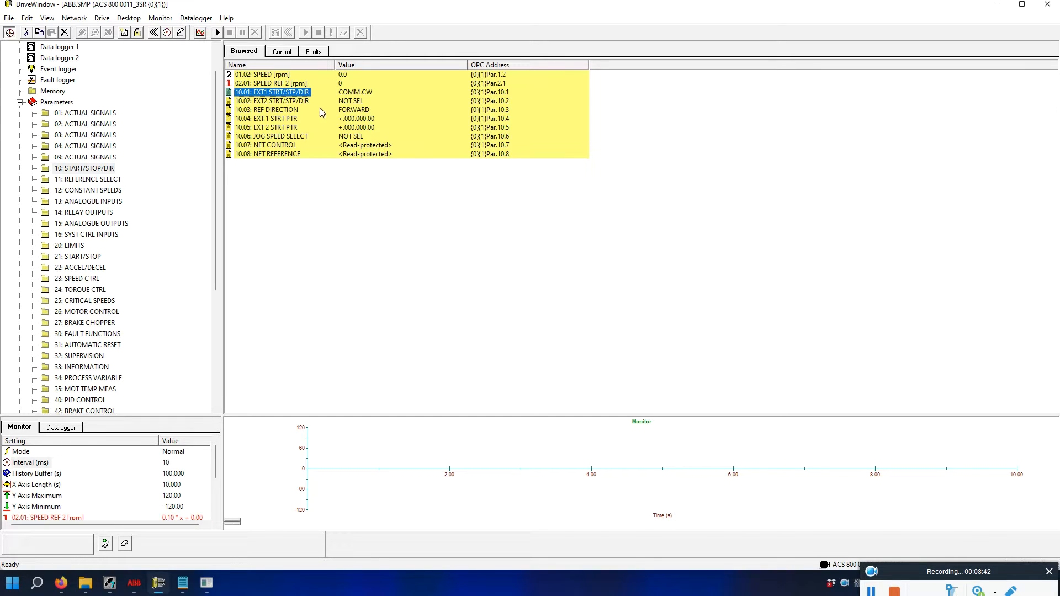
# Set 10.03 REF DIRECTION to REQUEST and display group 11 REFERENCE SELECT.
pyautogui.doubleClick(281, 114)
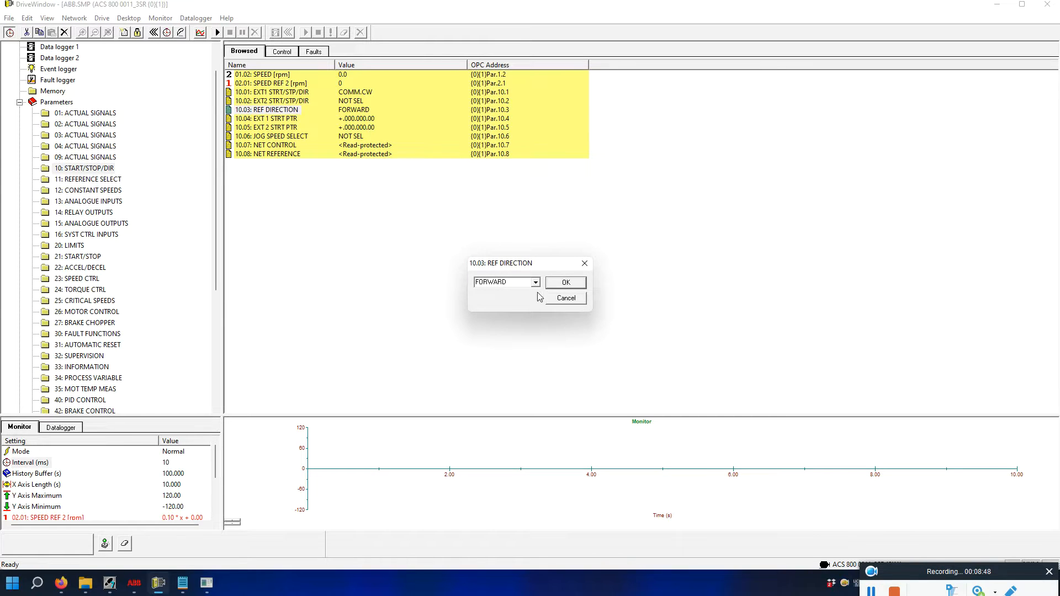
pyautogui.click(535, 282)
pyautogui.click(503, 303)
pyautogui.click(566, 283)
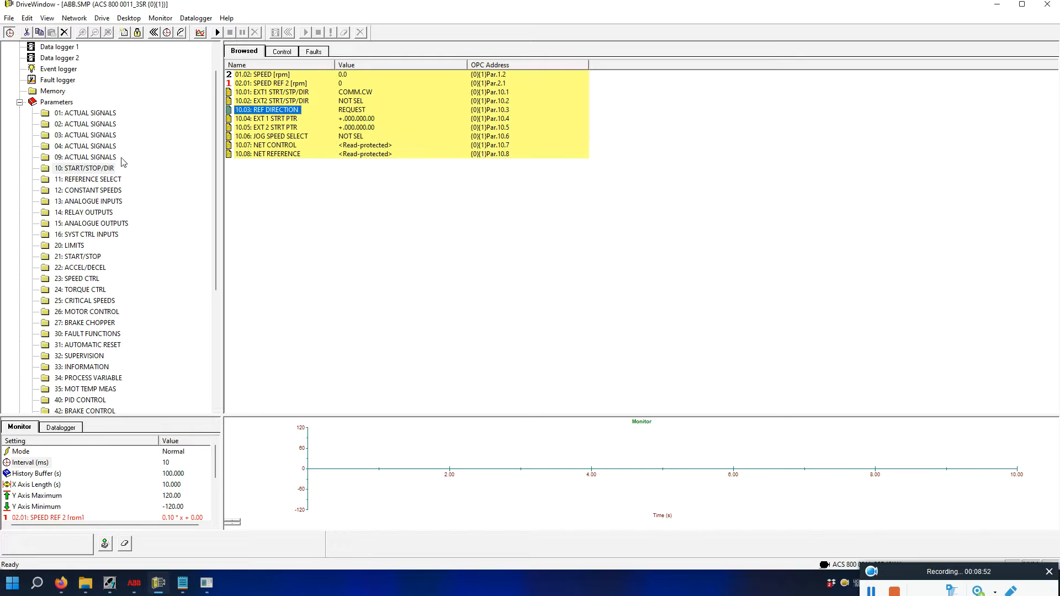
pyautogui.click(74, 180)
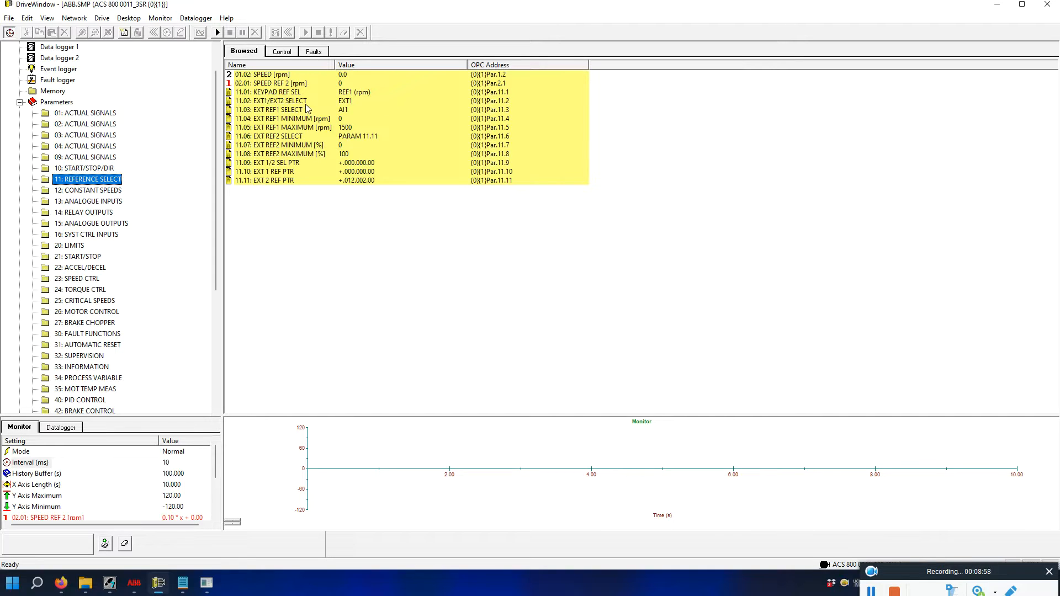
# Change parameter 11.03 EXT REF1 SELECT to COMM. REF.
pyautogui.click(292, 102)
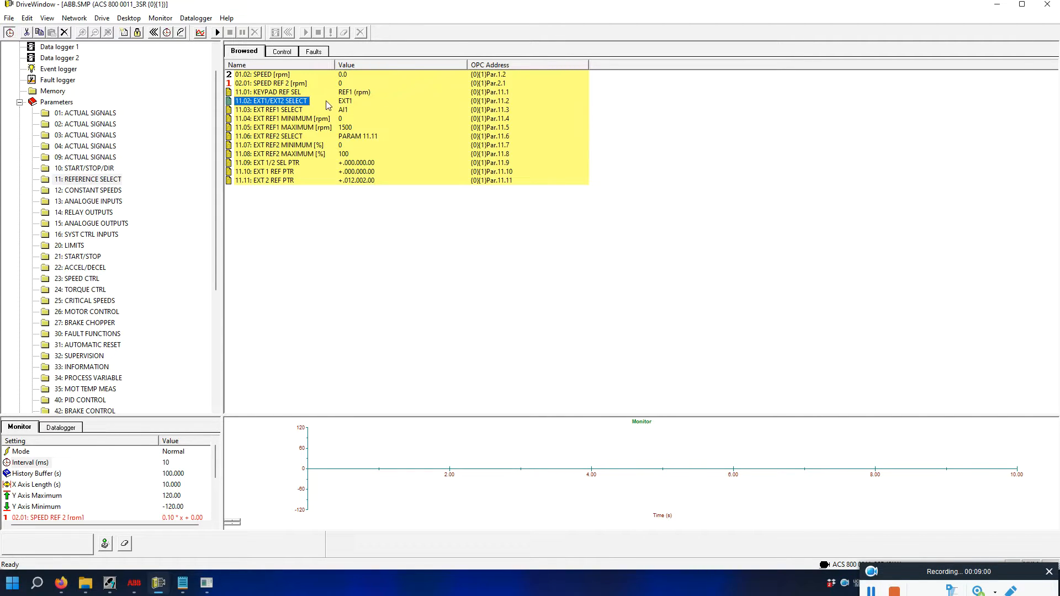
pyautogui.doubleClick(297, 111)
pyautogui.click(535, 283)
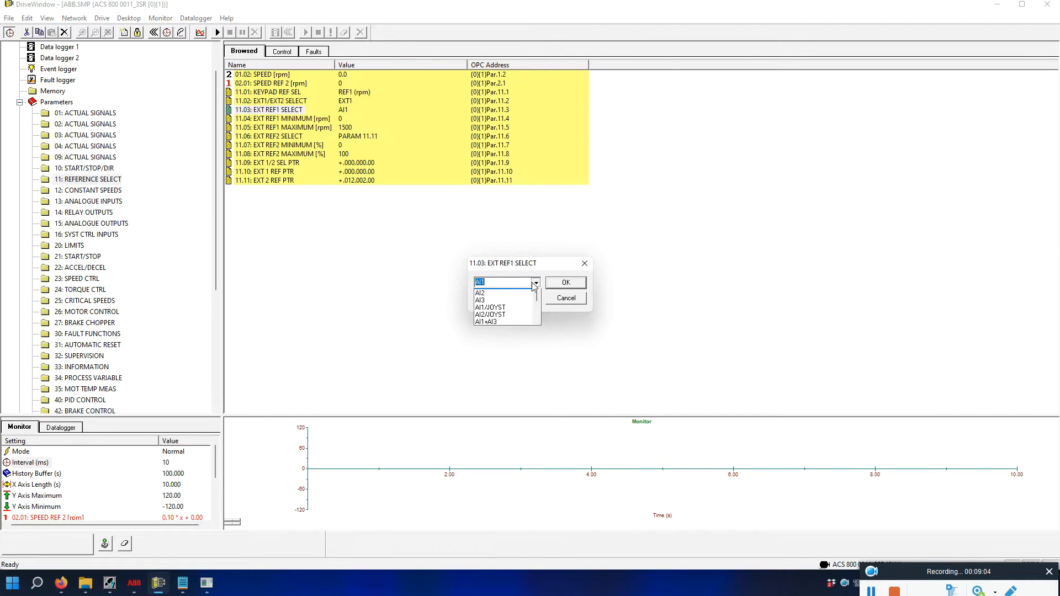
pyautogui.scroll(1, 506, 317)
pyautogui.scroll(-5, 507, 318)
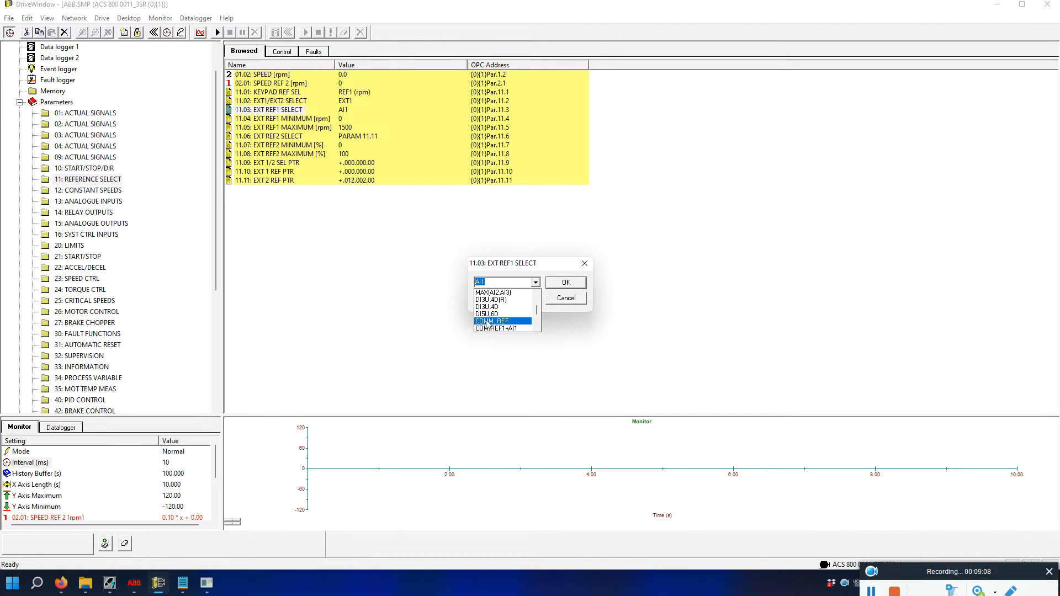
pyautogui.click(494, 322)
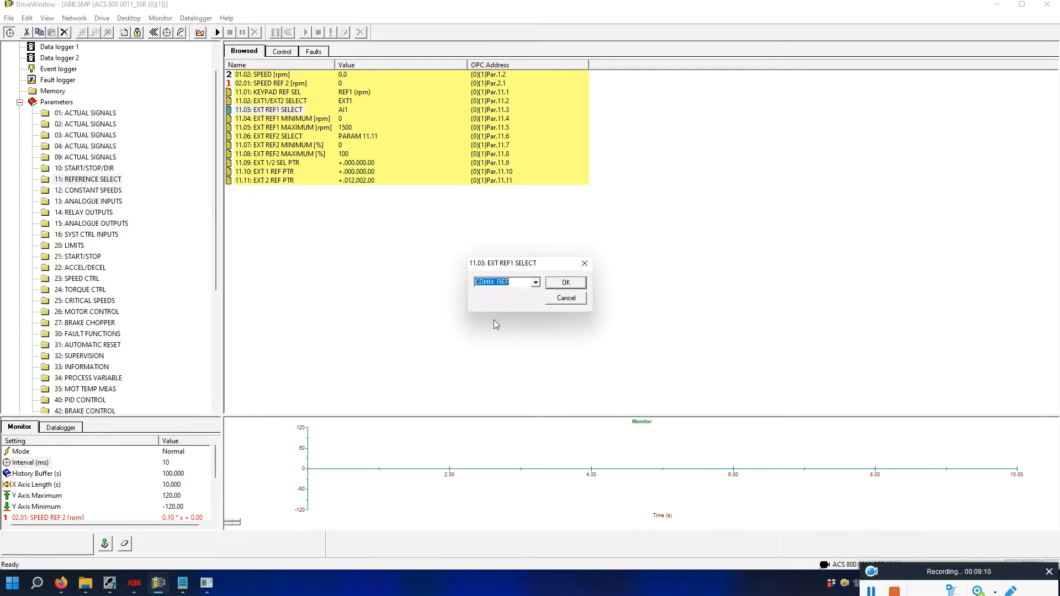
pyautogui.click(563, 283)
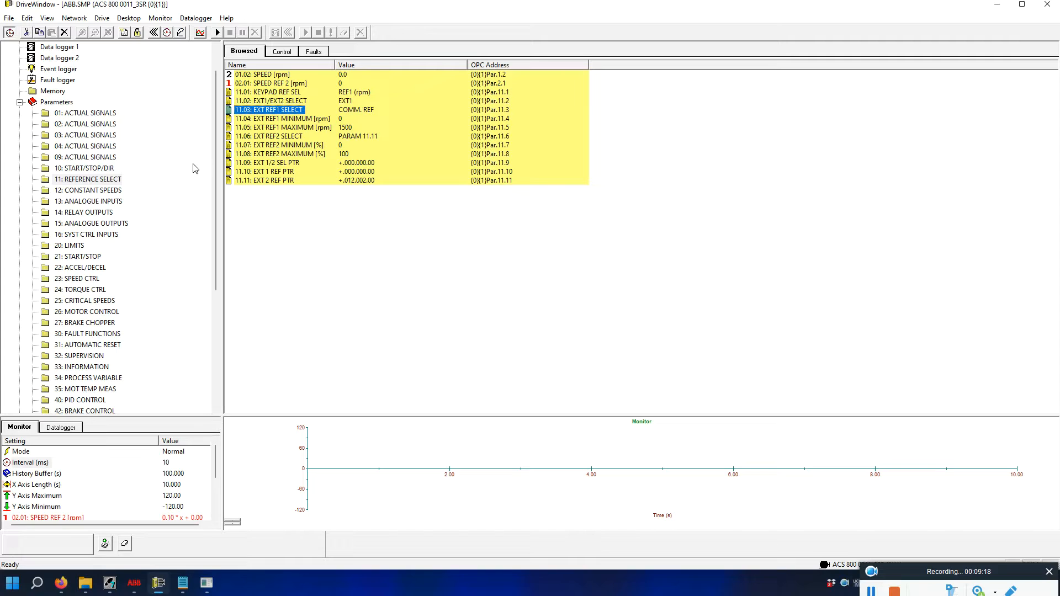
# Recheck groups 10 and 11, enlarge the monitoring graph, and switch to SIMATIC Manager.
pyautogui.click(81, 169)
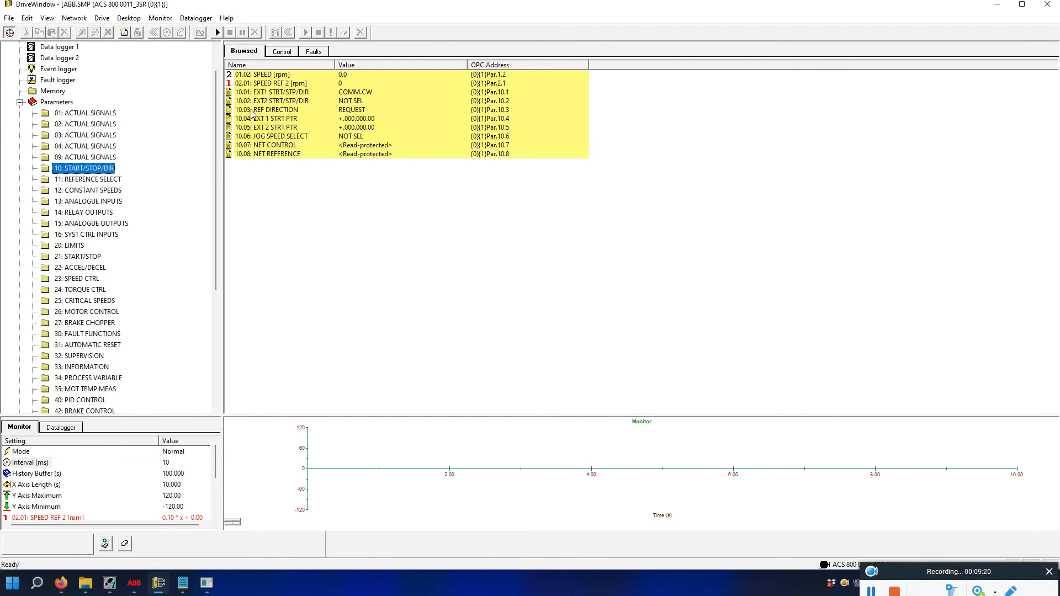
pyautogui.click(110, 180)
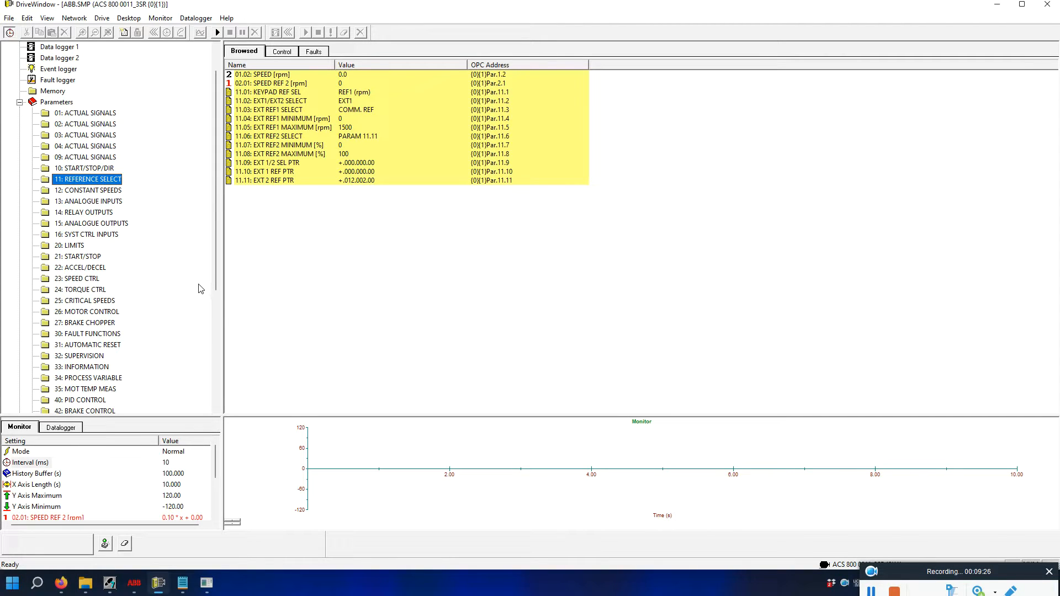
pyautogui.moveTo(293, 416); pyautogui.dragTo(277, 346)
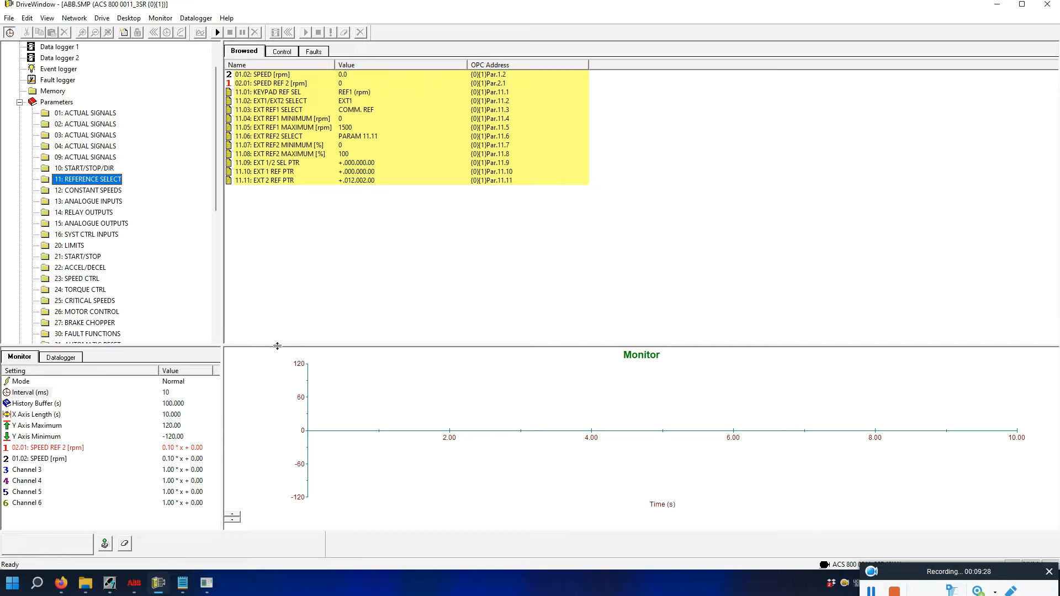
pyautogui.click(112, 586)
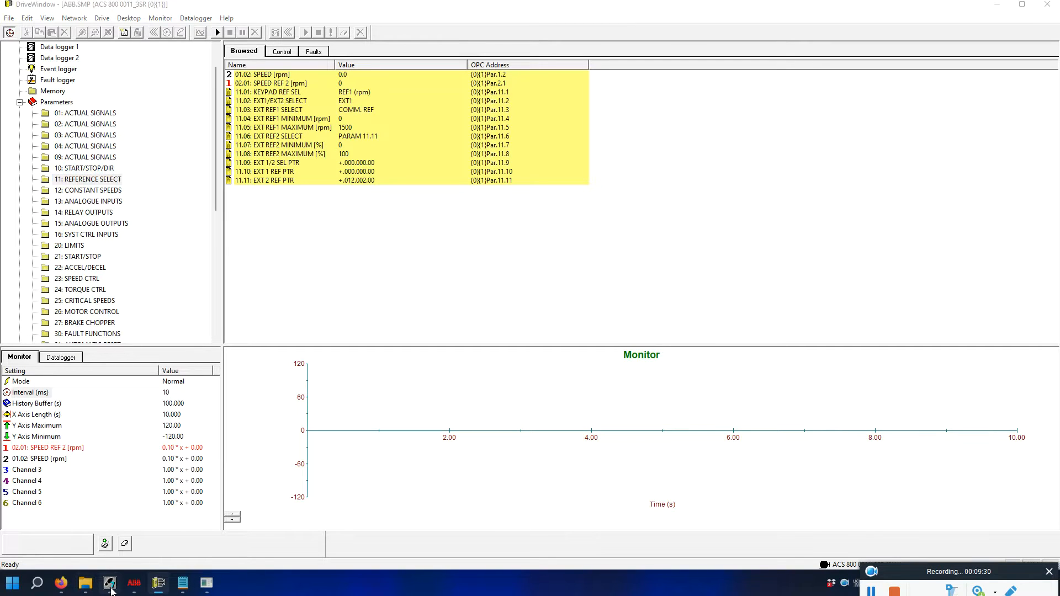
# Expand CPU 416-2 DP > S7 Program(1) > Blocks and open OB1 in LAD/STL/FBD.
pyautogui.click(27, 62)
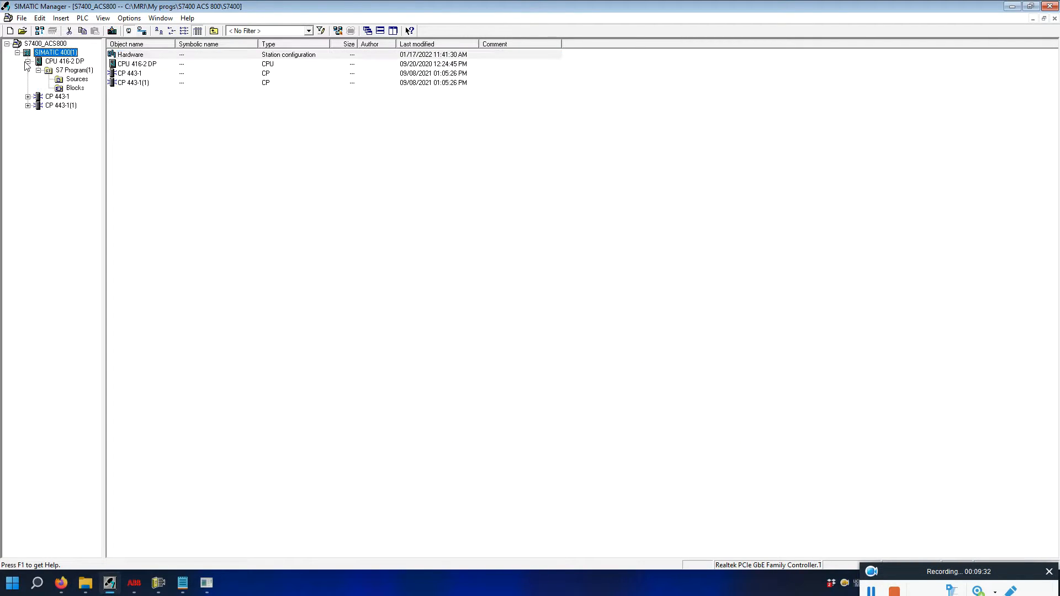
pyautogui.click(75, 87)
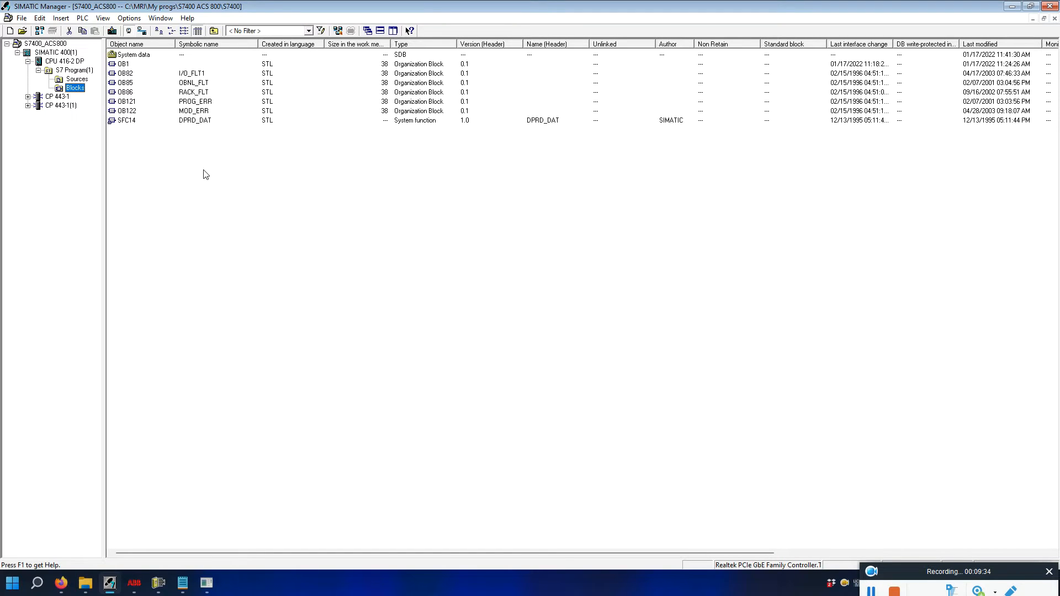
pyautogui.click(126, 83)
pyautogui.press('Down')
pyautogui.press('Down')
pyautogui.press('Down')
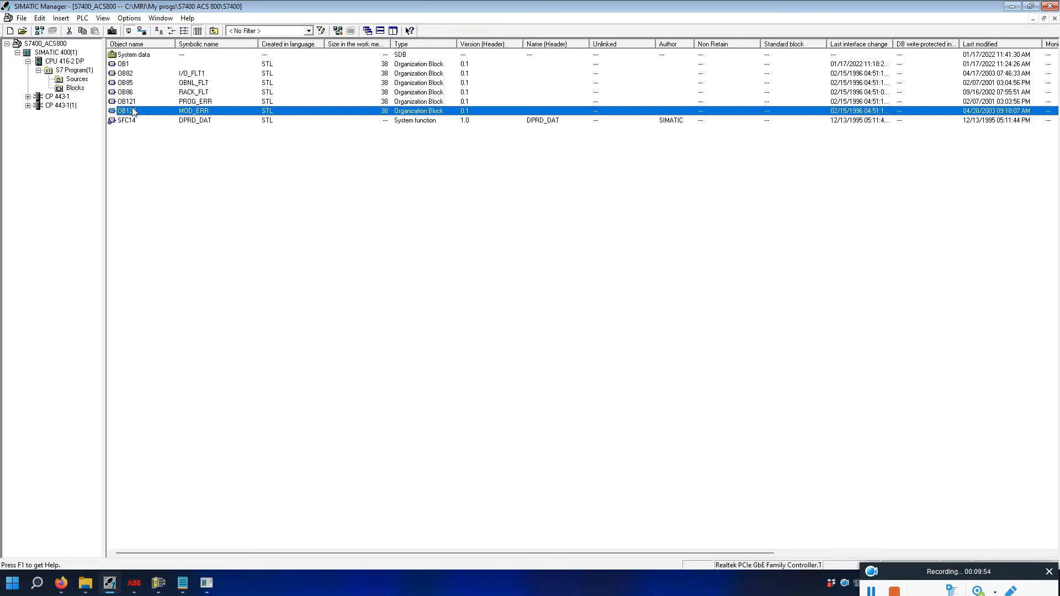
pyautogui.doubleClick(124, 65)
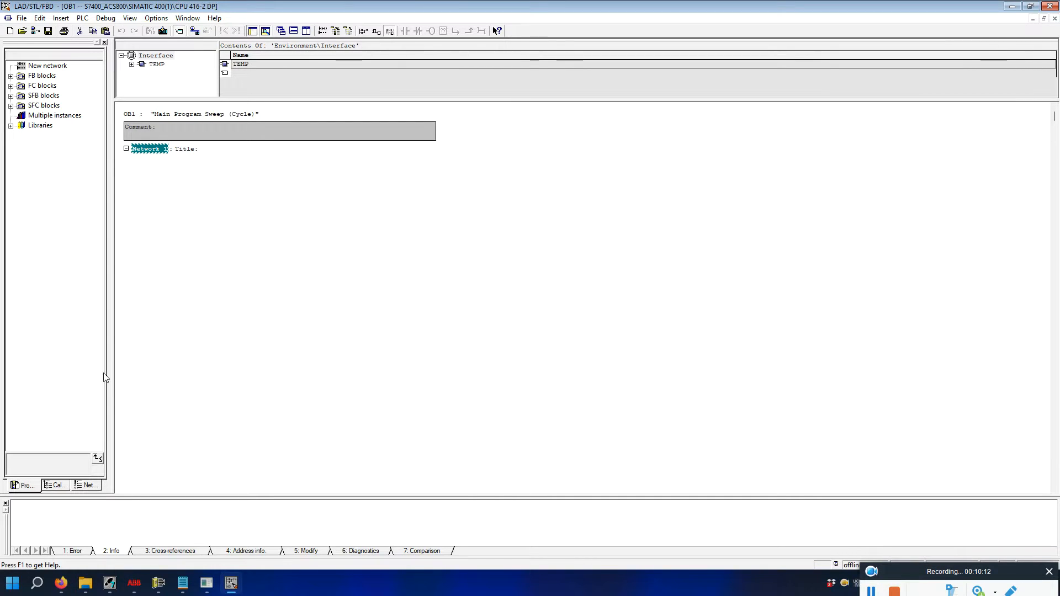
pyautogui.click(61, 583)
# Scroll the RPBA-01 manual to Table 8, The Status Word, on page 48.
pyautogui.click(39, 37)
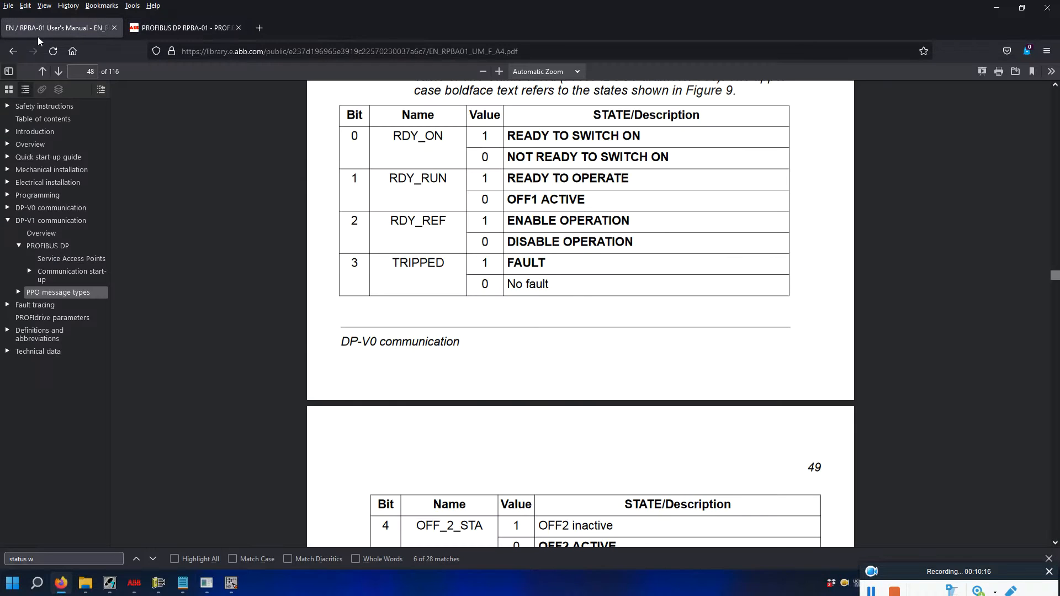
pyautogui.scroll(2, 195, 245)
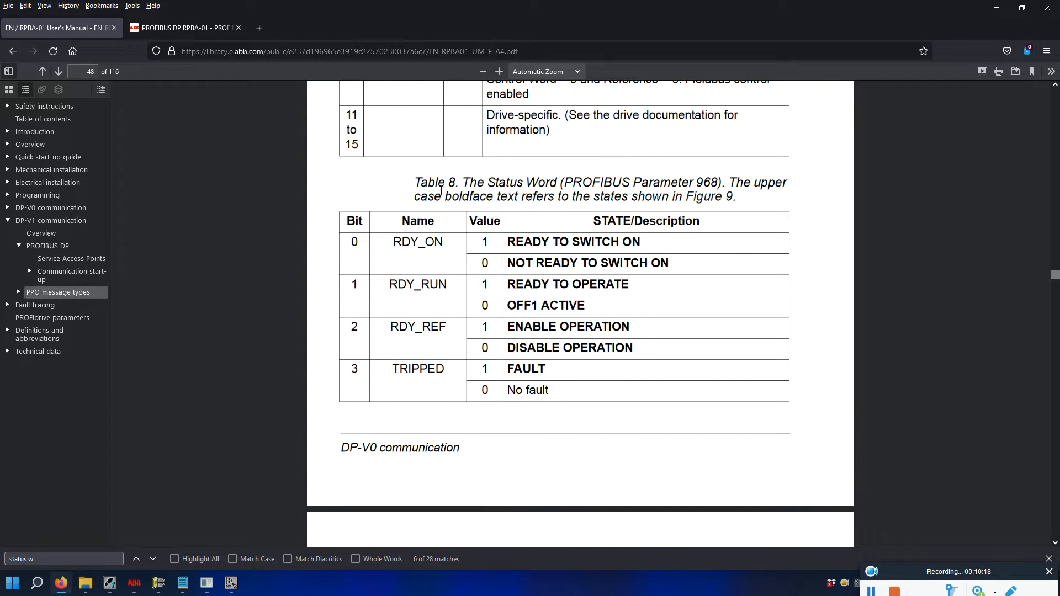
pyautogui.scroll(4, 378, 204)
pyautogui.scroll(15, 378, 204)
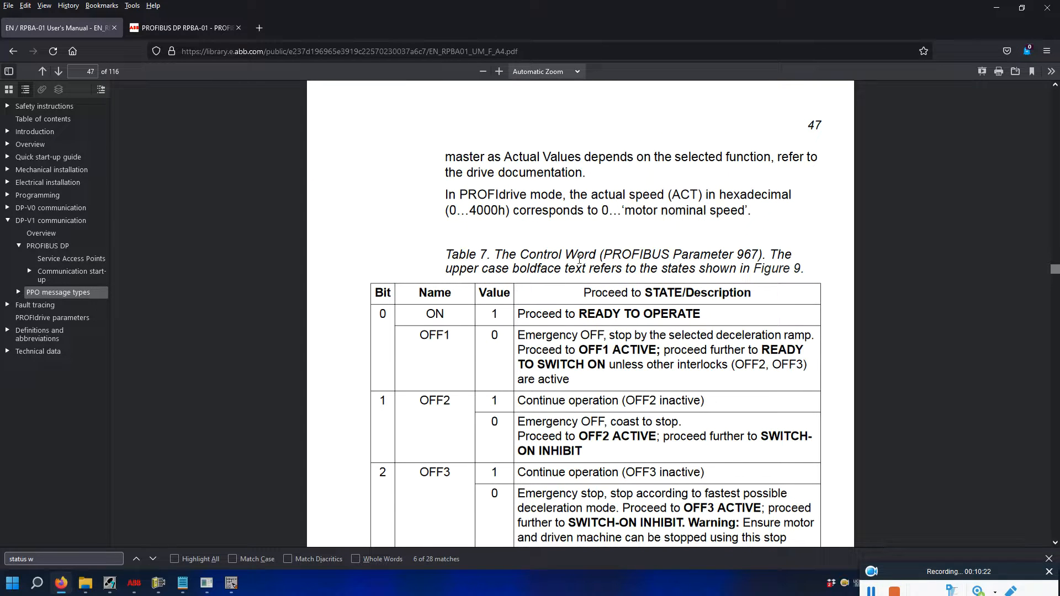
pyautogui.scroll(-4, 547, 264)
pyautogui.scroll(2, 534, 157)
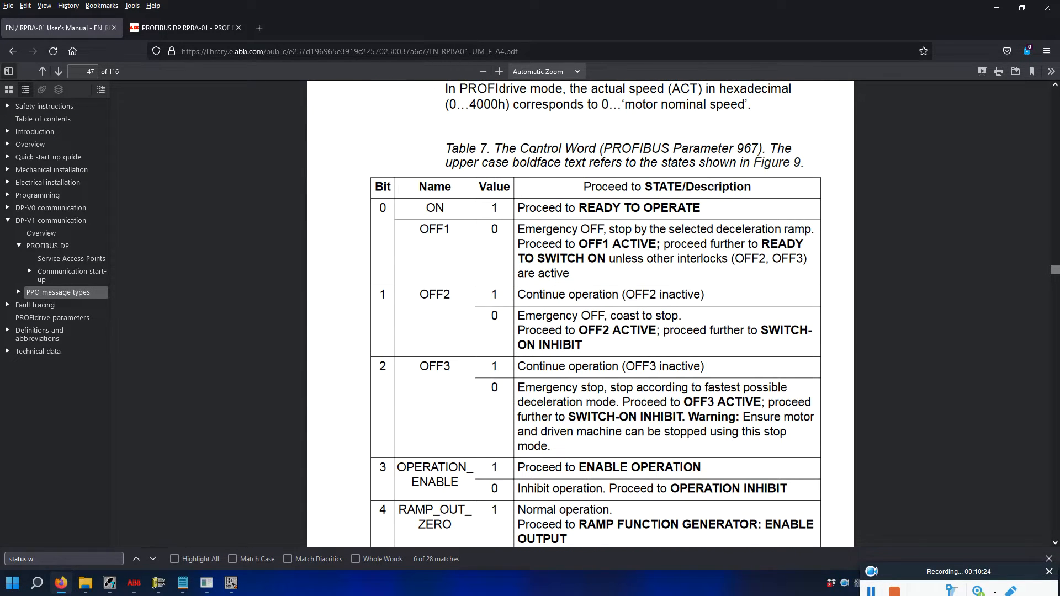
pyautogui.scroll(-20, 454, 227)
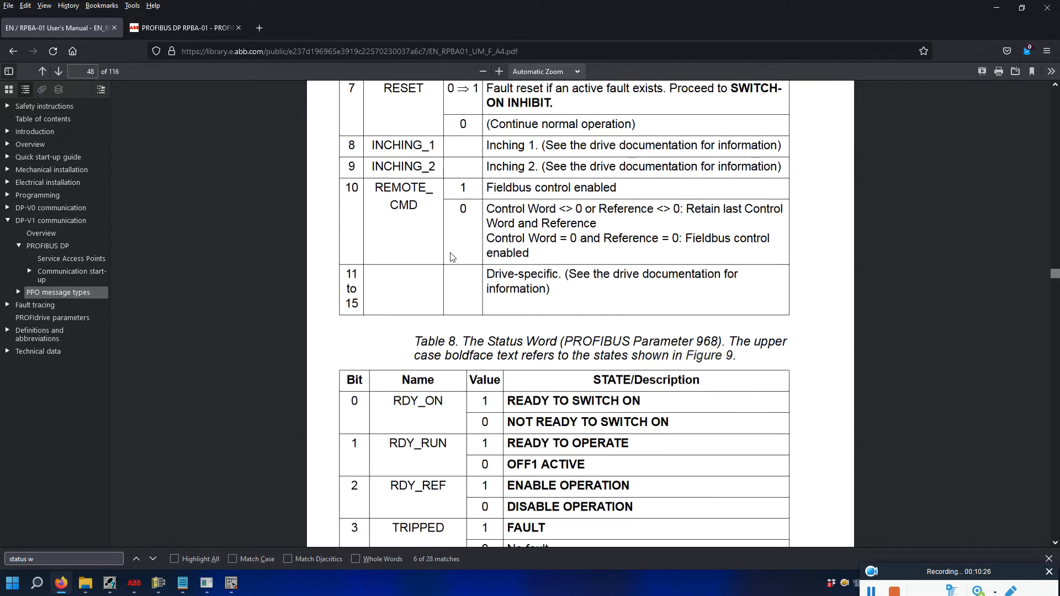
pyautogui.scroll(2, 419, 227)
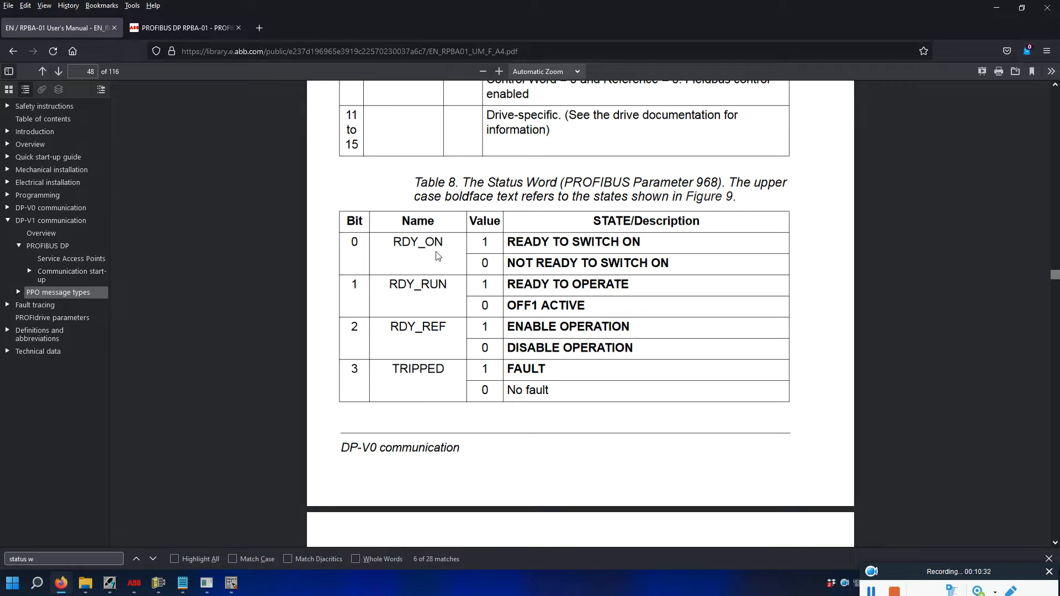
pyautogui.scroll(-2, 438, 255)
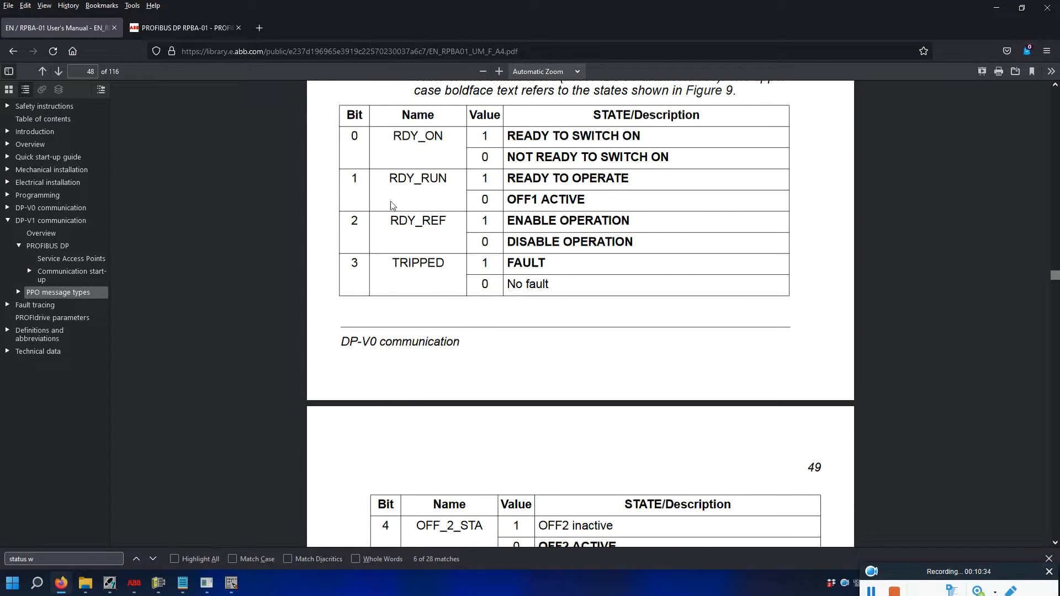
pyautogui.scroll(-9, 419, 212)
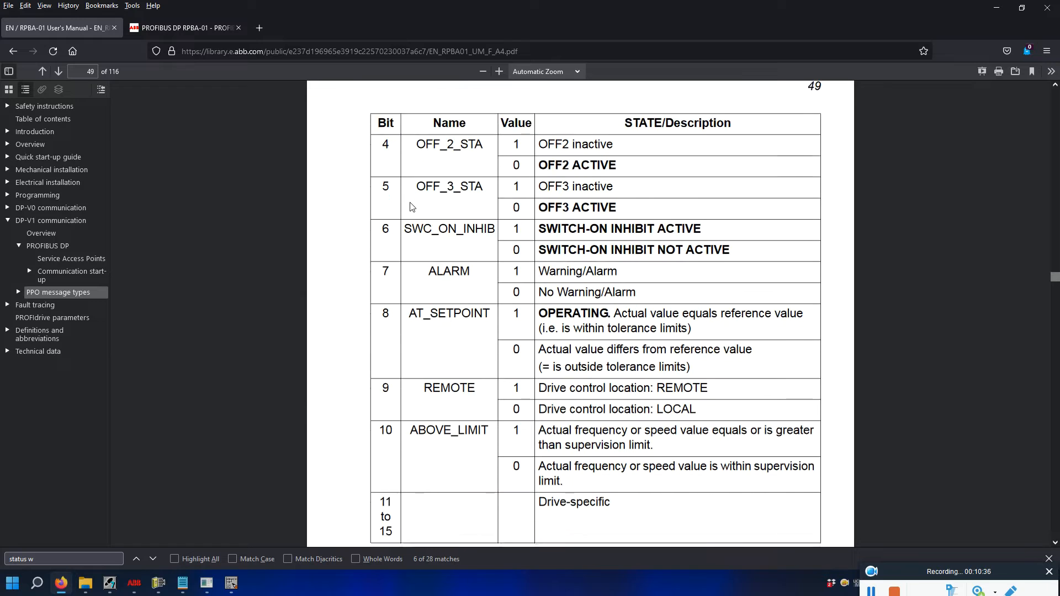
pyautogui.scroll(-2, 411, 210)
pyautogui.scroll(10, 422, 226)
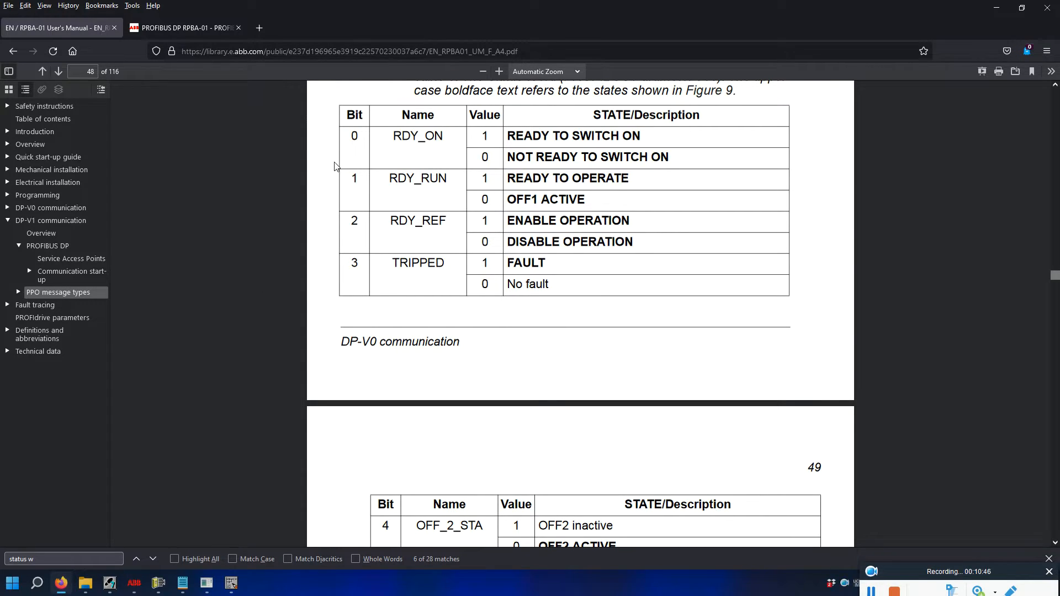
pyautogui.scroll(-5, 332, 194)
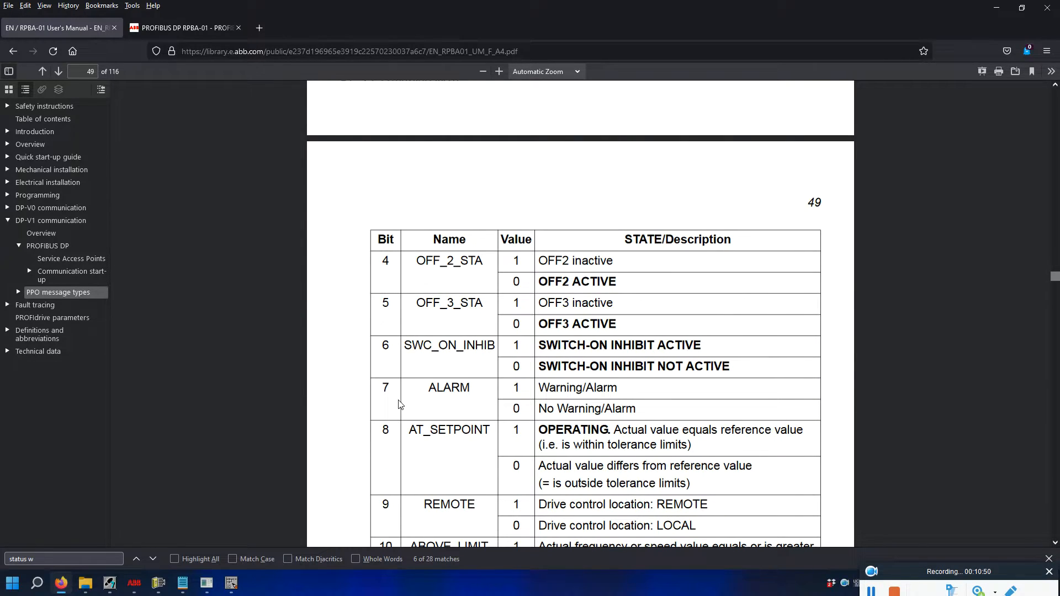
pyautogui.scroll(5, 399, 407)
pyautogui.scroll(-4, 407, 353)
pyautogui.scroll(-2, 409, 349)
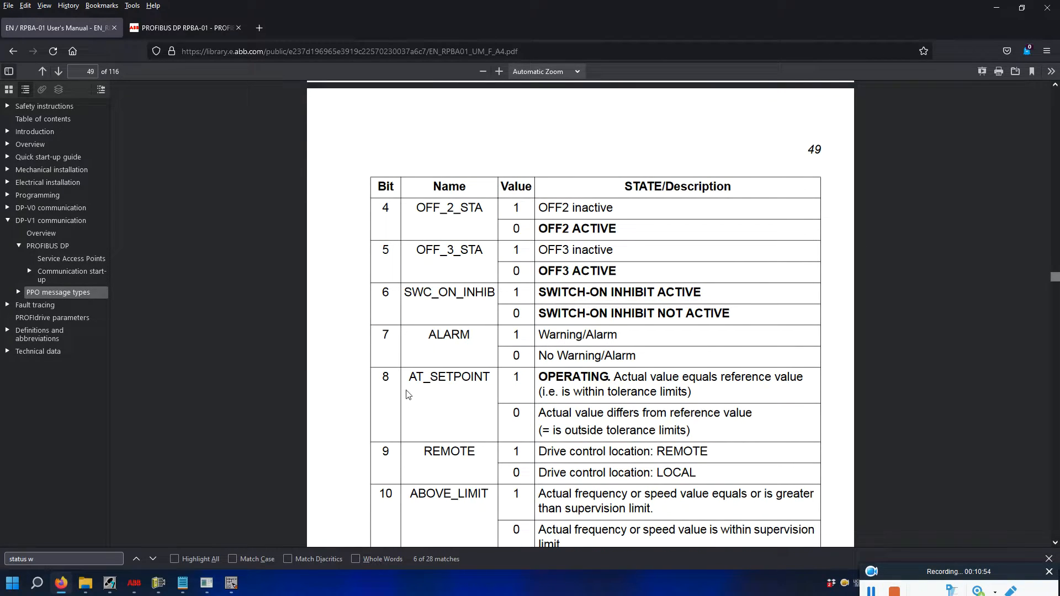
pyautogui.scroll(-7, 408, 394)
pyautogui.scroll(6, 396, 402)
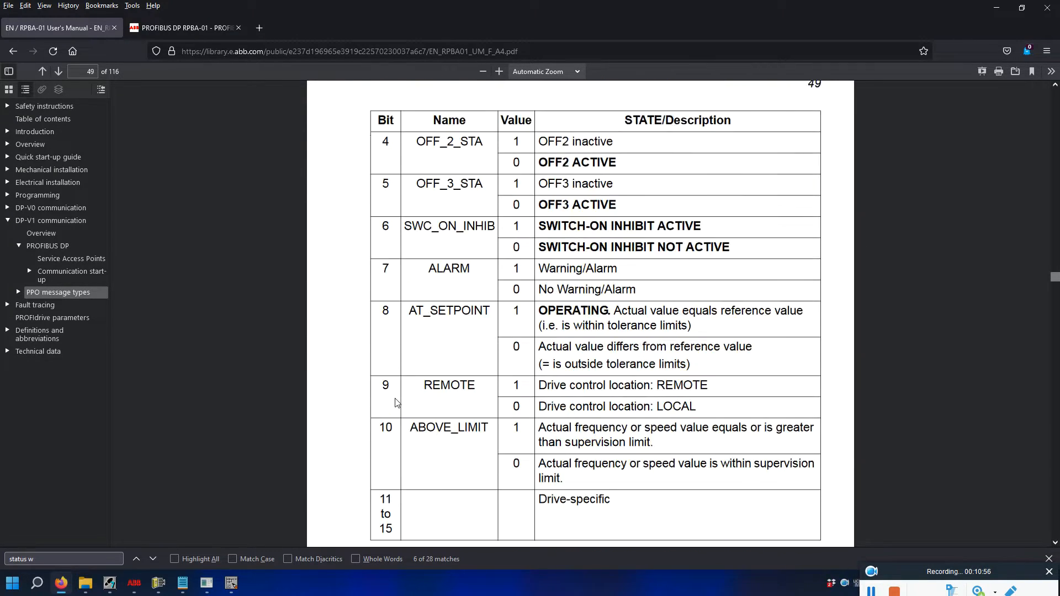
pyautogui.scroll(11, 395, 403)
pyautogui.scroll(-5, 415, 359)
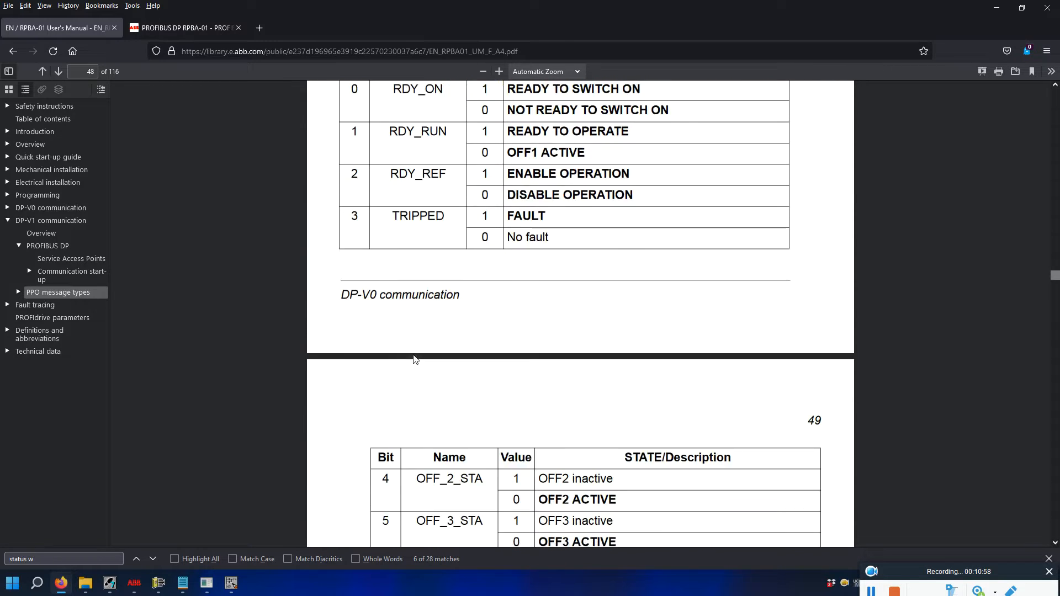
pyautogui.scroll(3, 415, 360)
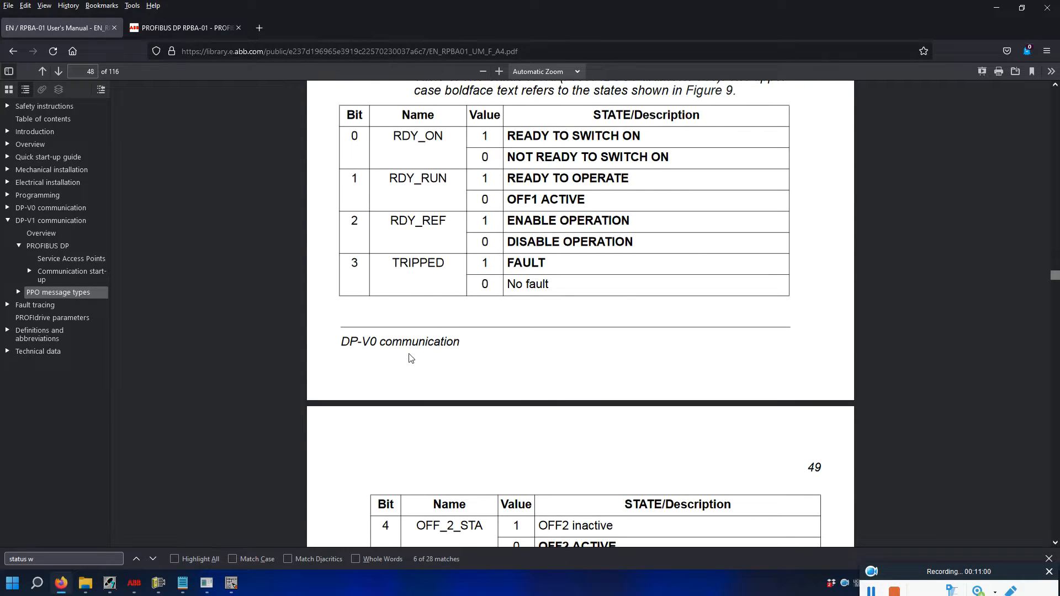
pyautogui.click(232, 584)
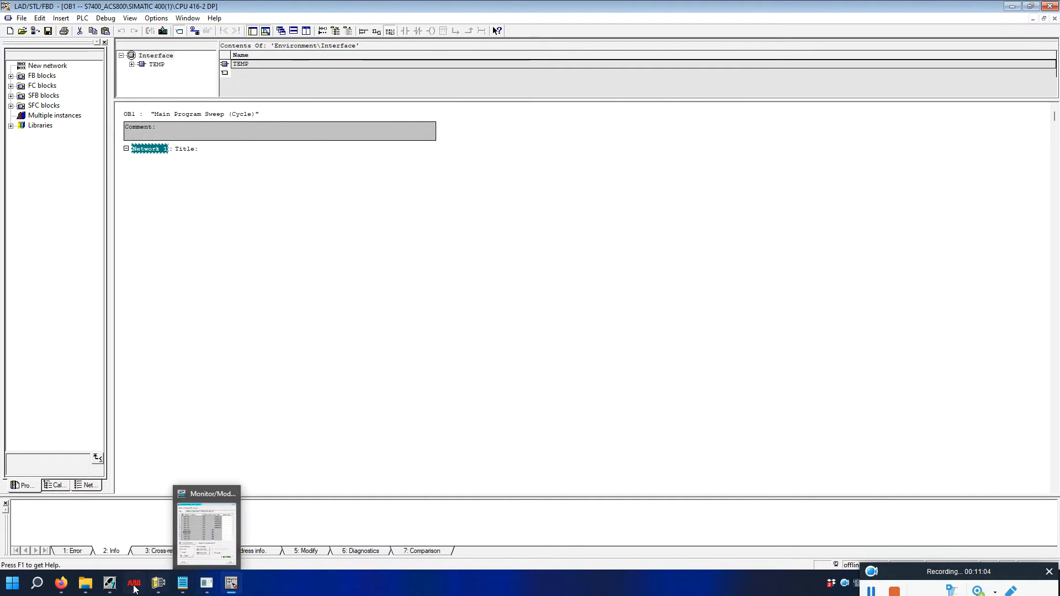
# Read PIW 512's live value W#16#1231 in the Monitor/Modify table.
pyautogui.click(206, 583)
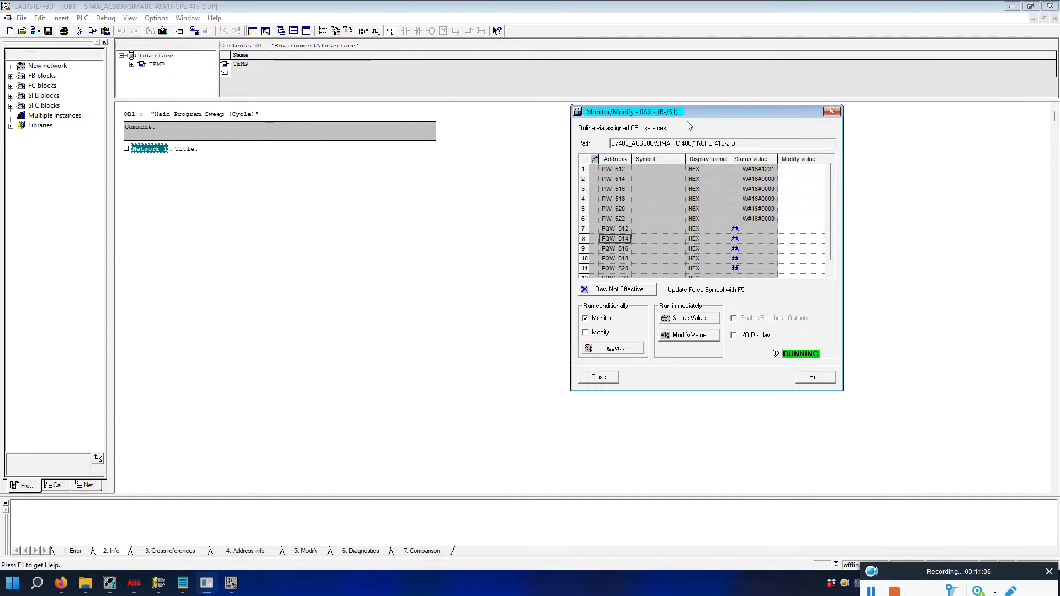
pyautogui.click(616, 170)
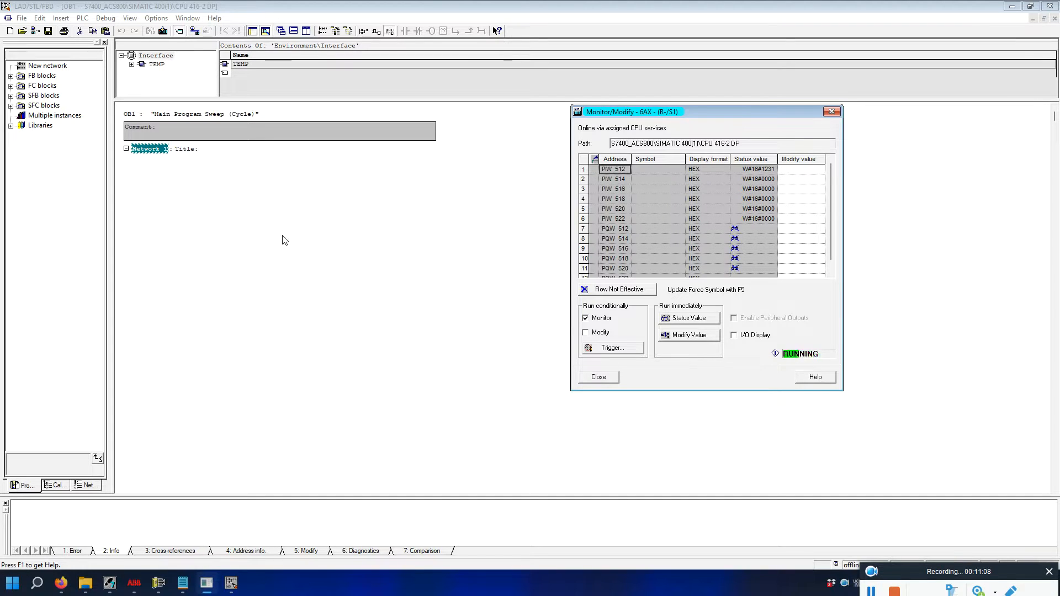
# Write 'L PIW 512' and 'T MW 50' as the first lines of OB1 Network 1.
pyautogui.click(733, 489)
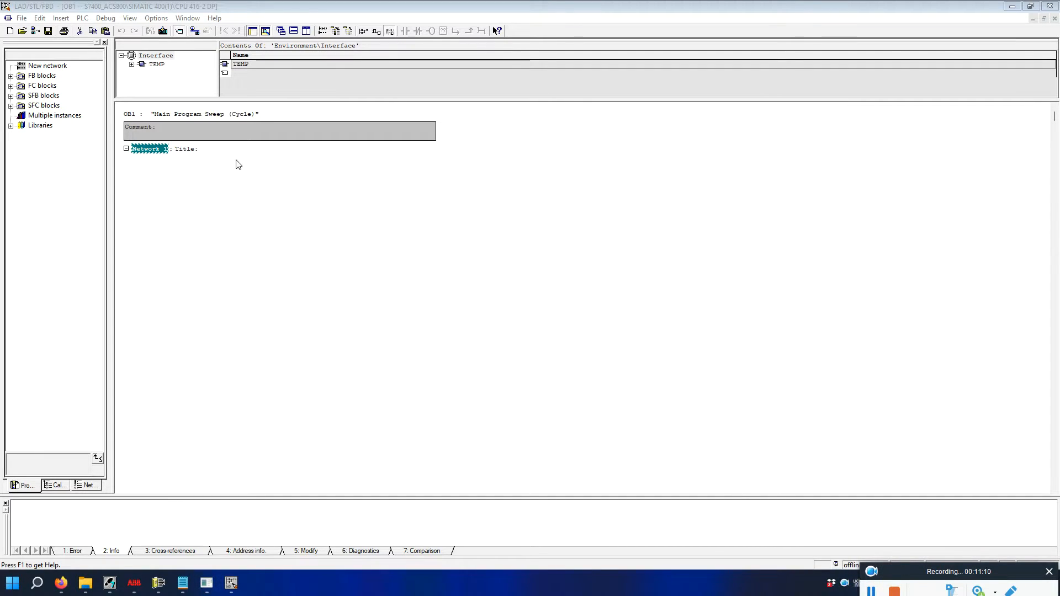
pyautogui.click(193, 162)
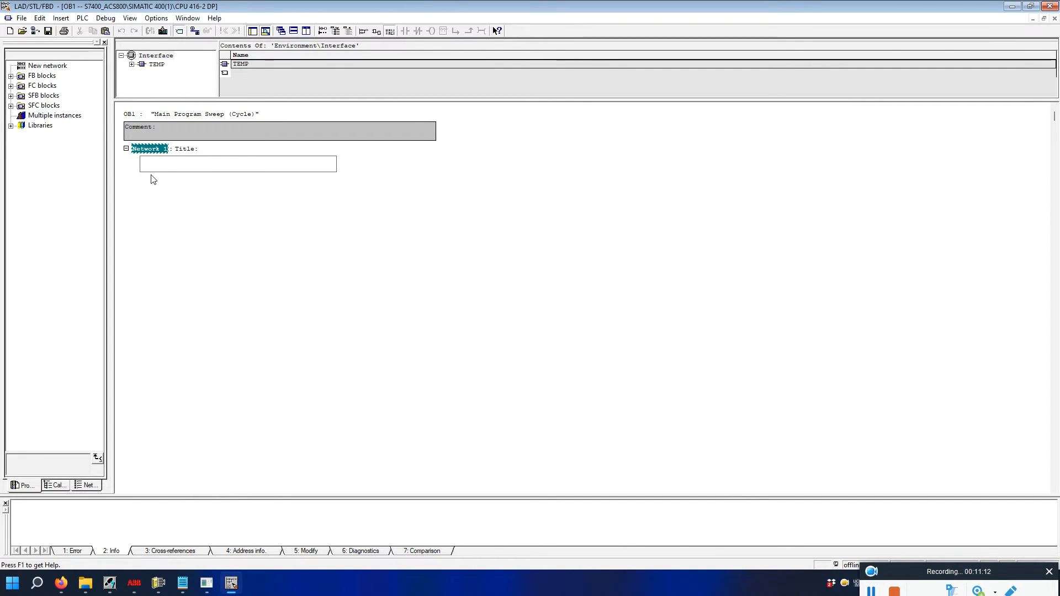
pyautogui.write('l piw')
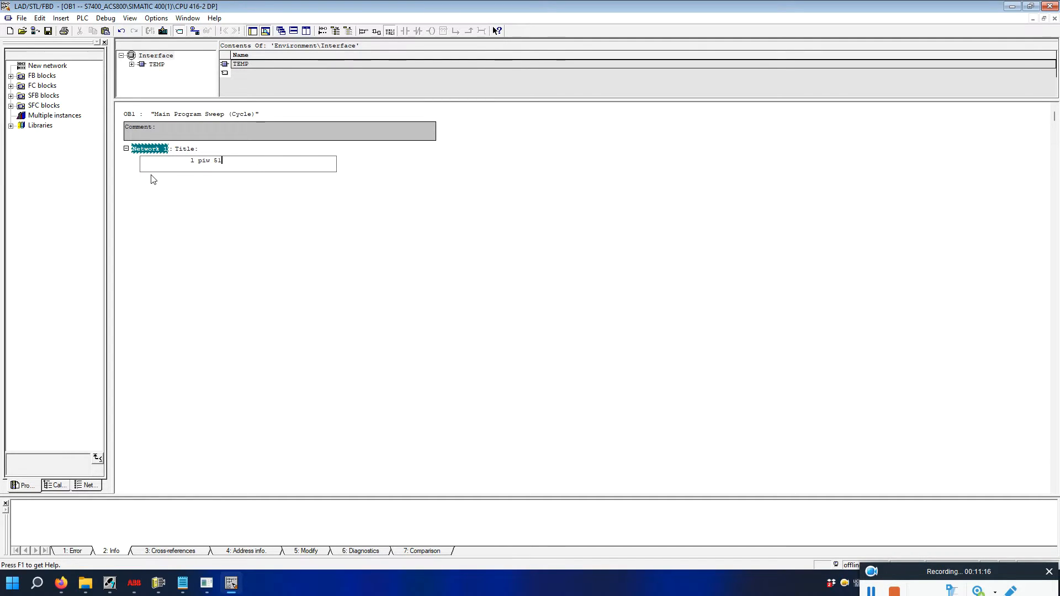
pyautogui.write(' 512')
pyautogui.press('Return')
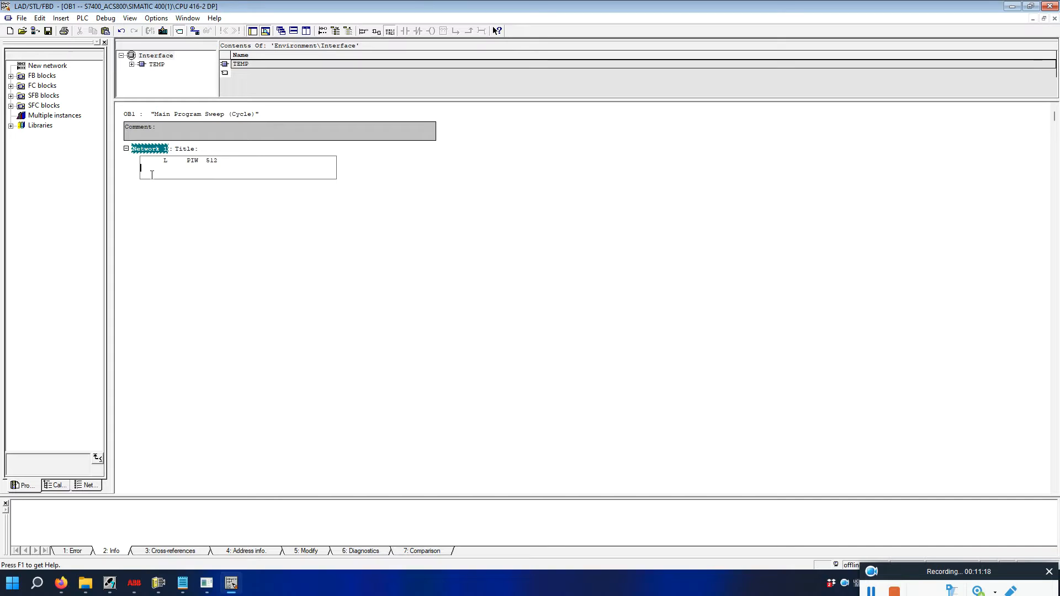
pyautogui.write('t mw')
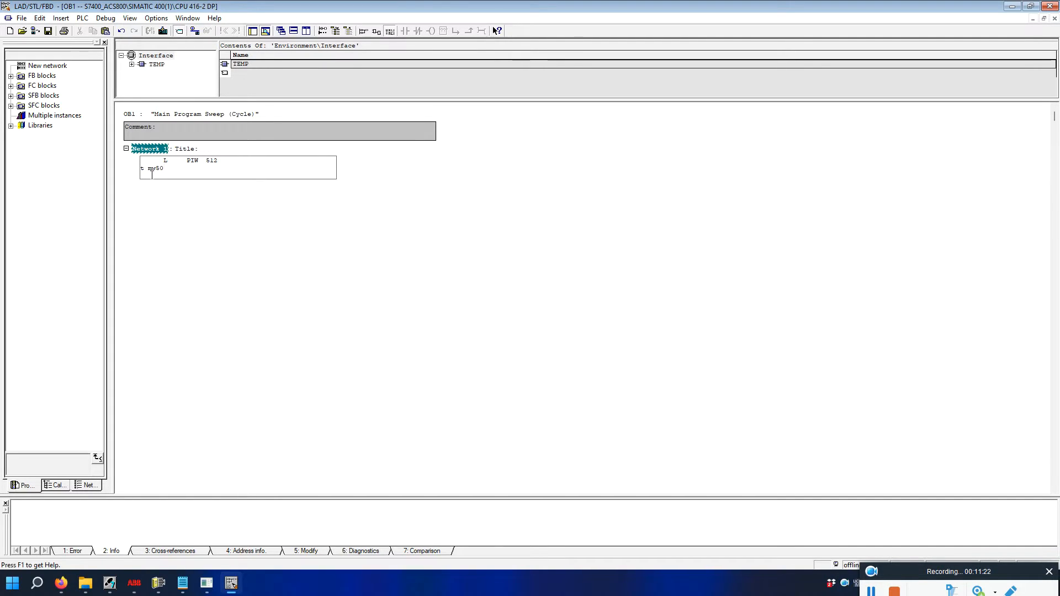
pyautogui.write('50')
pyautogui.press('Return')
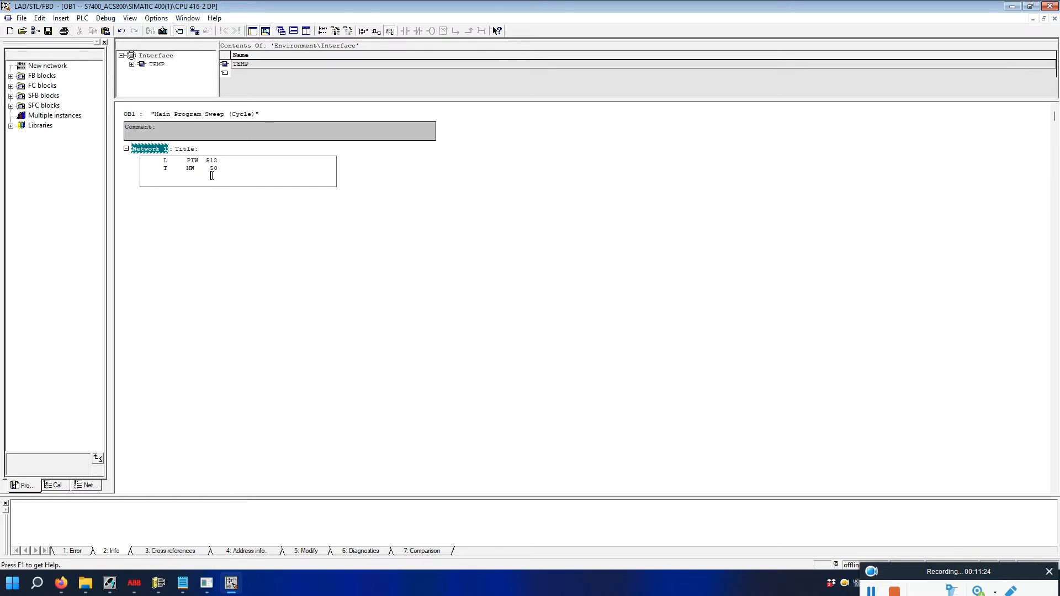
pyautogui.click(200, 163)
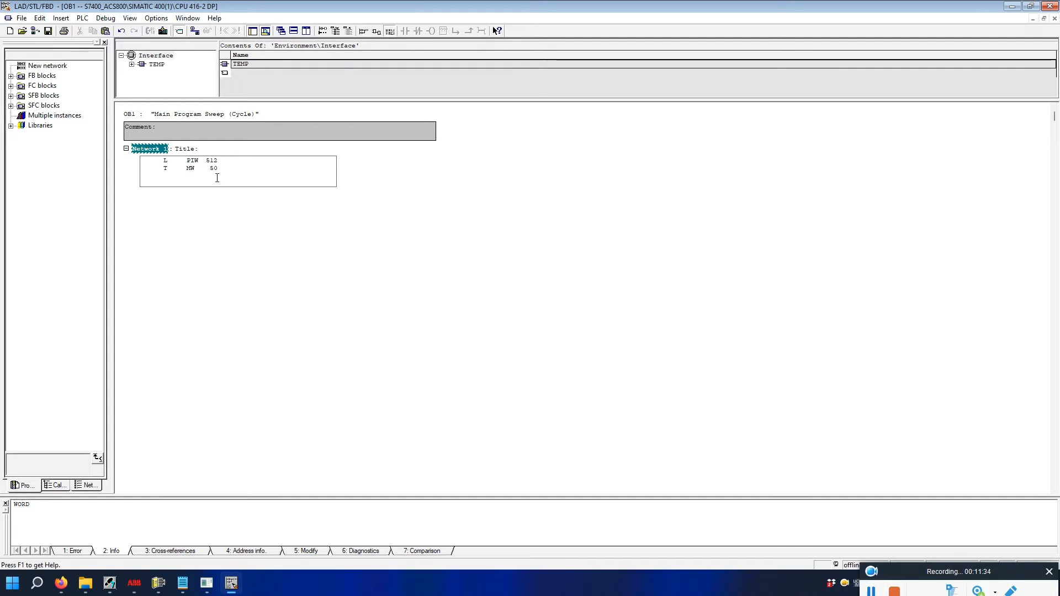
pyautogui.moveTo(192, 585)
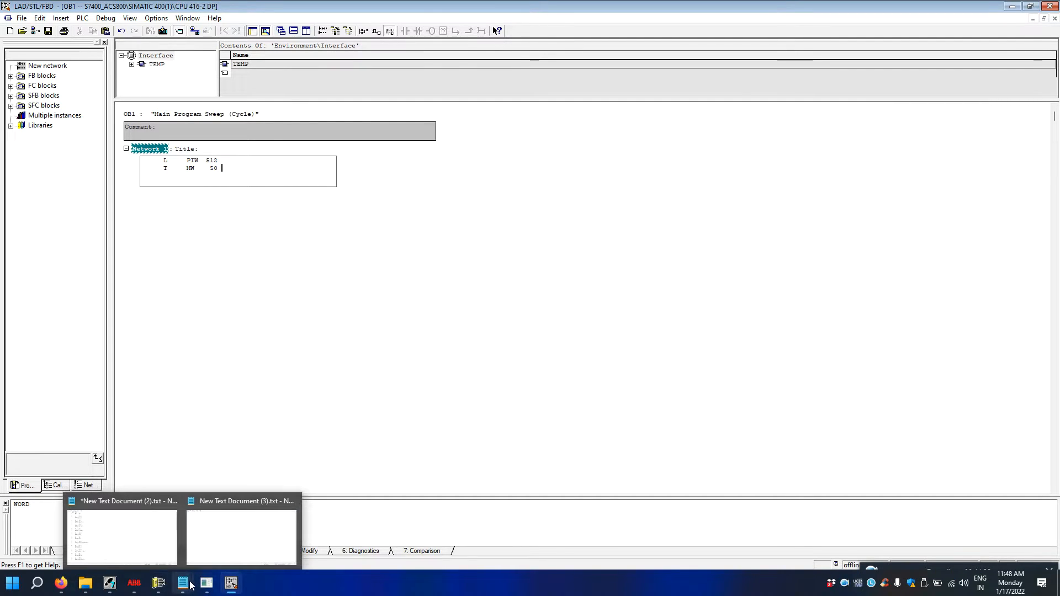
pyautogui.click(61, 583)
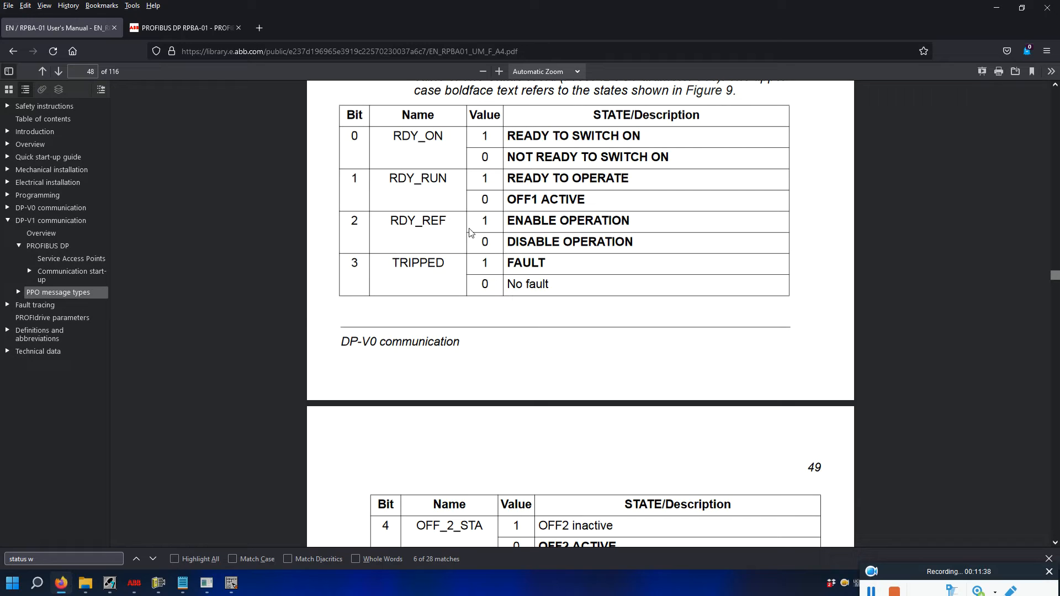
# Study status word bits 0–15 on pages 48–49, then open New Text Document (3).txt.
pyautogui.scroll(-7, 399, 197)
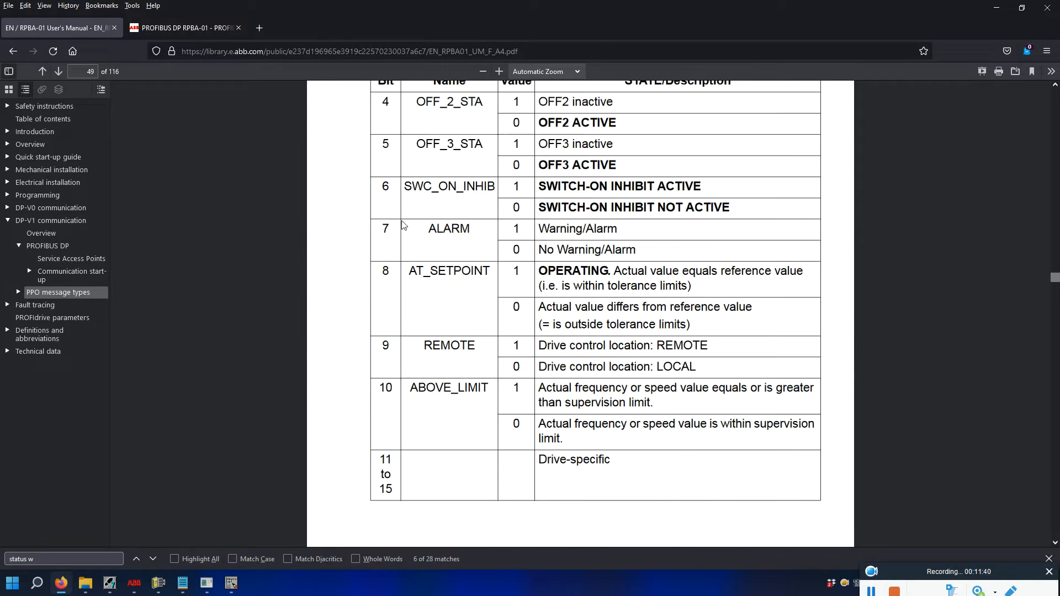
pyautogui.scroll(10, 406, 265)
pyautogui.scroll(-6, 408, 298)
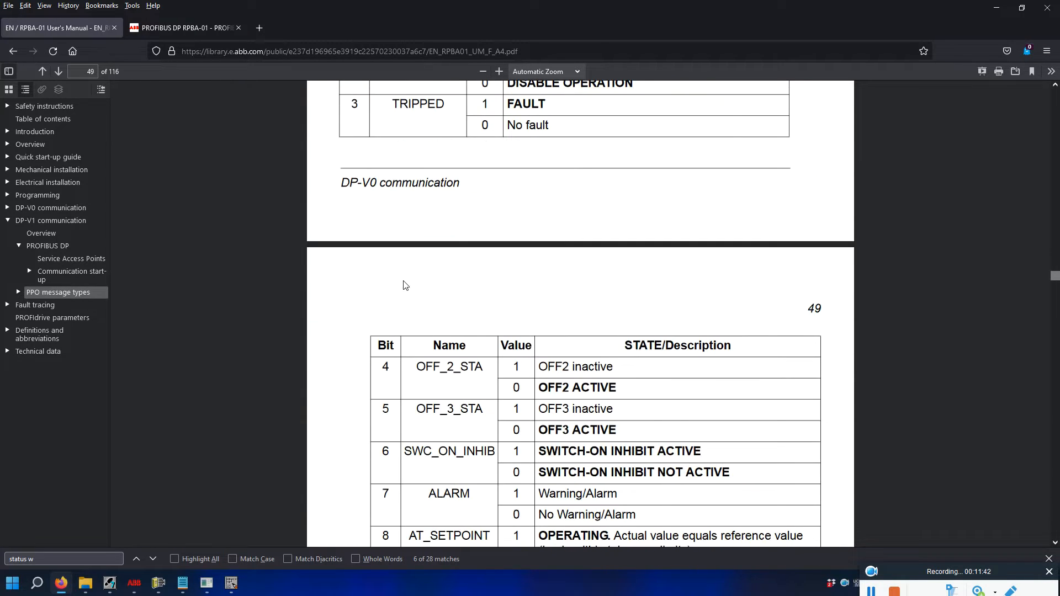
pyautogui.scroll(-5, 406, 285)
pyautogui.scroll(6, 433, 345)
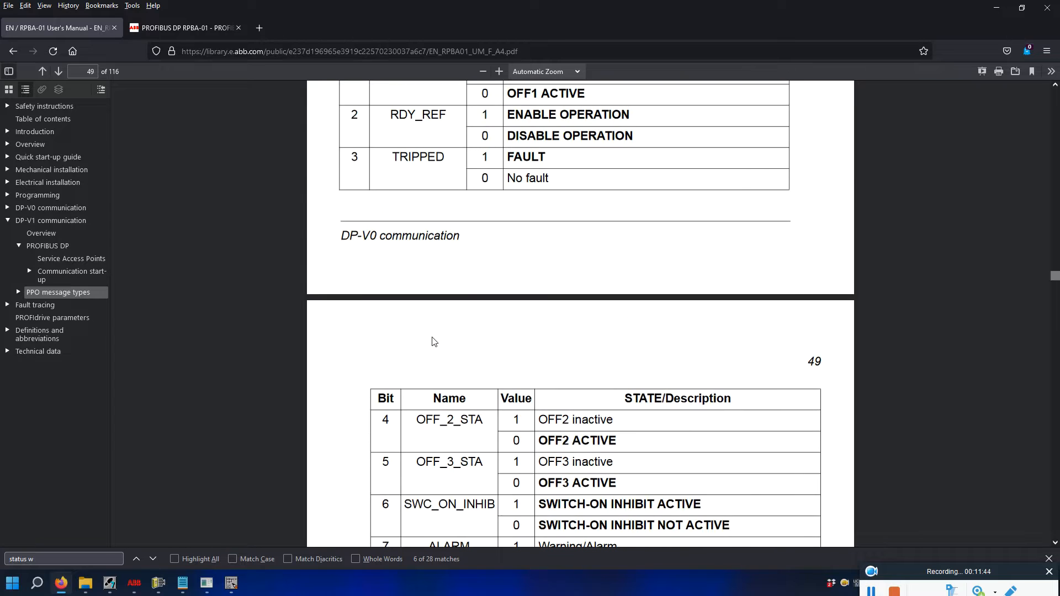
pyautogui.scroll(3, 433, 340)
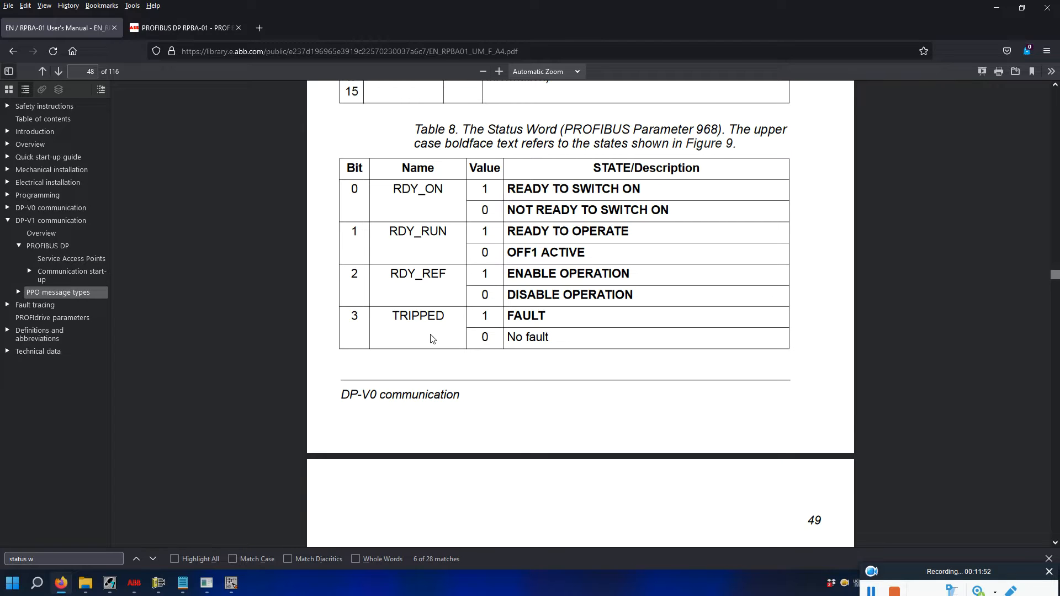
pyautogui.scroll(-4, 389, 227)
pyautogui.scroll(3, 381, 254)
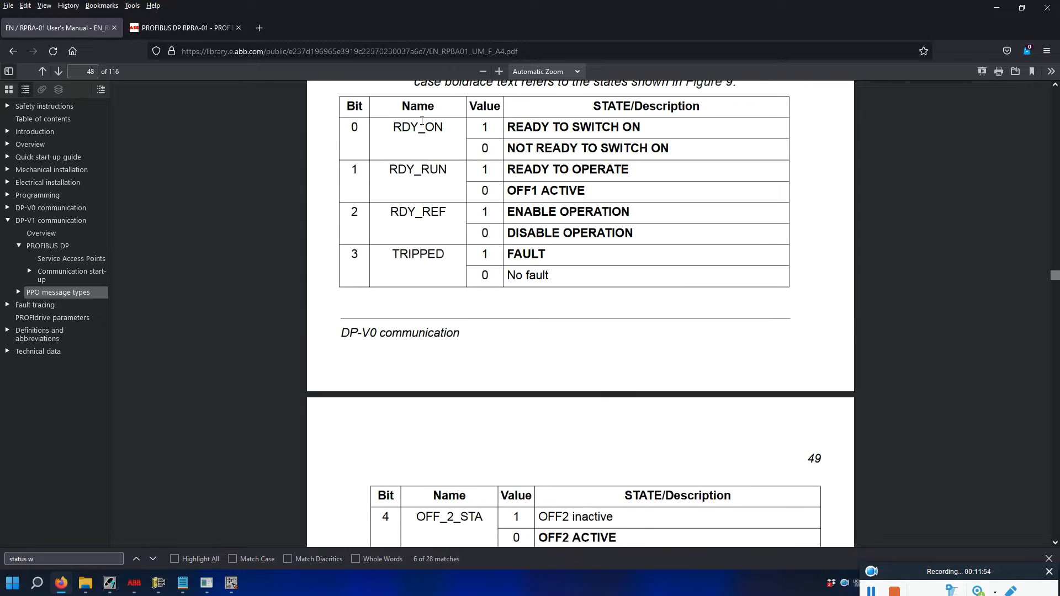
pyautogui.scroll(-4, 376, 283)
pyautogui.scroll(-4, 371, 234)
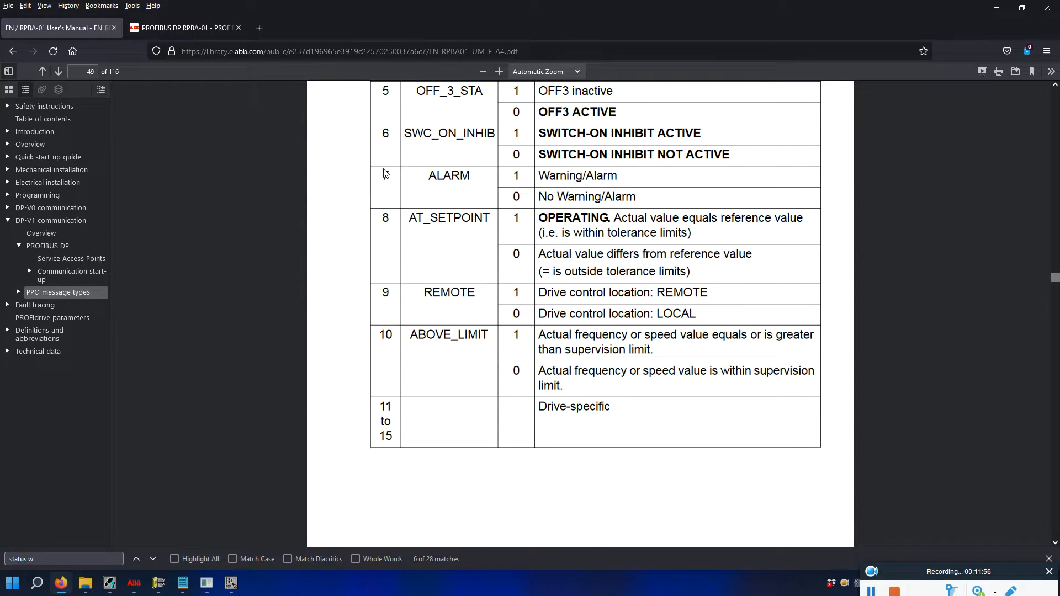
pyautogui.scroll(4, 403, 192)
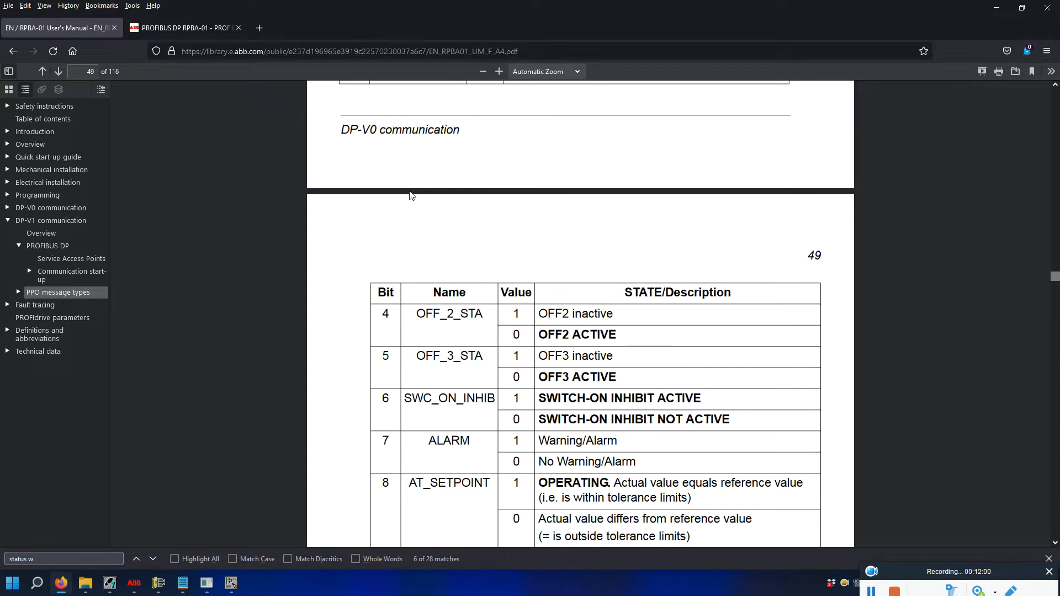
pyautogui.scroll(3, 401, 121)
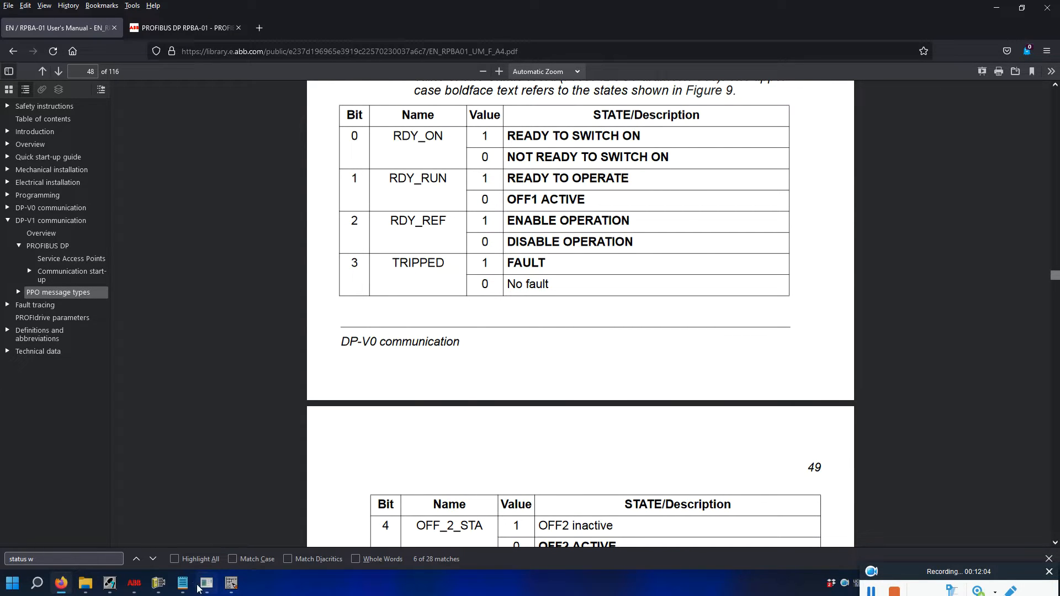
pyautogui.moveTo(197, 588)
pyautogui.click(222, 546)
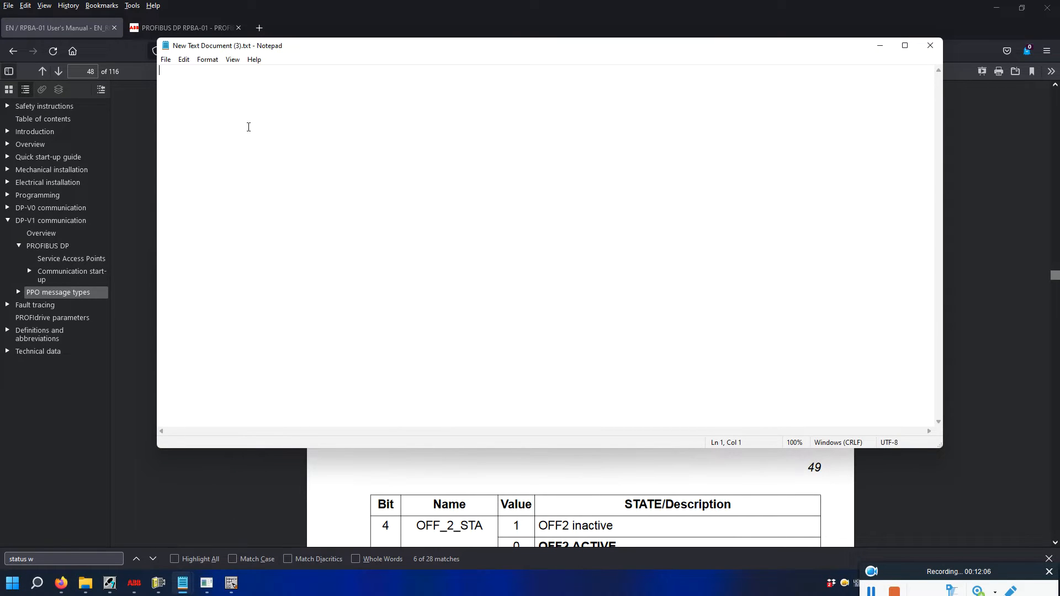
# Type notes 'mw 50 mb50' with 'mb51' aligned on the line below.
pyautogui.write('mw 50  mb')
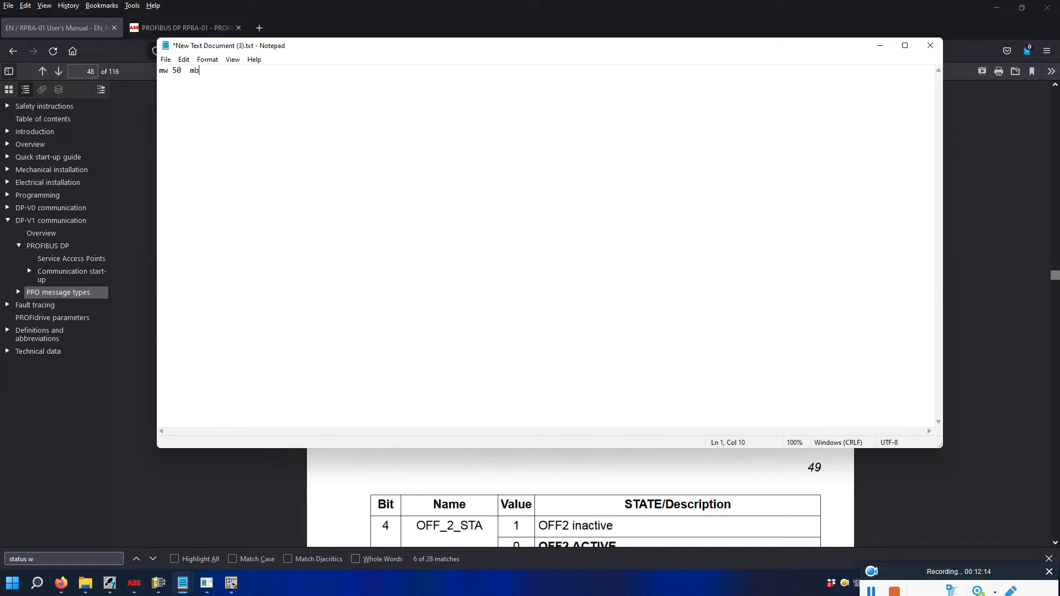
pyautogui.write('5')
pyautogui.write('b')
pyautogui.moveTo(192, 81); pyautogui.dragTo(232, 82)
pyautogui.moveTo(190, 69); pyautogui.dragTo(194, 70)
pyautogui.click(204, 70)
# Recheck Table 8 bits 0–3 (RDY_ON to TRIPPED), then return to the OB1 editor.
pyautogui.click(431, 463)
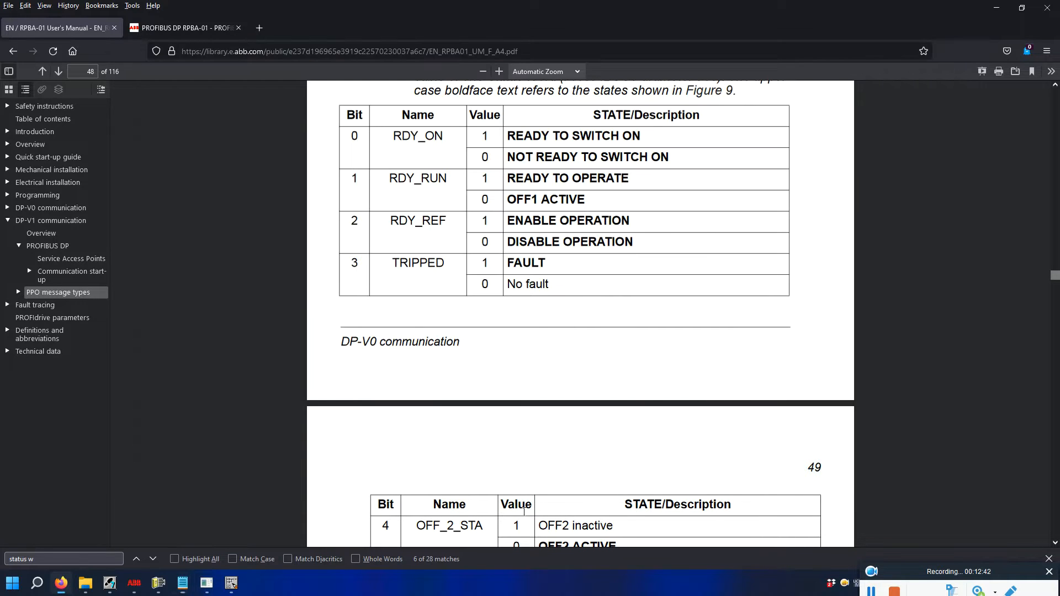
pyautogui.scroll(3, 387, 260)
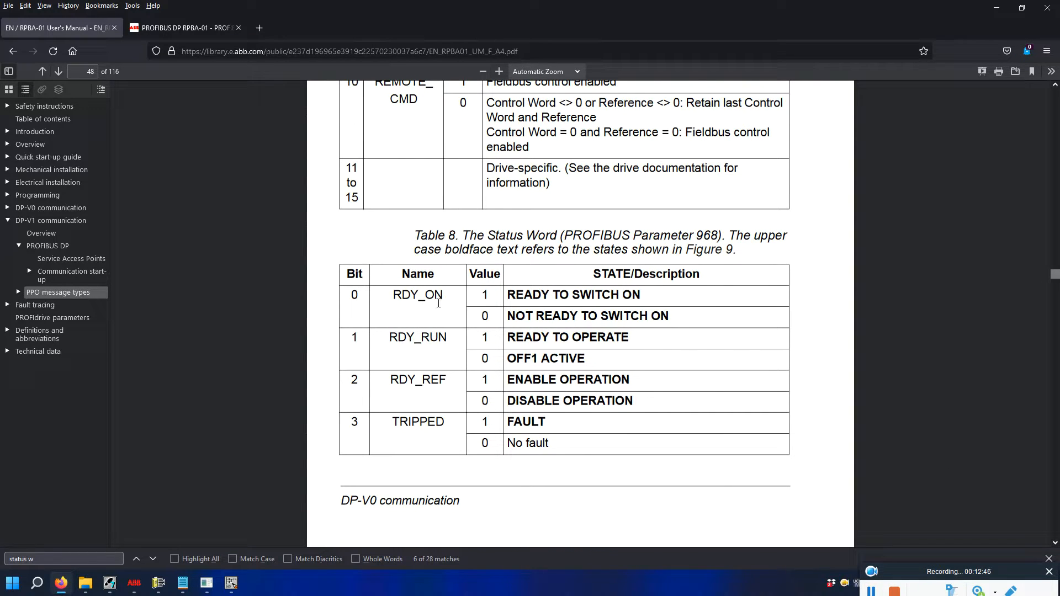
pyautogui.moveTo(184, 590)
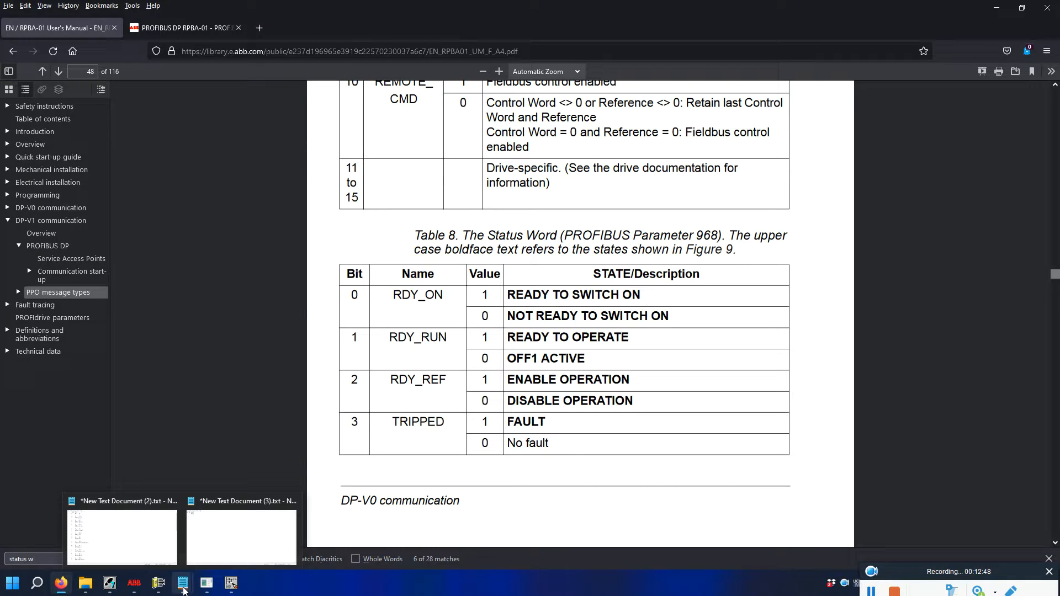
pyautogui.moveTo(243, 589)
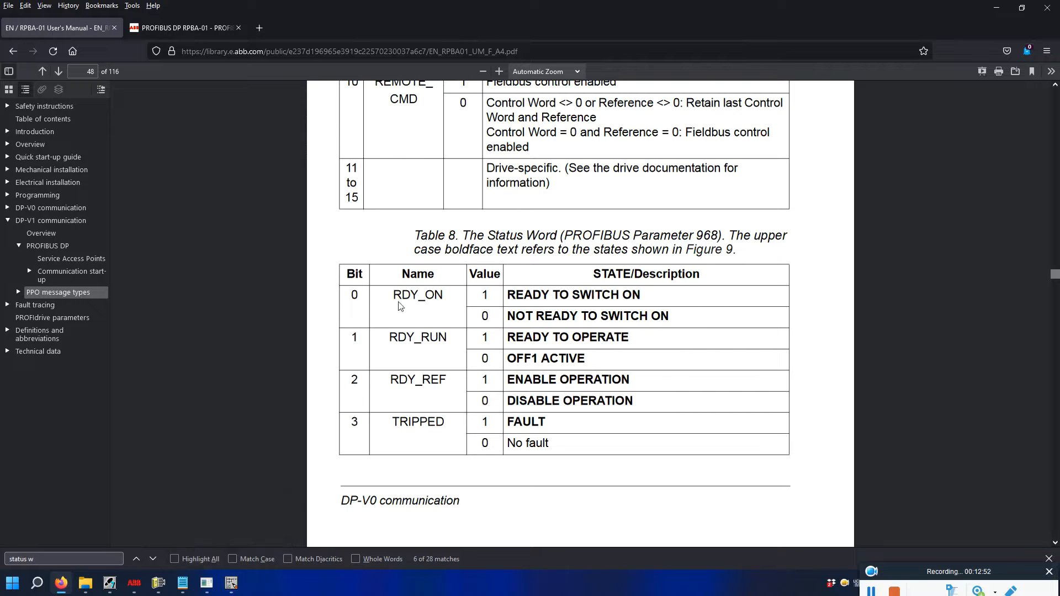
pyautogui.click(235, 584)
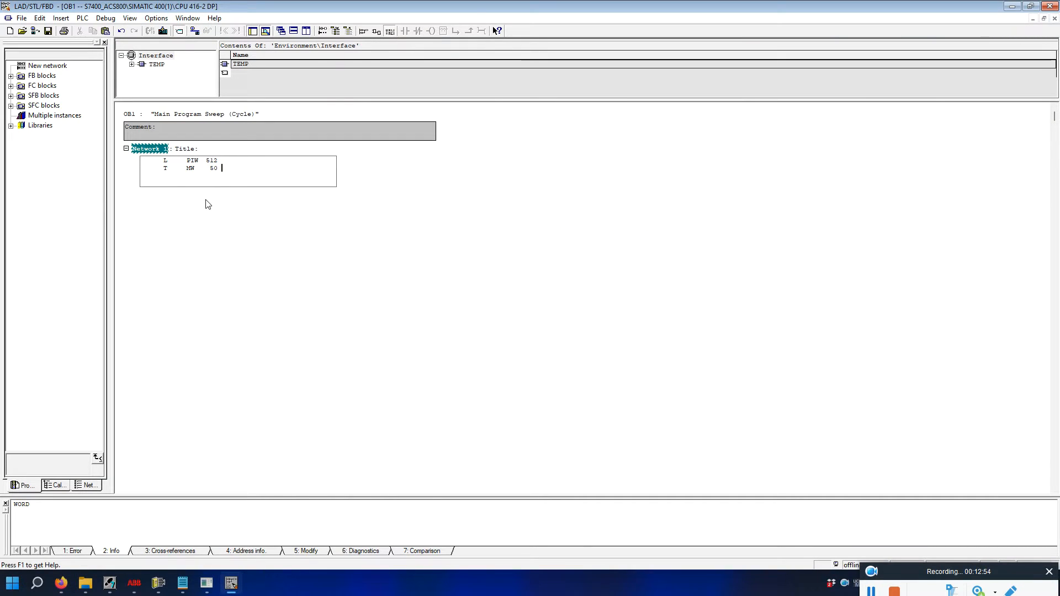
# Enter the statement A 51.0 on a new line after T MW 50.
pyautogui.press('Return')
pyautogui.press('Return')
pyautogui.write('A')
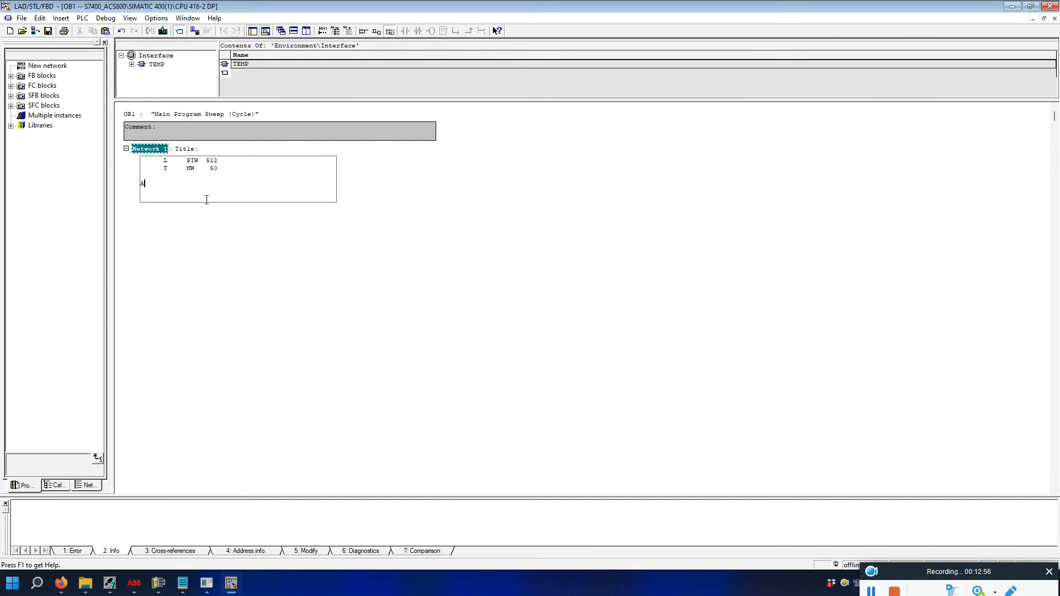
pyautogui.write(' 51.0')
pyautogui.press('Return')
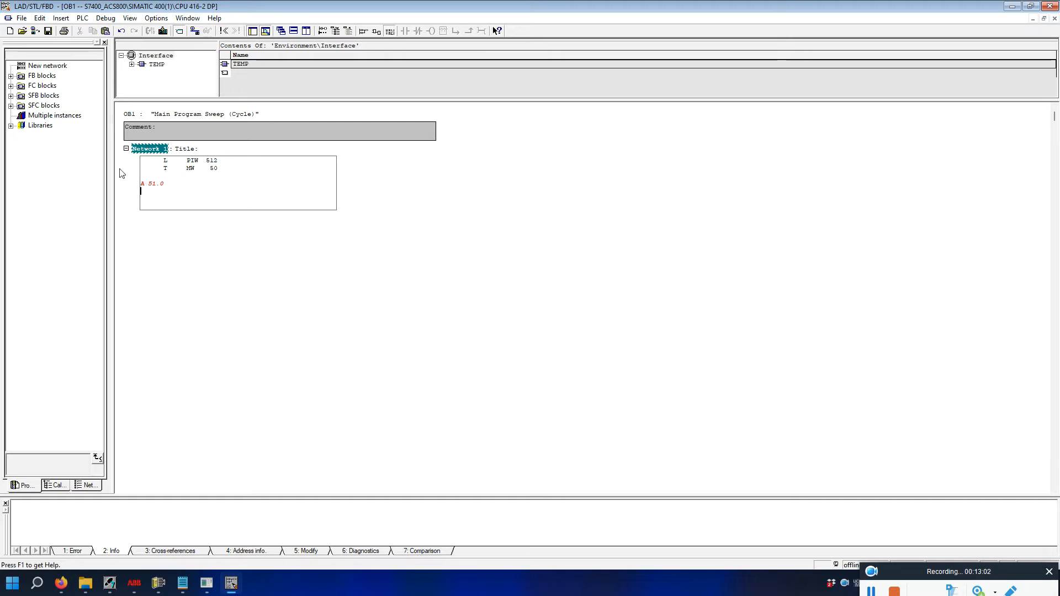
# Correct it to A M 51.0, begin an = line below, and list OB1's TEMP variables.
pyautogui.click(149, 184)
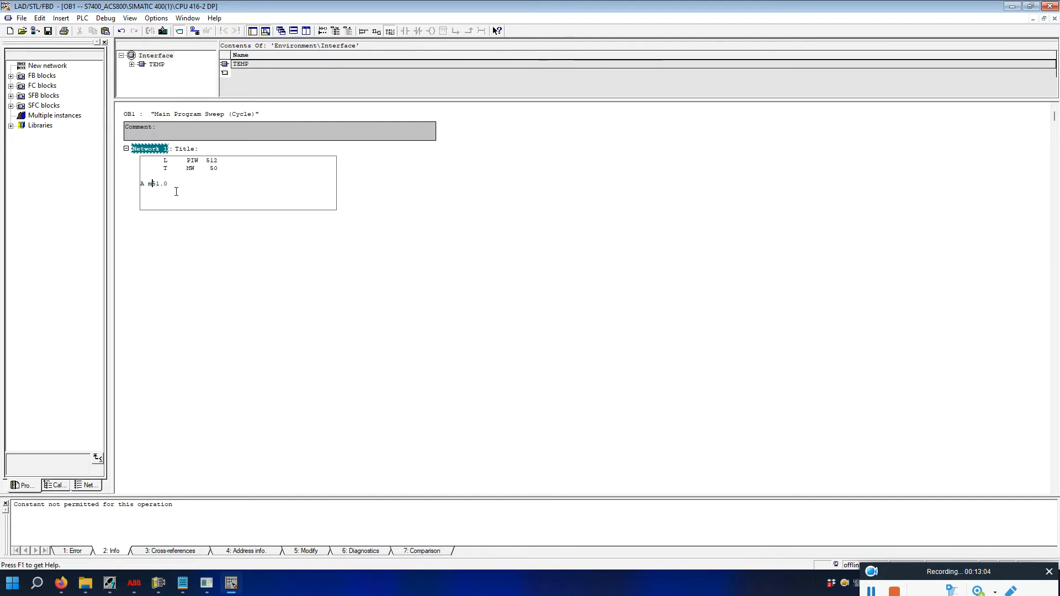
pyautogui.write('M')
pyautogui.press('End')
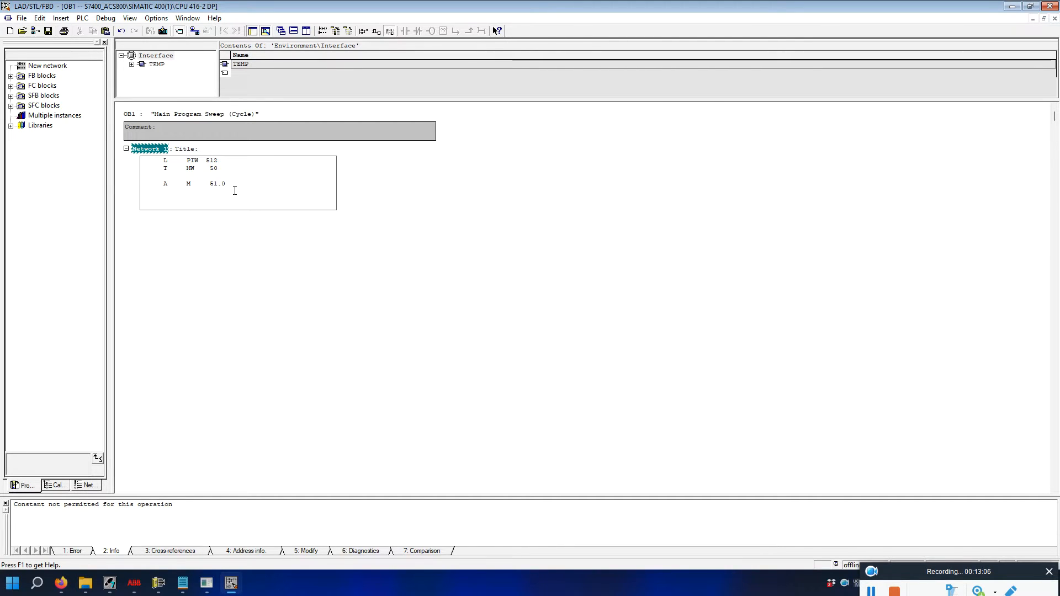
pyautogui.press('Return')
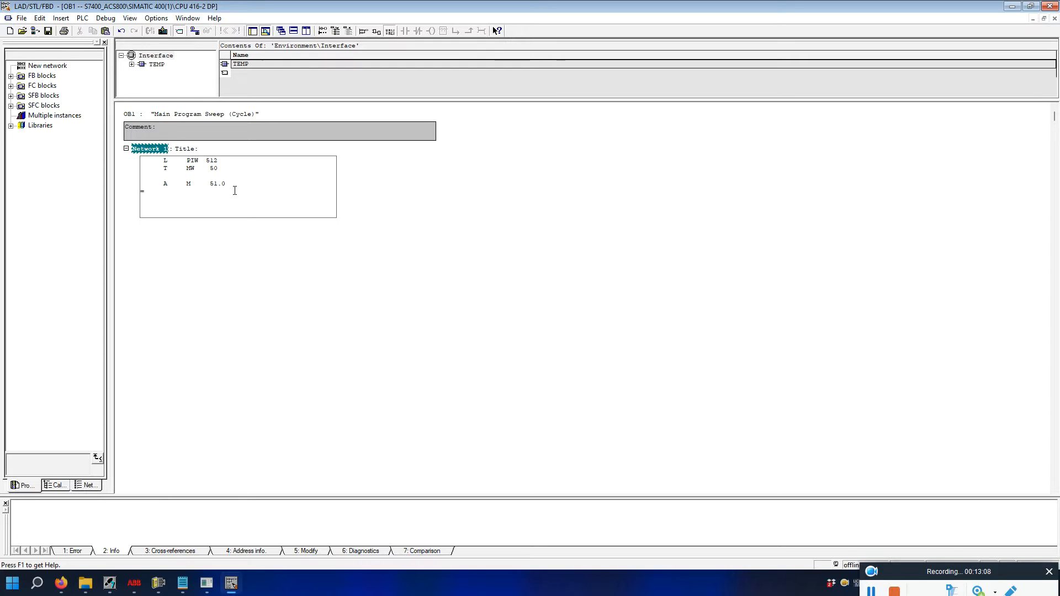
pyautogui.write('=')
pyautogui.doubleClick(226, 64)
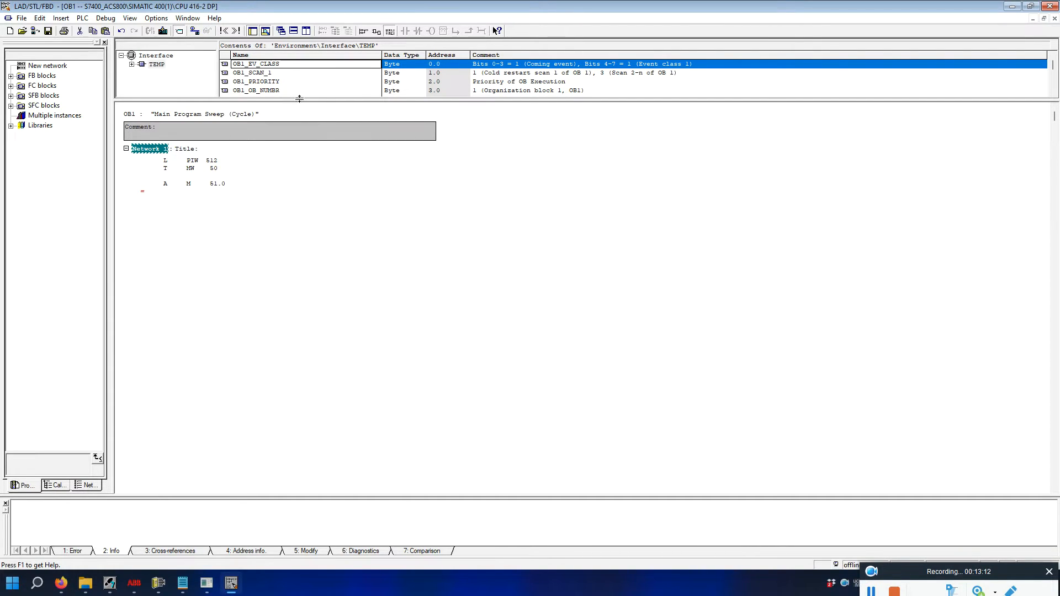
# Enlarge the TEMP variable table, select ABB_rdy_on, and check the RPBA-01 status word table.
pyautogui.moveTo(299, 98); pyautogui.dragTo(303, 228)
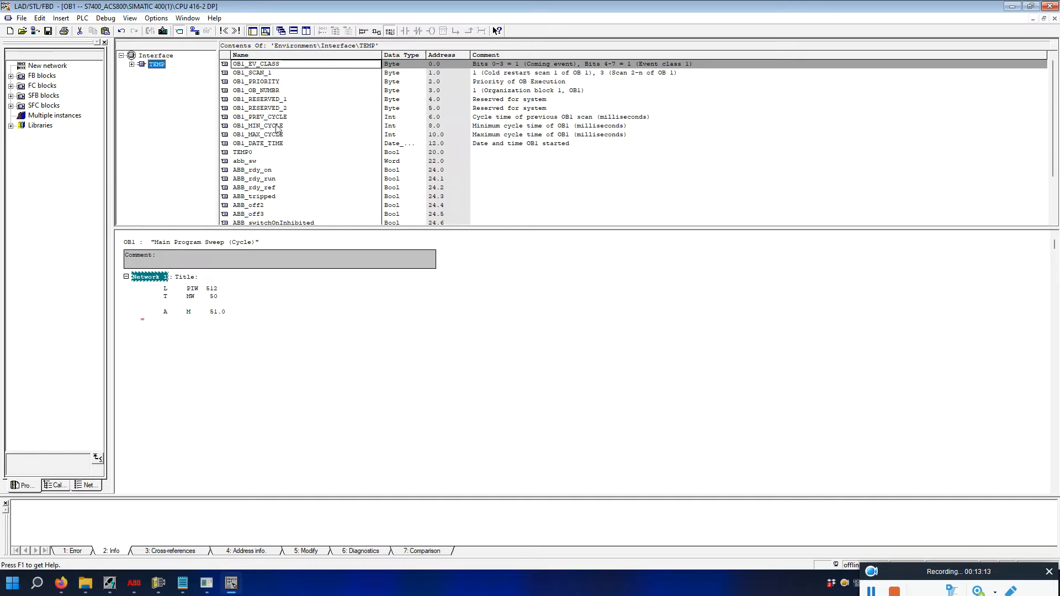
pyautogui.click(251, 171)
pyautogui.scroll(-1, 249, 182)
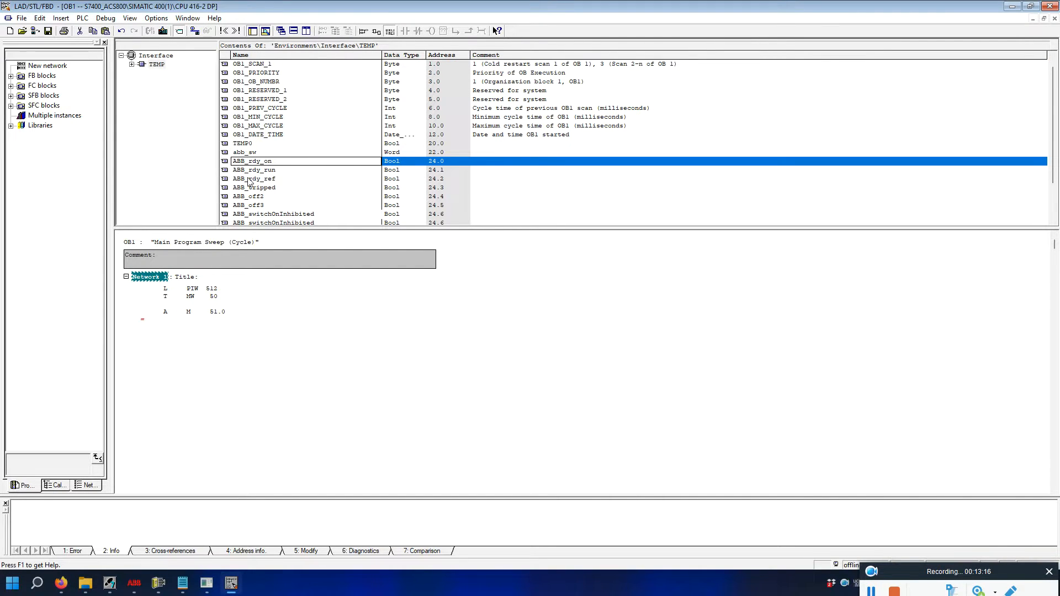
pyautogui.scroll(-3, 249, 182)
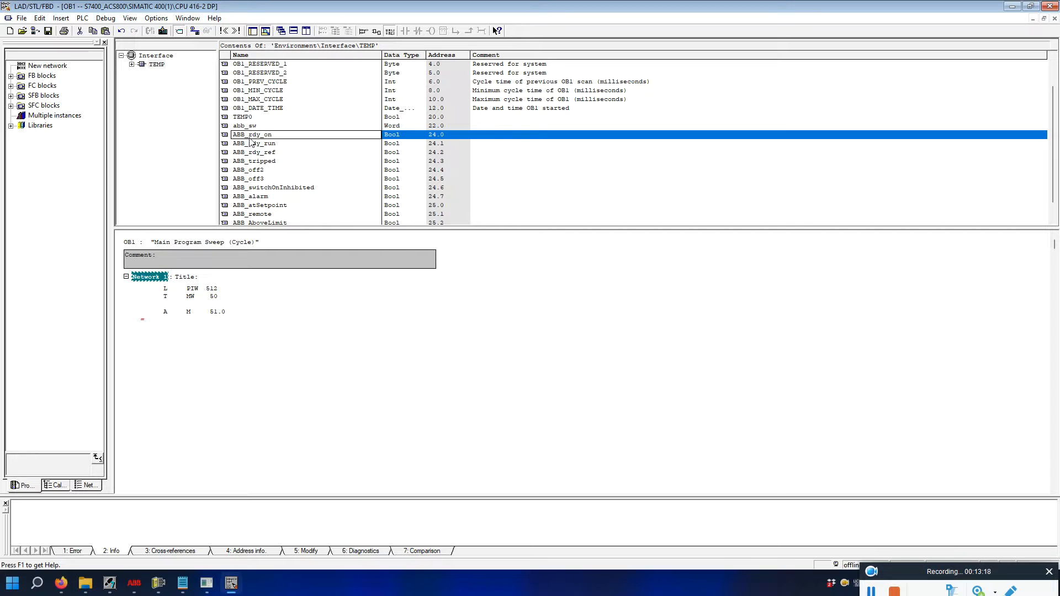
pyautogui.click(70, 585)
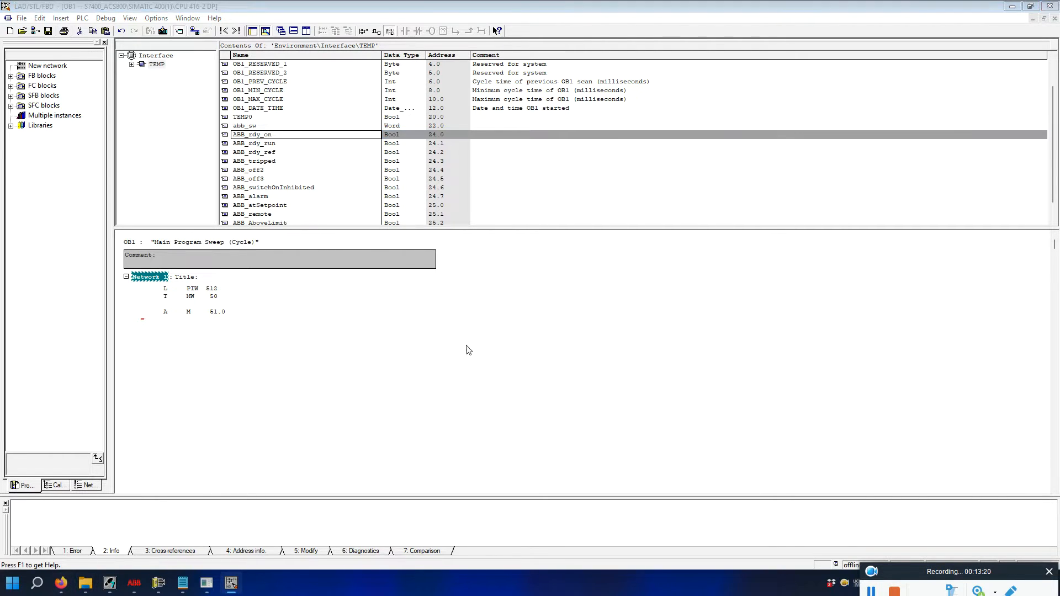
pyautogui.click(57, 587)
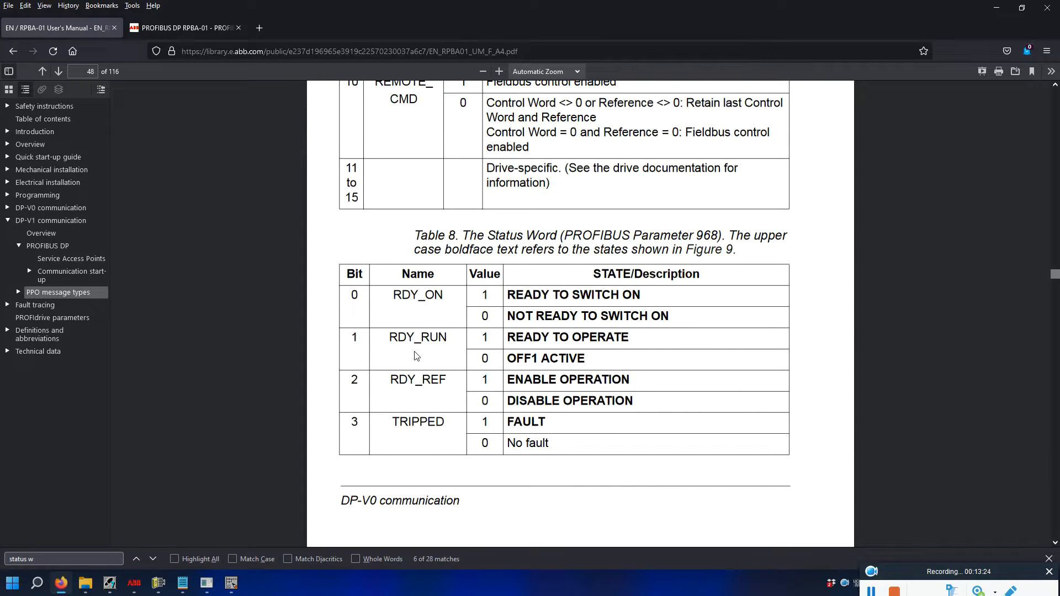
pyautogui.click(231, 583)
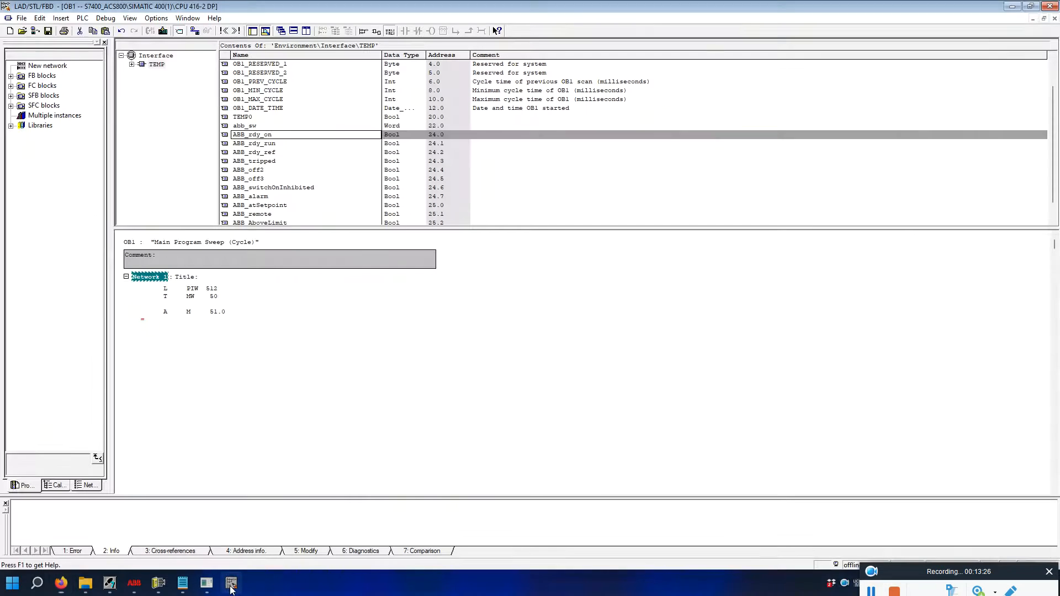
# Copy the ABB_rdy_on name into the assignment to complete = #ABB_rdy_on, then return to the manual.
pyautogui.click(285, 136)
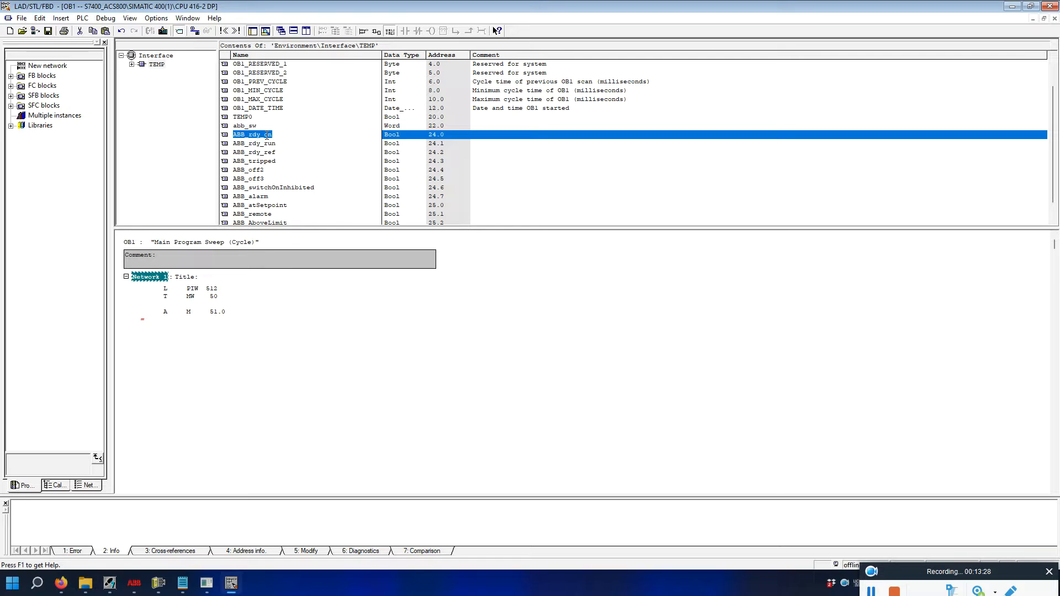
pyautogui.rightClick(267, 135)
pyautogui.click(300, 170)
pyautogui.click(156, 319)
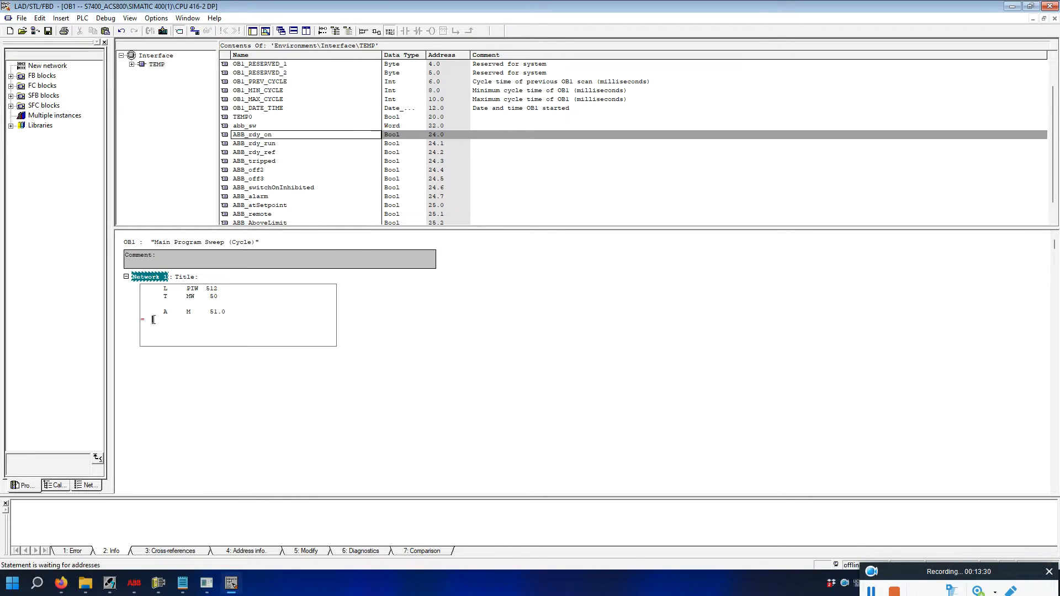
pyautogui.rightClick(156, 319)
pyautogui.click(205, 328)
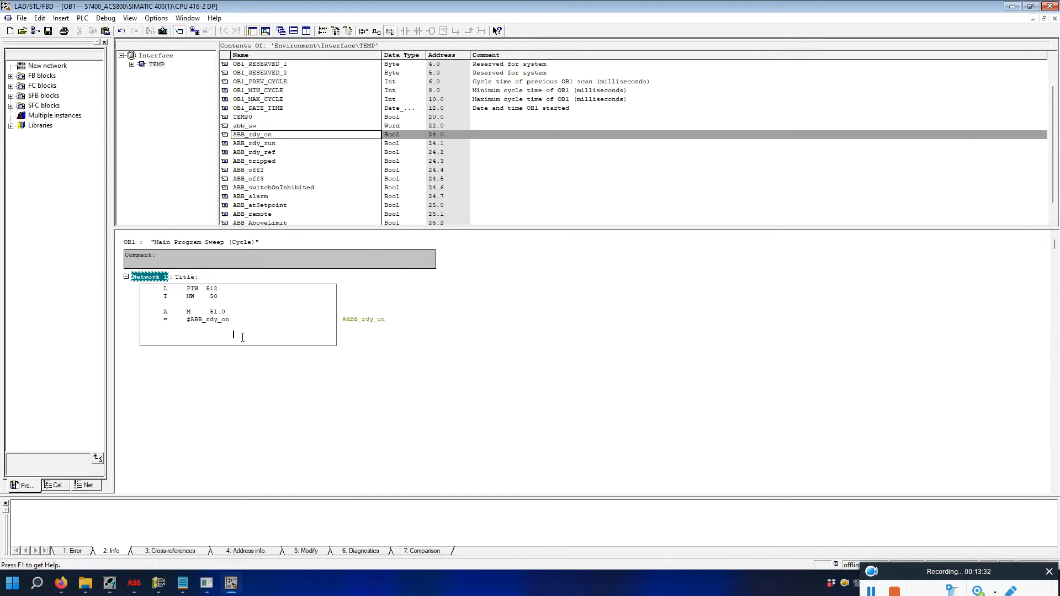
pyautogui.click(255, 320)
pyautogui.click(261, 146)
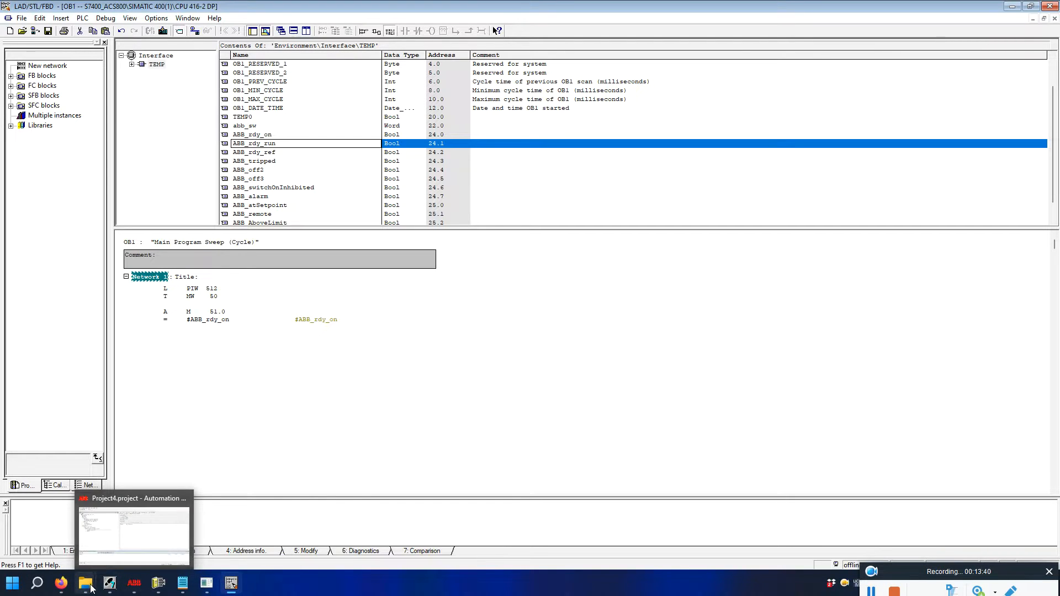
pyautogui.click(63, 587)
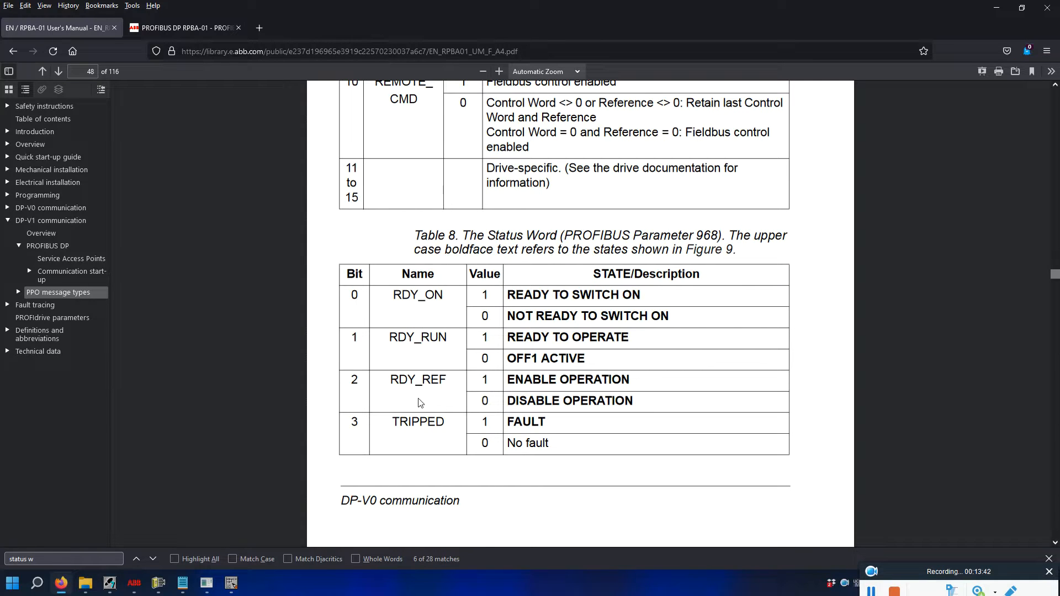
# Copy the prepared STL assignments, M 51.0 down to #ABB_AboveLimit, from the Notepad notes.
pyautogui.moveTo(182, 584)
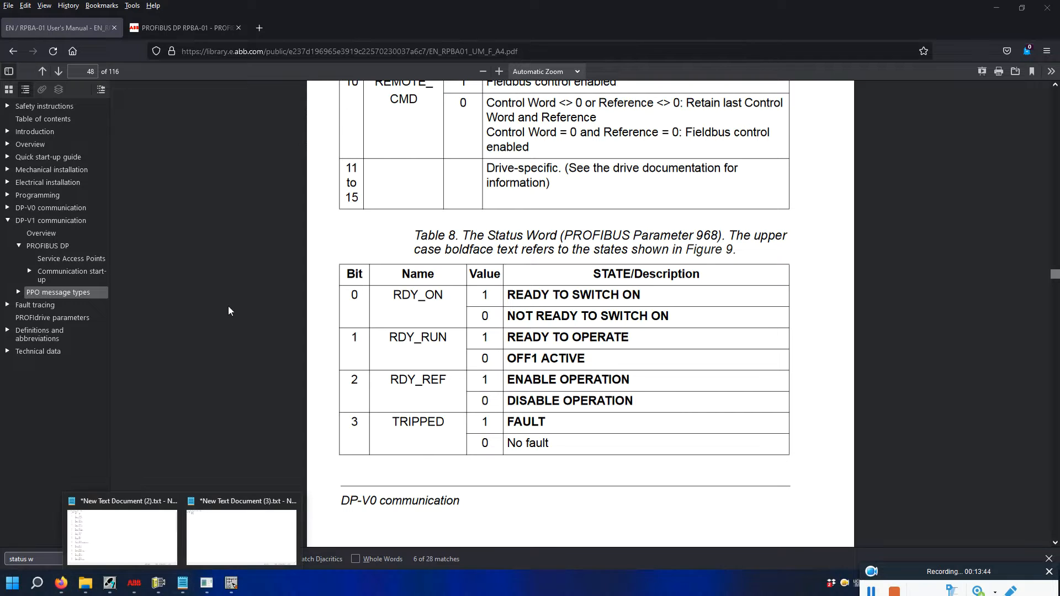
pyautogui.click(148, 556)
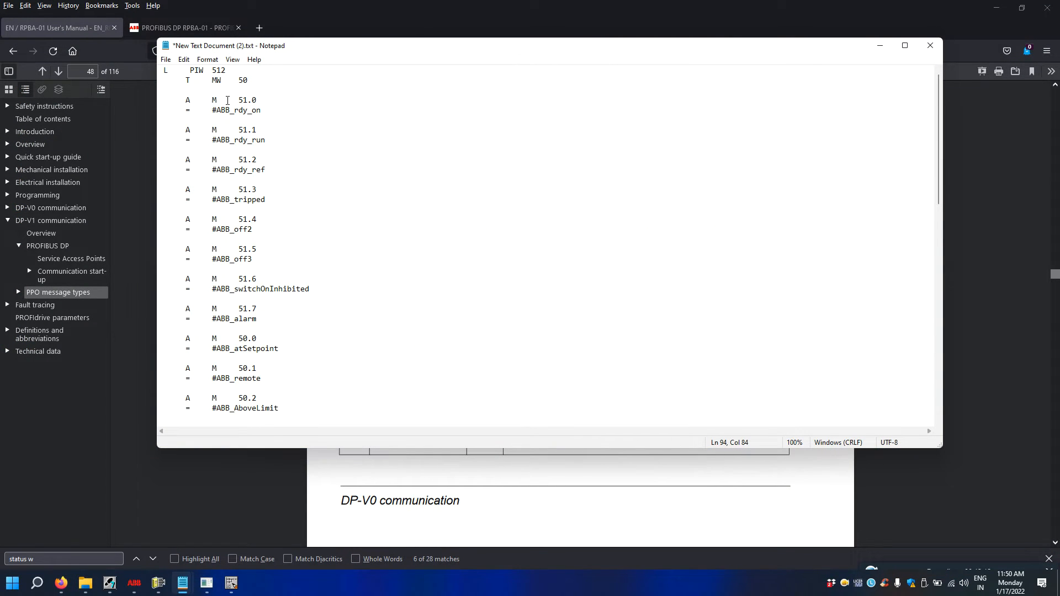
pyautogui.moveTo(167, 73); pyautogui.dragTo(331, 381)
pyautogui.rightClick(331, 381)
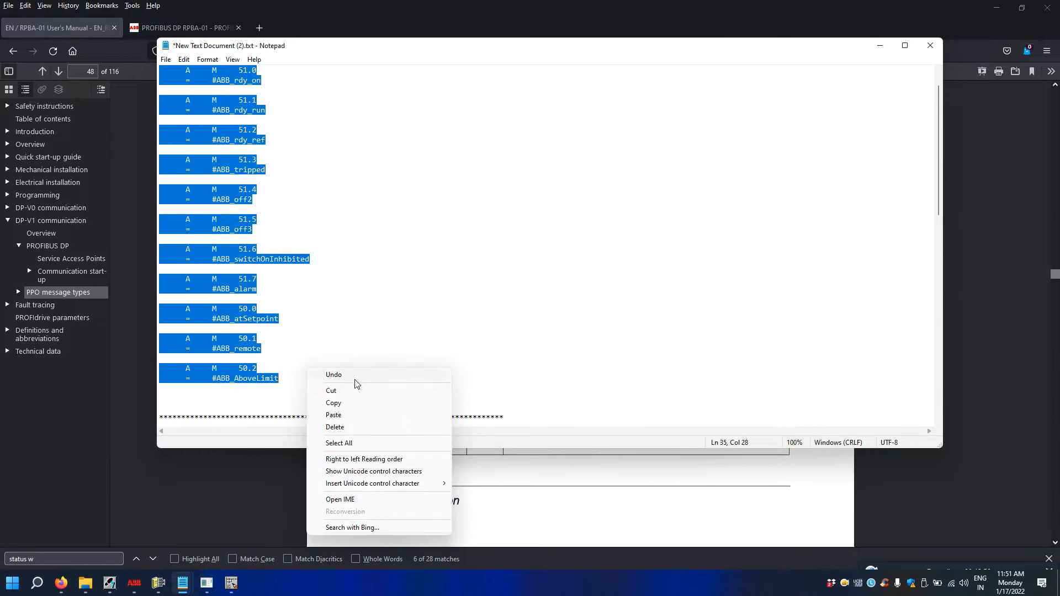
pyautogui.click(348, 406)
pyautogui.click(534, 495)
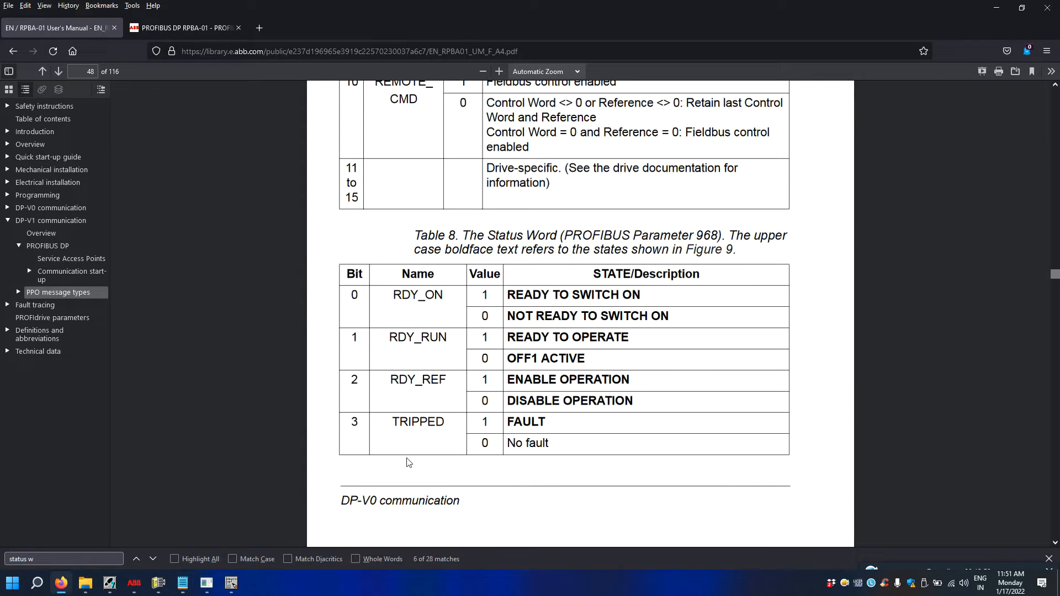
pyautogui.click(231, 583)
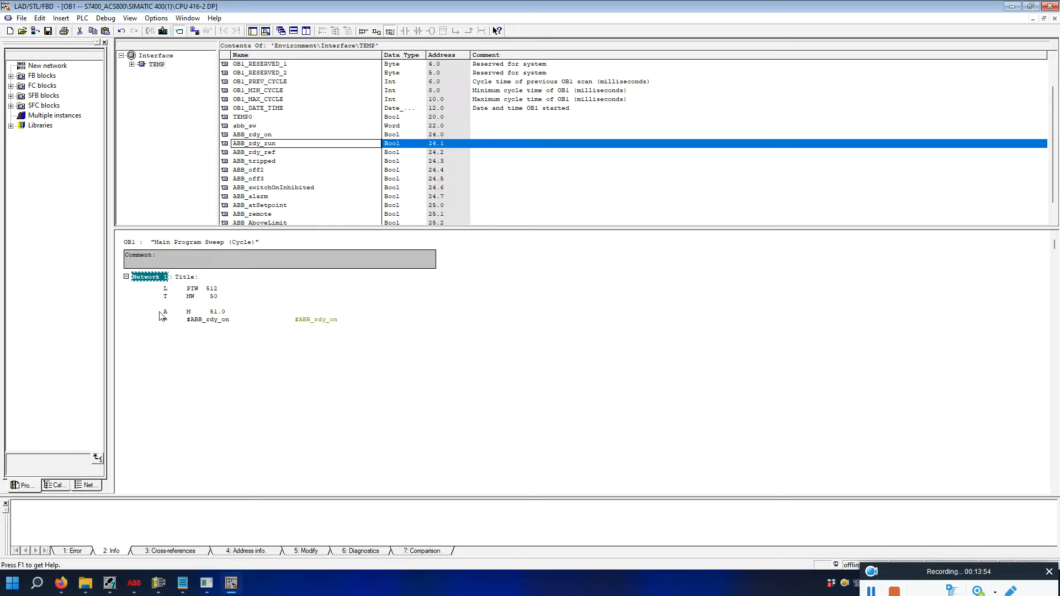
# Paste the copied STL lines over Network 1's existing statements and enlarge the code area.
pyautogui.click(161, 288)
pyautogui.moveTo(160, 288); pyautogui.dragTo(253, 317)
pyautogui.rightClick(253, 317)
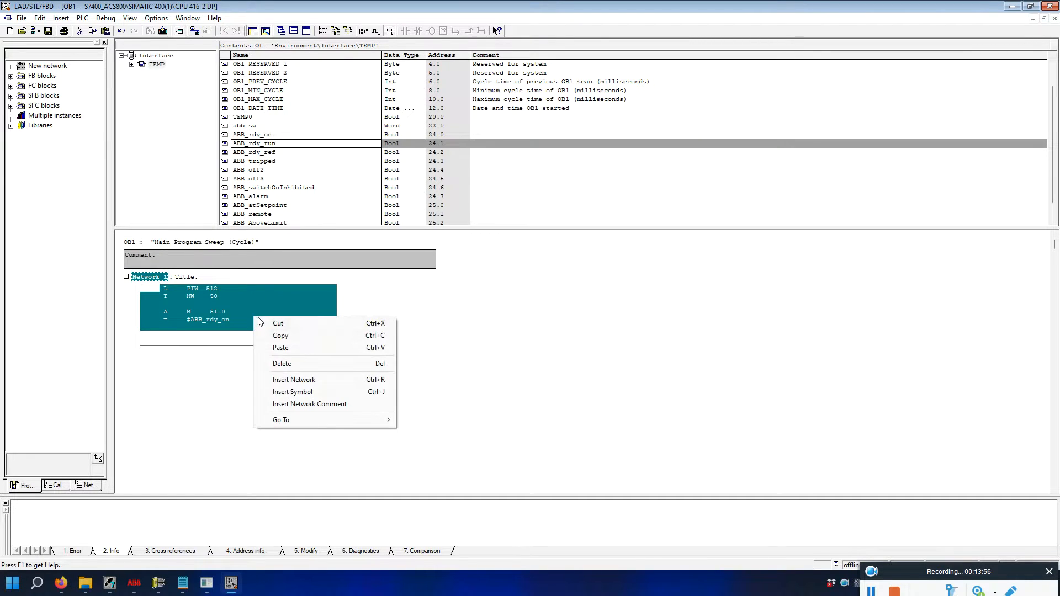
pyautogui.click(281, 348)
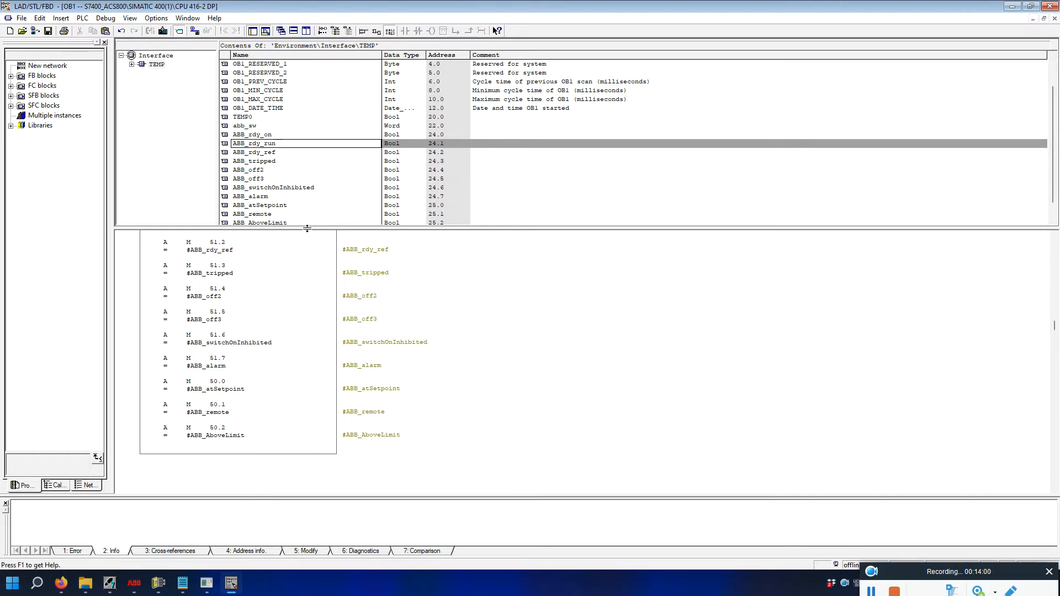
pyautogui.moveTo(304, 228); pyautogui.dragTo(302, 114)
pyautogui.scroll(4, 292, 198)
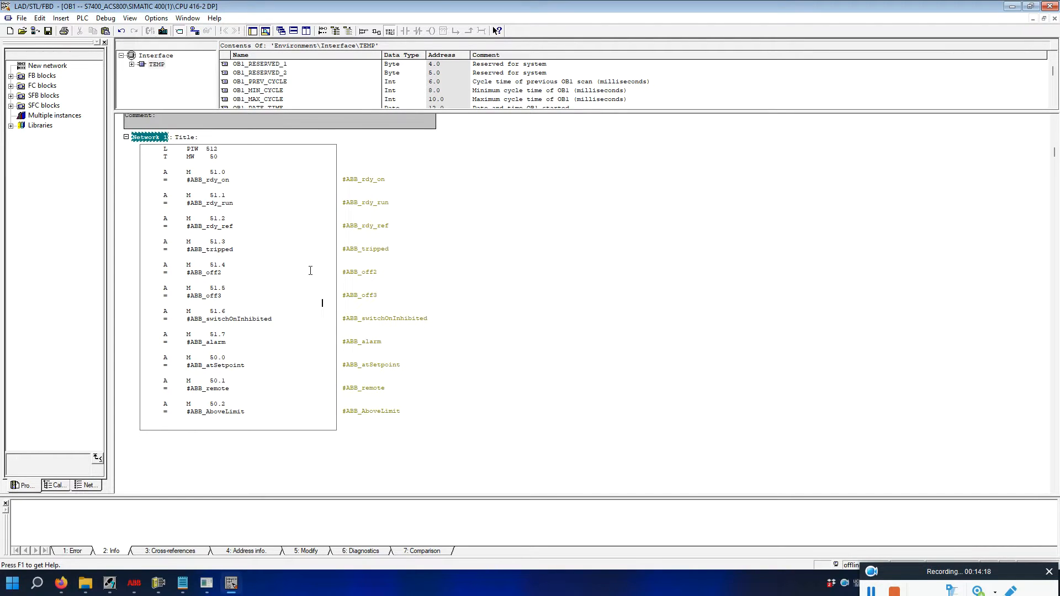
# Scroll the RPBA-01 manual to page 49 to read status word bits 4 to 15.
pyautogui.click(61, 583)
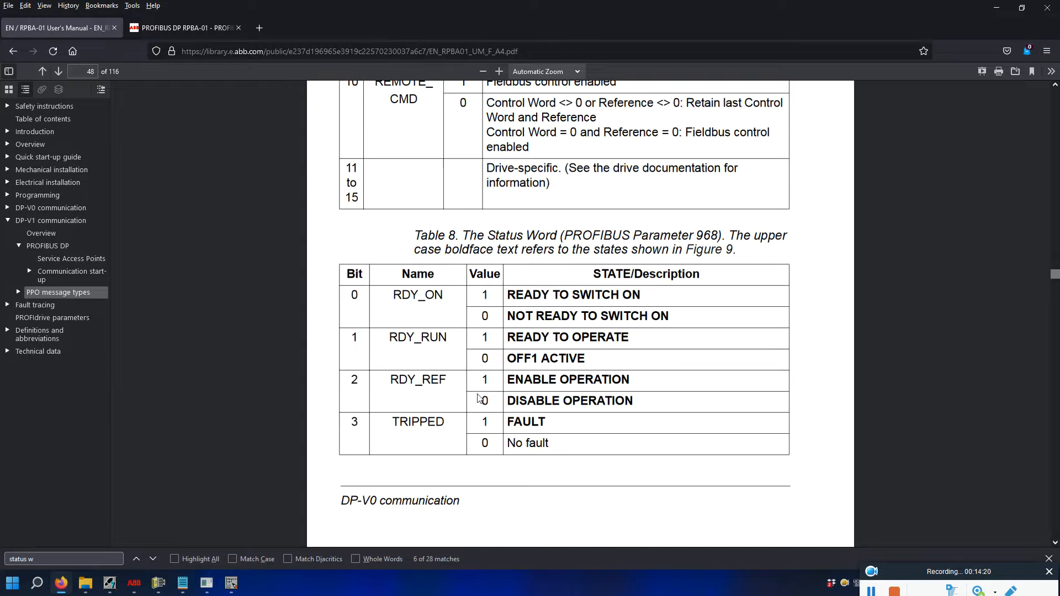
pyautogui.scroll(-2, 437, 319)
pyautogui.scroll(-7, 437, 318)
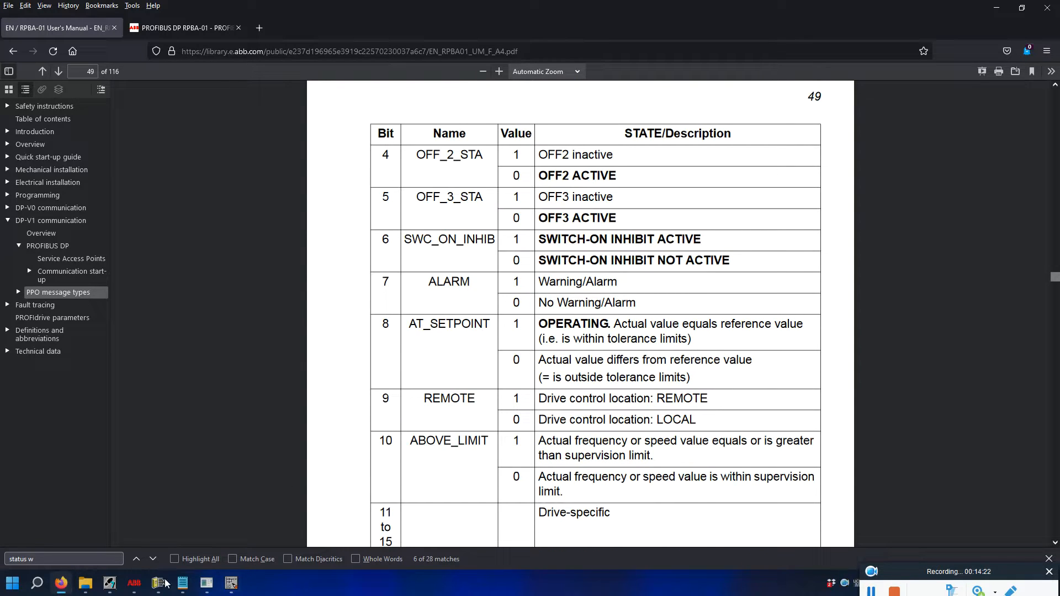
pyautogui.click(234, 583)
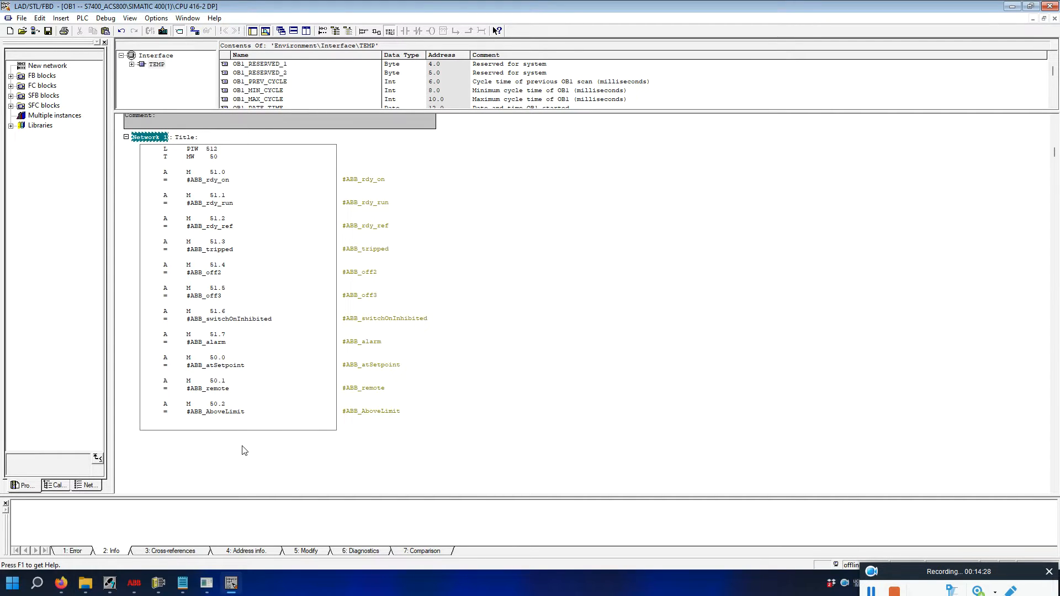
# Add Network 2, titling Network 1 'Status Word' and Network 2 'Always High bit'.
pyautogui.click(475, 357)
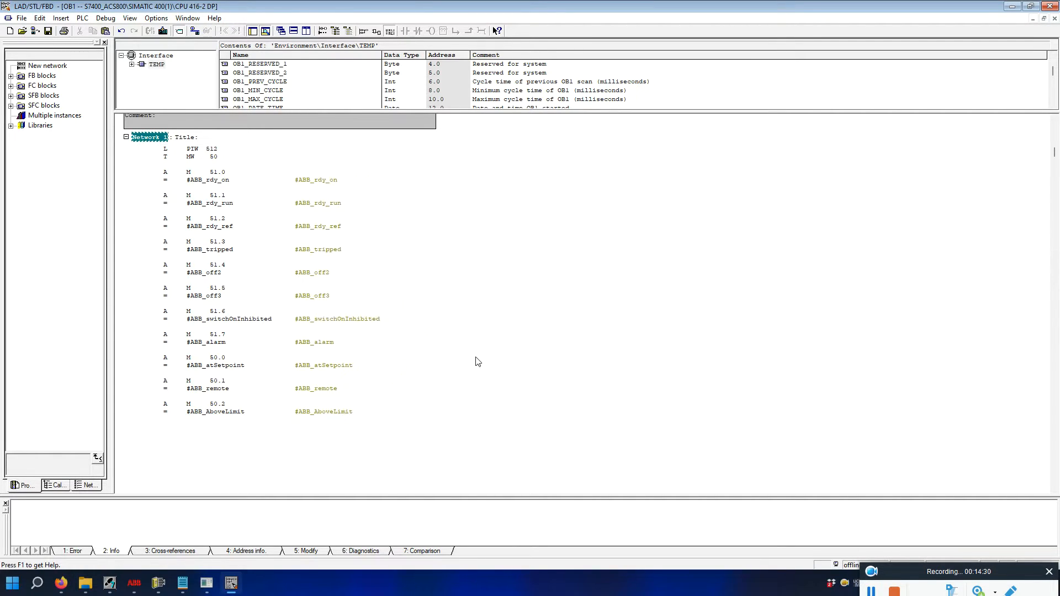
pyautogui.hotkey('ctrl', 'r')
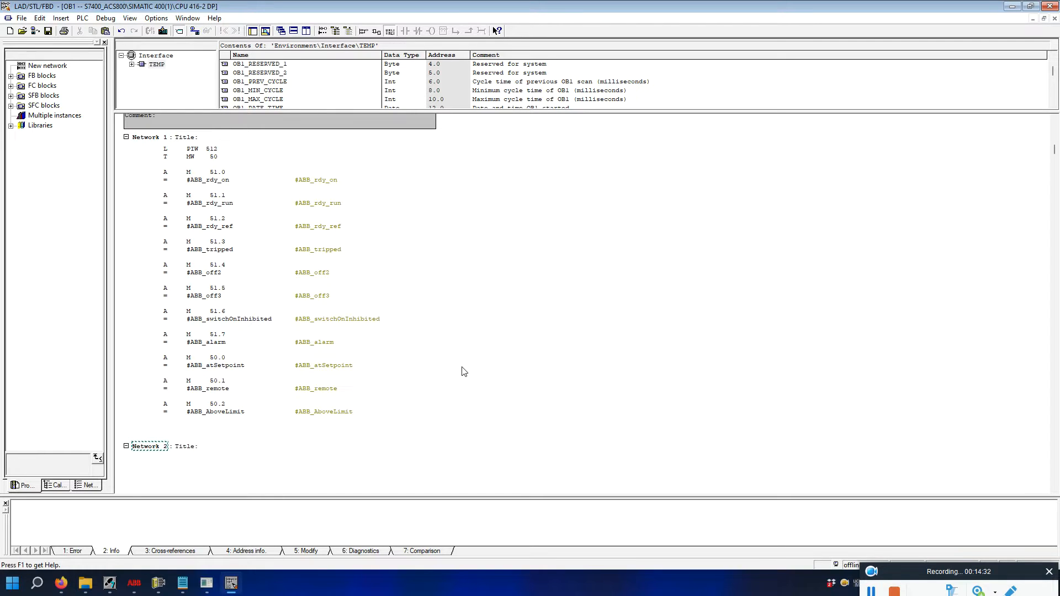
pyautogui.click(166, 447)
pyautogui.click(196, 448)
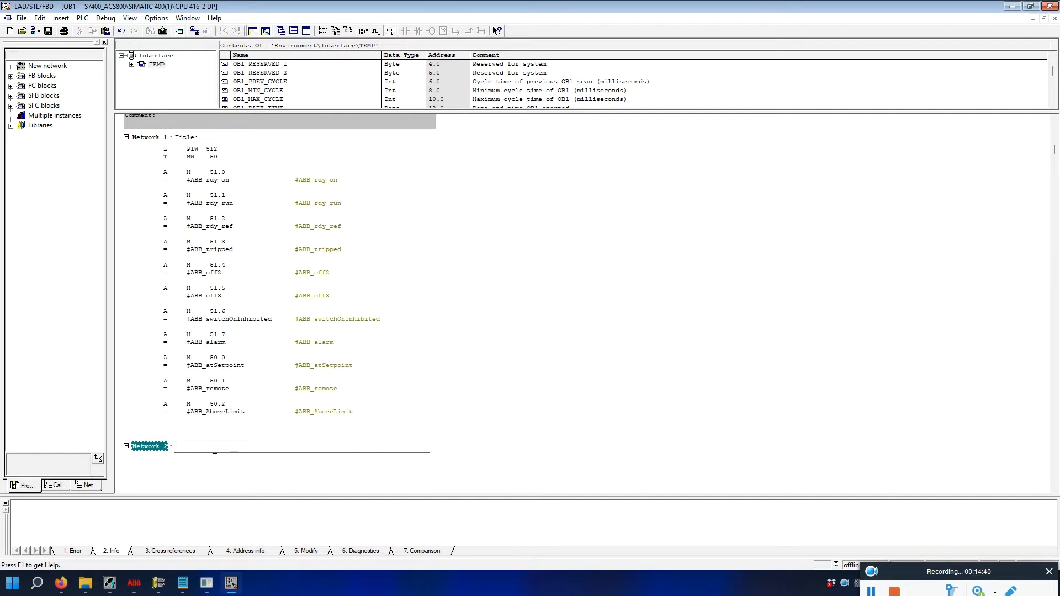
pyautogui.click(209, 137)
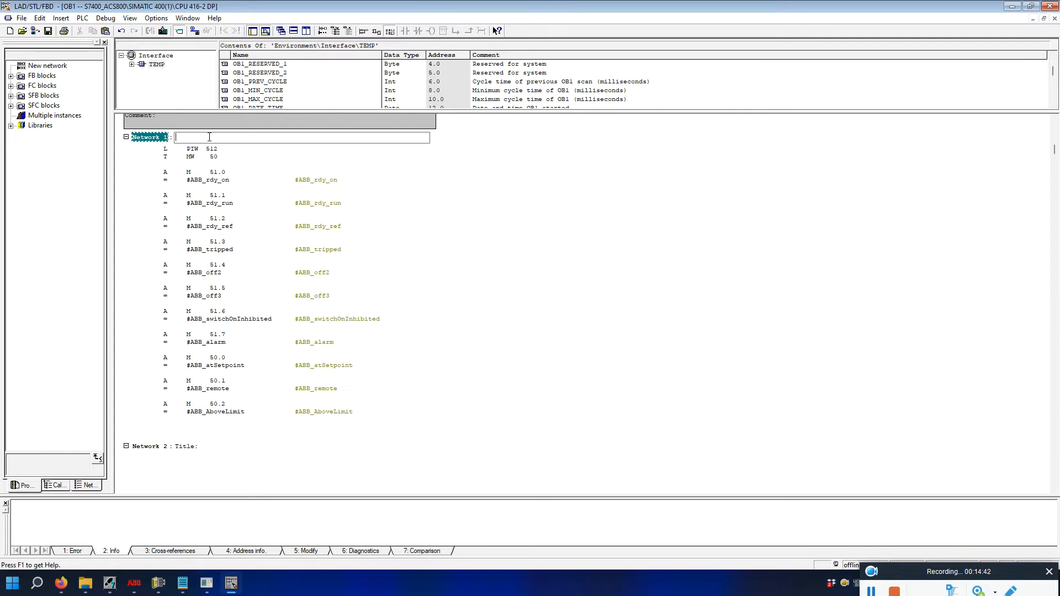
pyautogui.write('Status Word')
pyautogui.click(206, 450)
pyautogui.write('Always')
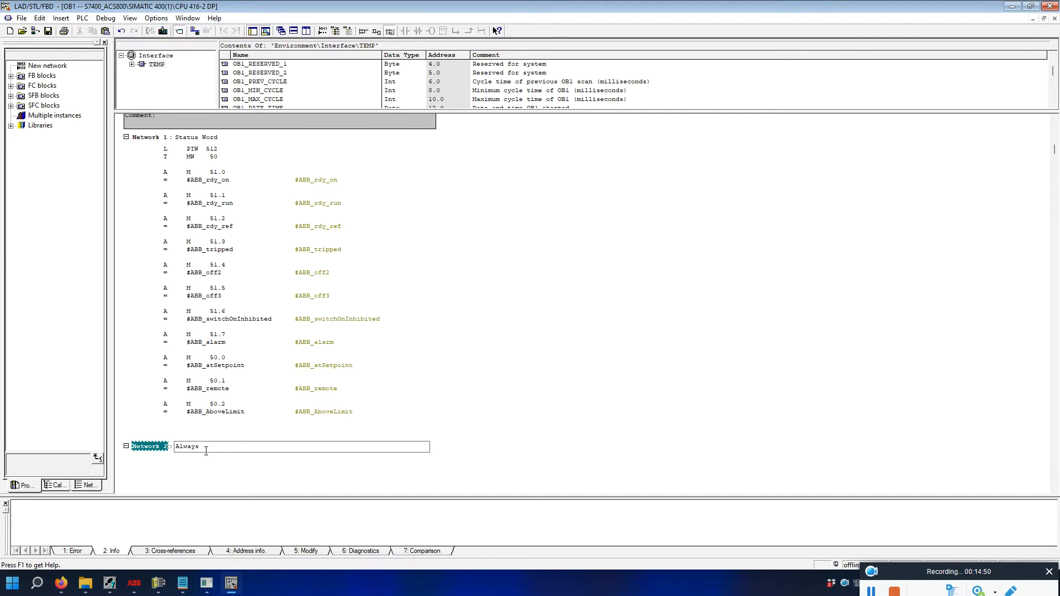
pyautogui.write(' High bit')
pyautogui.press('Return')
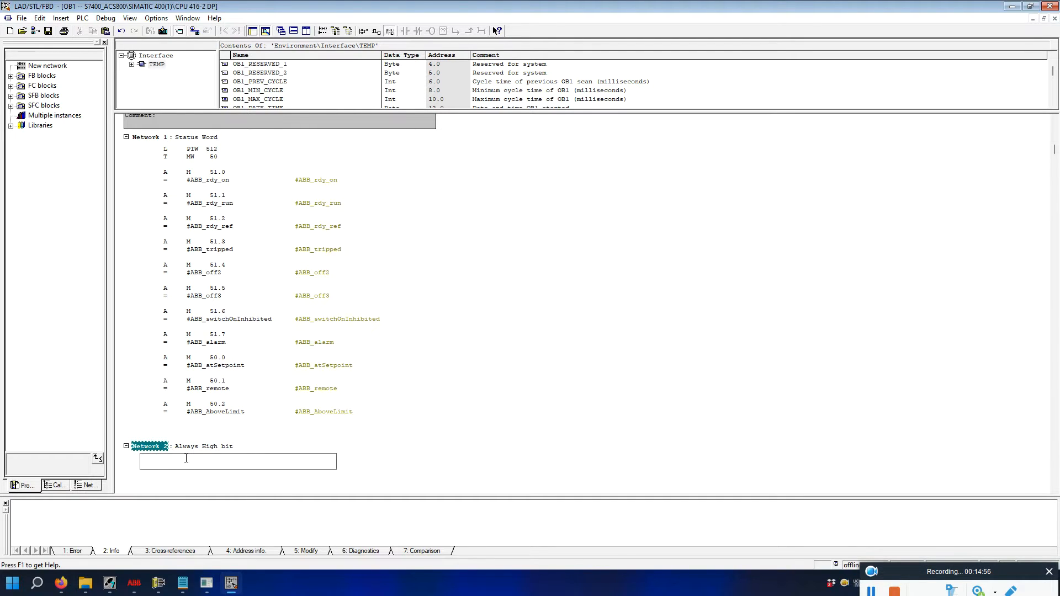
# Write Network 2's code as AN M 0.3 followed by = M 0.4.
pyautogui.write('a m0.3')
pyautogui.press('Return')
pyautogui.write('= m0.4')
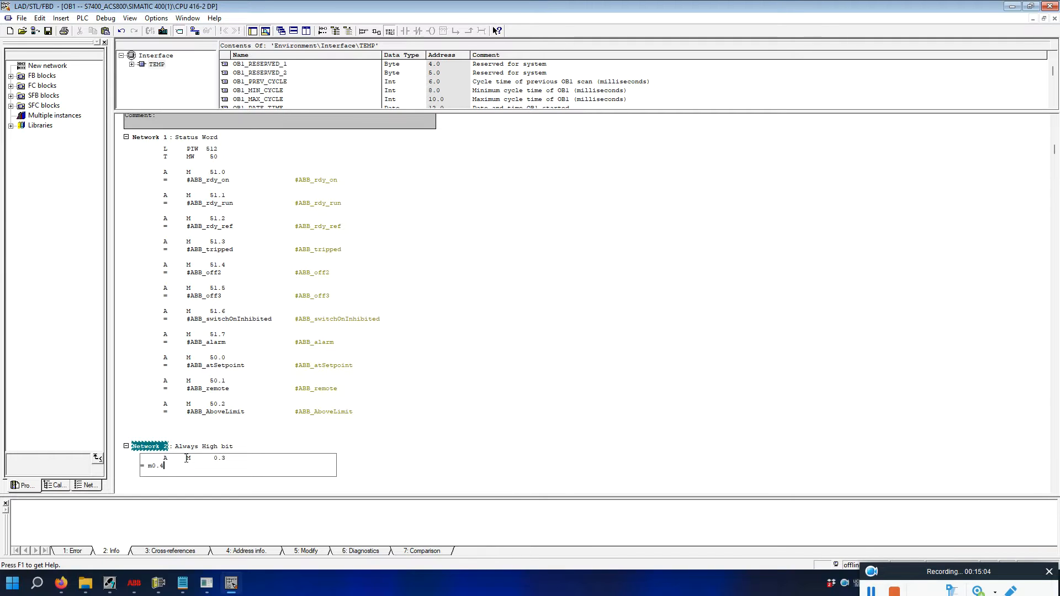
pyautogui.press('Return')
pyautogui.click(276, 473)
pyautogui.scroll(-3, 270, 454)
pyautogui.click(168, 388)
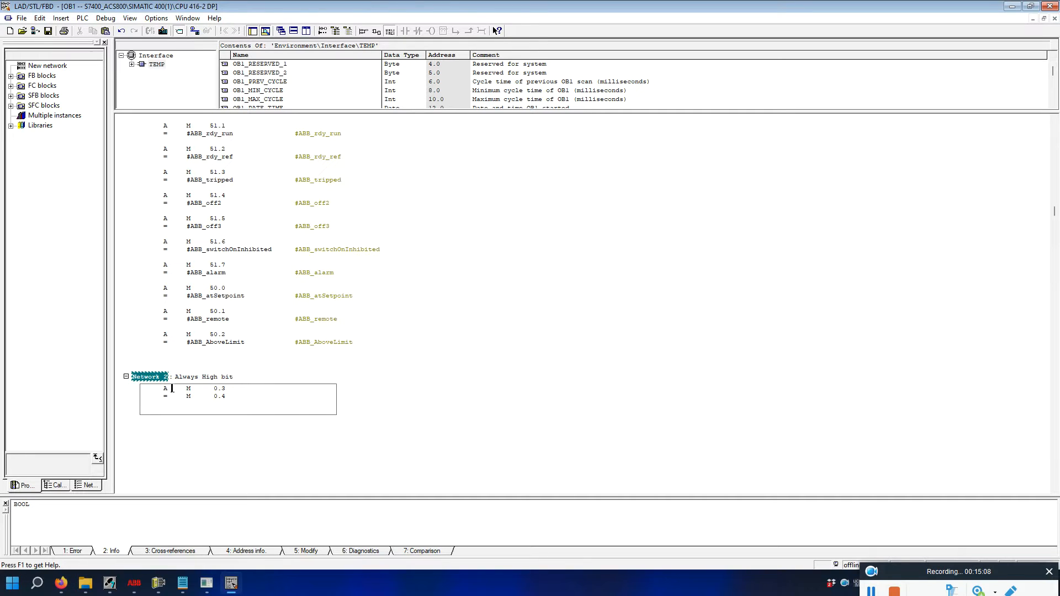
pyautogui.write('n')
pyautogui.click(280, 394)
# Insert an empty Network 3 after Network 2.
pyautogui.scroll(-4, 334, 415)
pyautogui.click(195, 340)
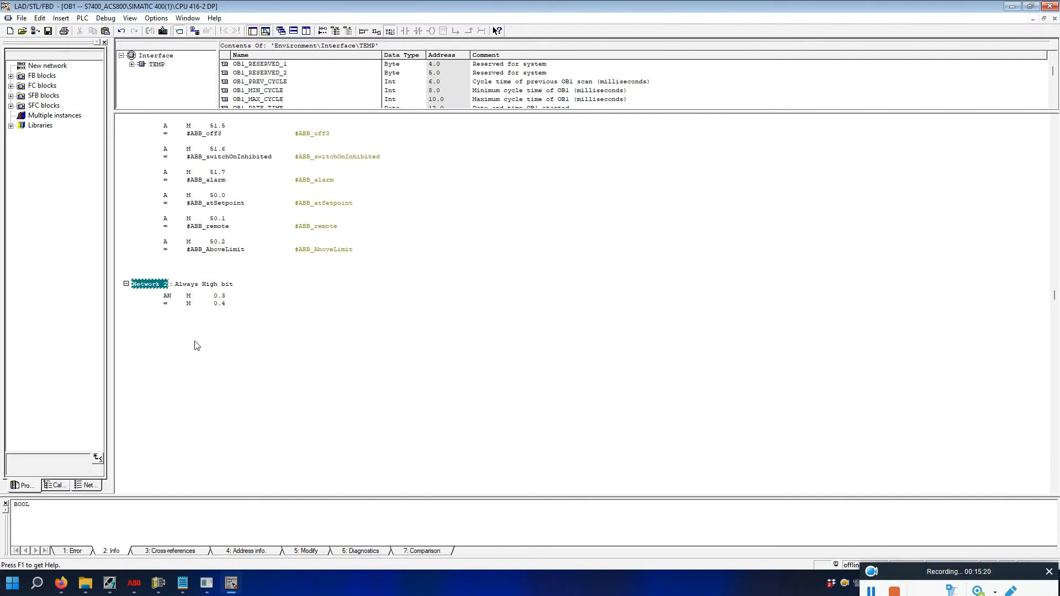
pyautogui.click(319, 310)
pyautogui.click(392, 313)
pyautogui.hotkey('ctrl', 'r')
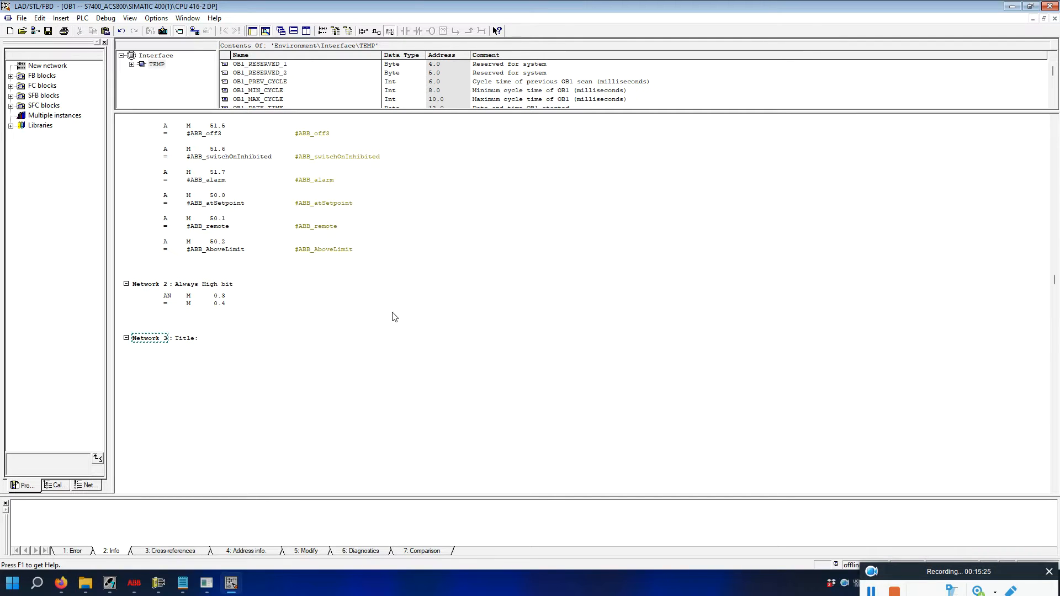
# Title Network 3 'control word'.
pyautogui.click(210, 337)
pyautogui.write('c')
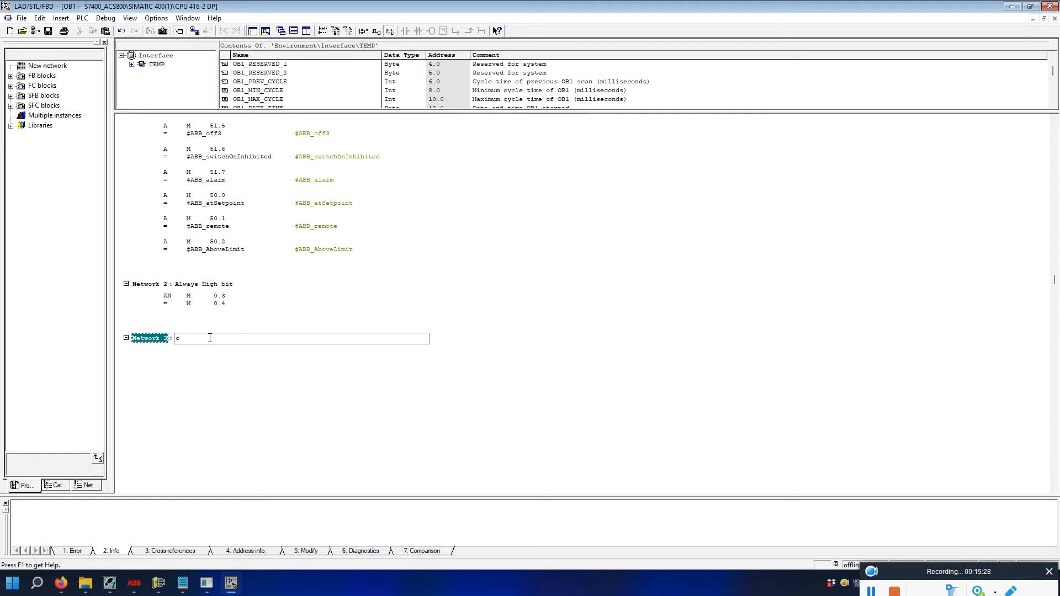
pyautogui.write('ontrol word')
pyautogui.click(214, 378)
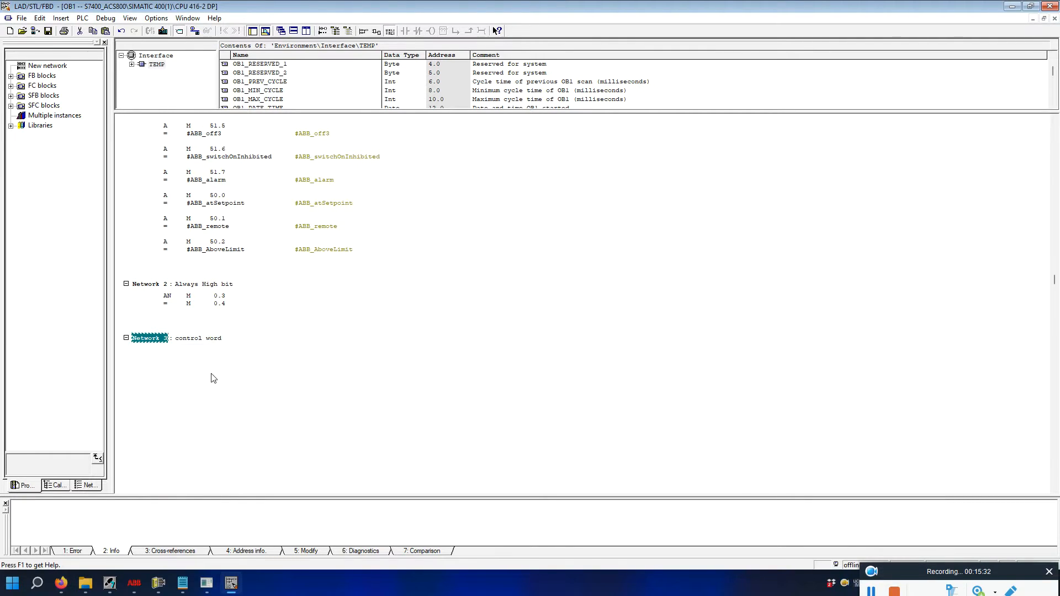
# Bring up the Monitor/Modify table and select the PQW 512 row.
pyautogui.scroll(-4, 208, 381)
pyautogui.scroll(2, 209, 398)
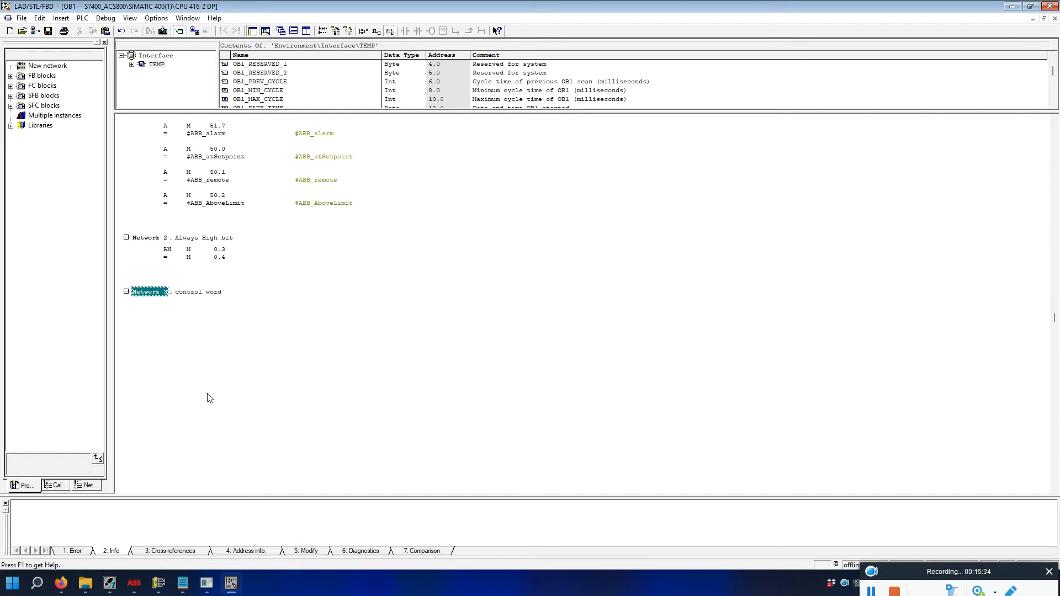
pyautogui.scroll(-4, 210, 398)
pyautogui.scroll(-2, 210, 398)
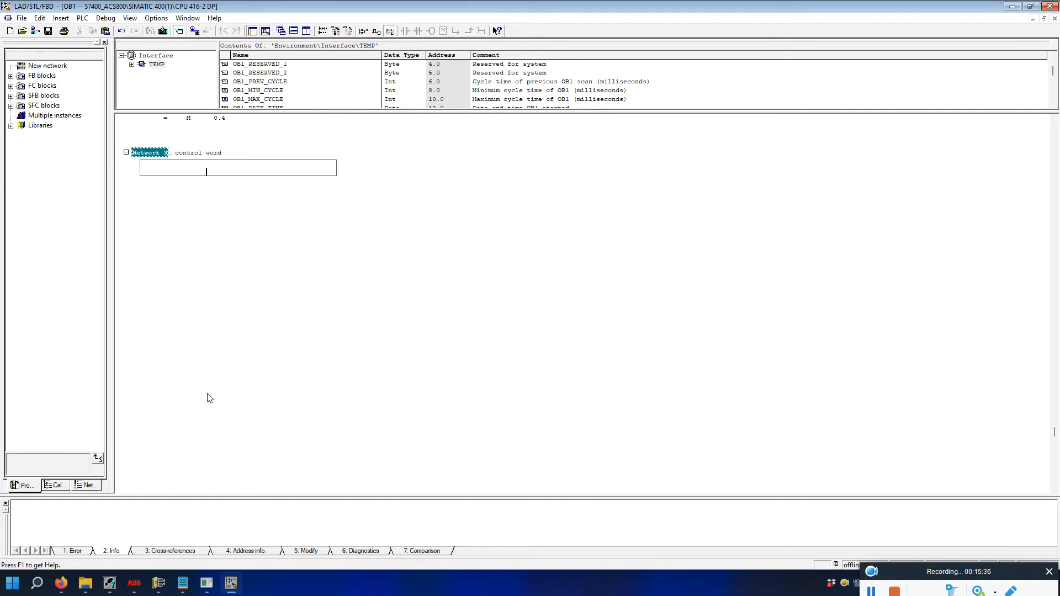
pyautogui.scroll(3, 210, 398)
pyautogui.scroll(1, 210, 398)
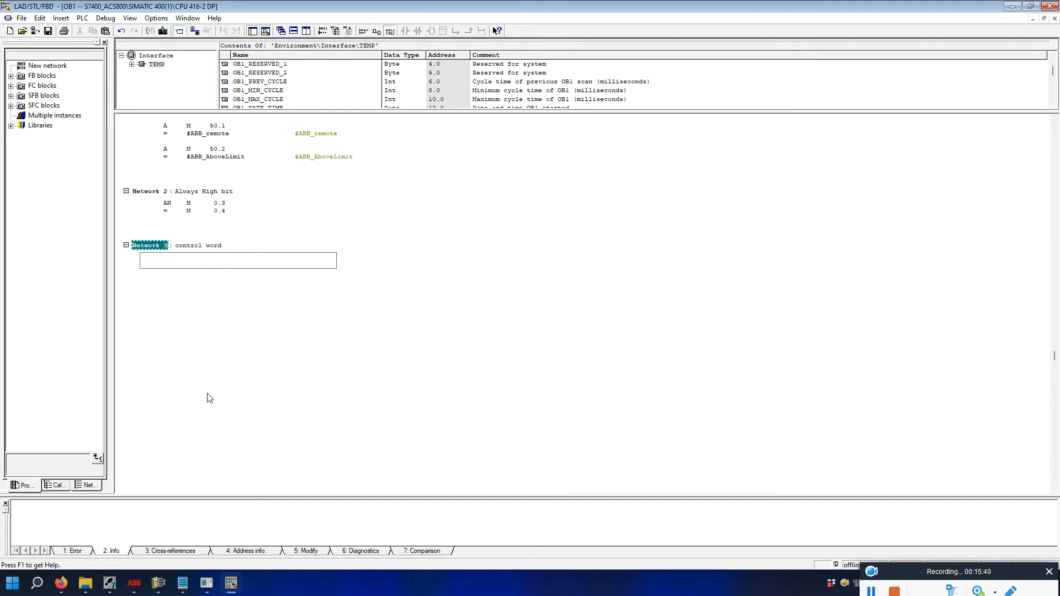
pyautogui.click(877, 589)
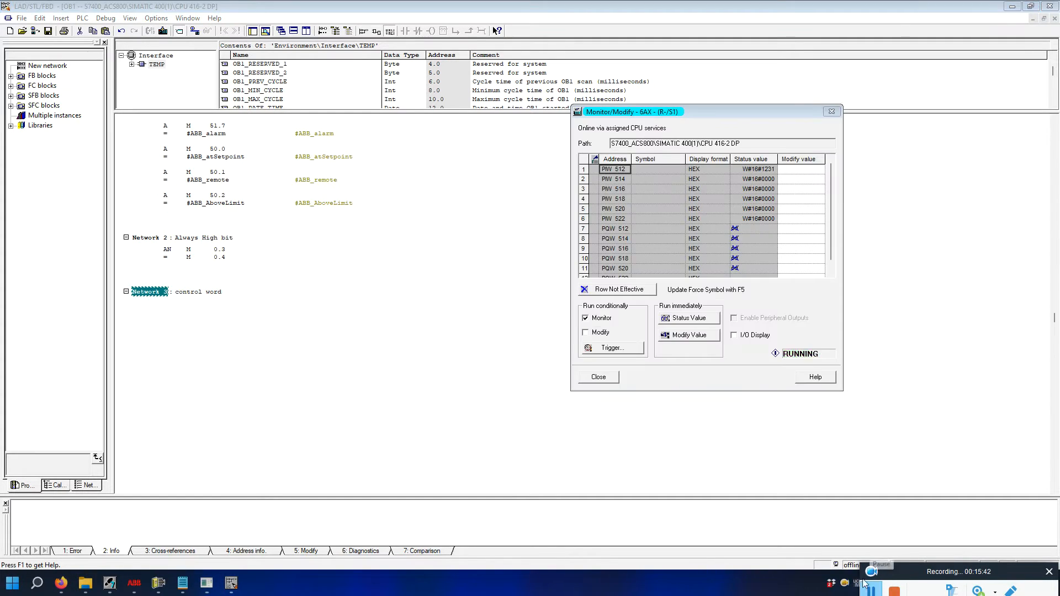
pyautogui.click(618, 230)
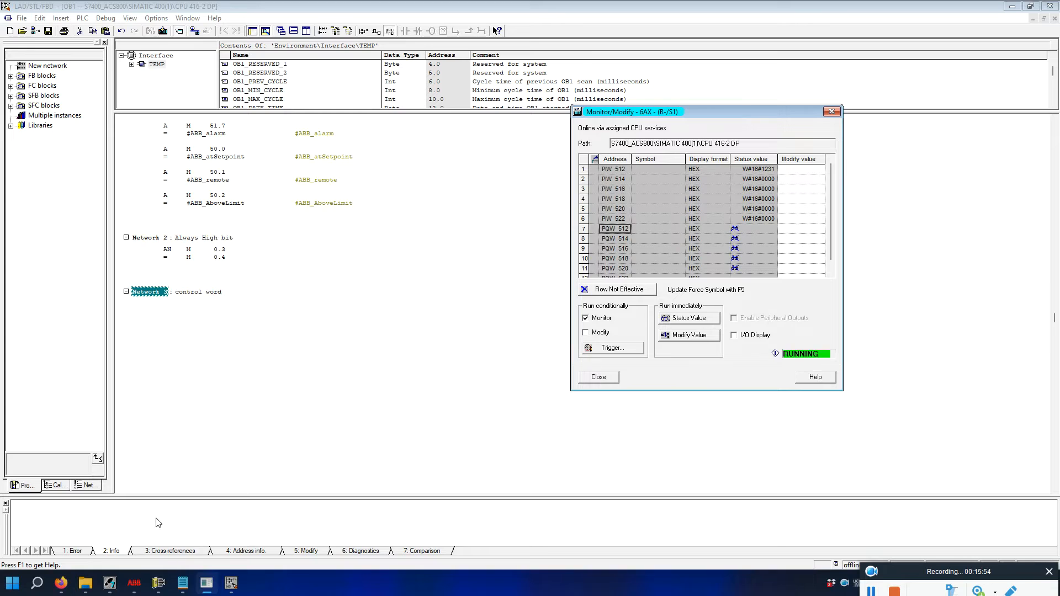
# Add the line 'mw60 to pqw 512' to the second notes file, checking the Monitor/Modify table.
pyautogui.moveTo(182, 583)
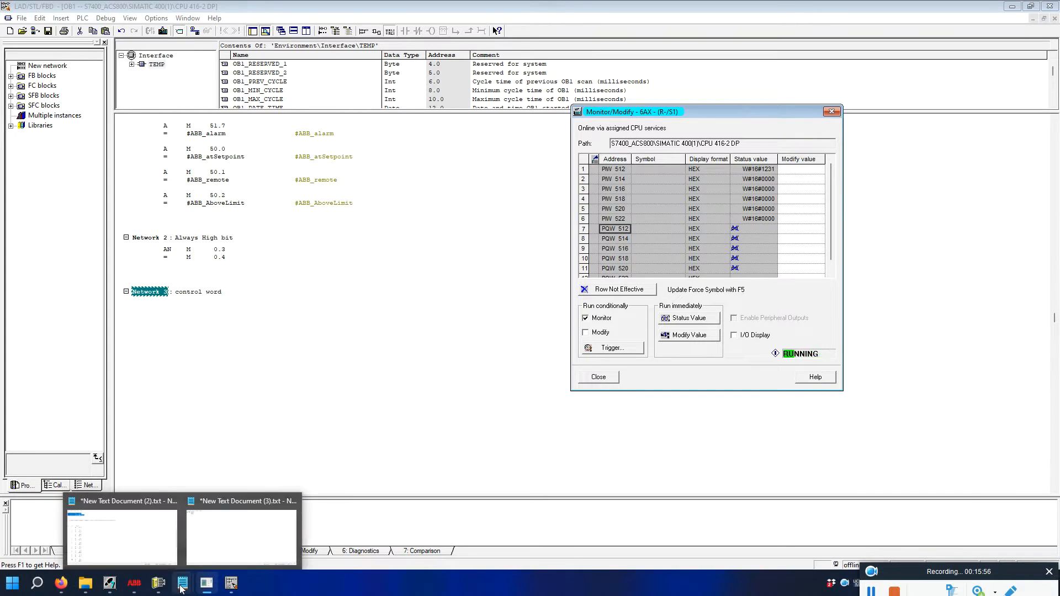
pyautogui.click(202, 560)
pyautogui.click(257, 95)
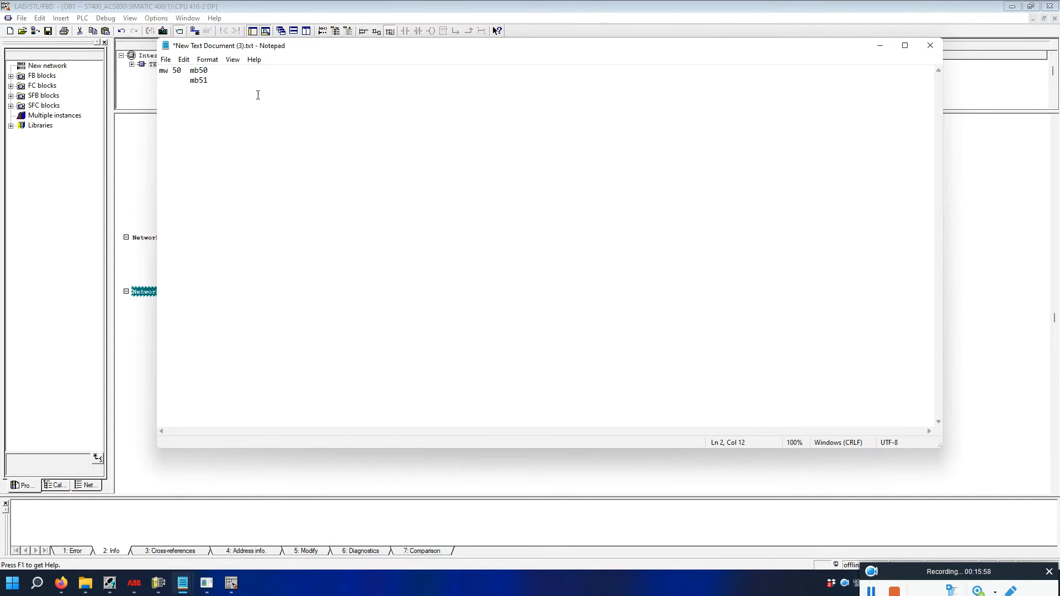
pyautogui.press('Return')
pyautogui.press('Return')
pyautogui.write('mw60 to pqw 512')
pyautogui.click(205, 112)
pyautogui.click(206, 583)
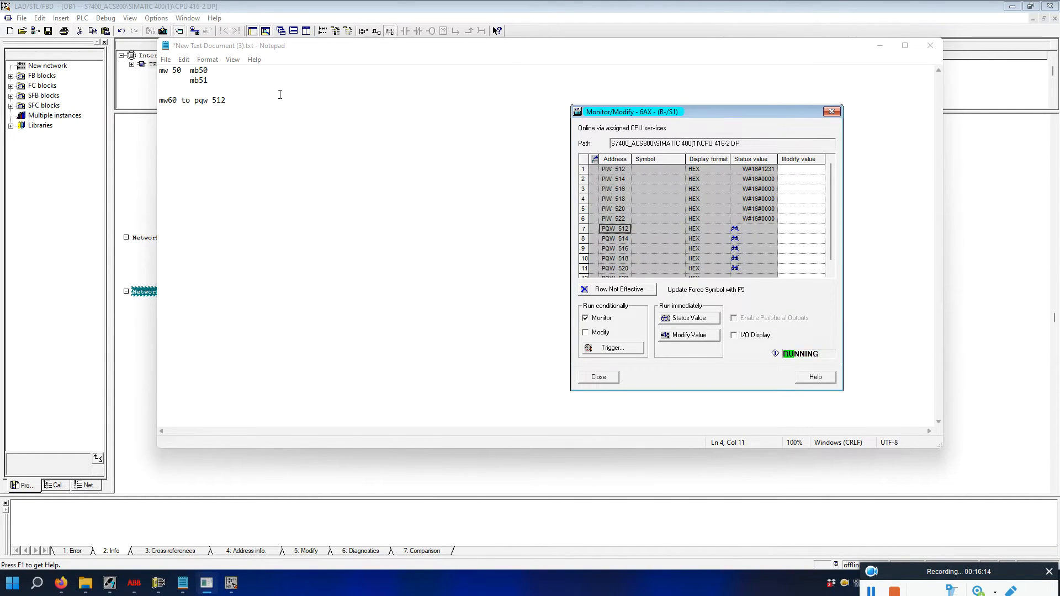
pyautogui.click(177, 104)
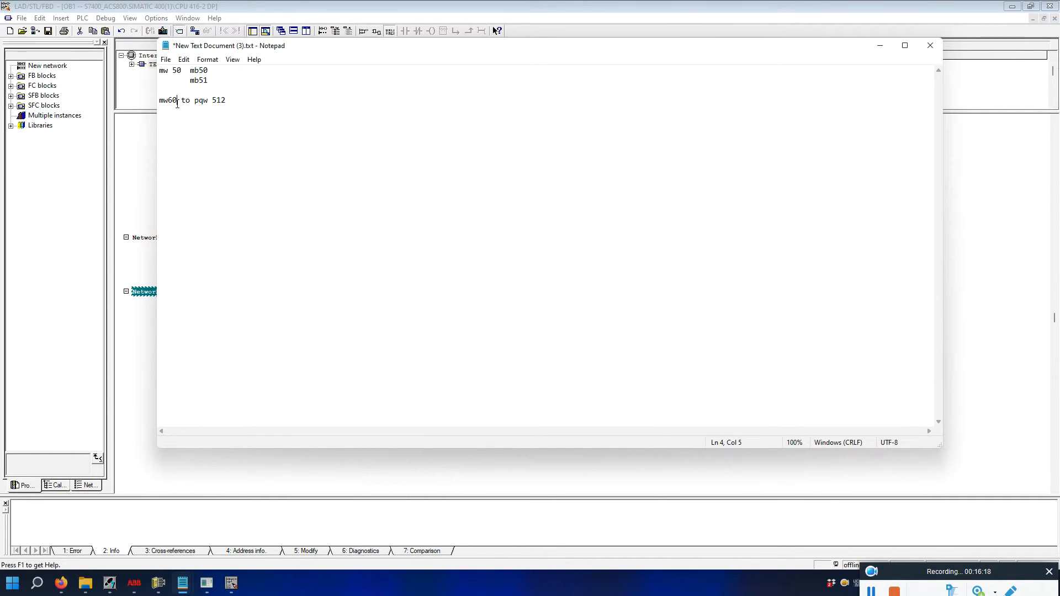
pyautogui.press('Return')
pyautogui.press('BackSpace')
# Write the bit mapping lines 'mb60 = m60.0' and 'mb61= m61.0.... m61.7'.
pyautogui.click(164, 108)
pyautogui.write(',')
pyautogui.write('61.0')
pyautogui.write('...')
pyautogui.write('61')
pyautogui.click(187, 118)
pyautogui.press('BackSpace')
pyautogui.press('BackSpace')
pyautogui.write('= m')
pyautogui.click(235, 133)
pyautogui.click(188, 112)
pyautogui.write('= m60.0')
pyautogui.click(61, 583)
# Review the manual and notes, then open a statement line under Network 3.
pyautogui.scroll(10, 407, 303)
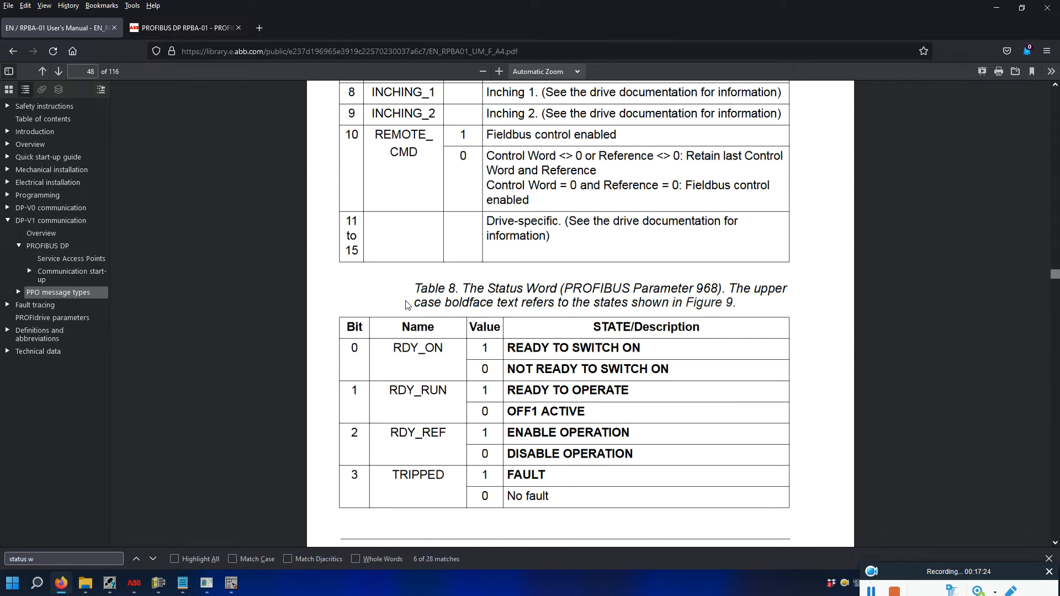
pyautogui.scroll(10, 407, 304)
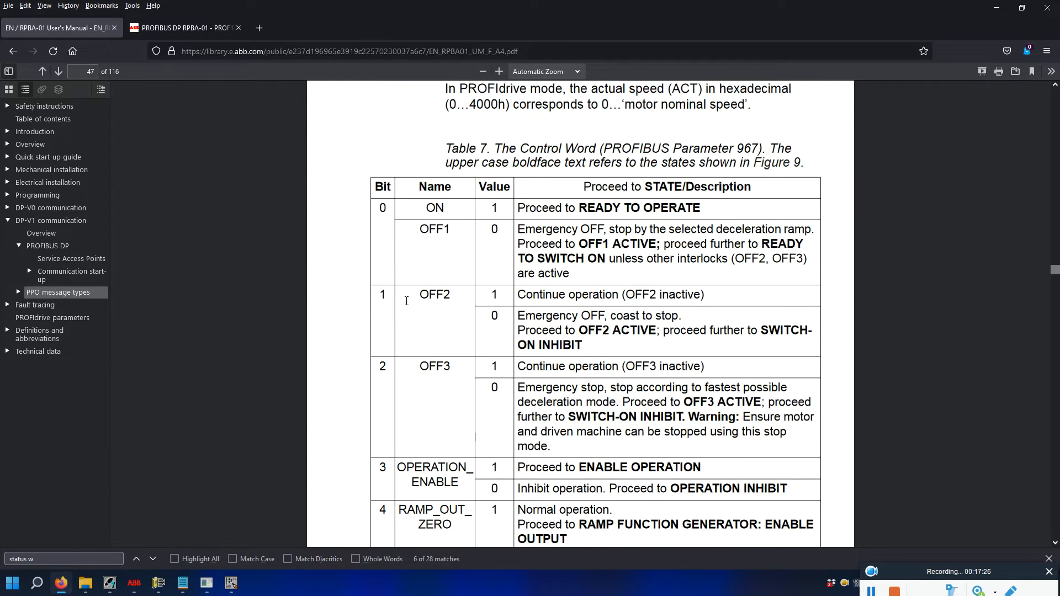
pyautogui.scroll(-3, 407, 304)
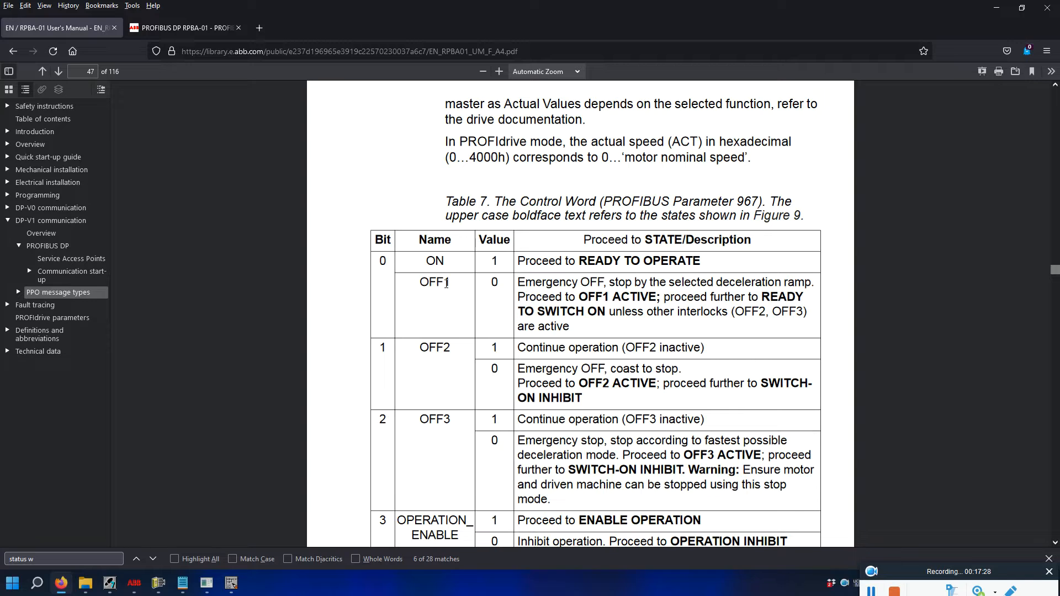
pyautogui.click(237, 586)
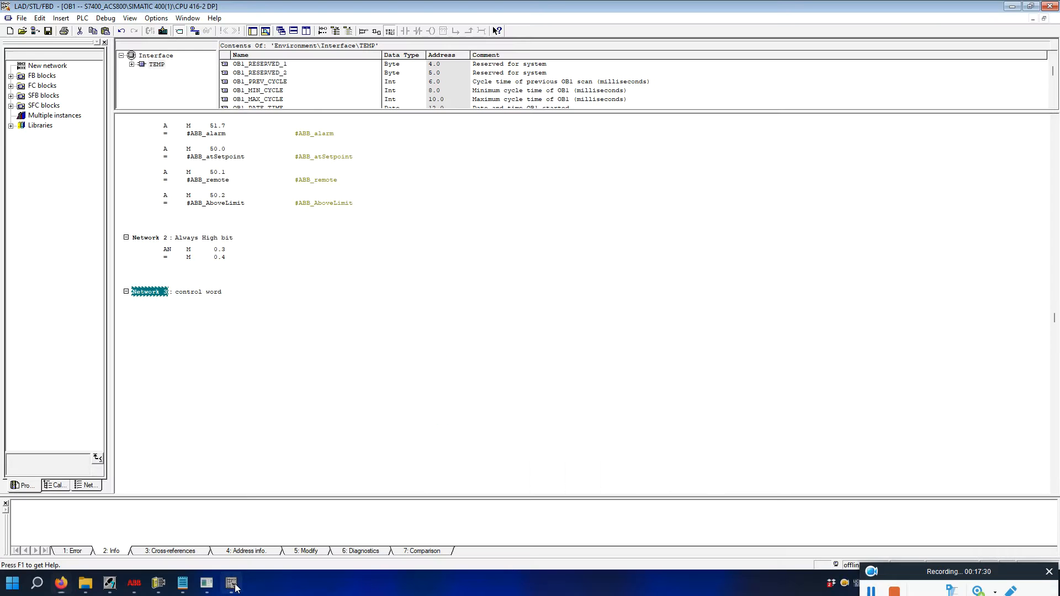
pyautogui.moveTo(185, 578)
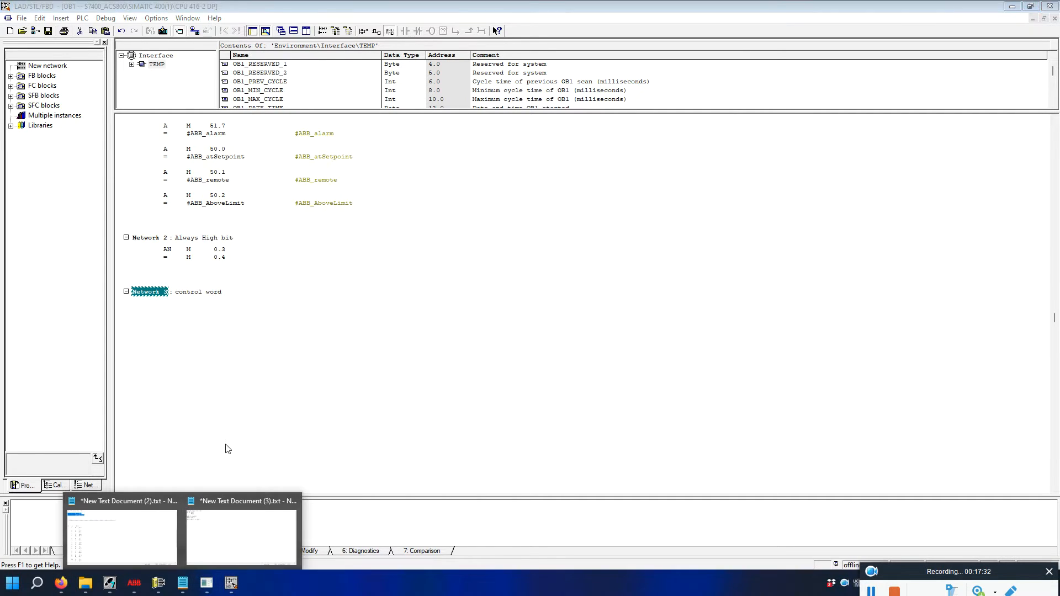
pyautogui.click(241, 512)
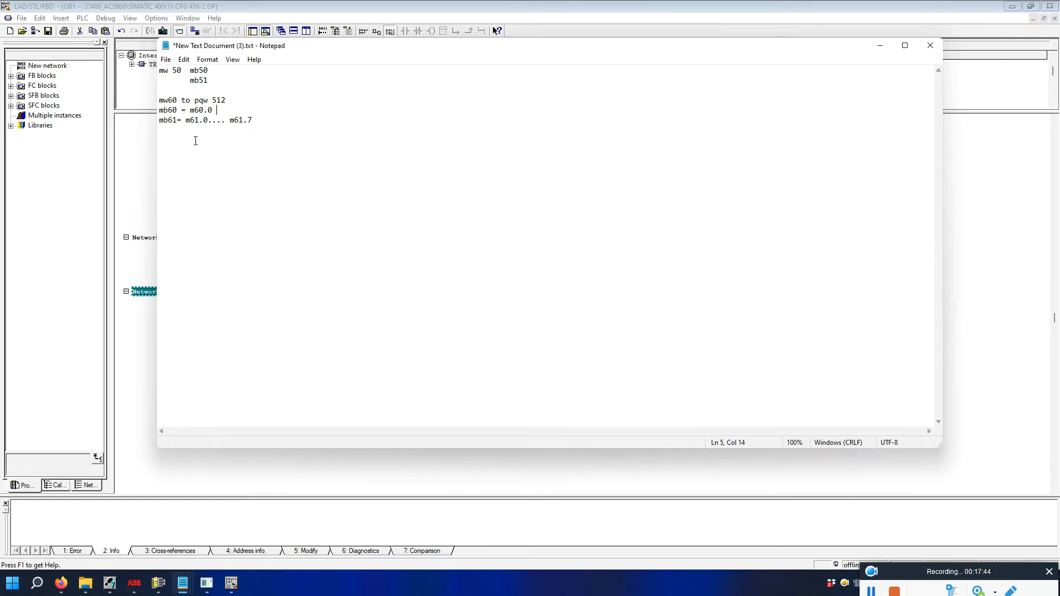
pyautogui.click(133, 335)
pyautogui.click(166, 312)
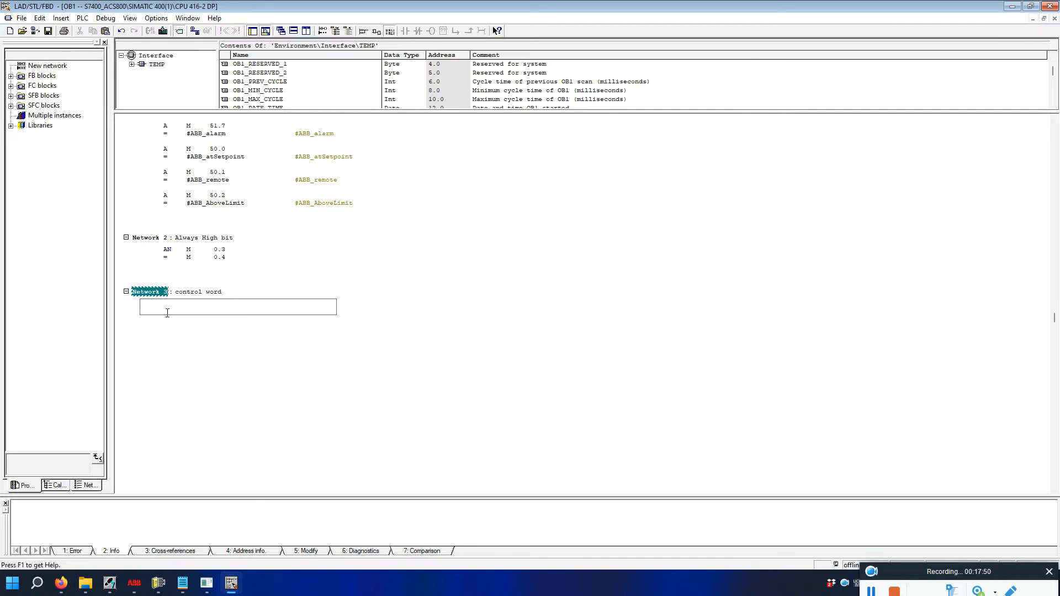
# Scroll the RPBA-01 manual to Table 7 Control Word, bits 0 to 5 (ON/OFF1 to RAMP_HOLD).
pyautogui.moveTo(159, 584)
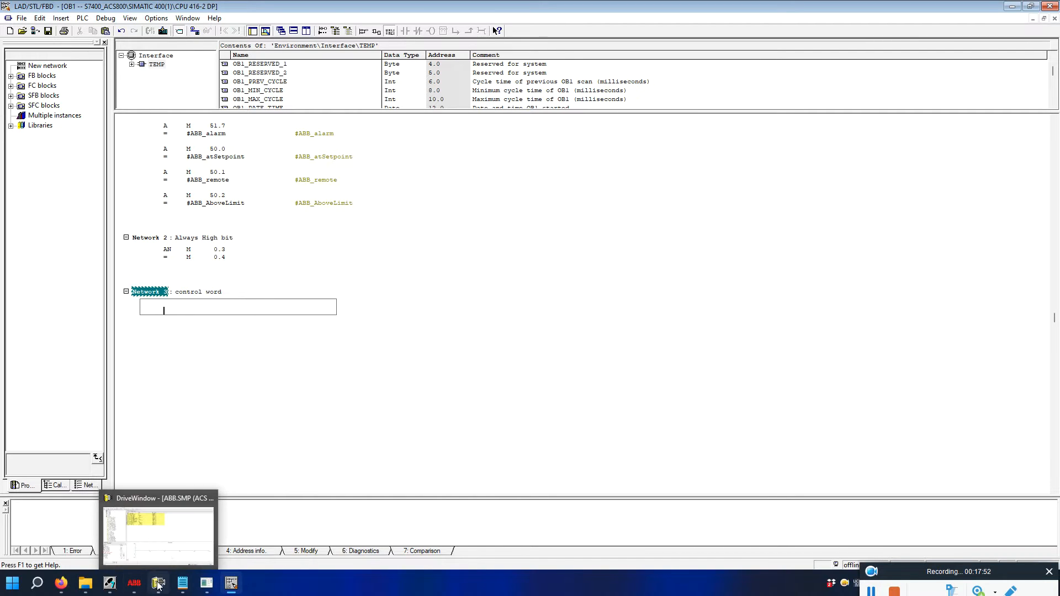
pyautogui.click(60, 583)
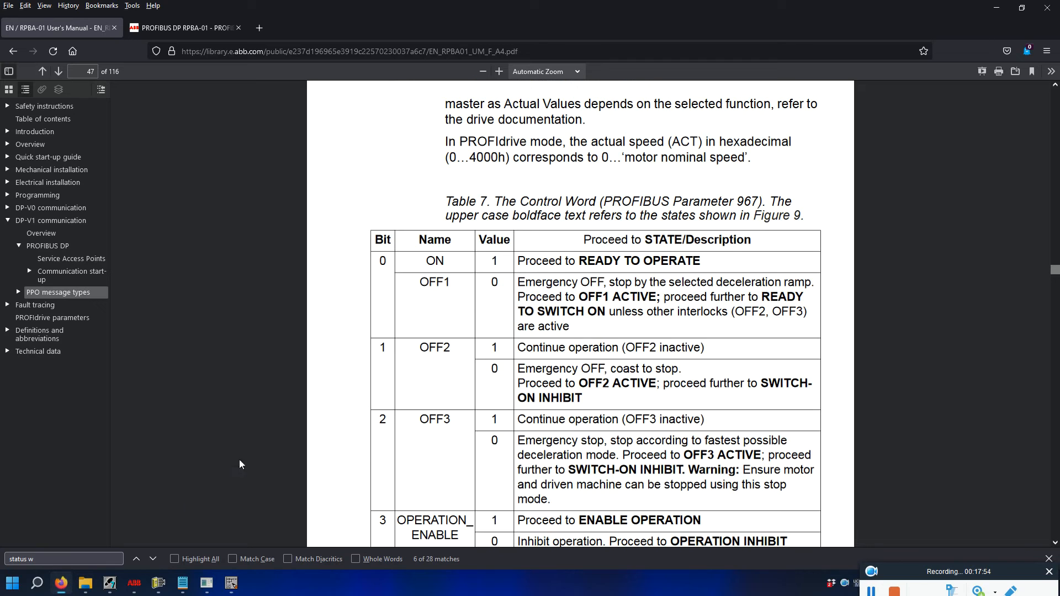
pyautogui.scroll(3, 423, 312)
pyautogui.scroll(-7, 425, 300)
pyautogui.scroll(3, 436, 294)
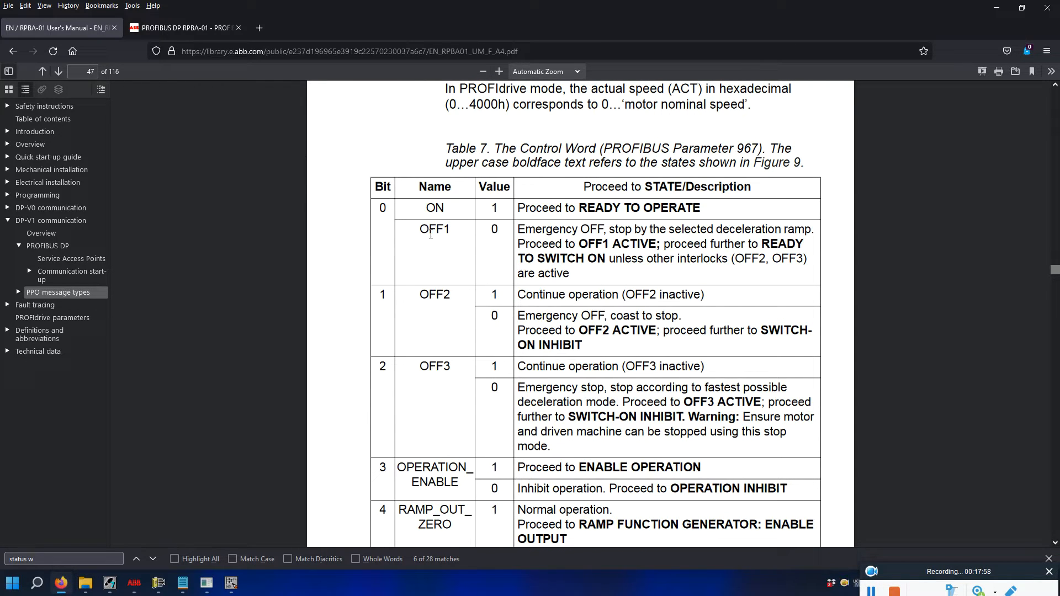
pyautogui.scroll(-2, 420, 242)
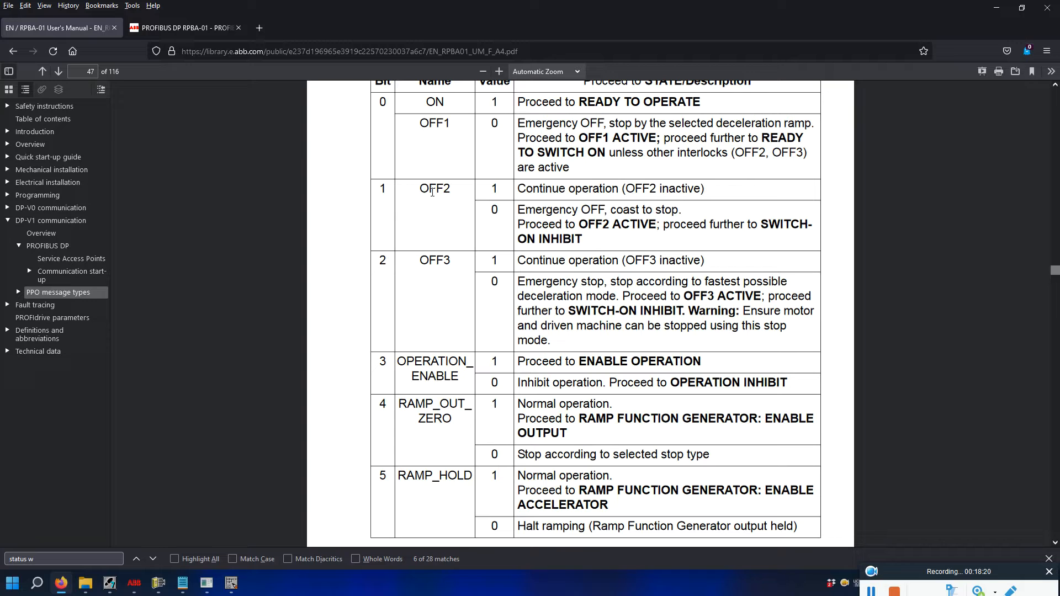
# Review the manual's control word table, then bring up the saved STL code notes in Notepad.
pyautogui.scroll(-3, 428, 287)
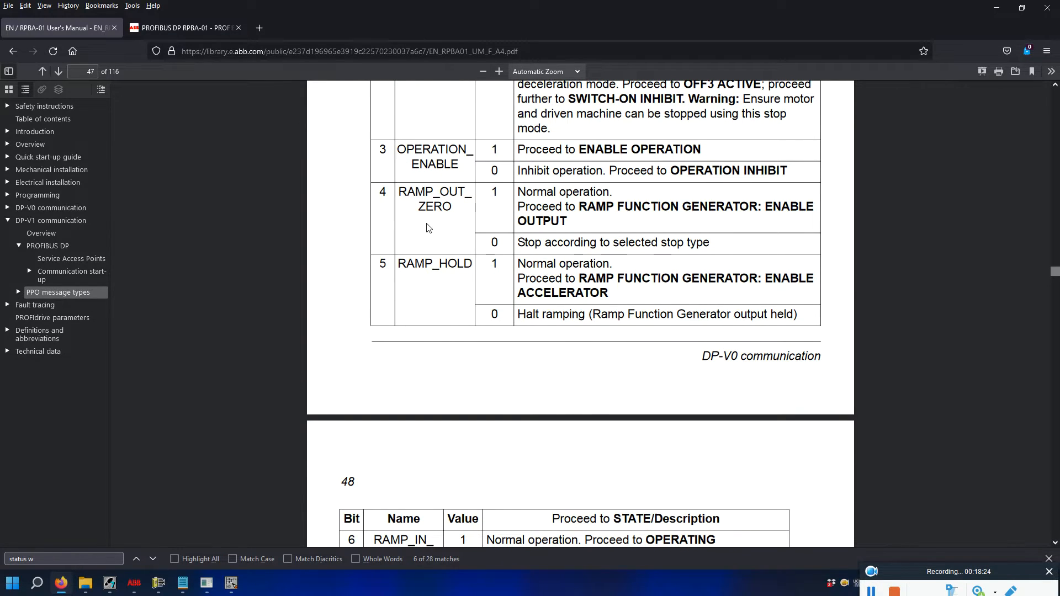
pyautogui.scroll(-2, 428, 227)
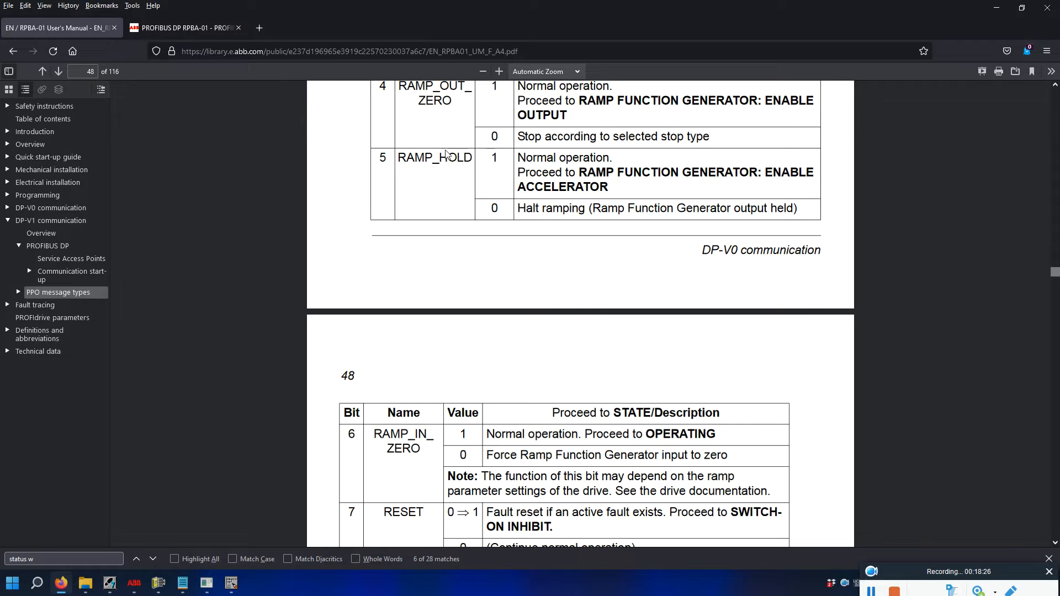
pyautogui.scroll(-5, 453, 243)
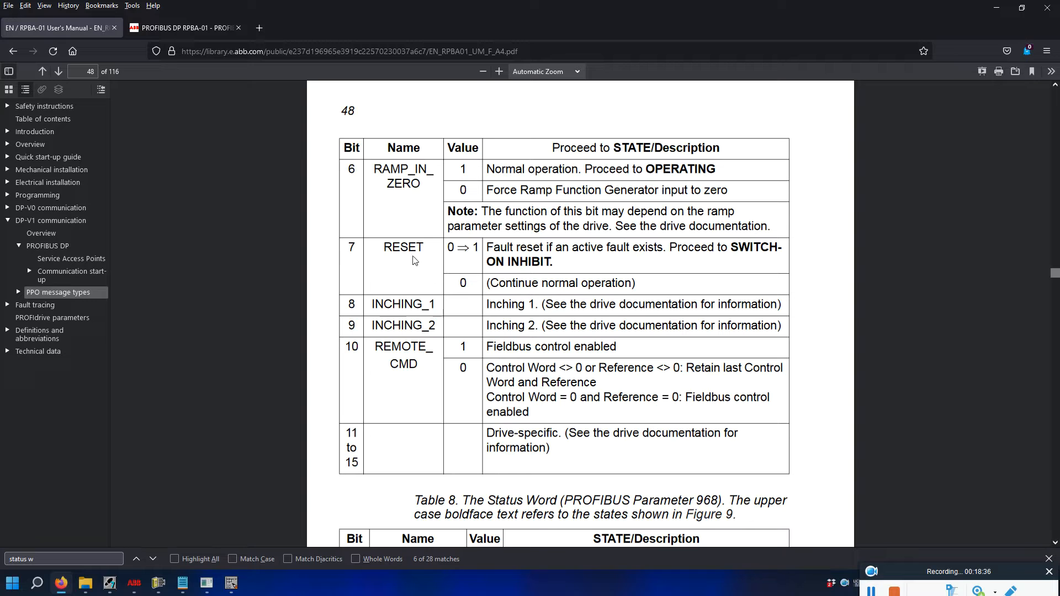
pyautogui.scroll(-3, 436, 257)
pyautogui.scroll(2, 470, 246)
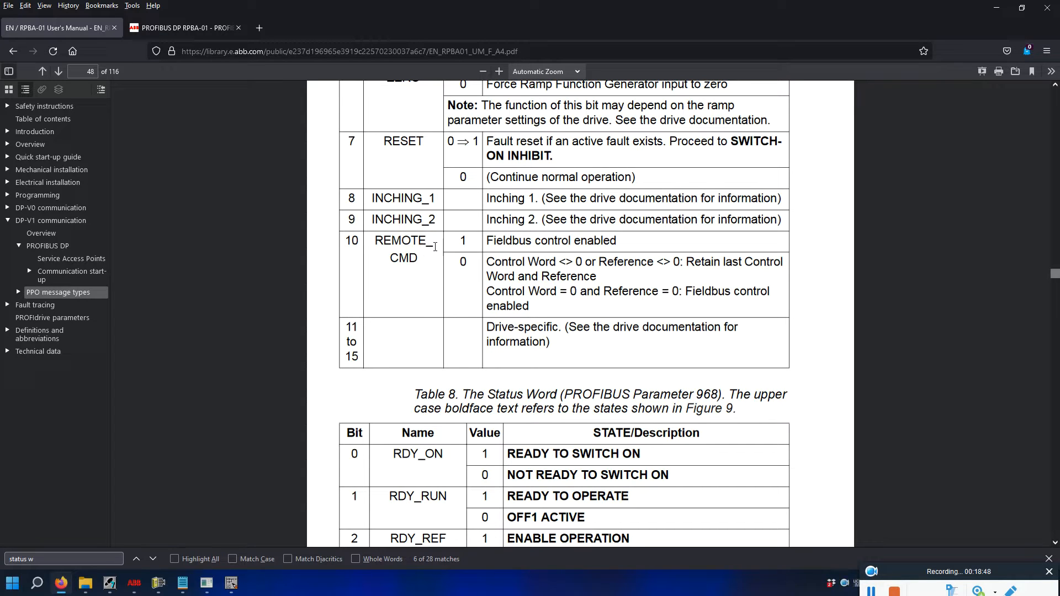
pyautogui.scroll(-3, 590, 242)
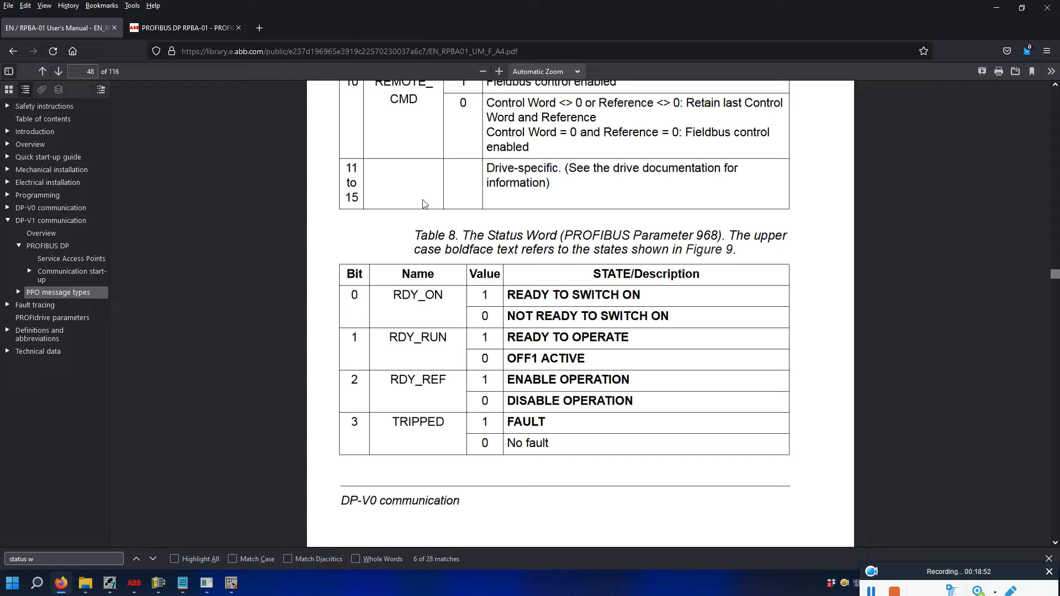
pyautogui.scroll(2, 420, 205)
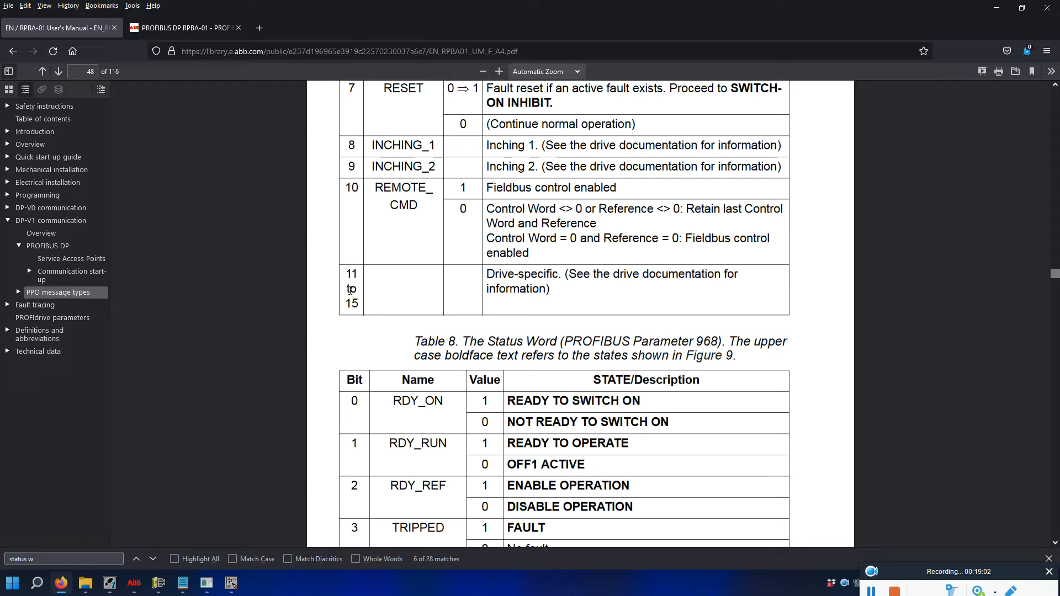
pyautogui.scroll(5, 393, 296)
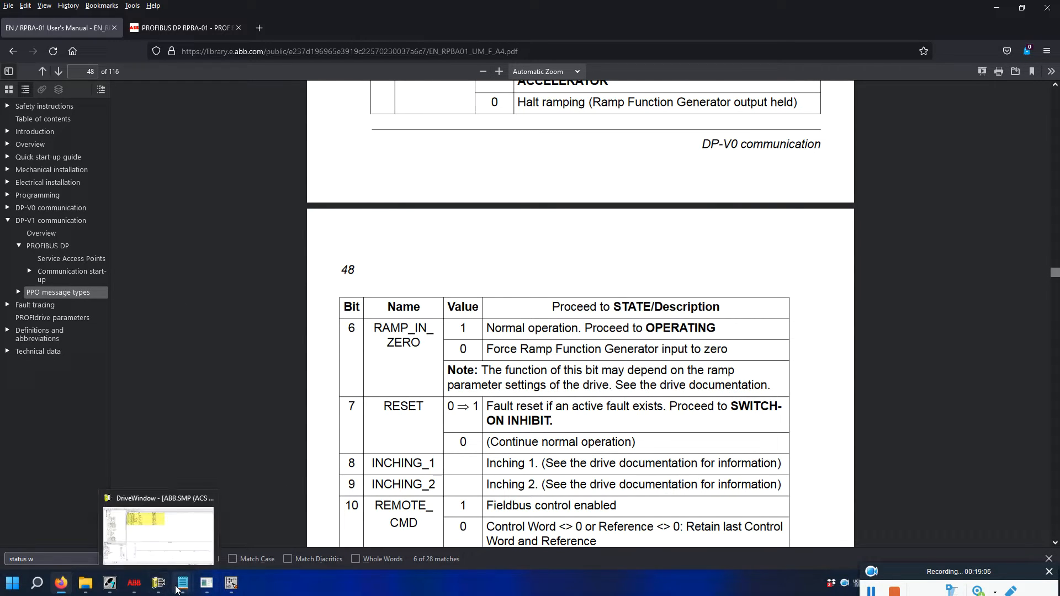
pyautogui.moveTo(182, 583)
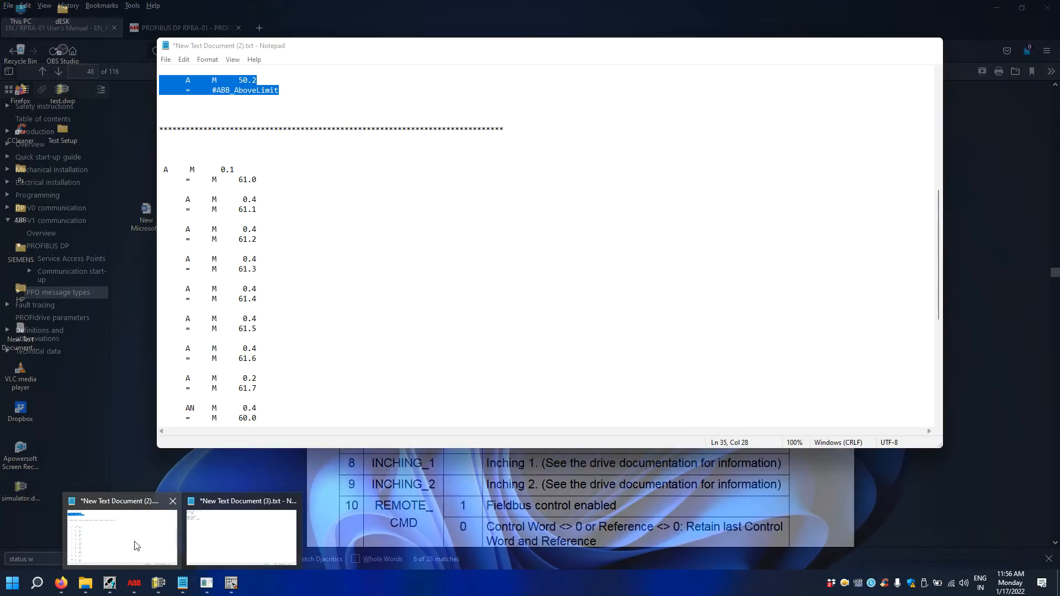
pyautogui.click(143, 535)
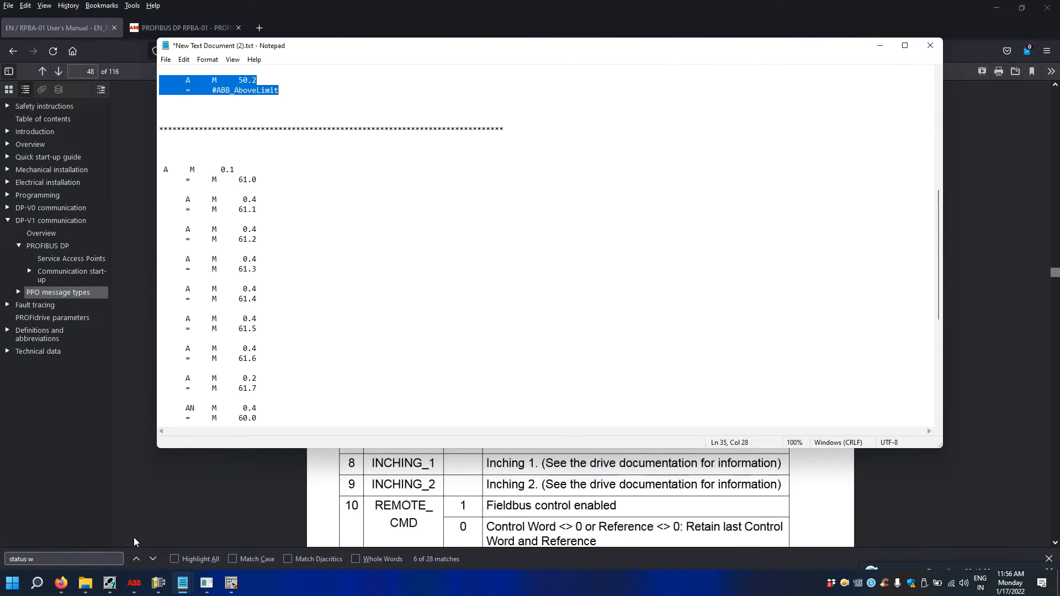
# Copy the control-word STL code down to T PQW 512 and return to OB1's empty Network 3.
pyautogui.scroll(-7, 331, 138)
pyautogui.scroll(4, 321, 190)
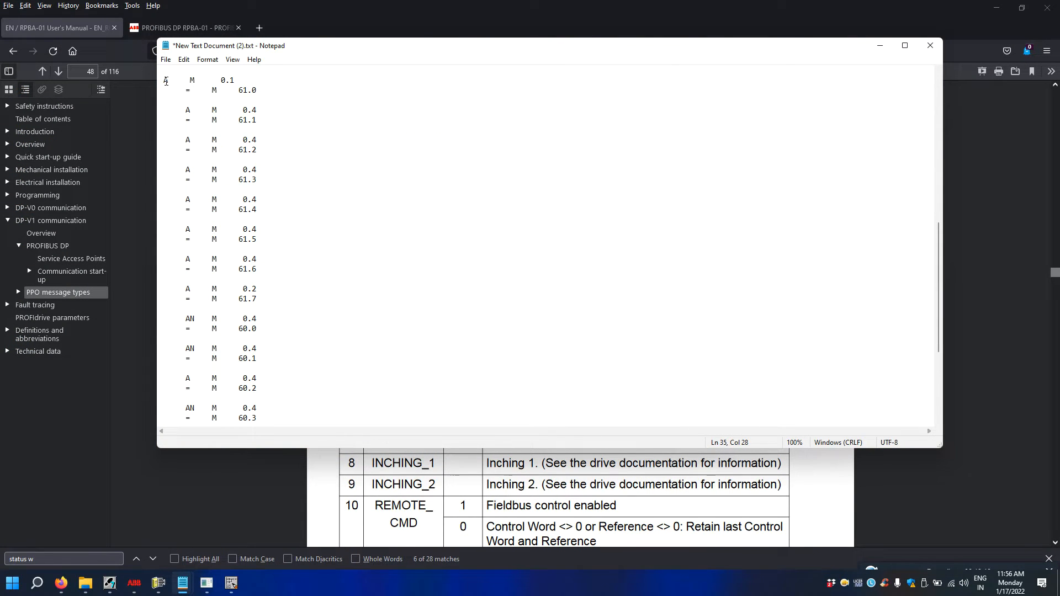
pyautogui.moveTo(165, 81); pyautogui.dragTo(340, 391)
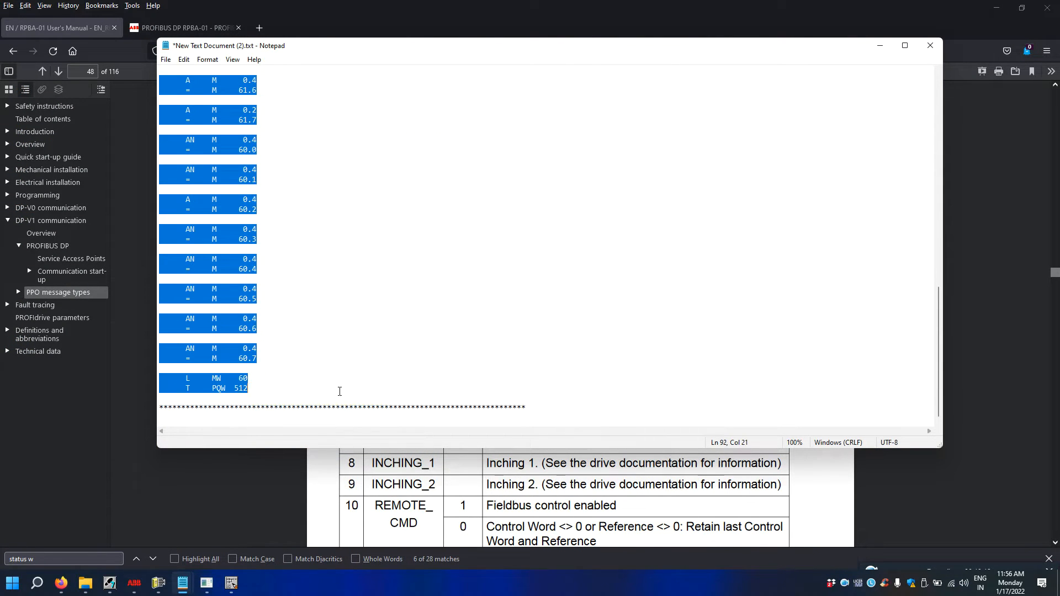
pyautogui.rightClick(320, 350)
pyautogui.click(329, 372)
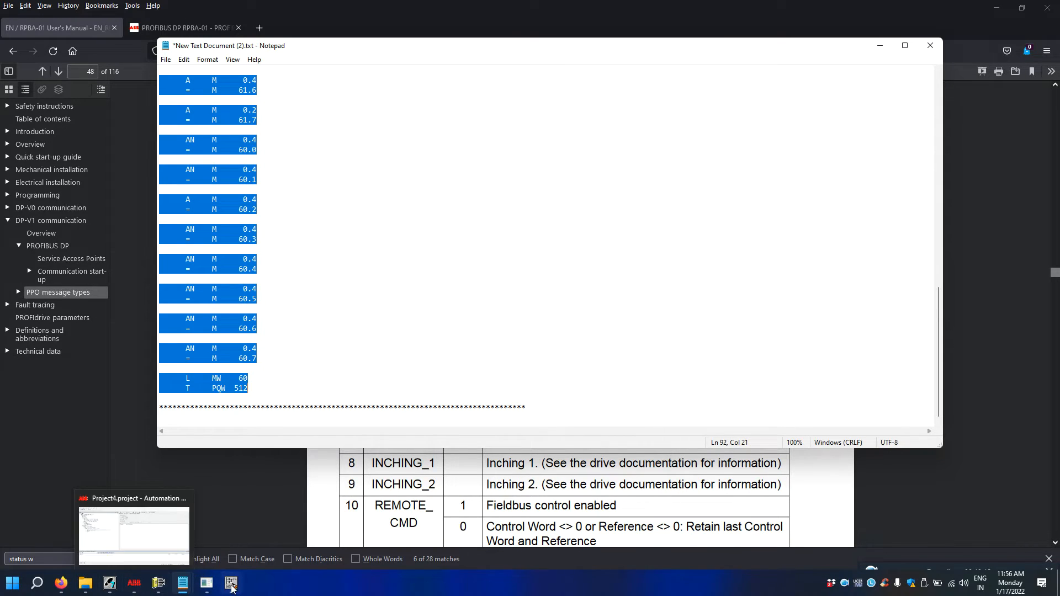
pyautogui.click(231, 586)
pyautogui.rightClick(181, 312)
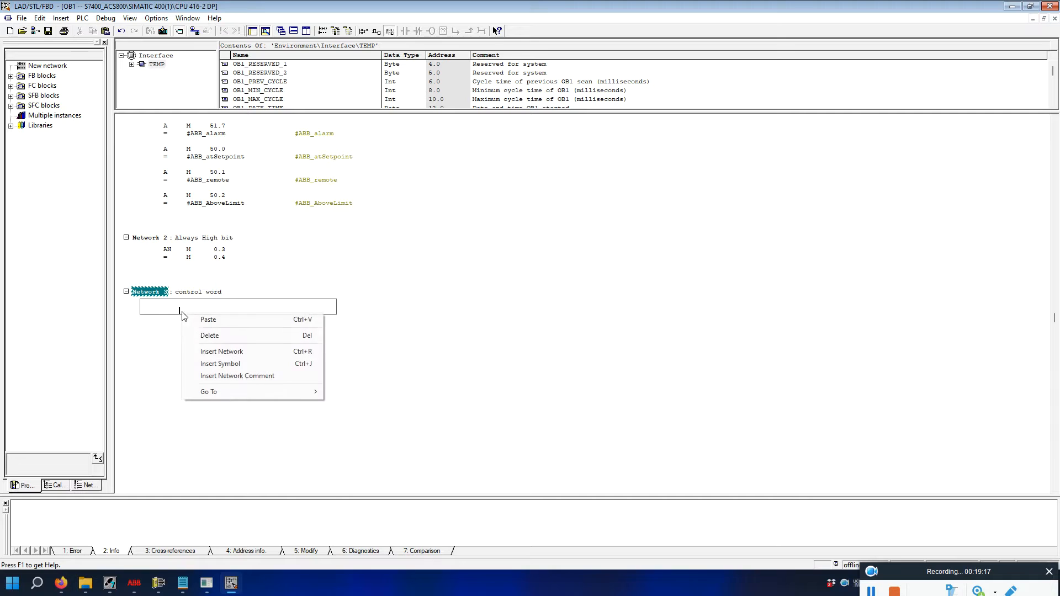
# Paste the control-word code into Network 3, check its statements, and go back to the RPBA-01 manual.
pyautogui.click(213, 323)
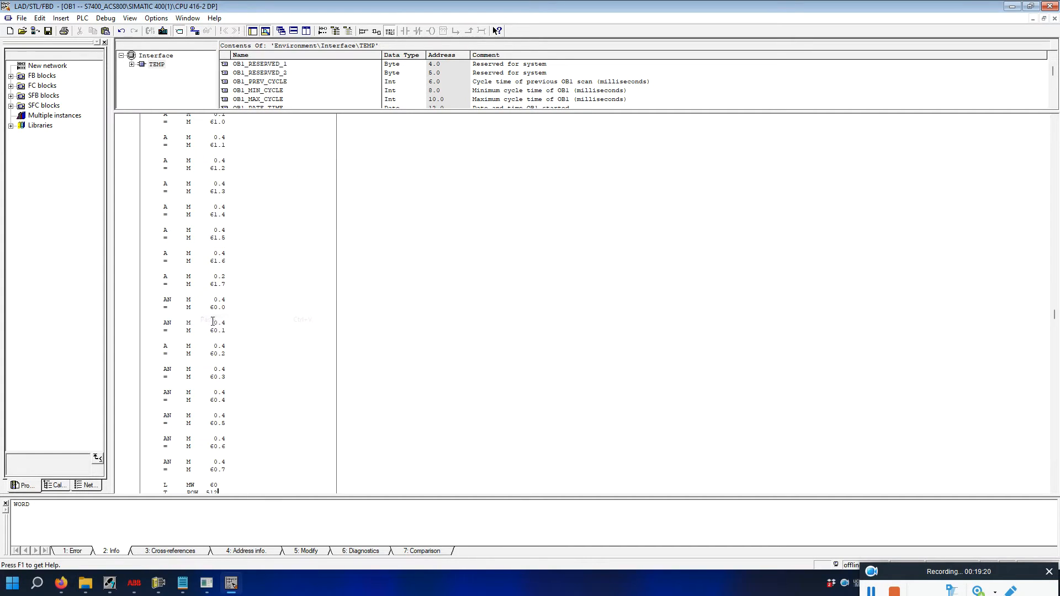
pyautogui.scroll(4, 261, 325)
pyautogui.scroll(-1, 247, 181)
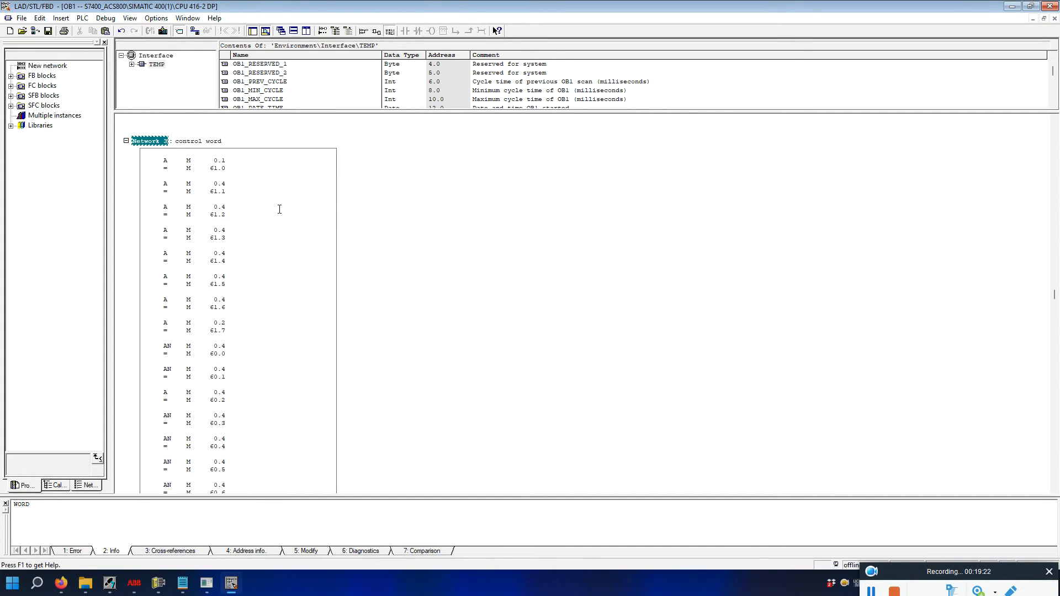
pyautogui.doubleClick(188, 184)
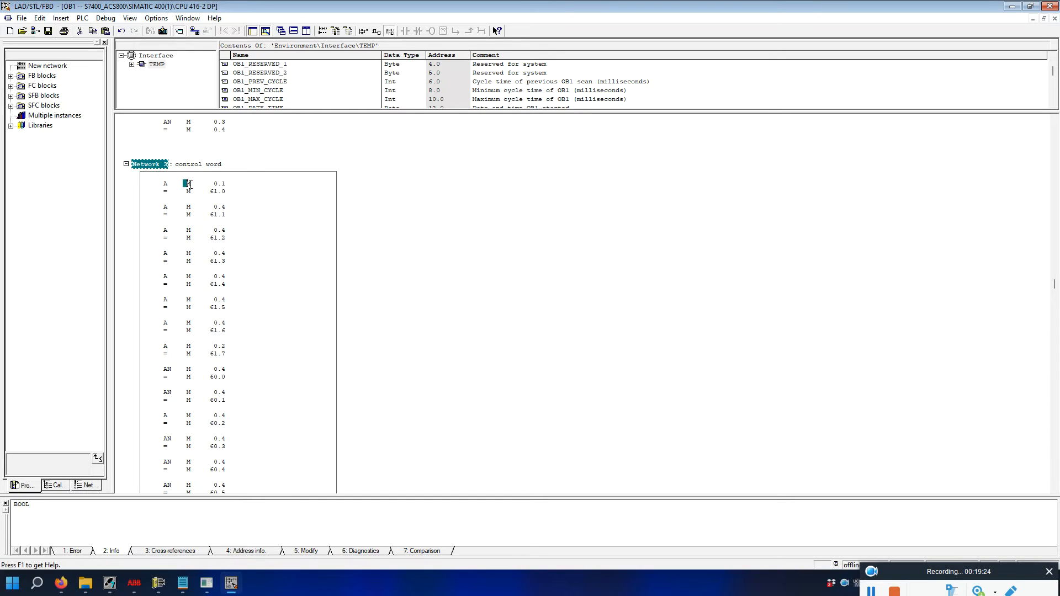
pyautogui.click(219, 183)
pyautogui.scroll(-1, 182, 204)
pyautogui.scroll(2, 210, 188)
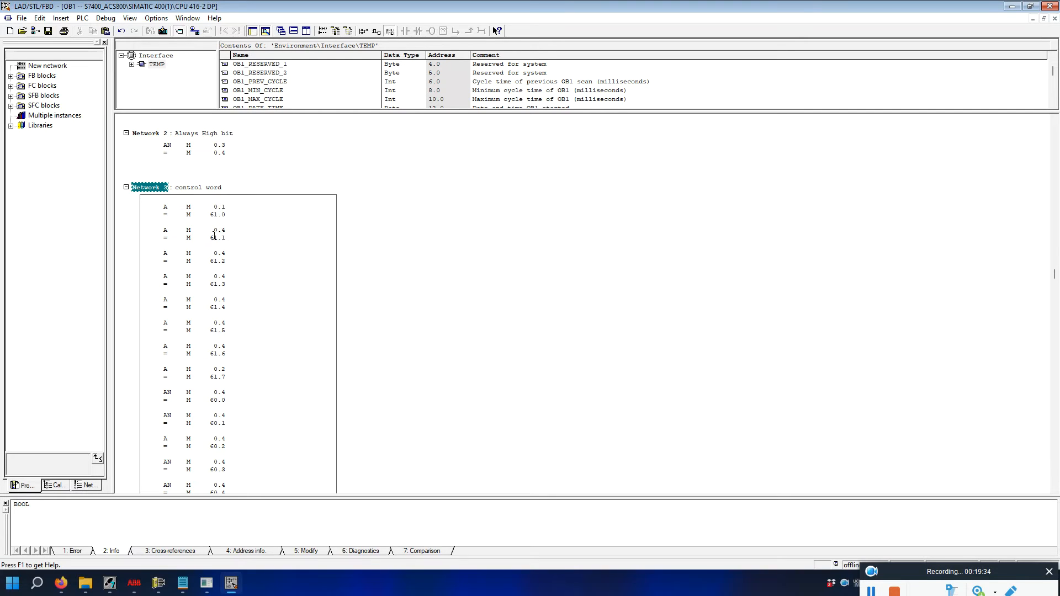
pyautogui.moveTo(187, 233); pyautogui.dragTo(188, 237)
pyautogui.click(215, 260)
pyautogui.scroll(-2, 222, 319)
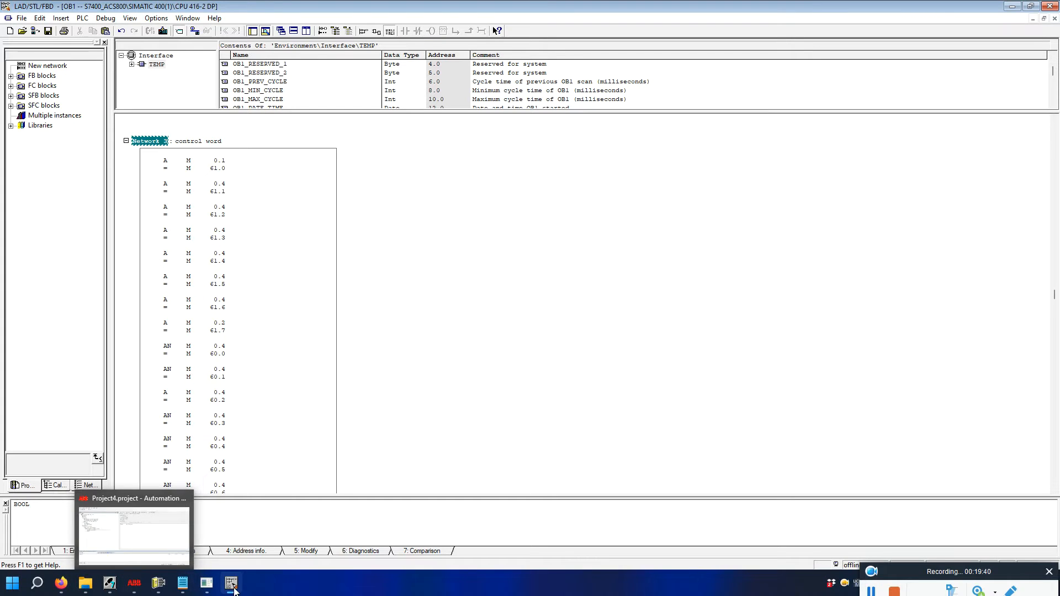
pyautogui.click(68, 584)
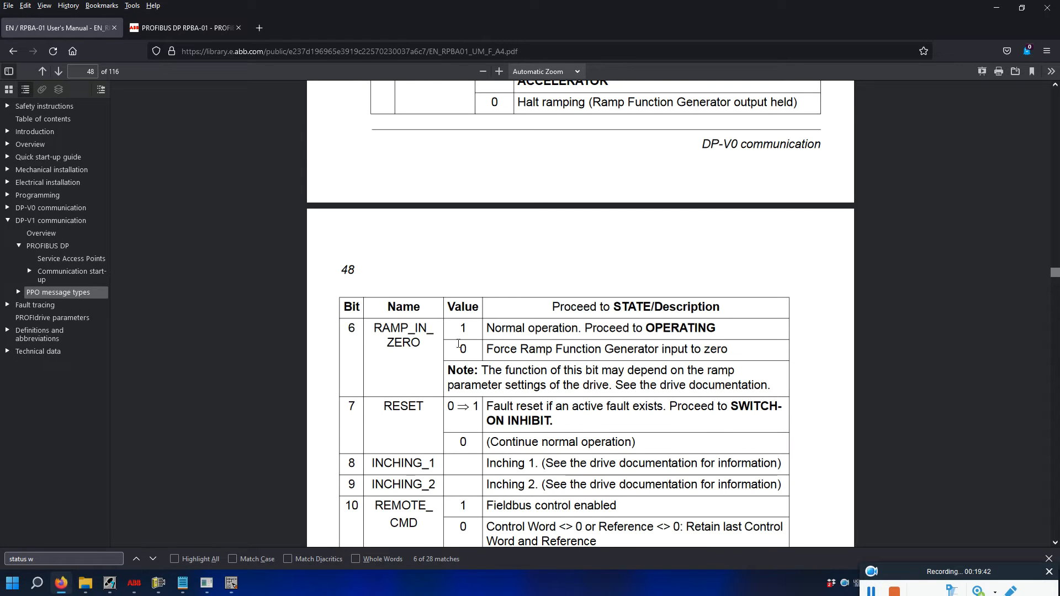
# Compare Network 3's control-word code against the RPBA-01 manual's control word bits.
pyautogui.scroll(-1, 459, 376)
pyautogui.scroll(-2, 459, 376)
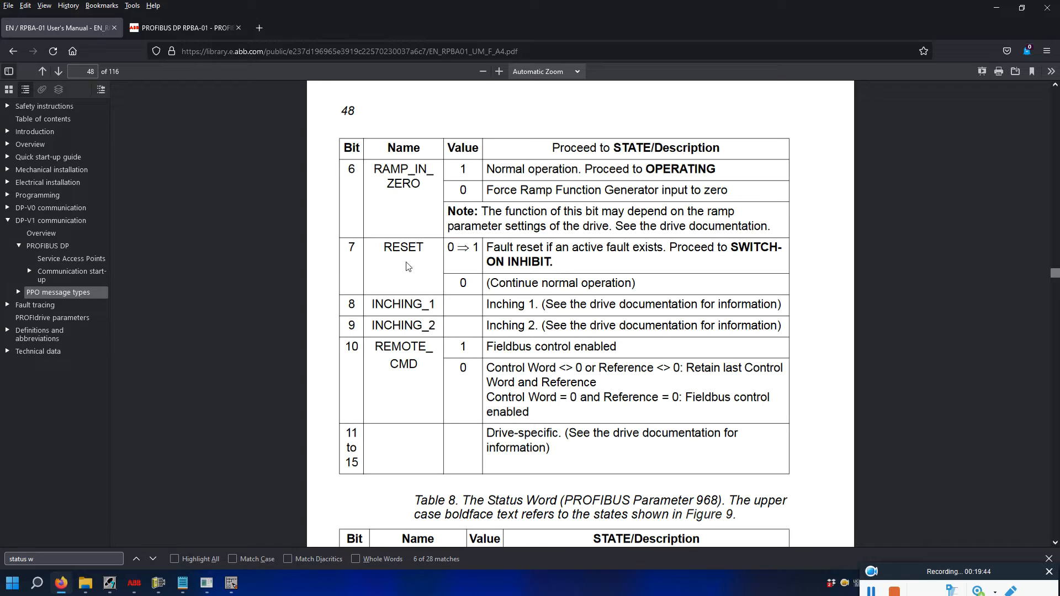
pyautogui.click(231, 583)
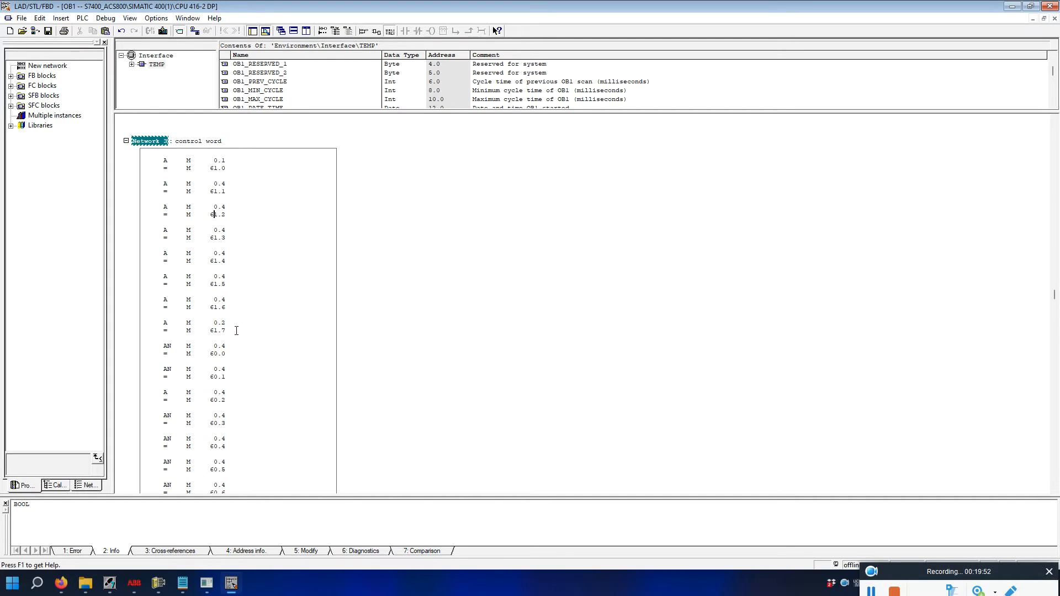
pyautogui.scroll(-3, 240, 320)
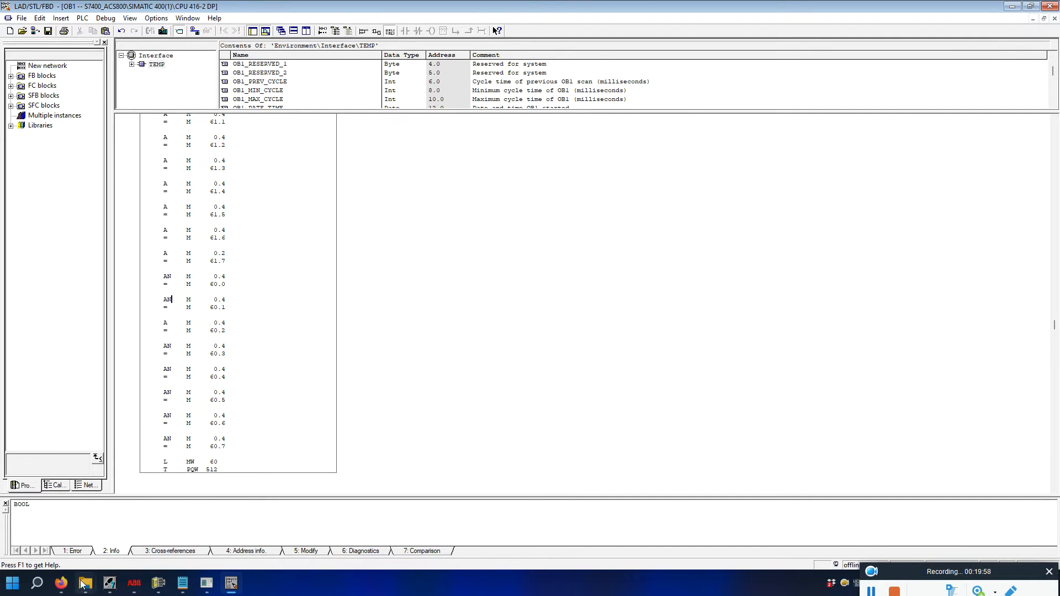
pyautogui.click(61, 583)
pyautogui.scroll(-3, 385, 372)
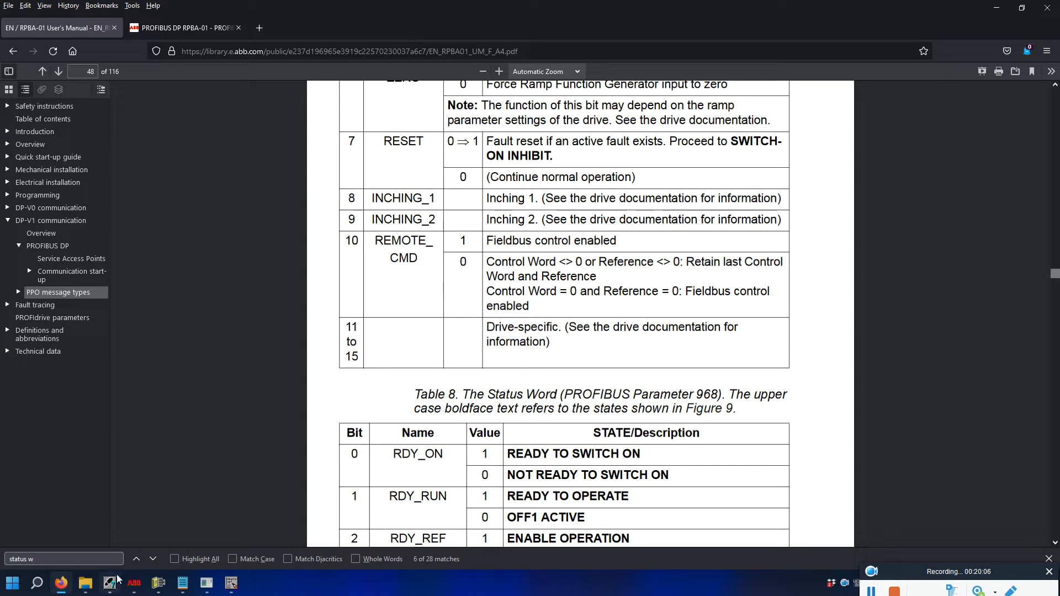
pyautogui.click(231, 583)
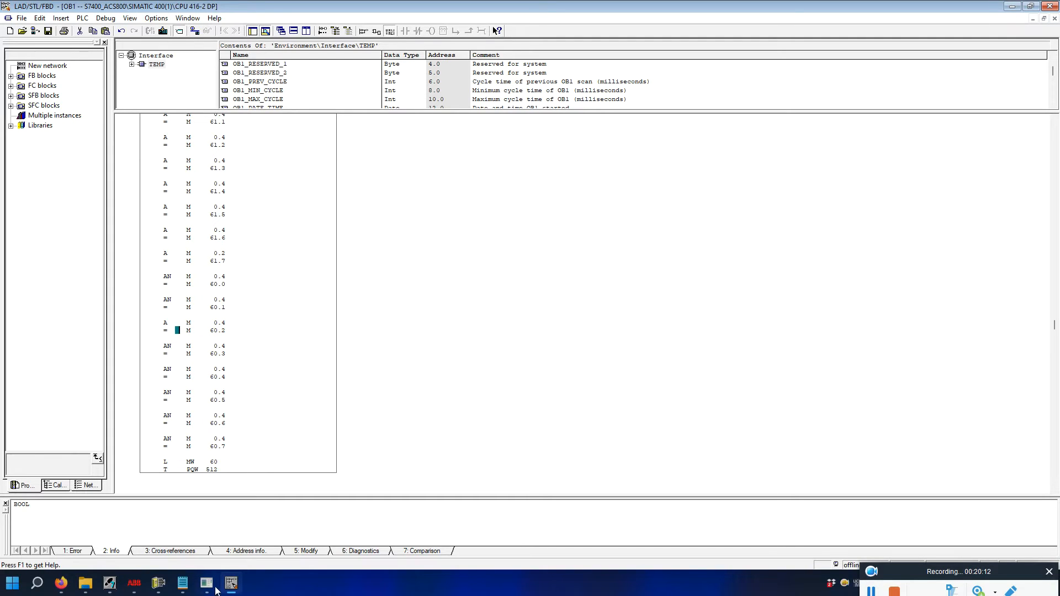
pyautogui.click(37, 583)
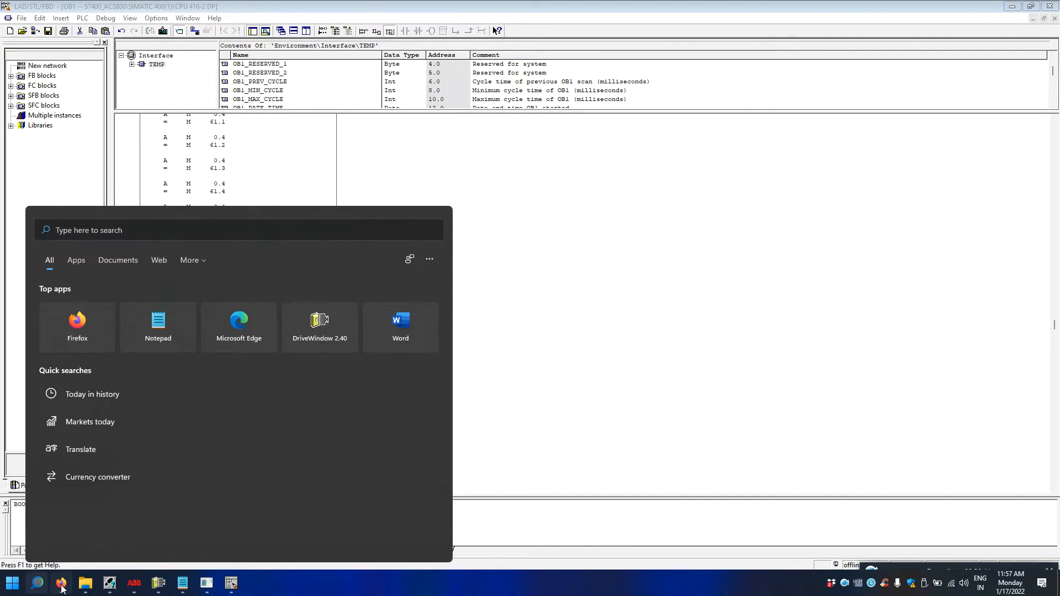
pyautogui.click(61, 587)
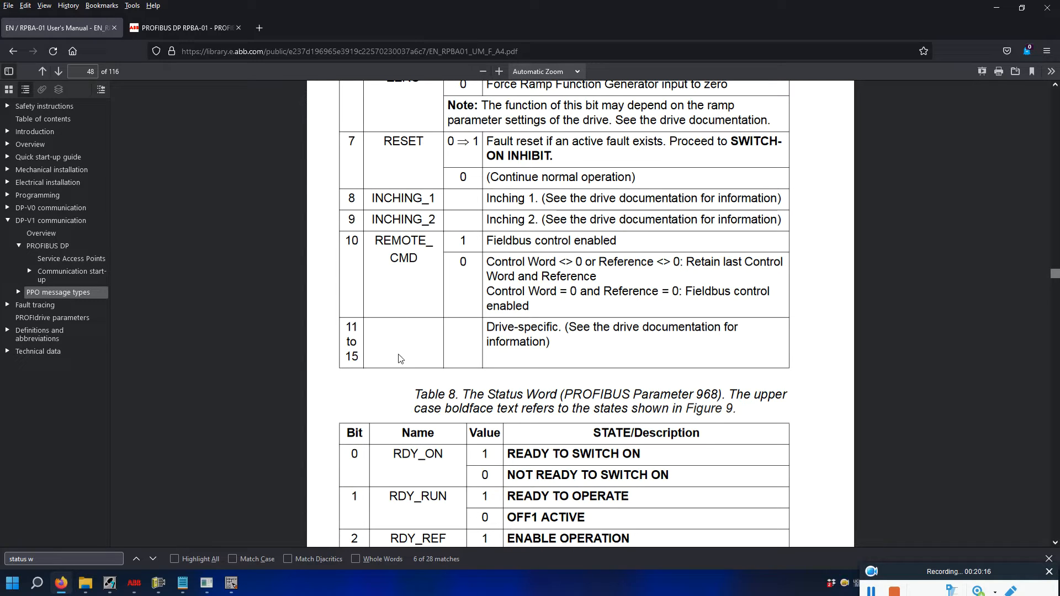
pyautogui.click(231, 584)
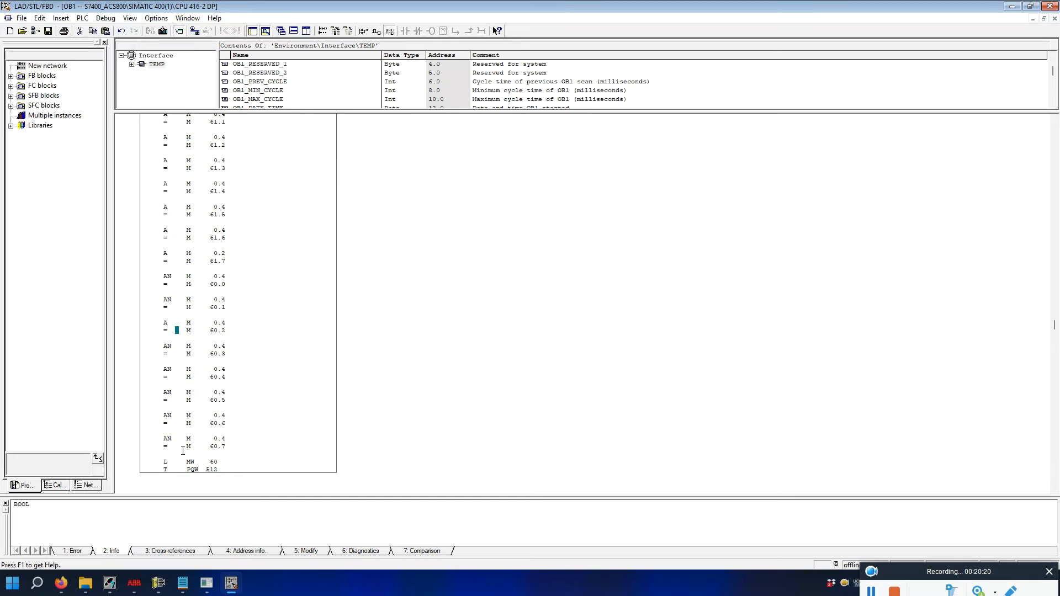
pyautogui.scroll(-1, 254, 370)
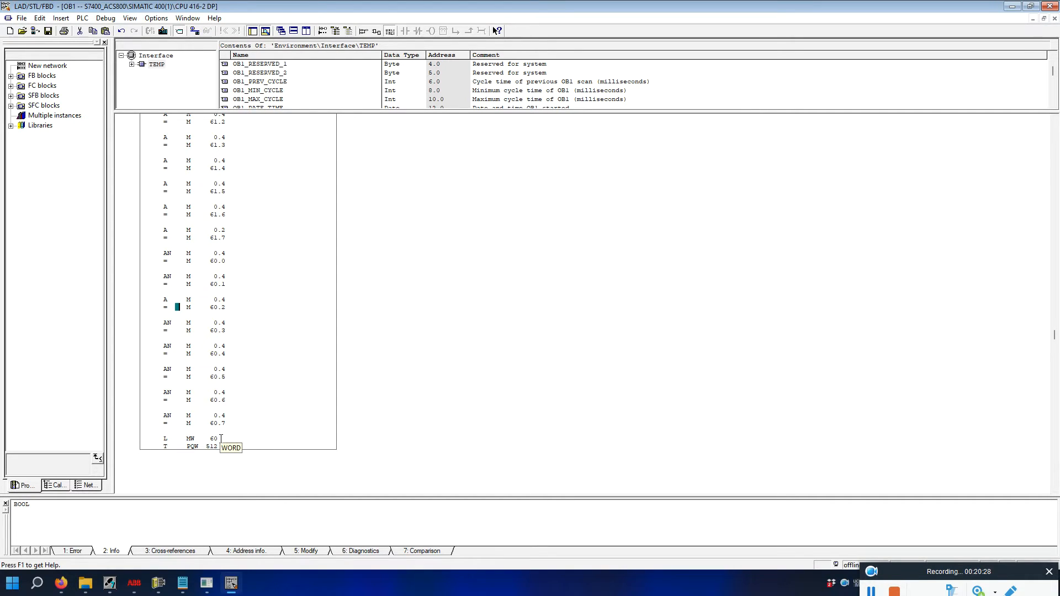
pyautogui.scroll(-2, 221, 439)
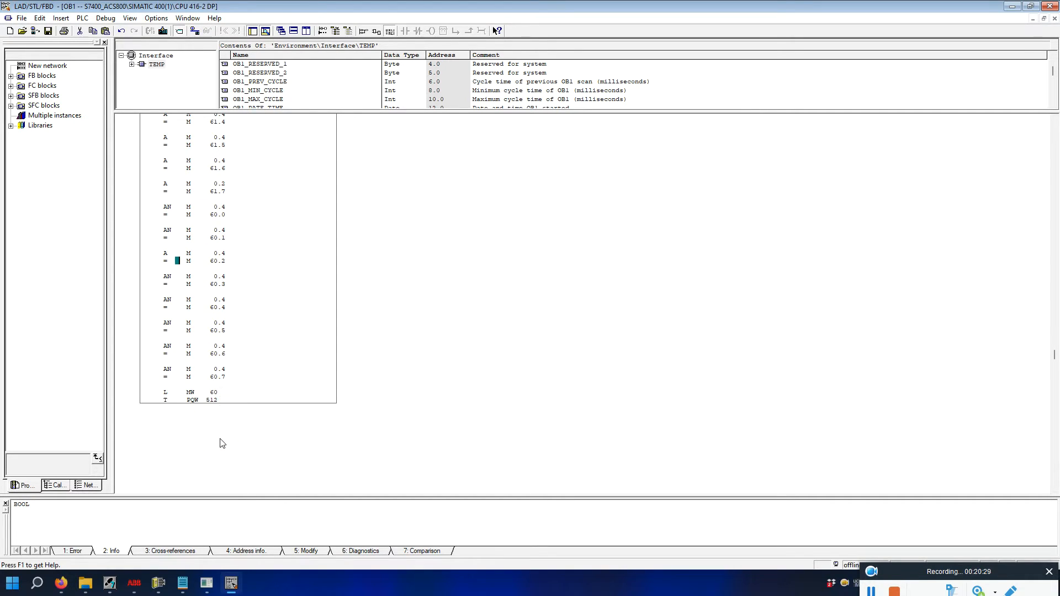
# Place the caret at the end of the T PQW 512 line in Network 3.
pyautogui.click(213, 400)
pyautogui.click(338, 427)
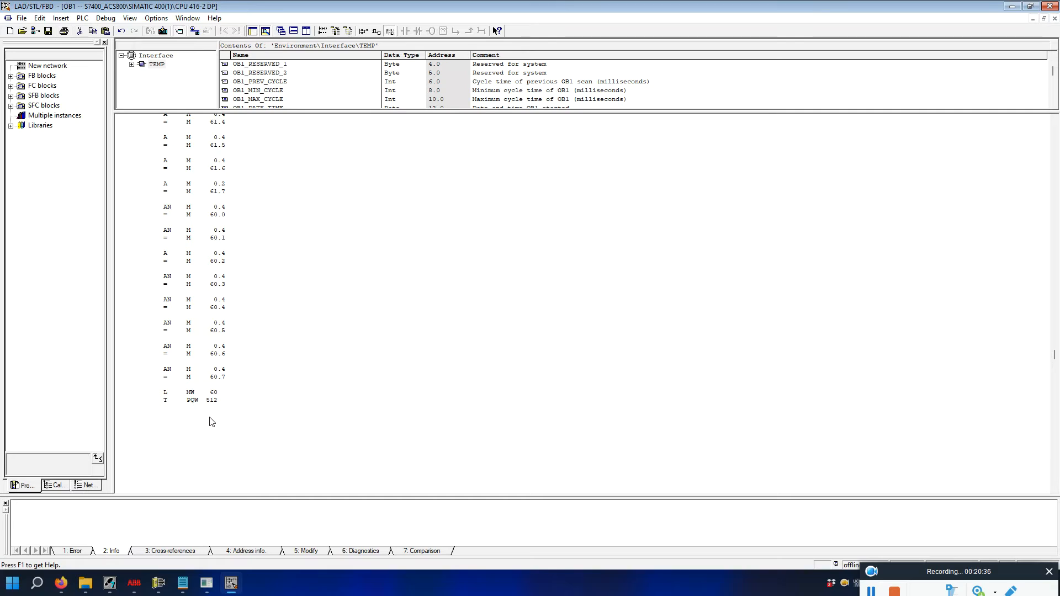
pyautogui.scroll(-2, 210, 420)
pyautogui.click(263, 307)
pyautogui.click(447, 286)
# Insert Network 4 titled 'speed feedback' and check PIW 512 reading W#16#1231 in the monitor table.
pyautogui.hotkey('ctrl', 'r')
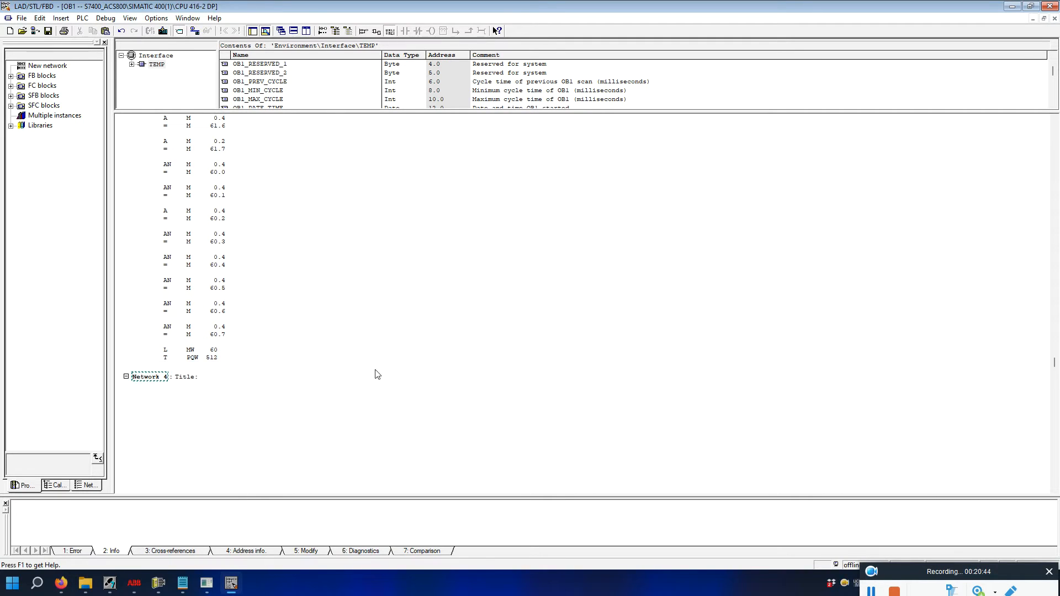
pyautogui.click(213, 378)
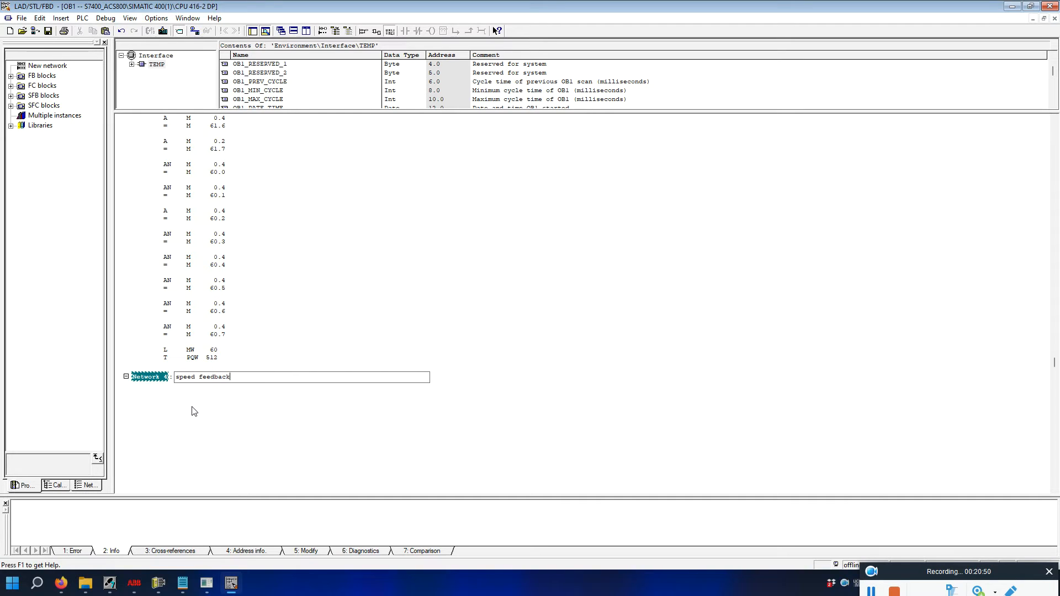
pyautogui.click(175, 398)
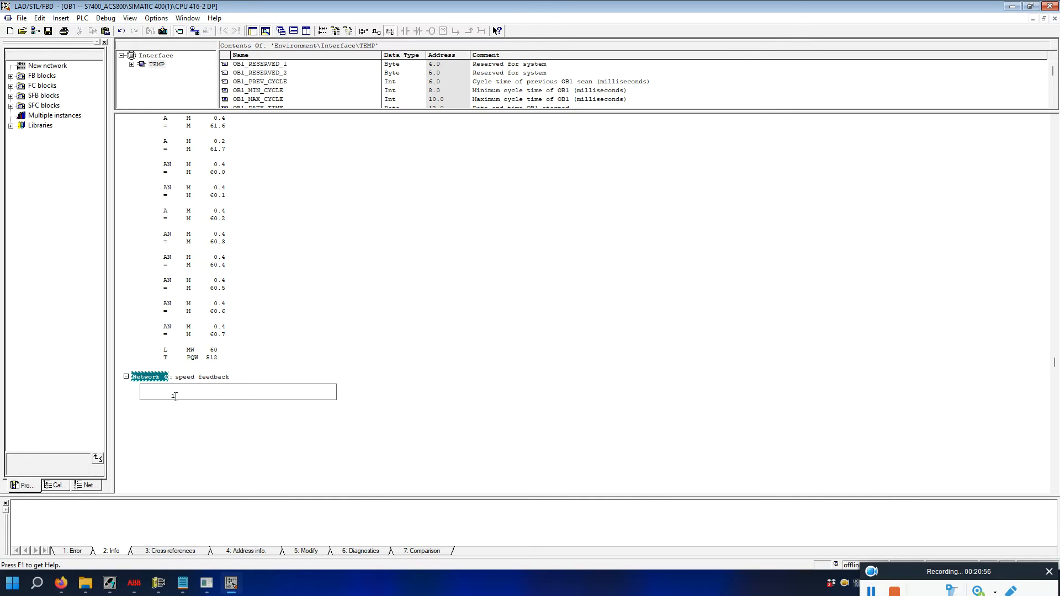
pyautogui.click(206, 583)
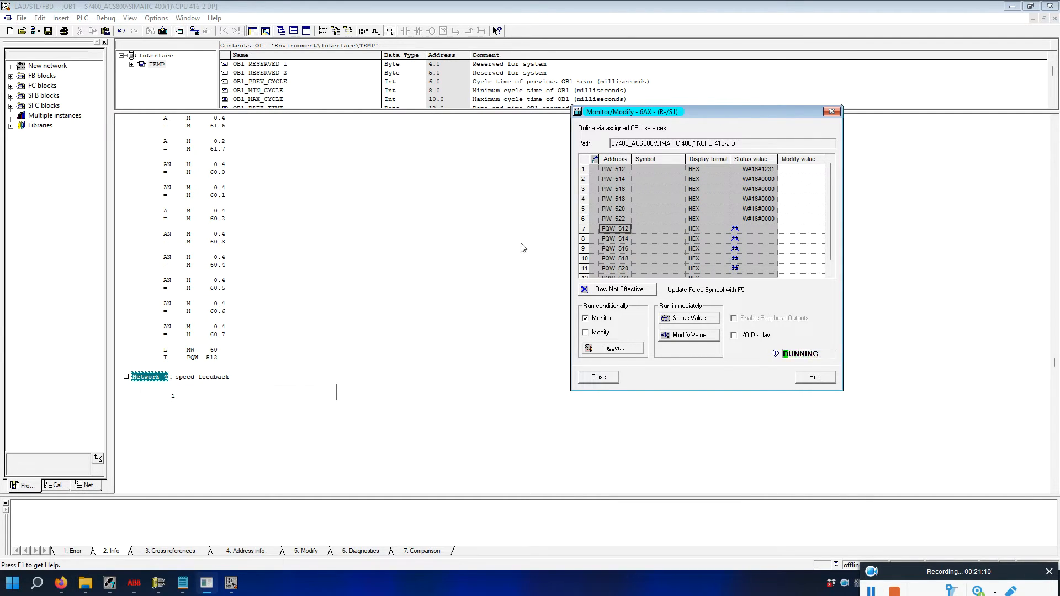
# Enter L PIW 514, L 200, /I, T MW 10 as Network 4's statements.
pyautogui.click(218, 391)
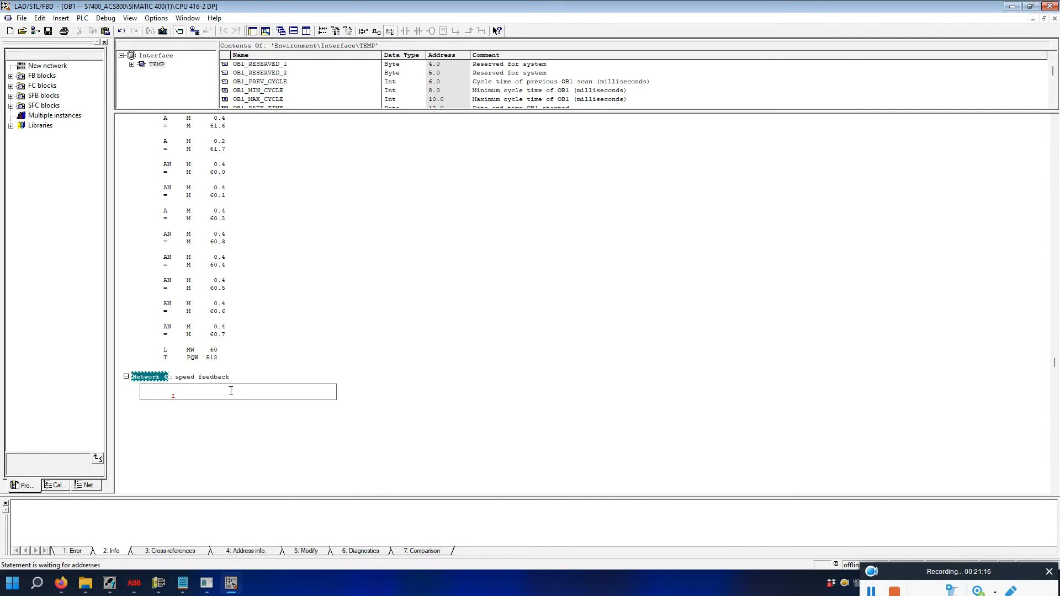
pyautogui.write('piw 514')
pyautogui.press('Return')
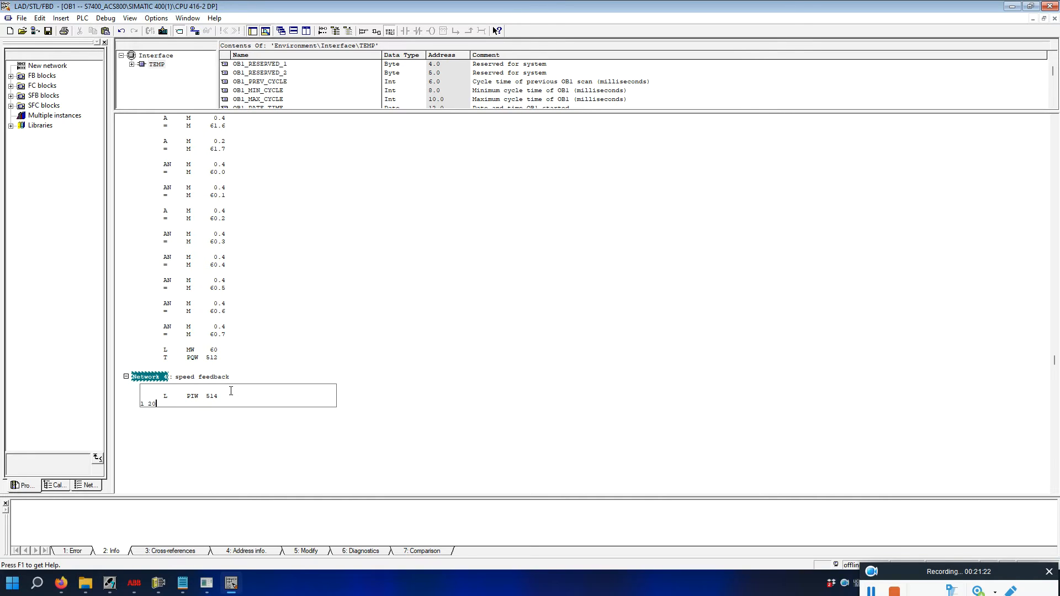
pyautogui.write('l 200')
pyautogui.press('Return')
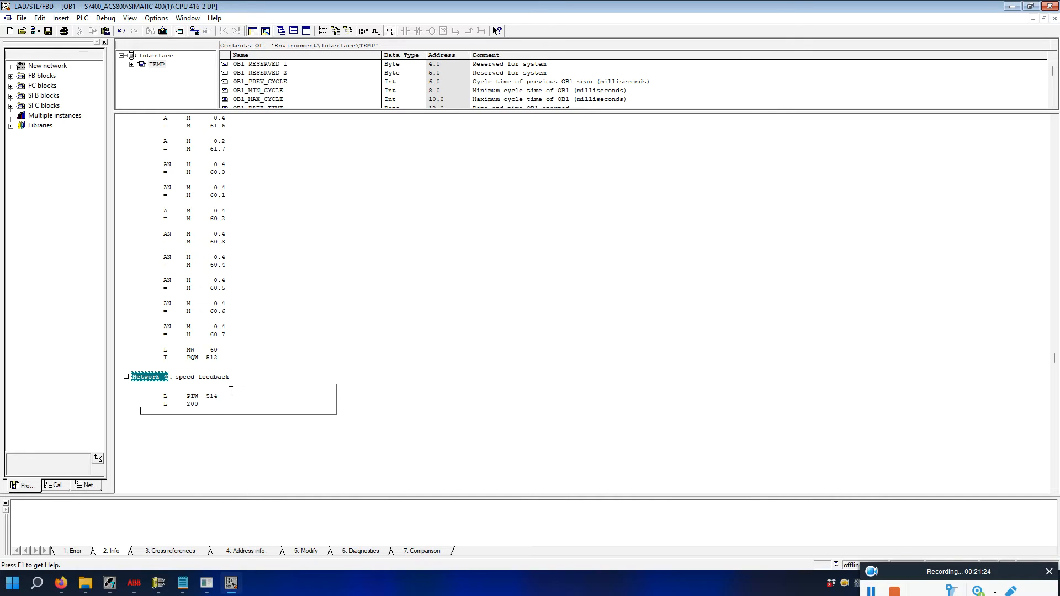
pyautogui.write('/i')
pyautogui.press('Return')
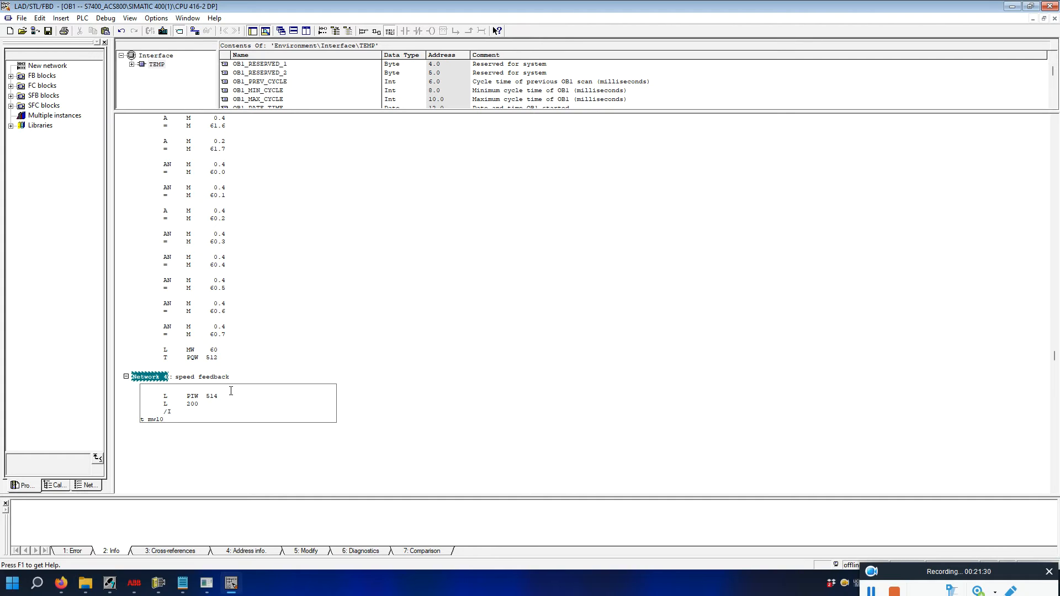
pyautogui.click(489, 449)
pyautogui.click(184, 404)
pyautogui.click(209, 396)
# Check the live input and output word values, then add Network 5 below Network 4.
pyautogui.click(207, 583)
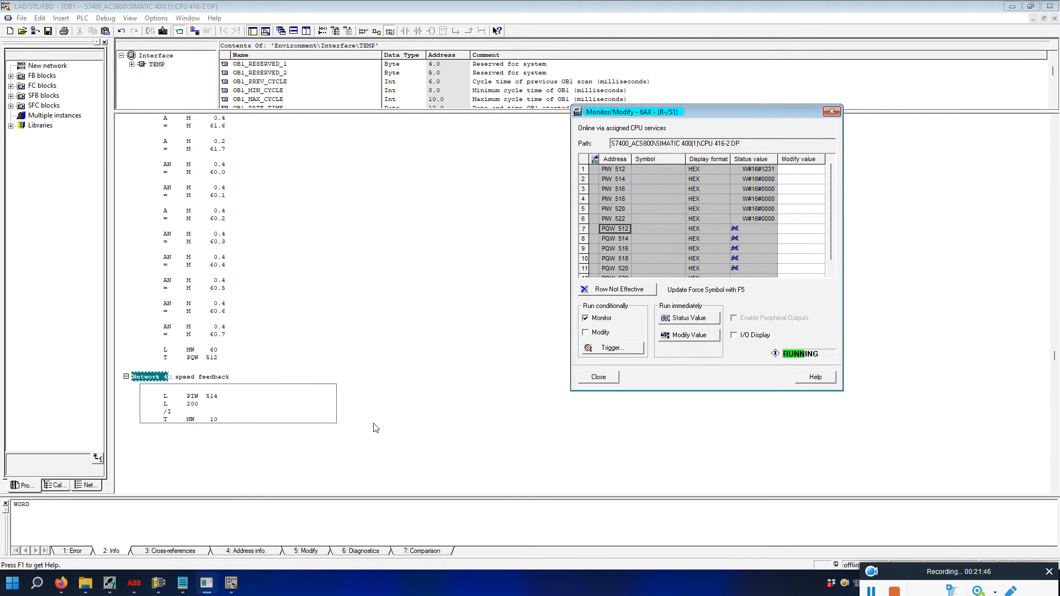
pyautogui.click(357, 416)
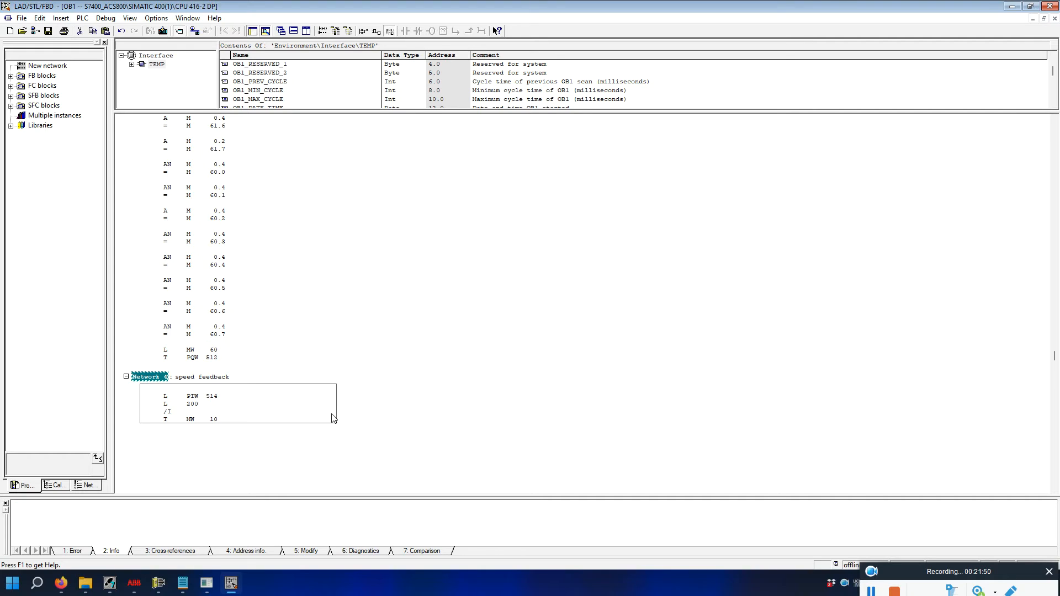
pyautogui.click(332, 413)
pyautogui.click(351, 419)
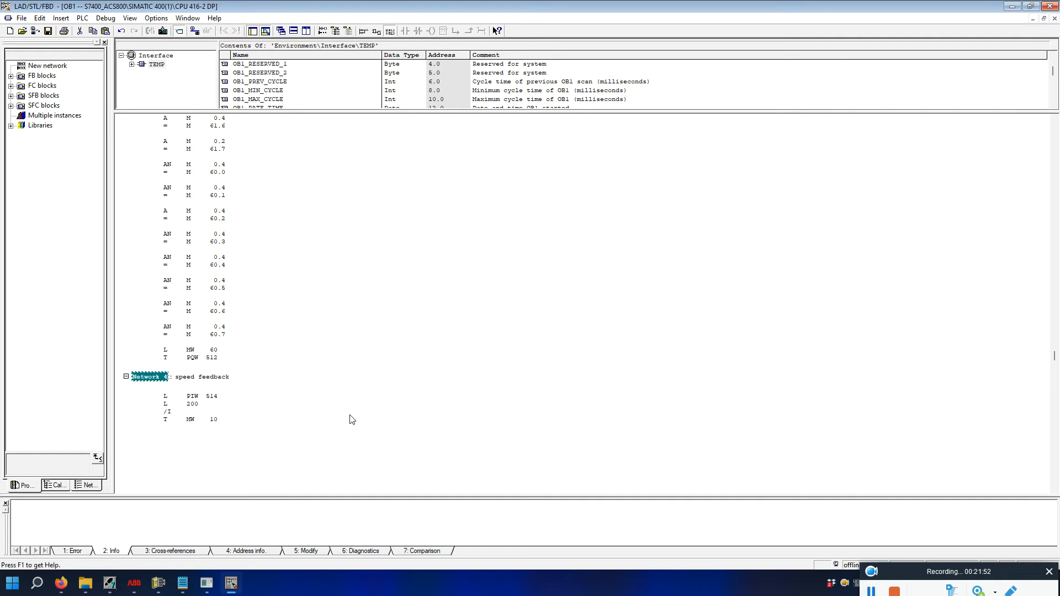
pyautogui.hotkey('ctrl', 'r')
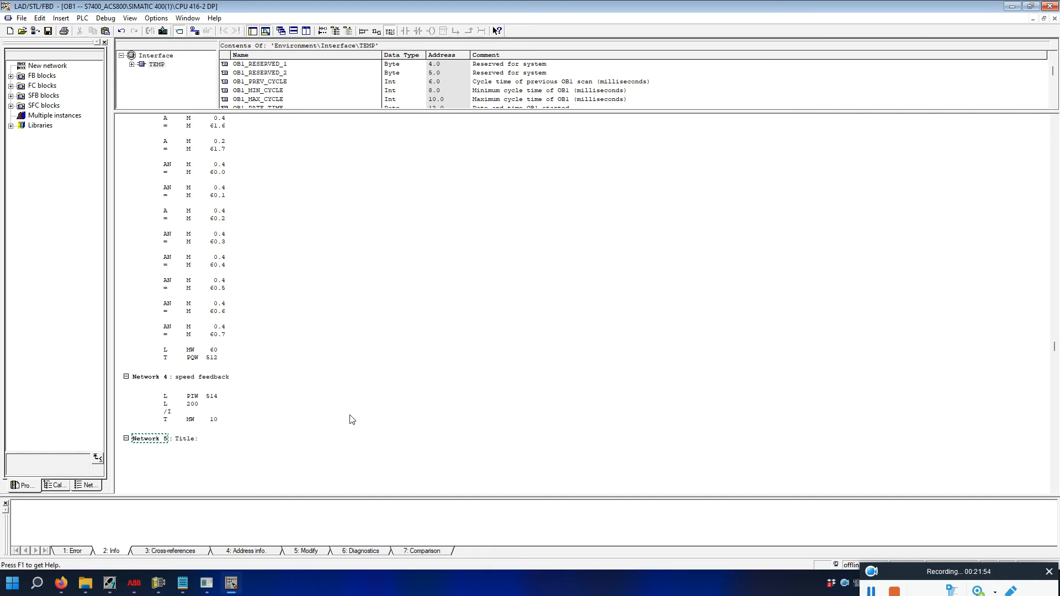
# Title Network 5 'speed ref' and check the PQW 514 row in the monitor table.
pyautogui.click(204, 441)
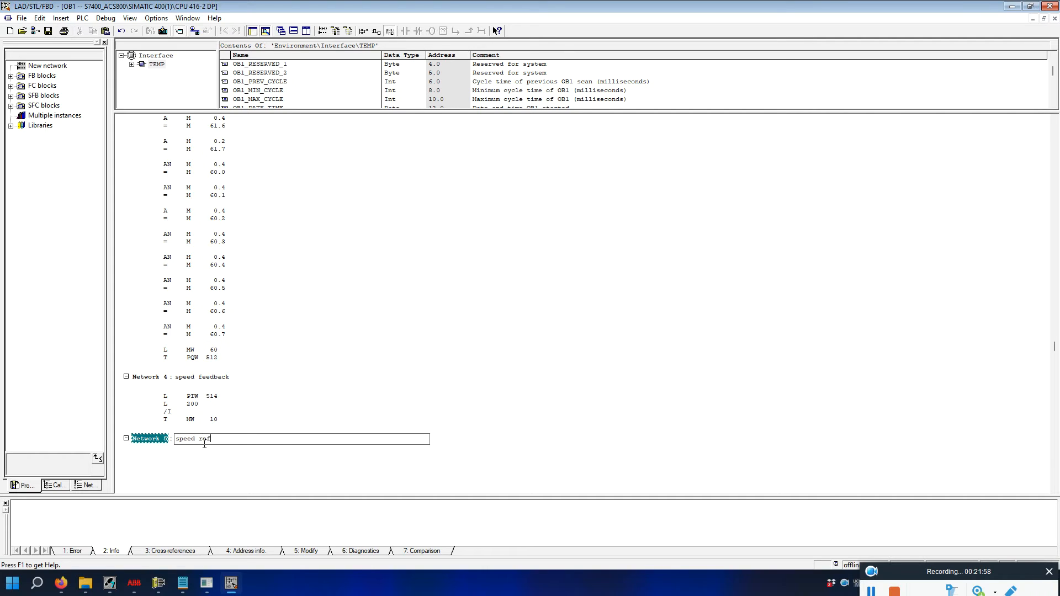
pyautogui.write('speed ref')
pyautogui.click(209, 475)
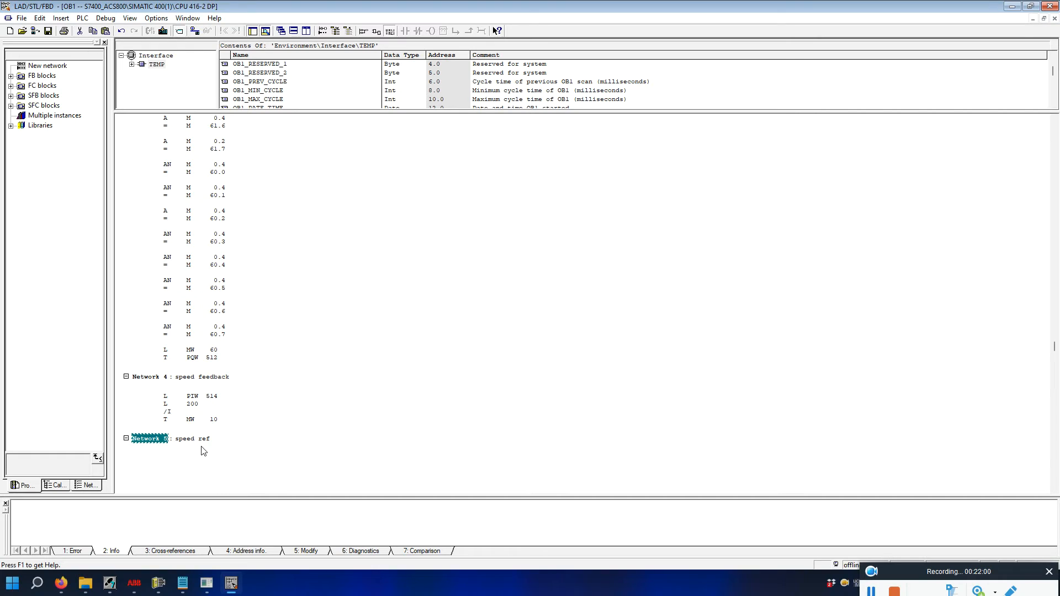
pyautogui.click(203, 454)
pyautogui.click(207, 583)
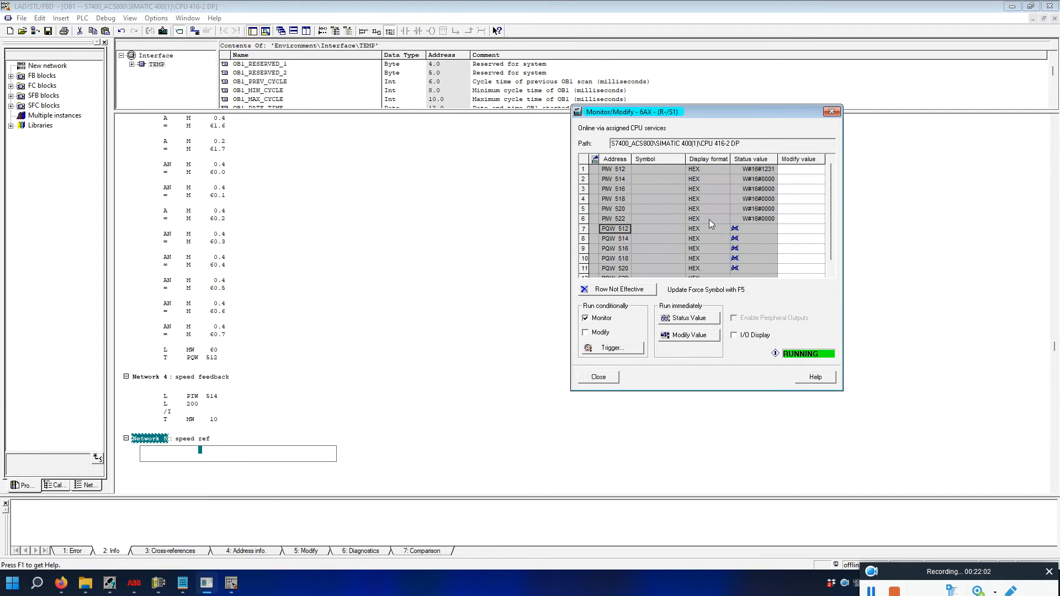
pyautogui.click(612, 241)
pyautogui.click(190, 451)
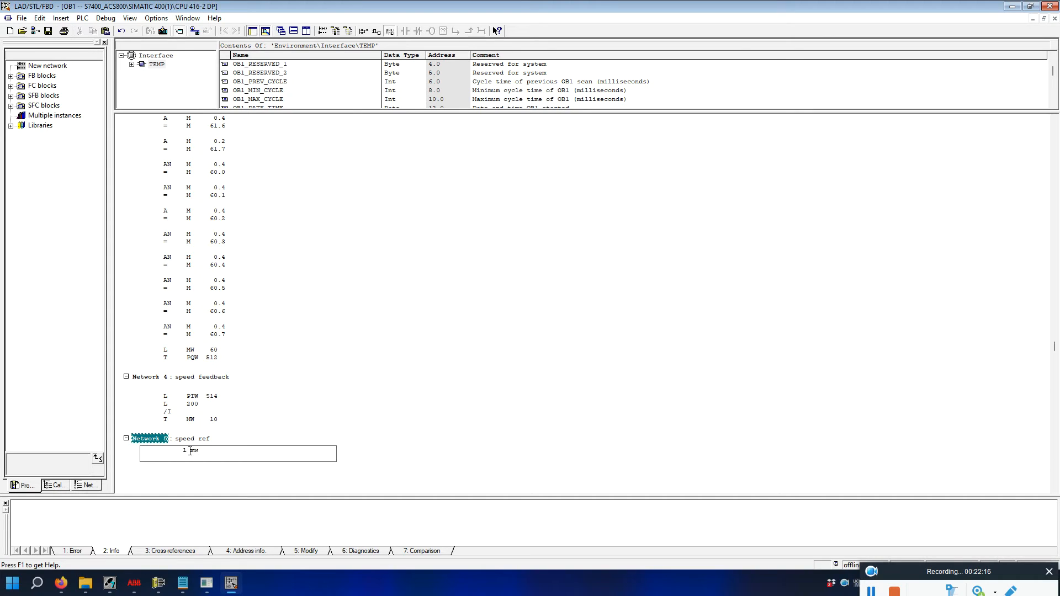
# Enter L MW 20, L 200, *I, T PQW 514 in Network 5 and recheck the live values.
pyautogui.press('Return')
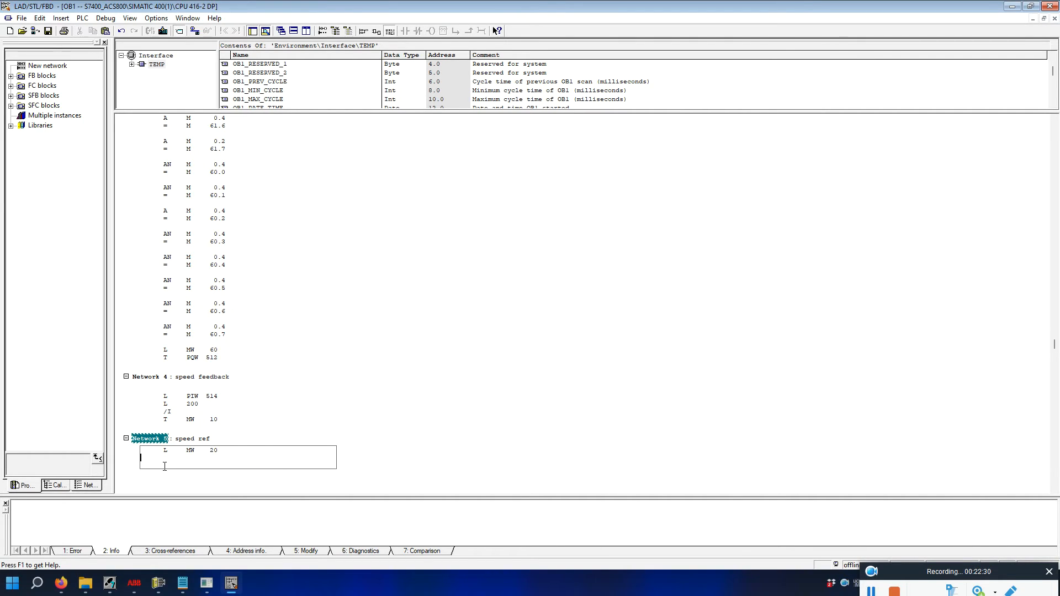
pyautogui.write('00')
pyautogui.press('Return')
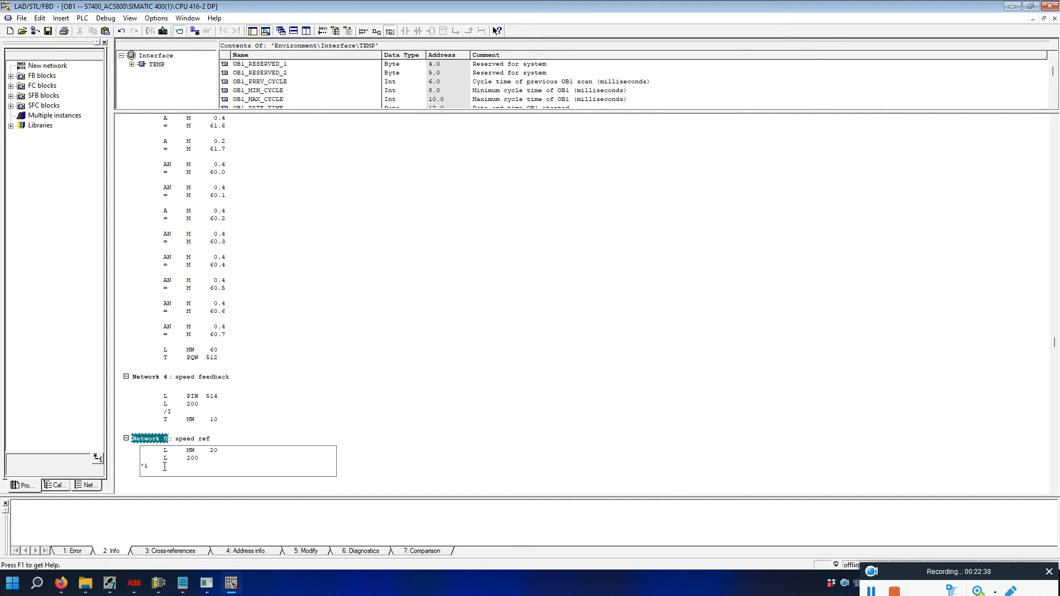
pyautogui.write('/i')
pyautogui.press('Return')
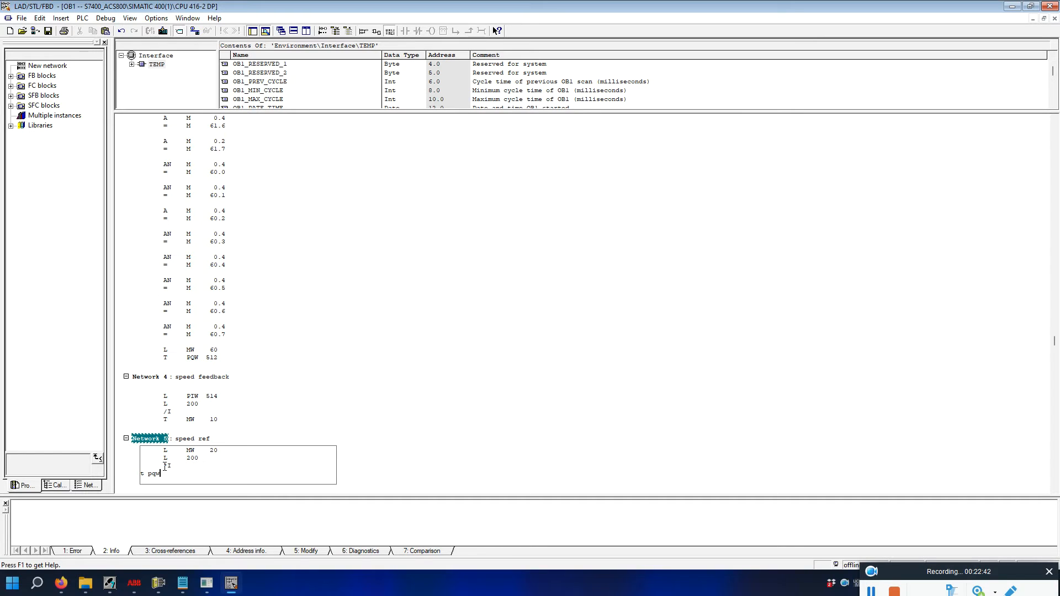
pyautogui.write('t pqw514')
pyautogui.press('Return')
pyautogui.click(194, 450)
pyautogui.click(188, 459)
pyautogui.click(168, 465)
pyautogui.click(205, 582)
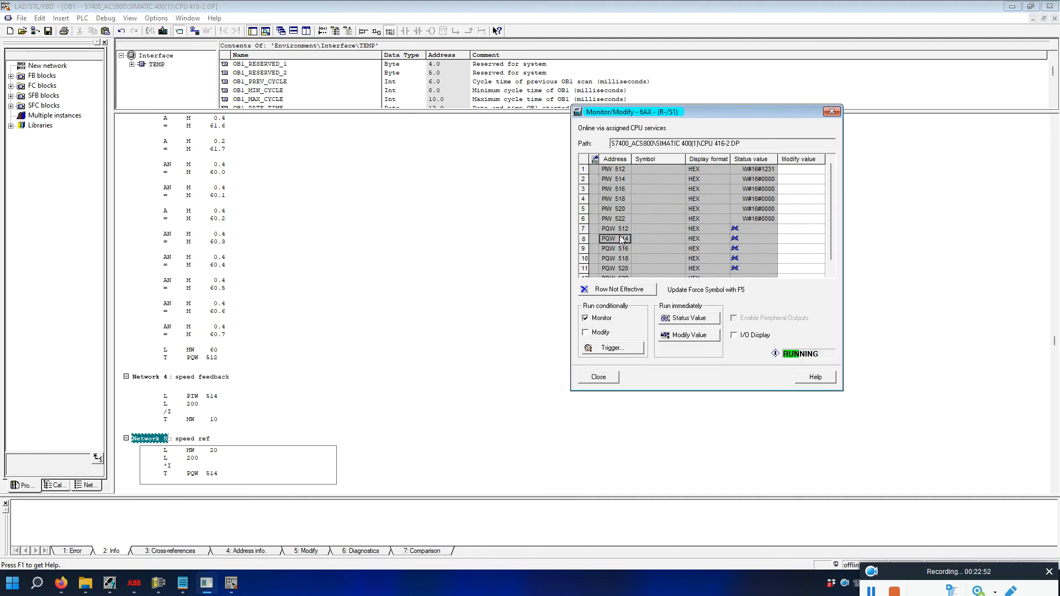
pyautogui.click(375, 458)
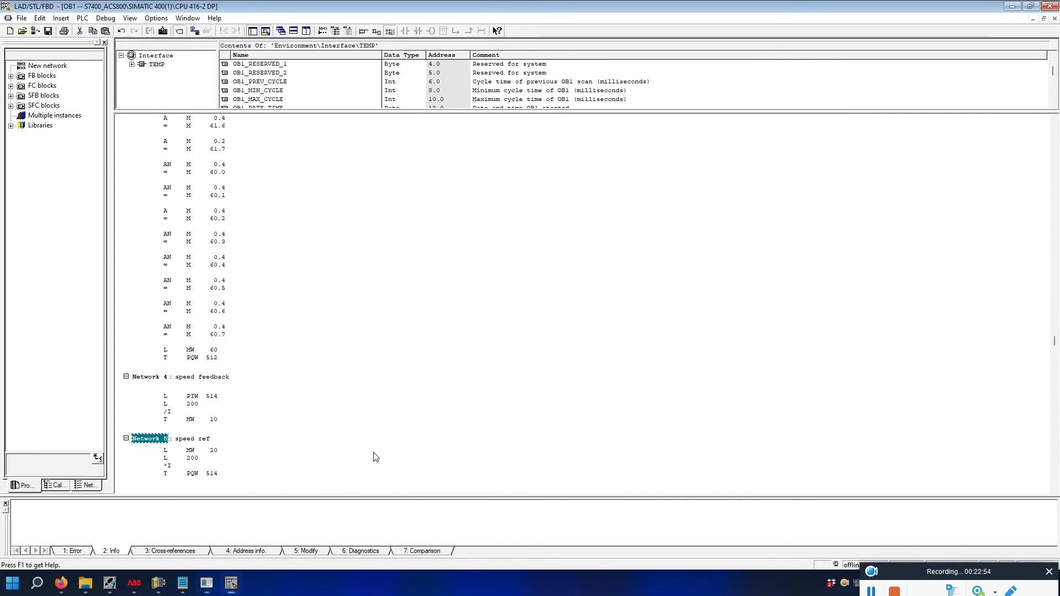
pyautogui.scroll(-1, 321, 421)
# Download the edited OB1 block to the PLC, then close the code editor and monitoring table.
pyautogui.scroll(-2, 321, 422)
pyautogui.scroll(20, 312, 417)
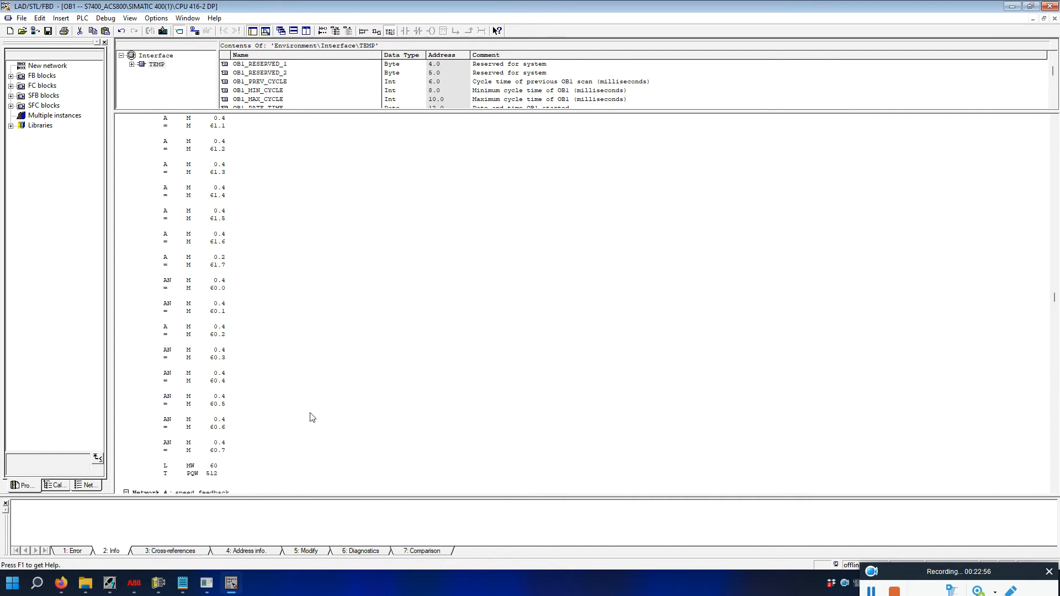
pyautogui.scroll(-20, 312, 420)
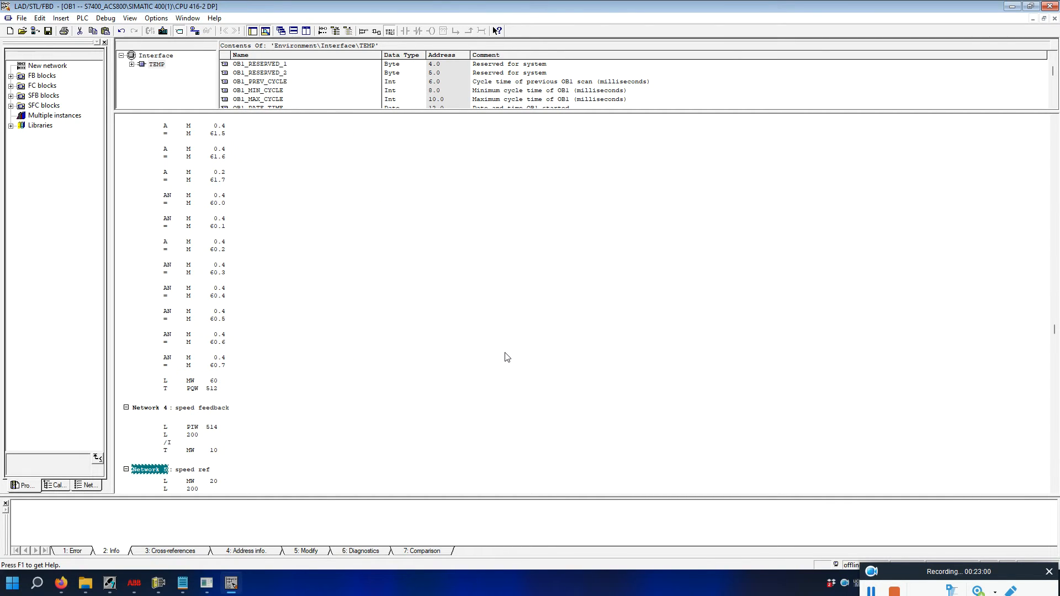
pyautogui.click(163, 31)
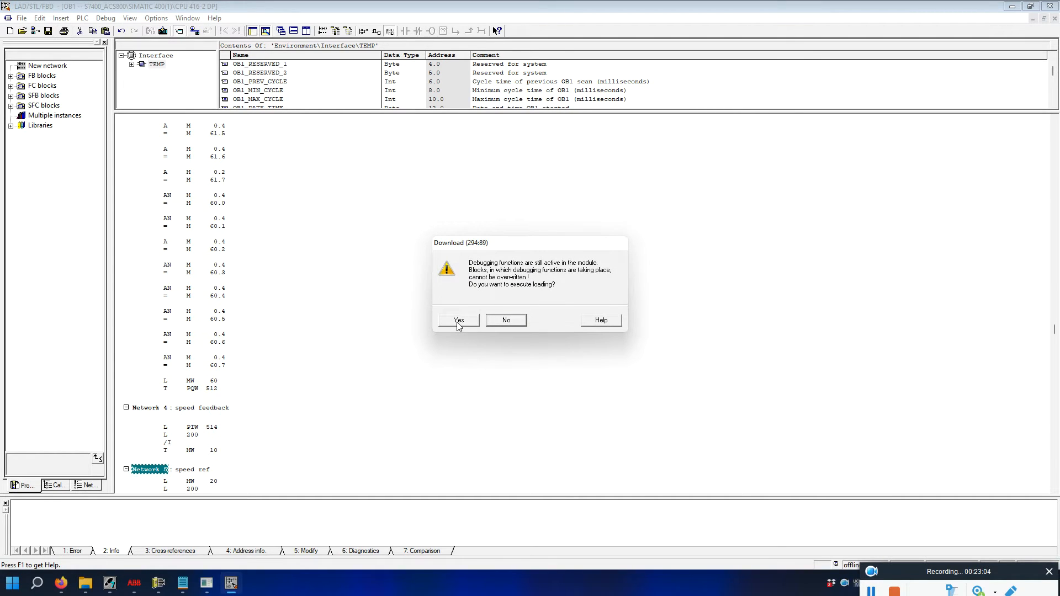
pyautogui.click(512, 323)
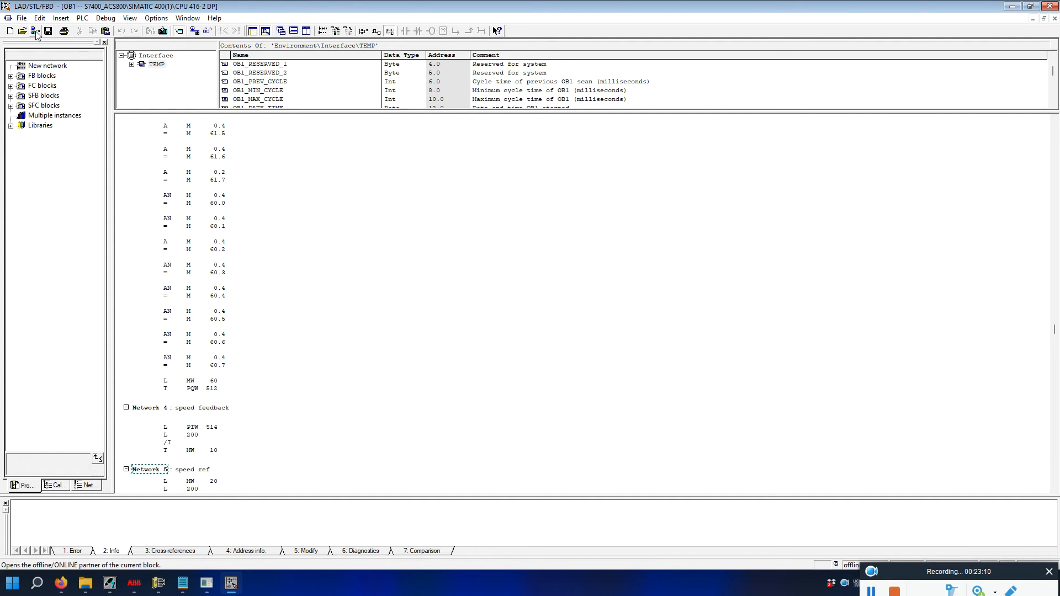
pyautogui.click(1049, 6)
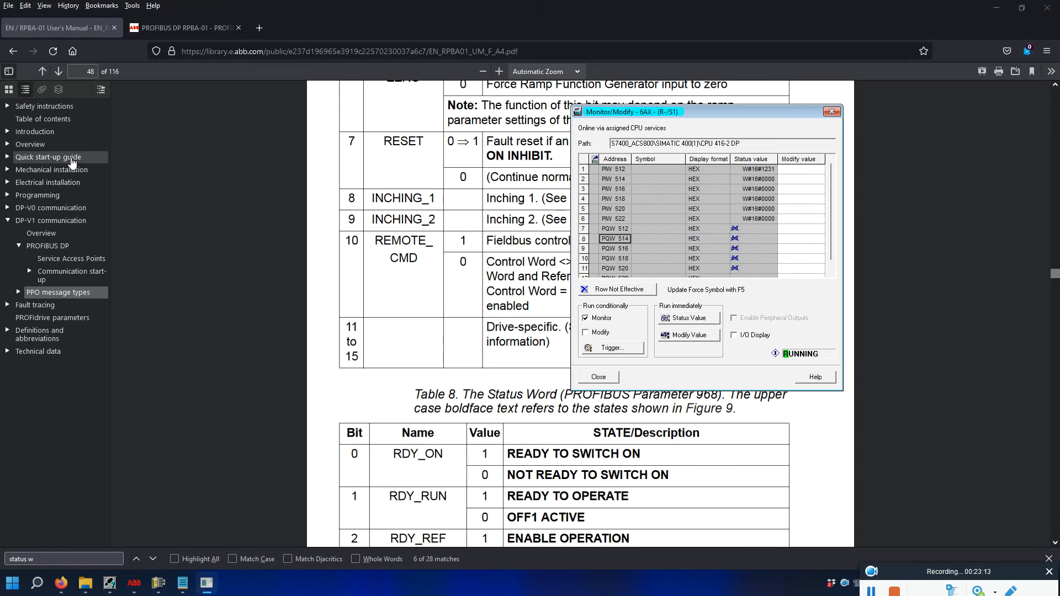
pyautogui.click(832, 111)
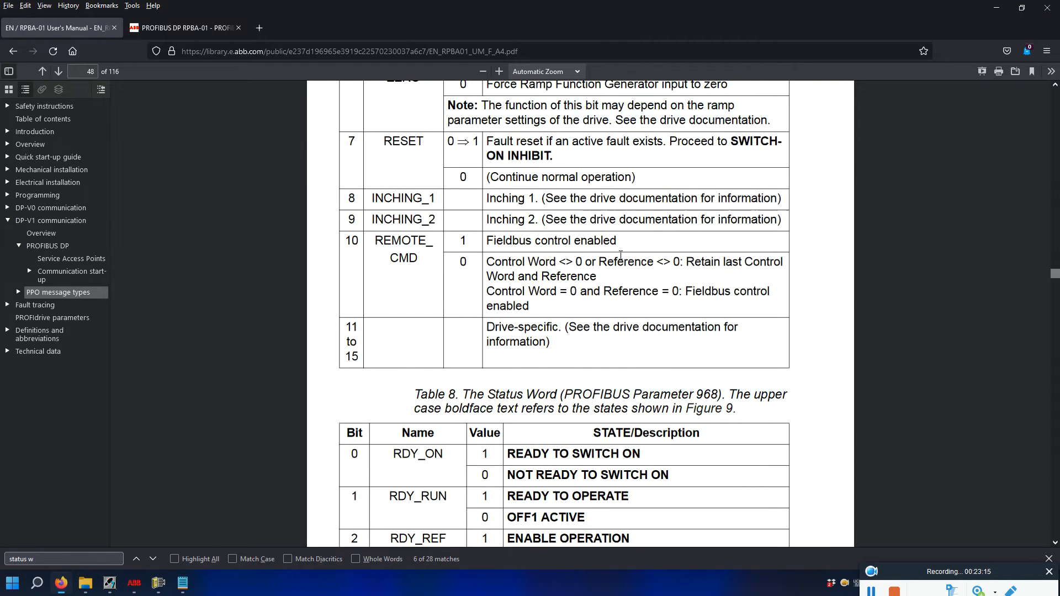
# Download the SIMATIC 400(1) station, overwriting all blocks without restarting, then reopen OB1 from Blocks.
pyautogui.click(109, 583)
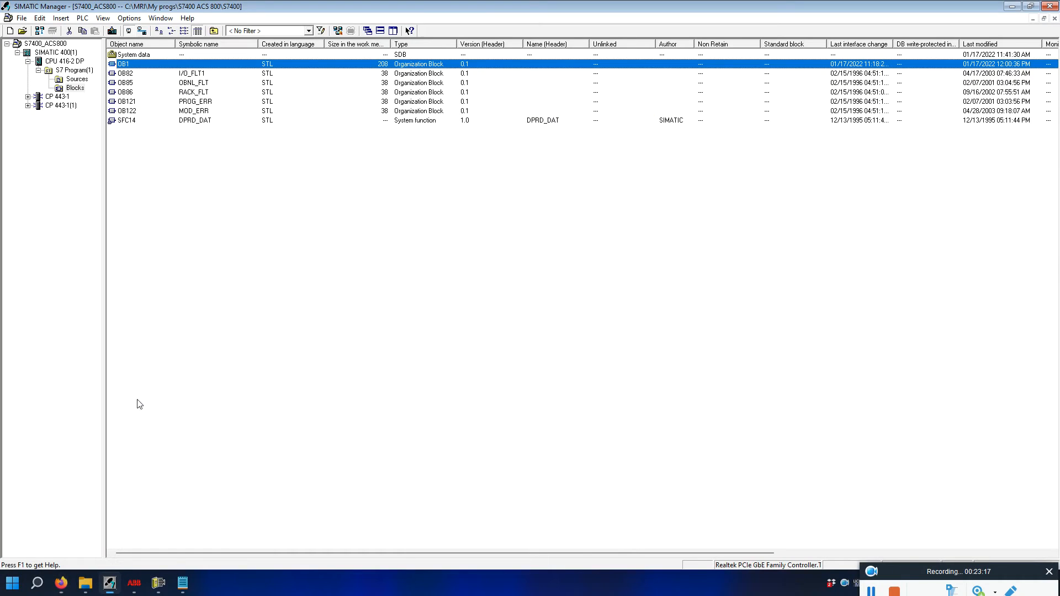
pyautogui.click(64, 51)
pyautogui.click(63, 43)
pyautogui.click(64, 50)
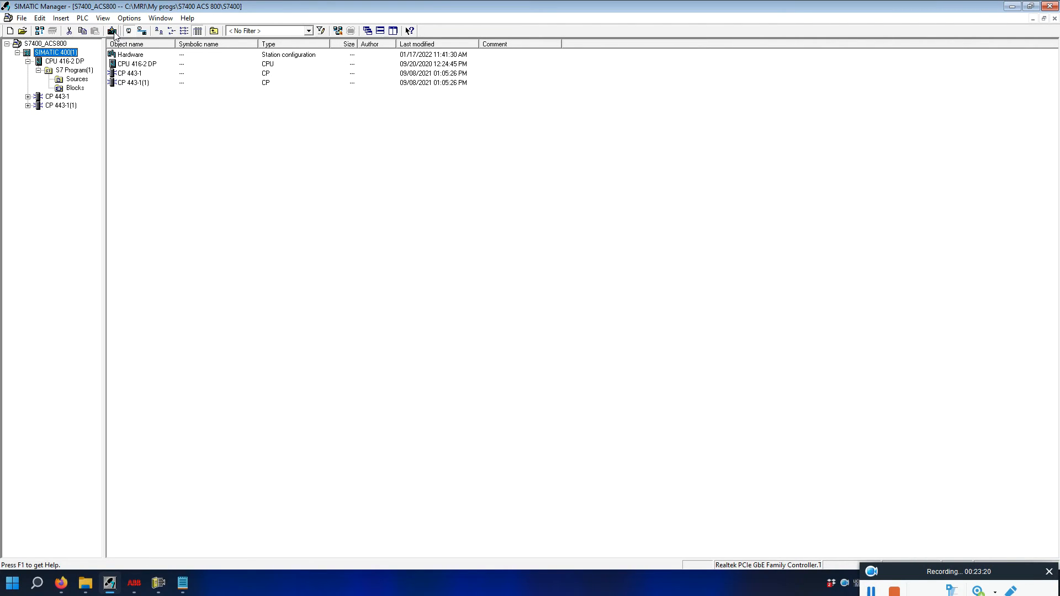
pyautogui.click(112, 32)
pyautogui.click(470, 326)
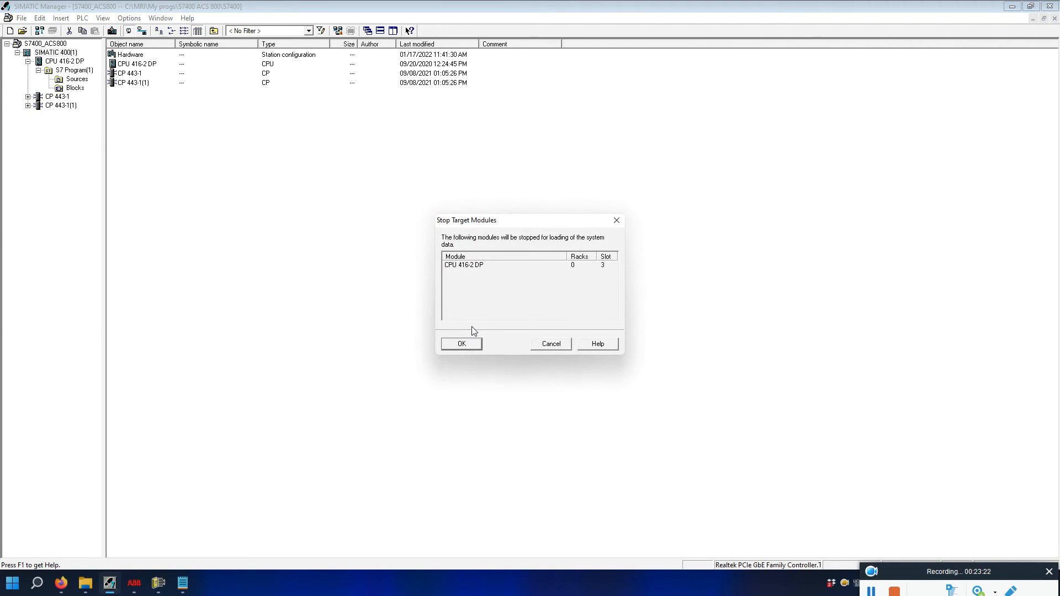
pyautogui.click(462, 344)
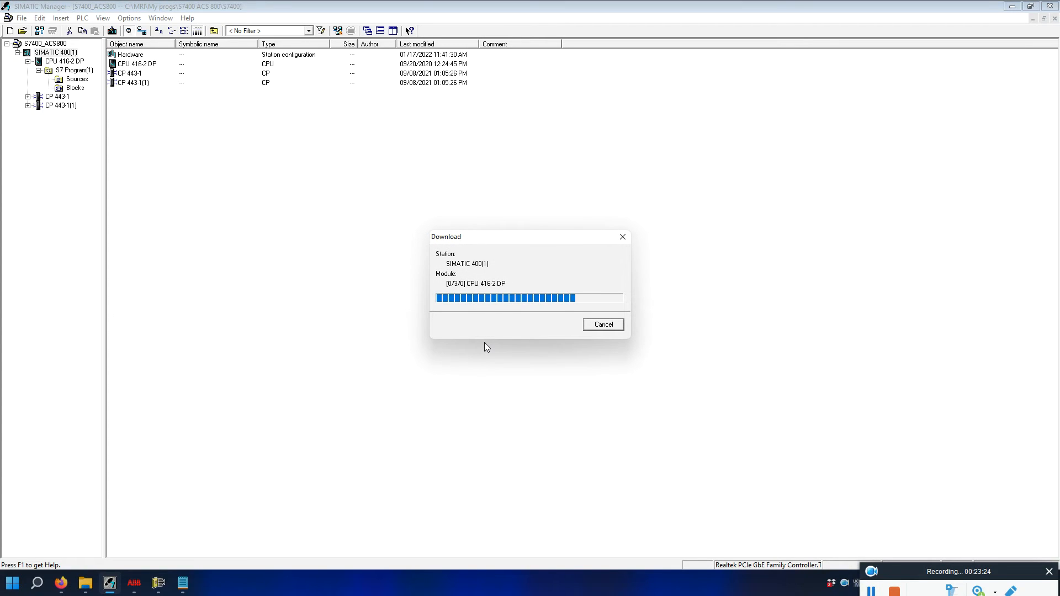
pyautogui.click(455, 321)
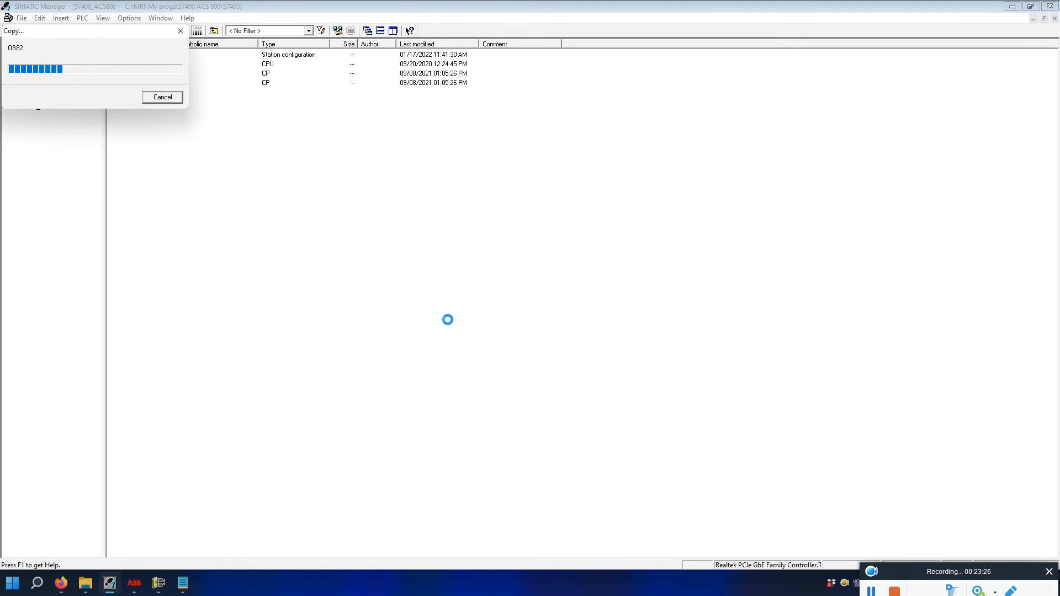
pyautogui.click(459, 319)
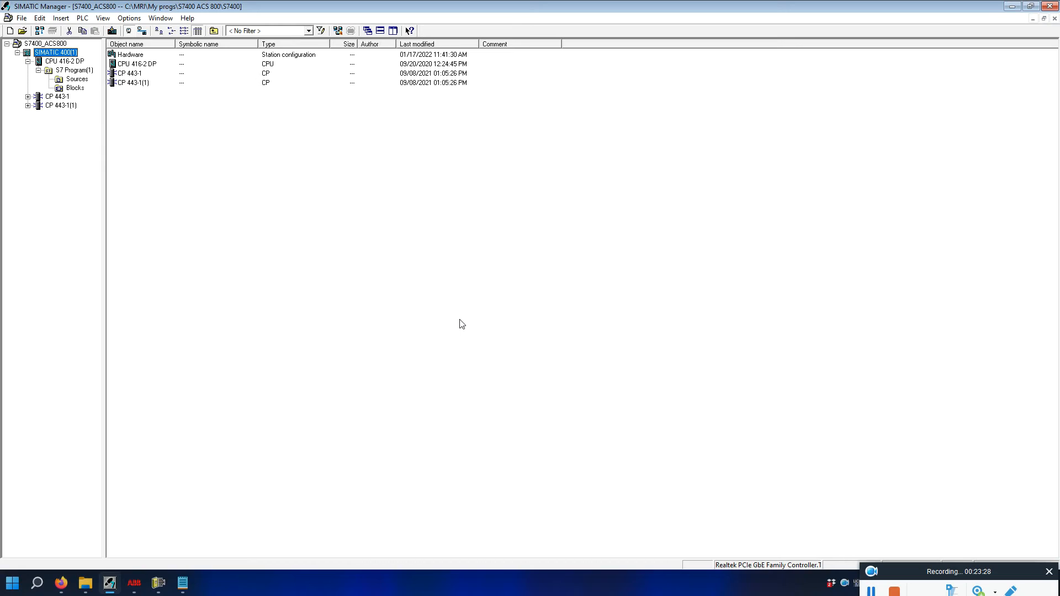
pyautogui.click(80, 88)
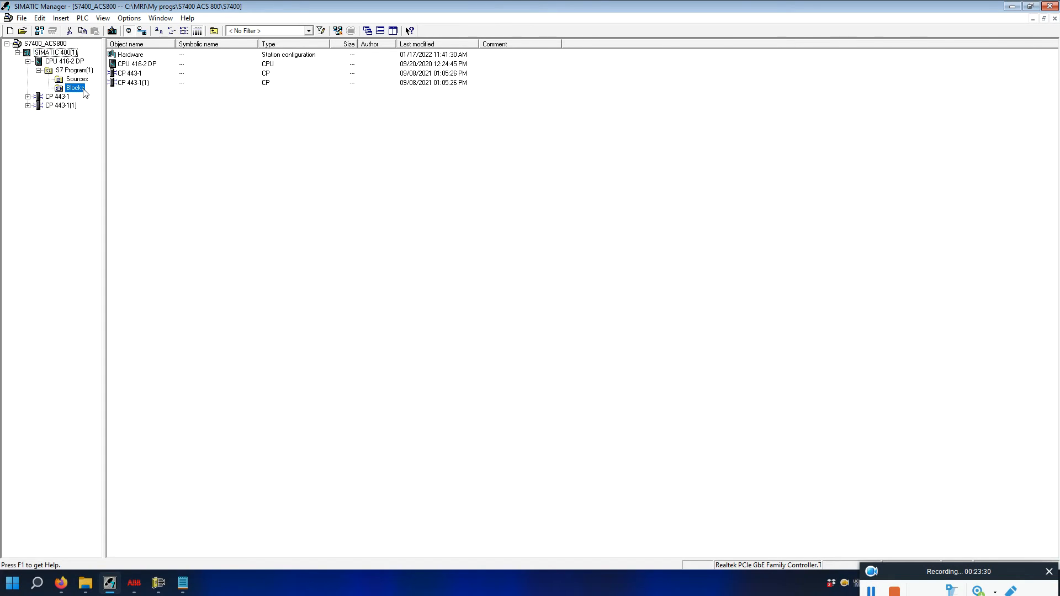
pyautogui.doubleClick(122, 64)
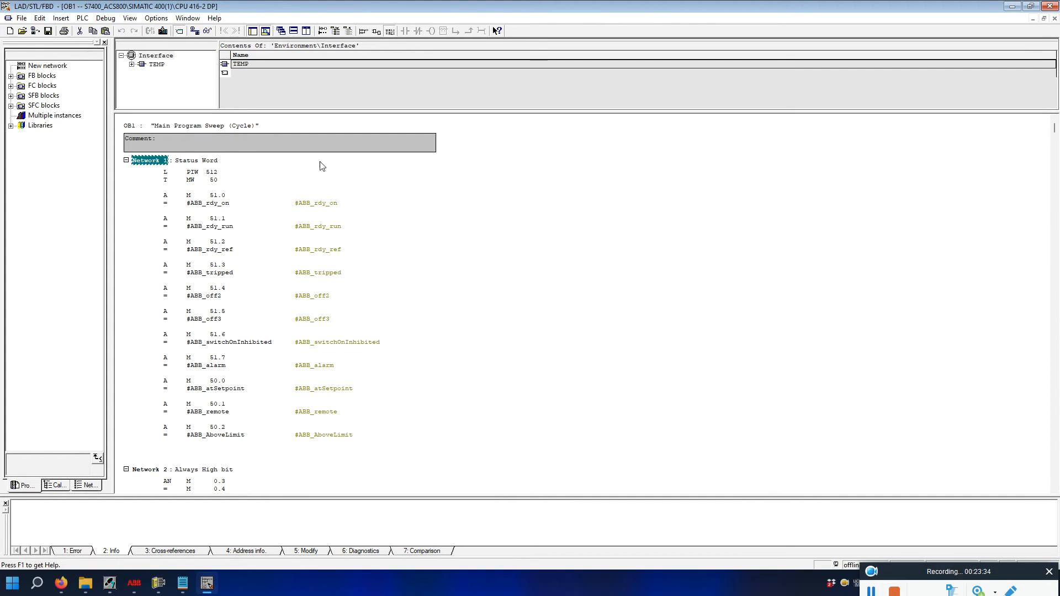
# Monitor OB1 online to see live RLO and STA values, and open the 5: Modify table.
pyautogui.click(208, 30)
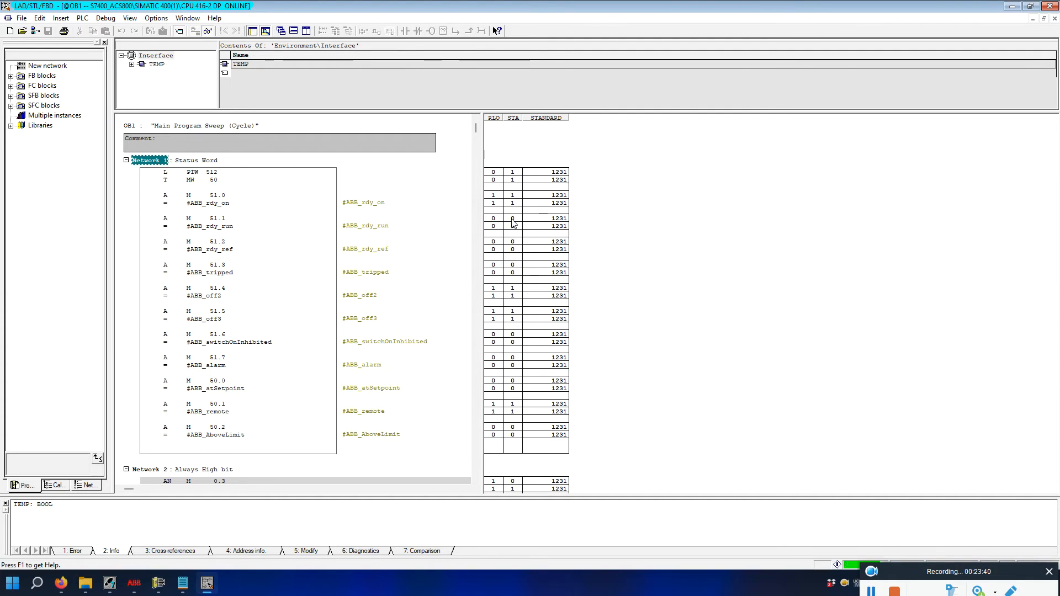
pyautogui.click(235, 203)
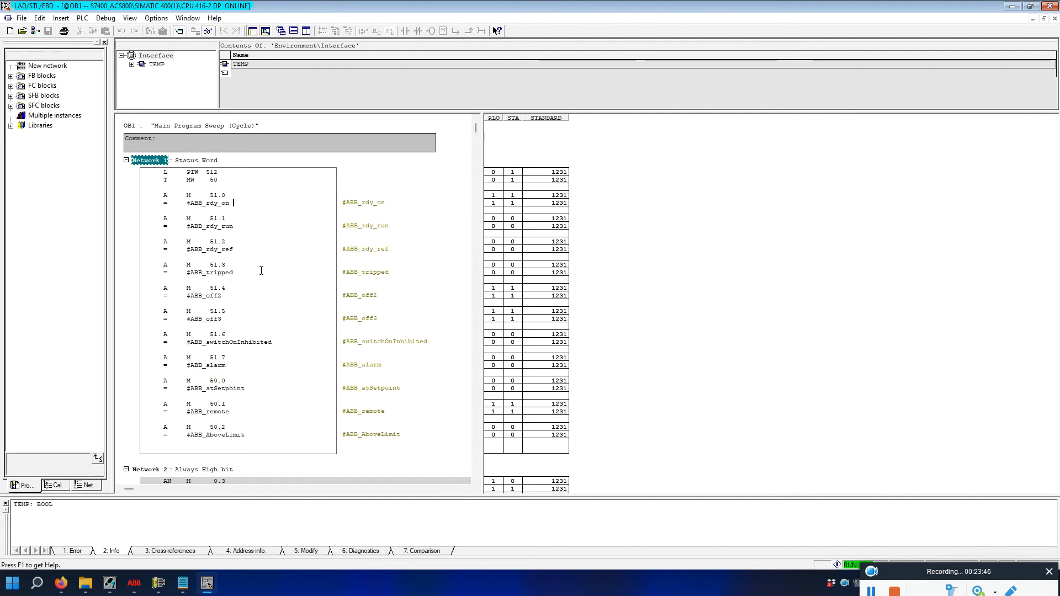
pyautogui.scroll(-15, 599, 279)
pyautogui.scroll(-5, 592, 266)
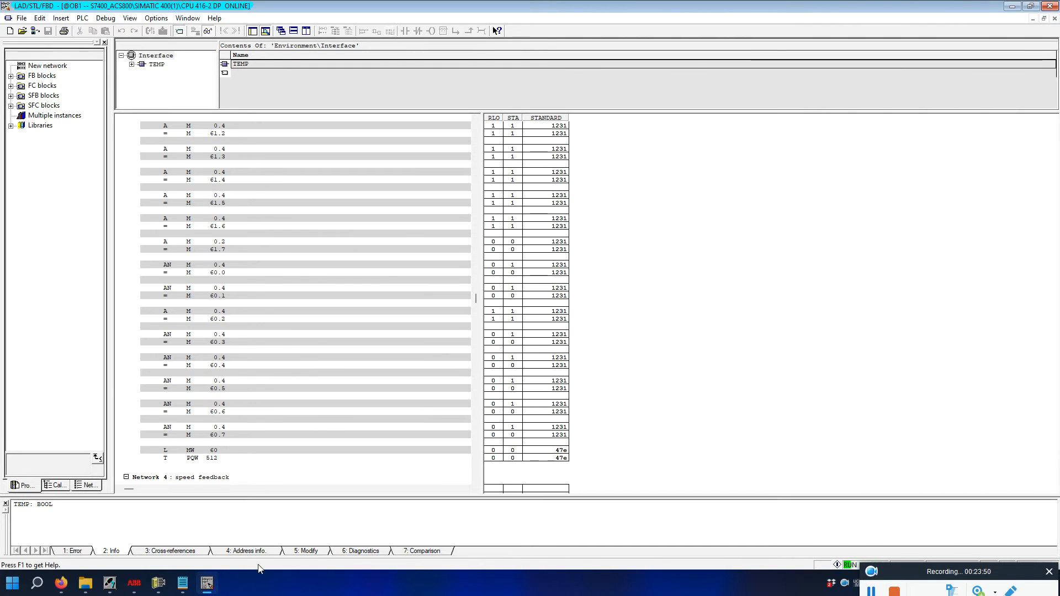
pyautogui.click(317, 552)
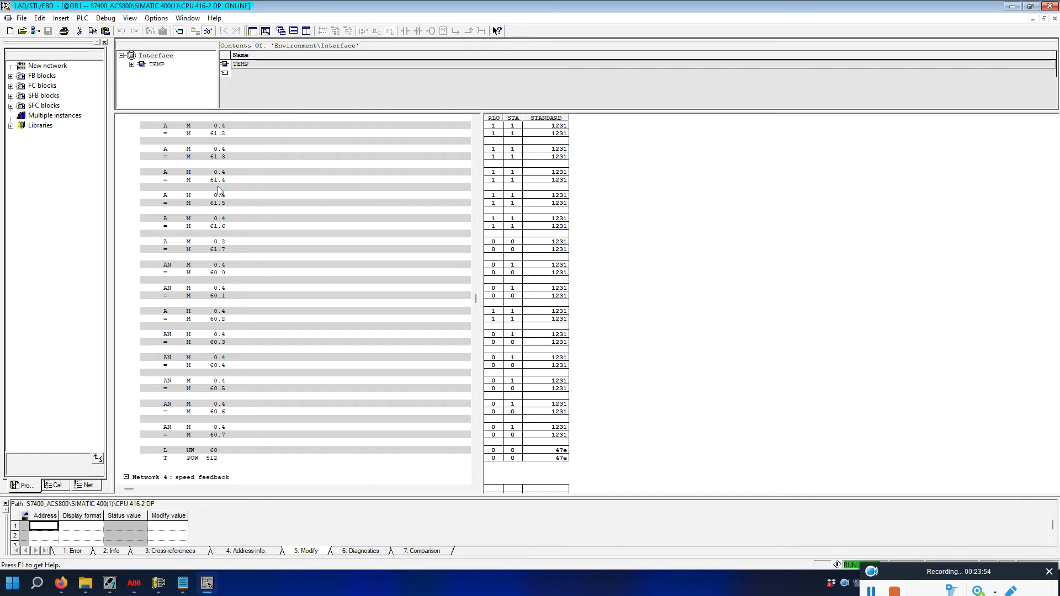
pyautogui.scroll(1, 220, 215)
# Add addresses M 0.2 and M 0.1 to the modify table and enlarge the table area.
pyautogui.click(222, 243)
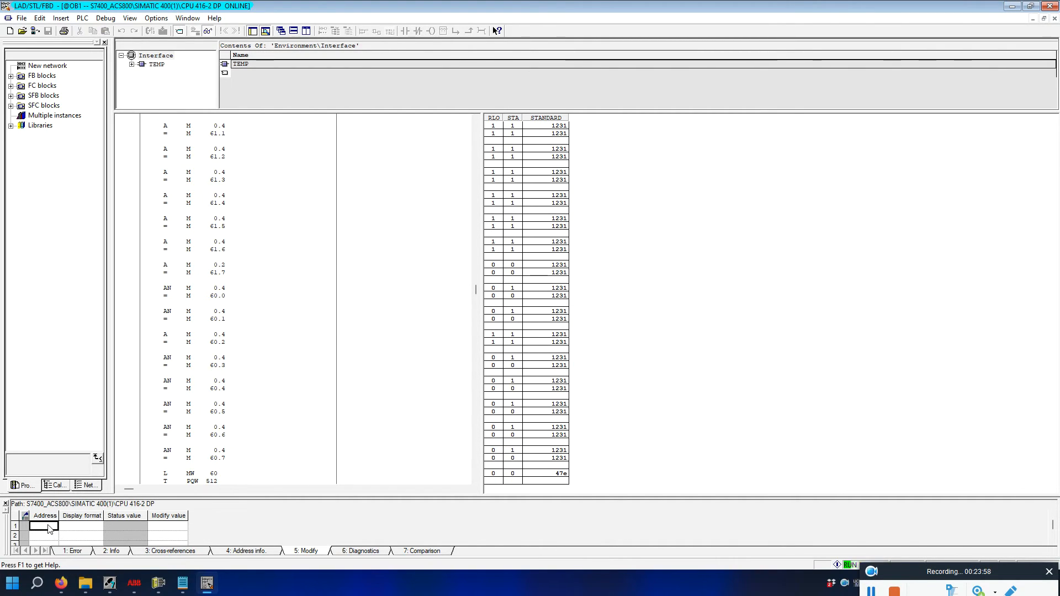
pyautogui.write('m0')
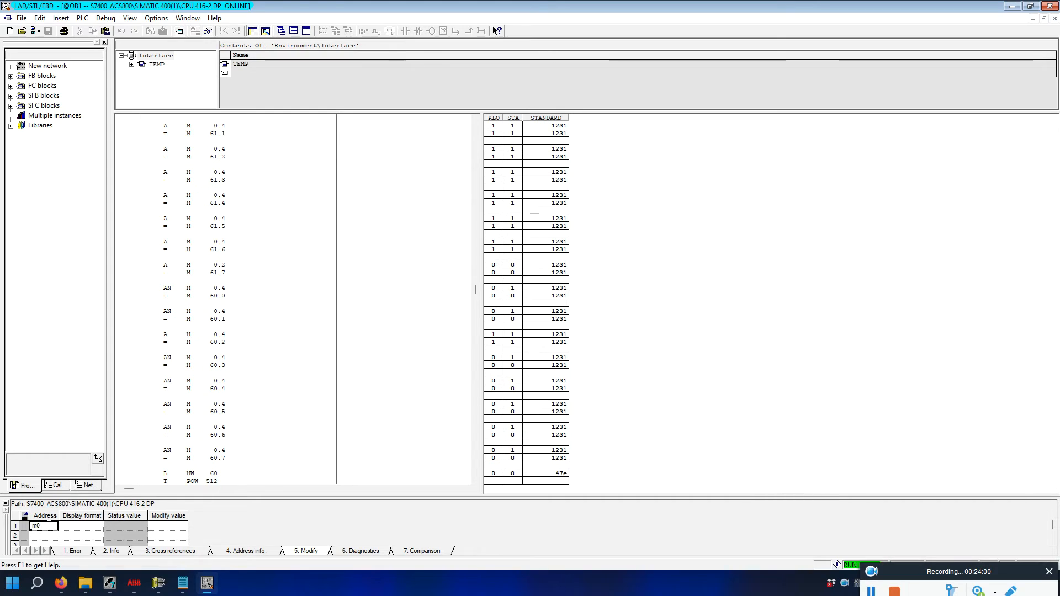
pyautogui.write('.2')
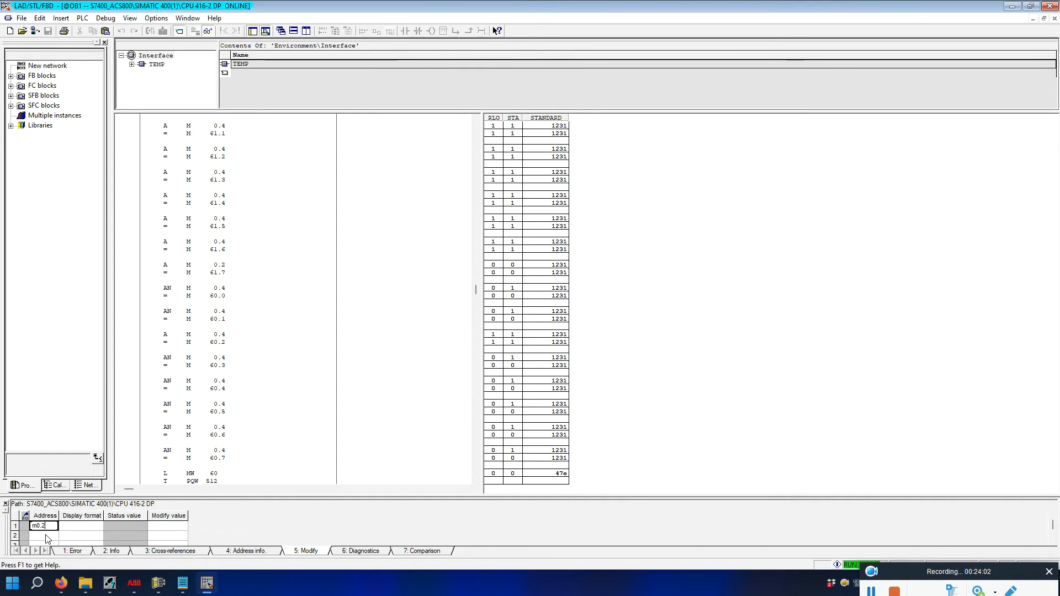
pyautogui.press('Return')
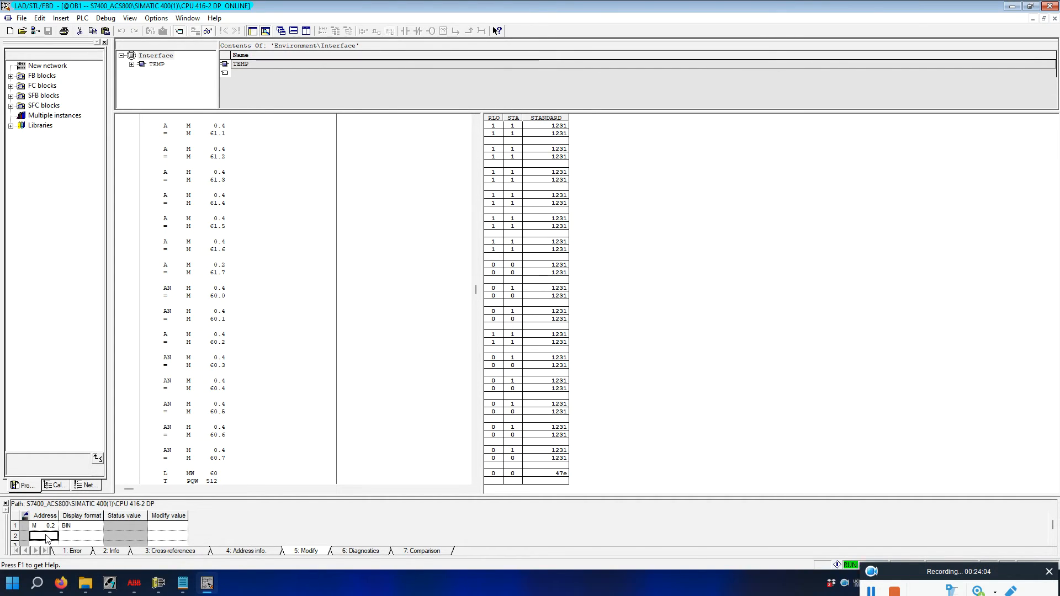
pyautogui.write('m0.1')
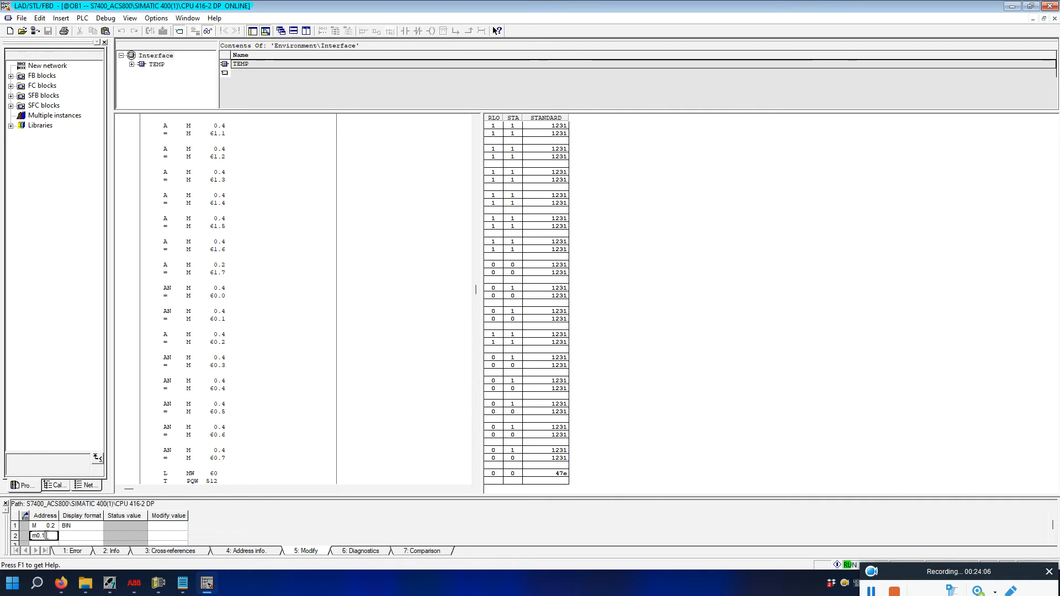
pyautogui.press('Return')
pyautogui.scroll(4, 294, 248)
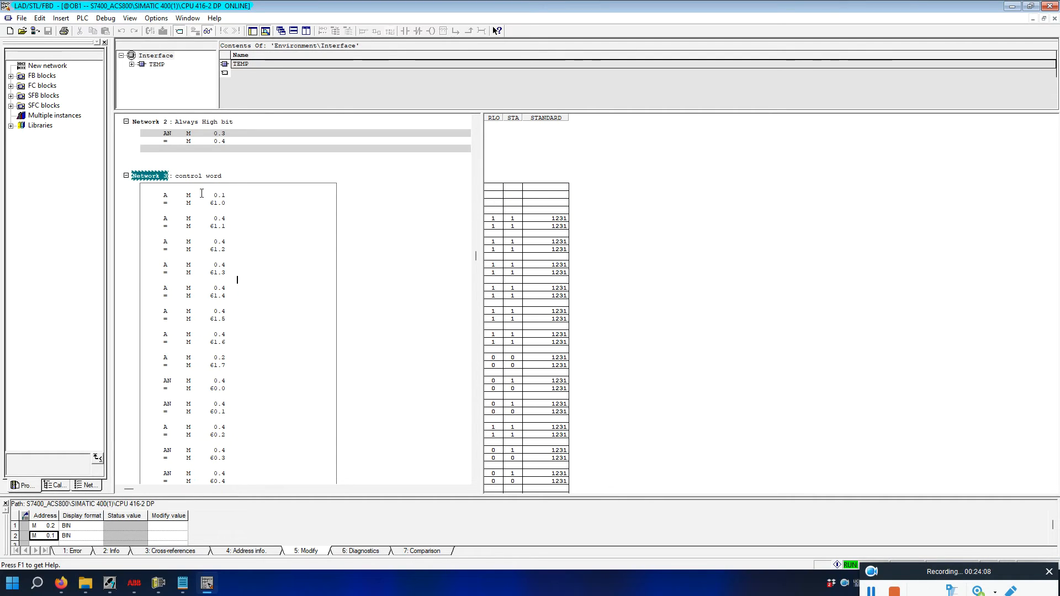
pyautogui.scroll(-10, 403, 317)
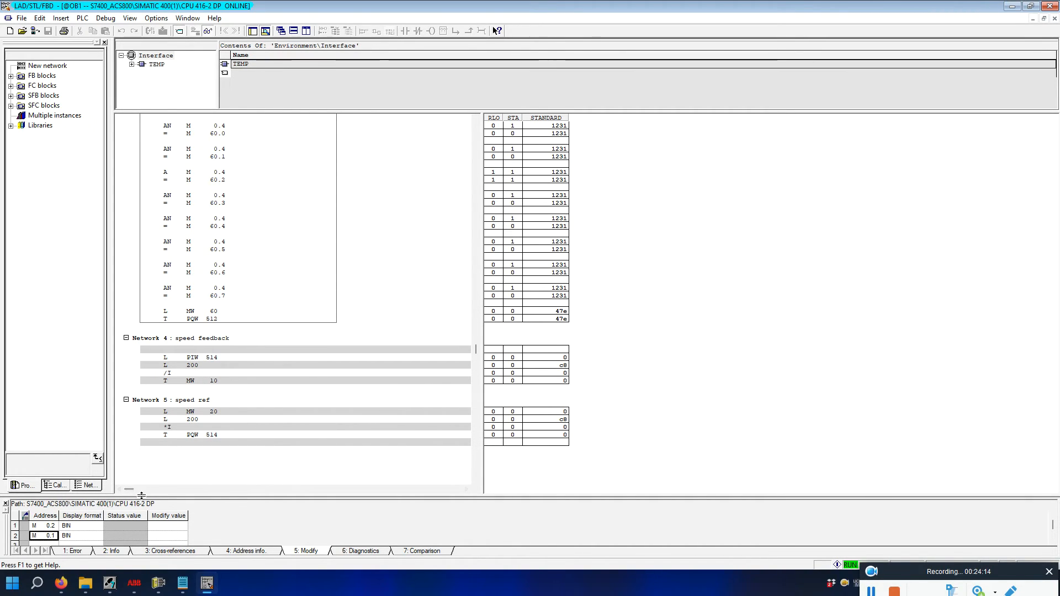
pyautogui.moveTo(138, 497); pyautogui.dragTo(138, 422)
# Add MW 10 and MW 20 to the table with DEC display format.
pyautogui.click(39, 471)
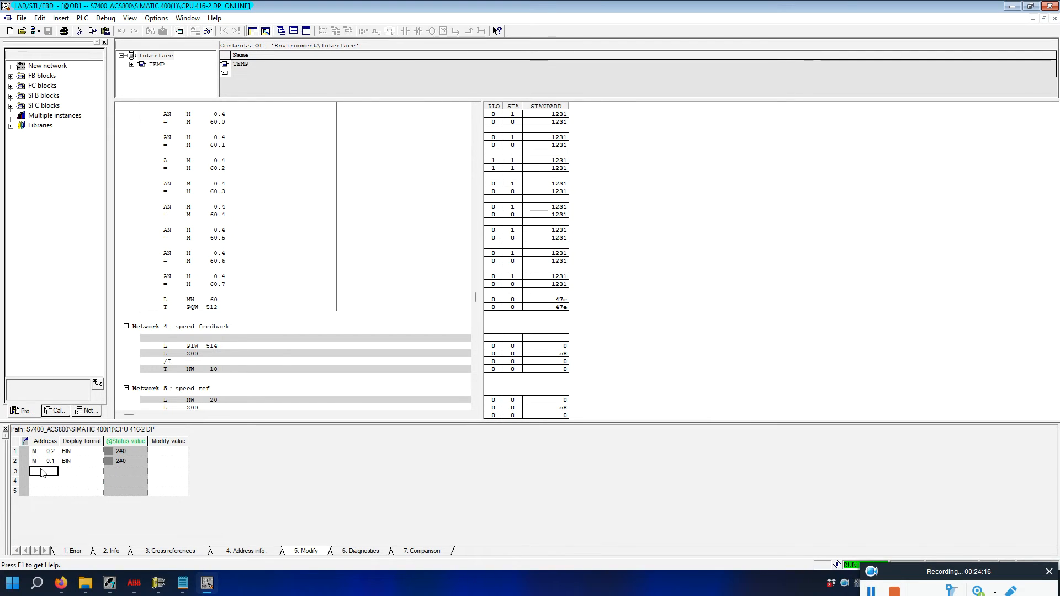
pyautogui.write('mw10')
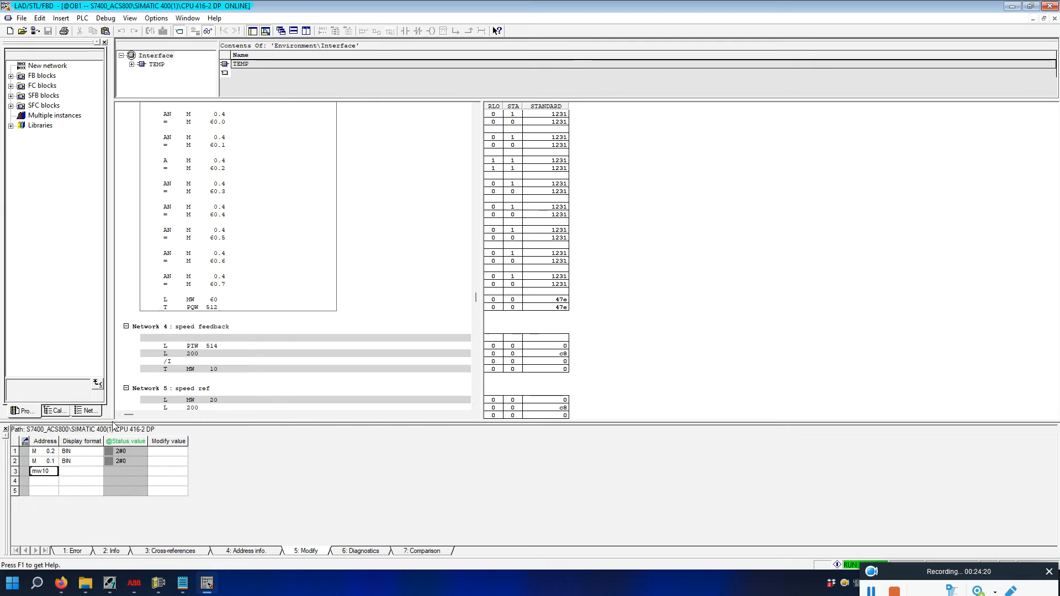
pyautogui.press('Return')
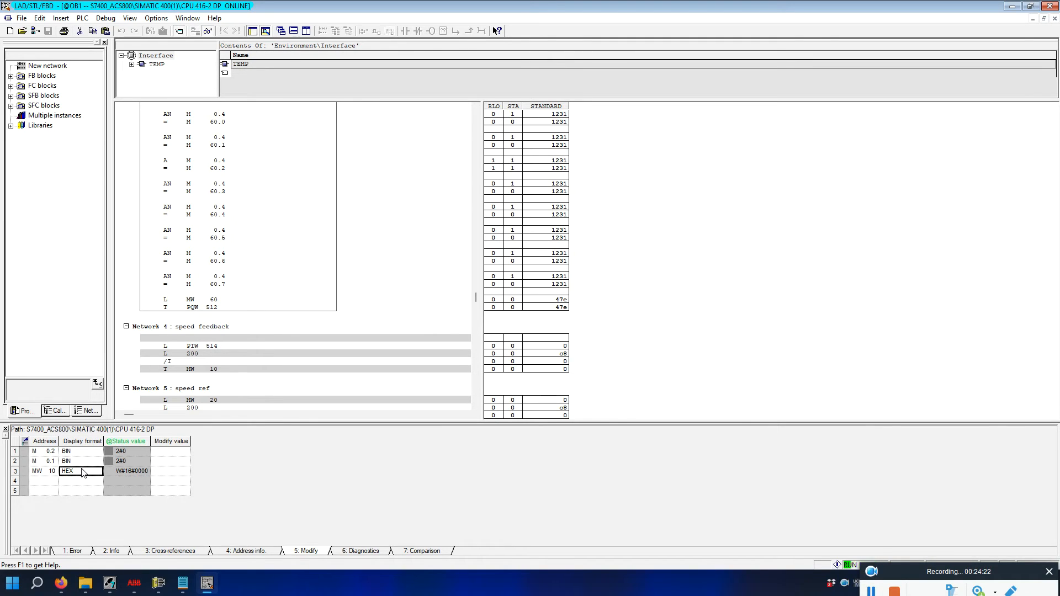
pyautogui.write('dec')
pyautogui.press('Return')
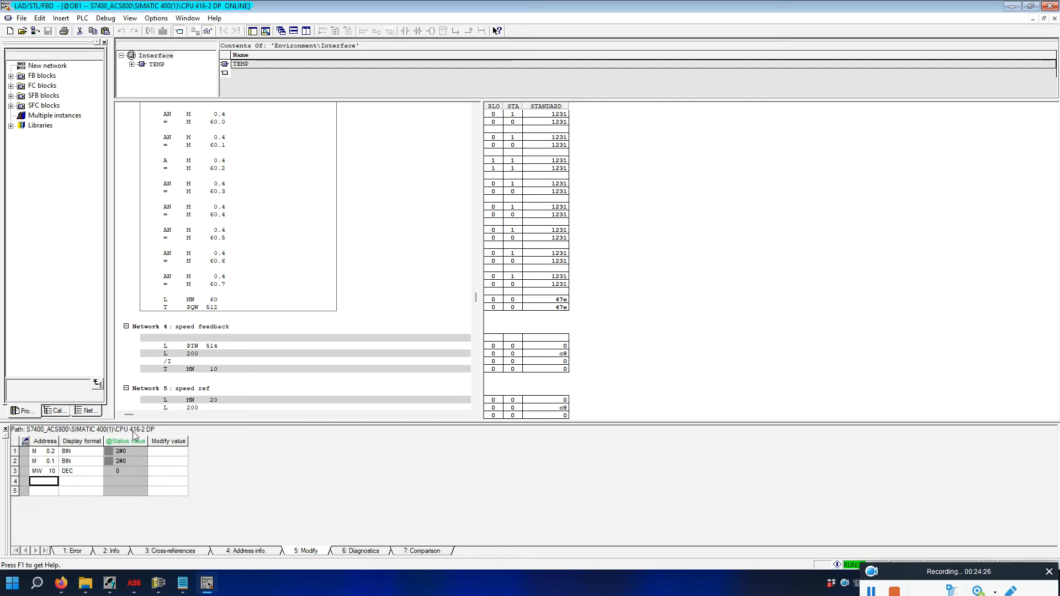
pyautogui.scroll(-2, 207, 400)
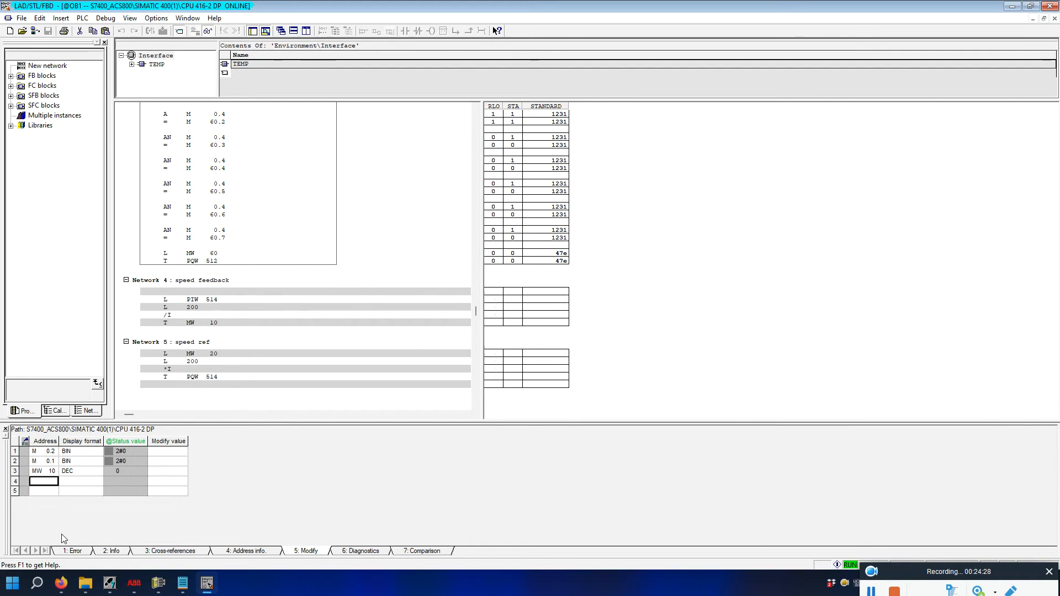
pyautogui.write('mw2')
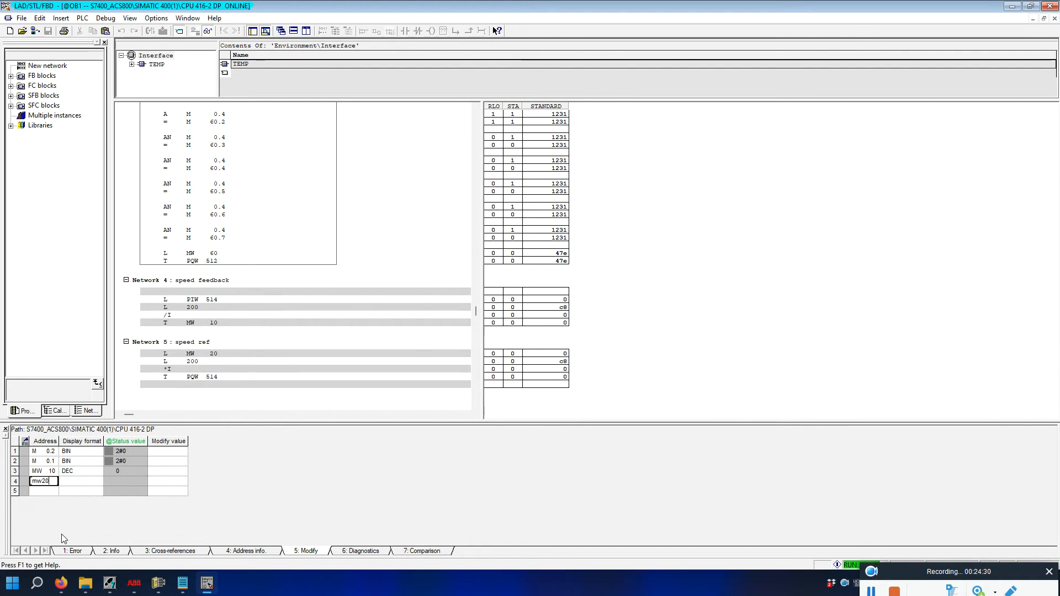
pyautogui.write('0')
pyautogui.click(91, 483)
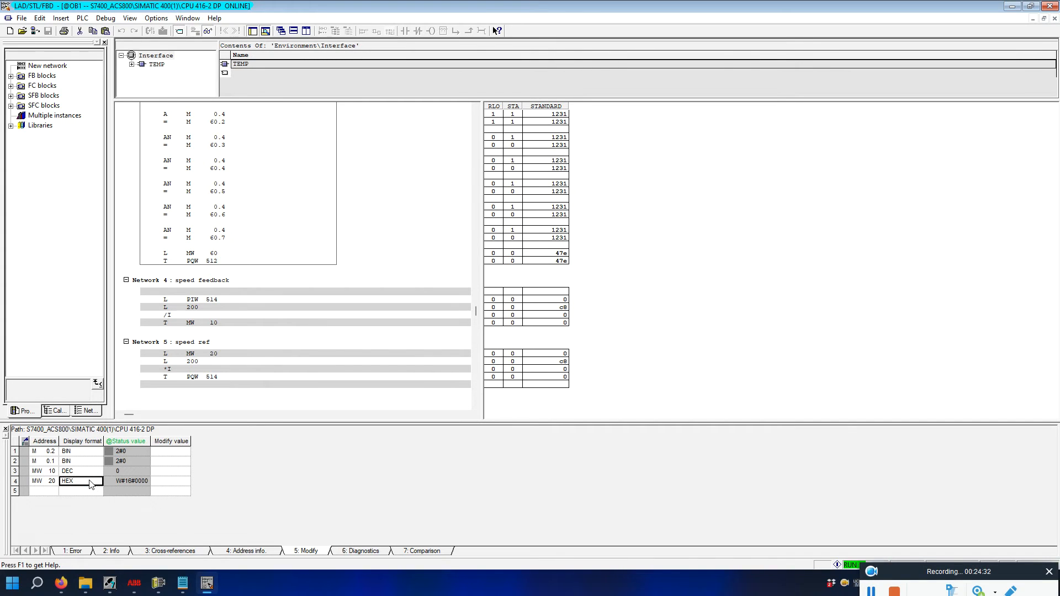
pyautogui.write('dec')
pyautogui.click(113, 482)
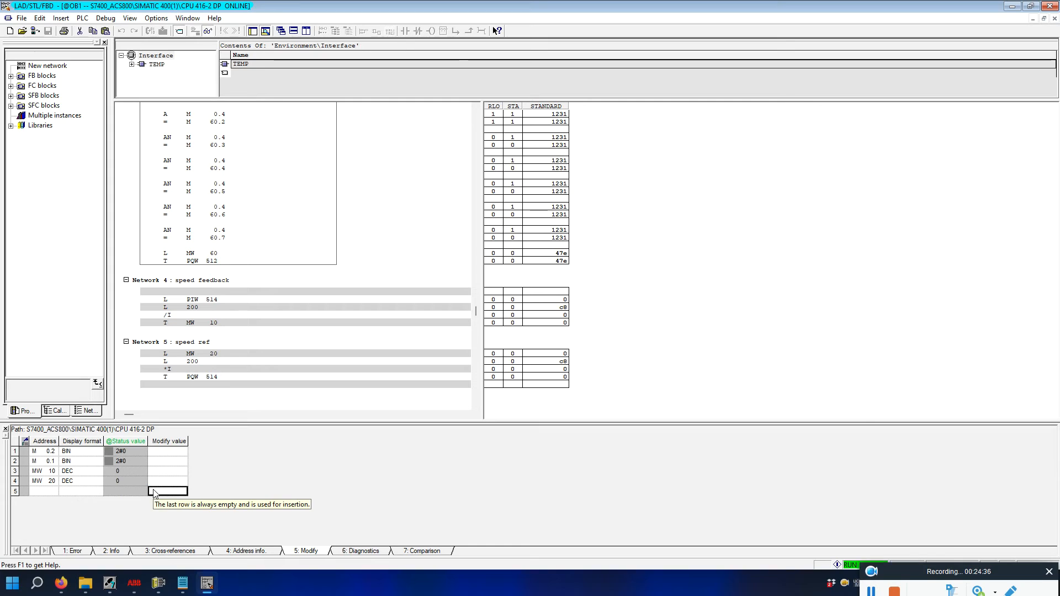
pyautogui.click(99, 482)
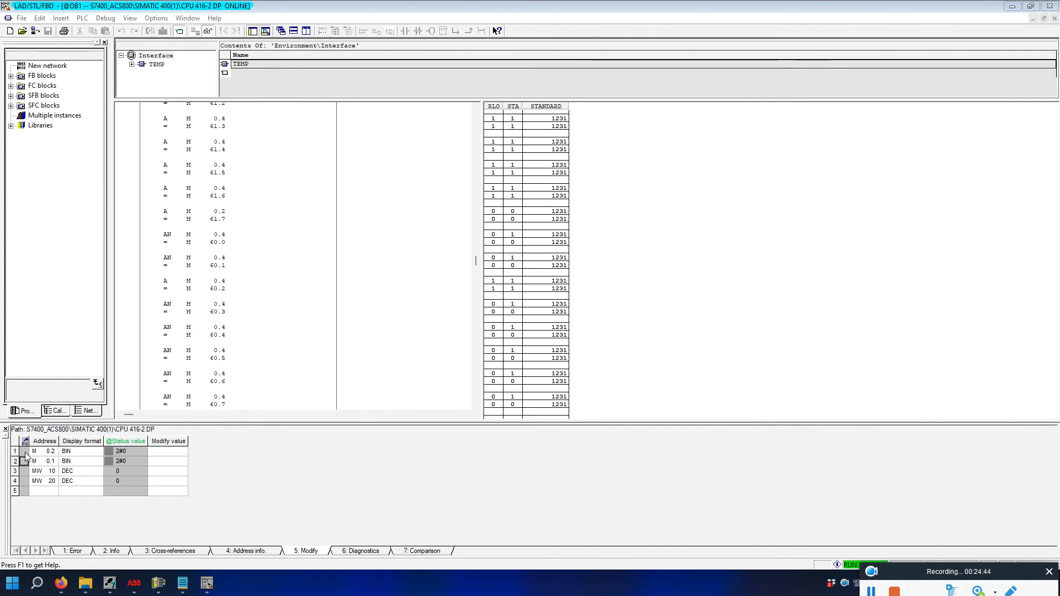
# Modify M 0.2 to 1 and back to 0, then check Network 1's live status.
pyautogui.rightClick(25, 453)
pyautogui.click(70, 291)
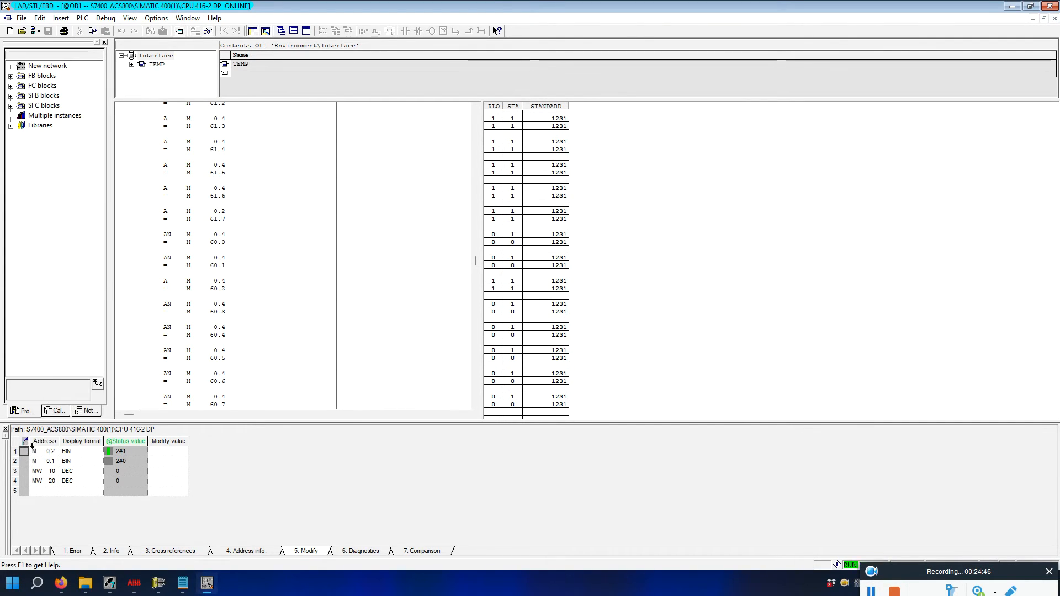
pyautogui.rightClick(25, 451)
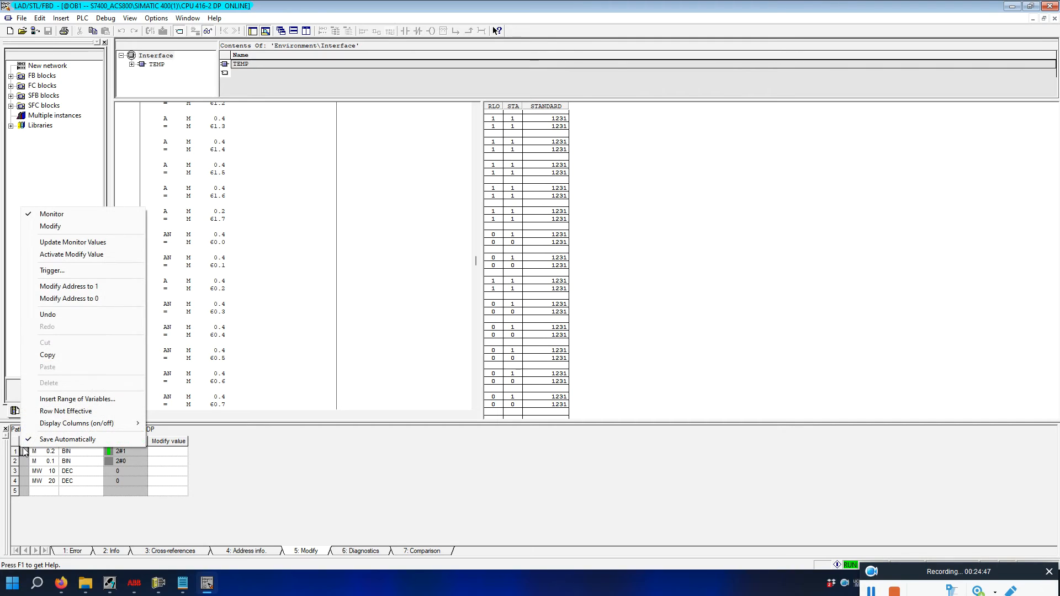
pyautogui.click(85, 299)
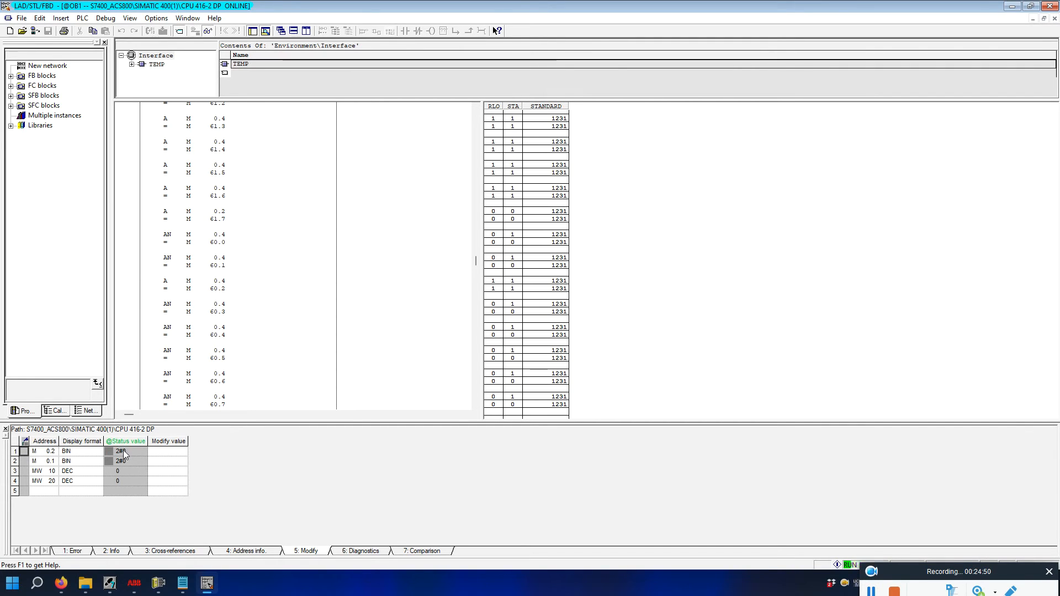
pyautogui.scroll(12, 350, 217)
pyautogui.scroll(7, 350, 220)
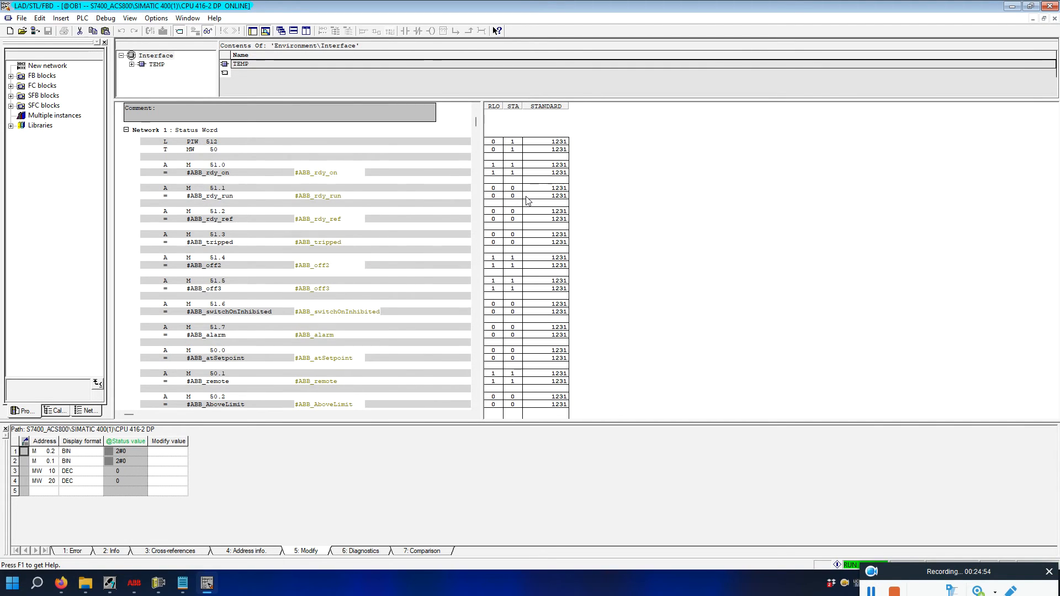
pyautogui.click(335, 265)
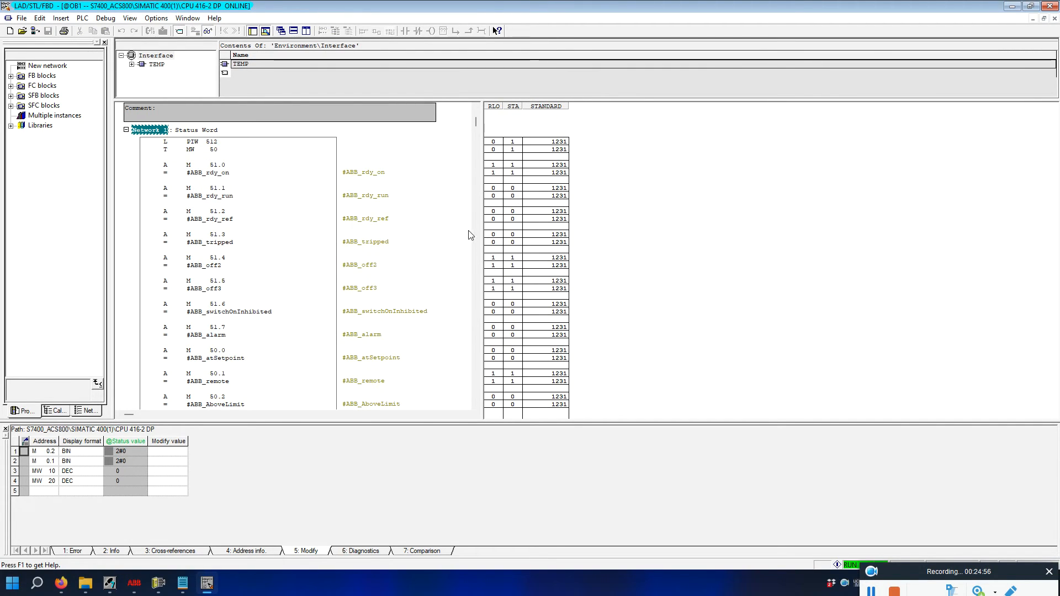
pyautogui.click(245, 211)
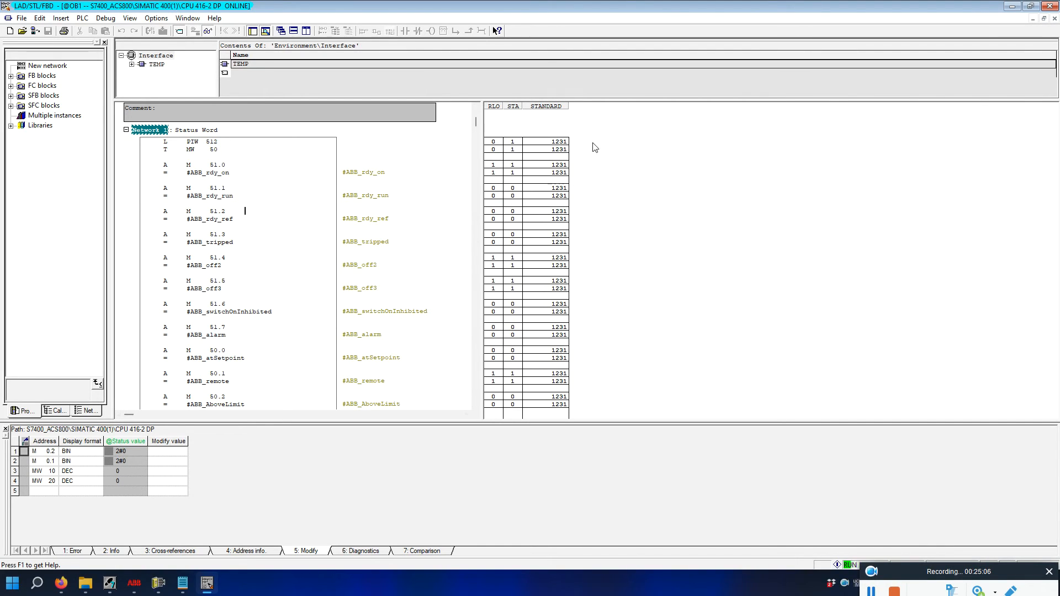
# Set M 0.1 to 1, write speed reference 50 to MW 20 on the PLC, and bring up DriveWindow.
pyautogui.rightClick(24, 461)
pyautogui.click(70, 298)
pyautogui.click(34, 471)
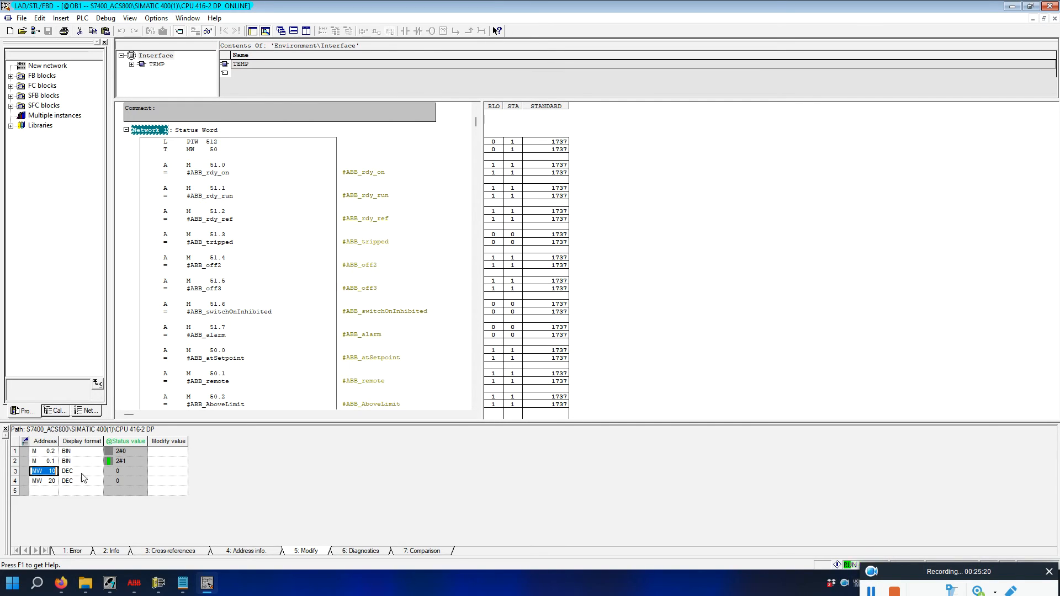
pyautogui.click(164, 483)
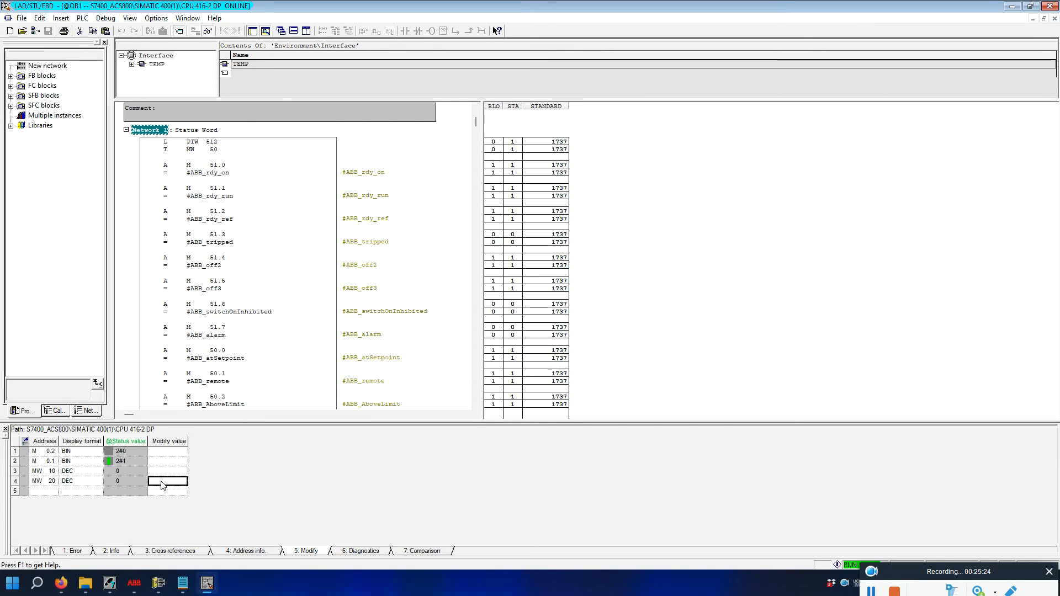
pyautogui.write('80')
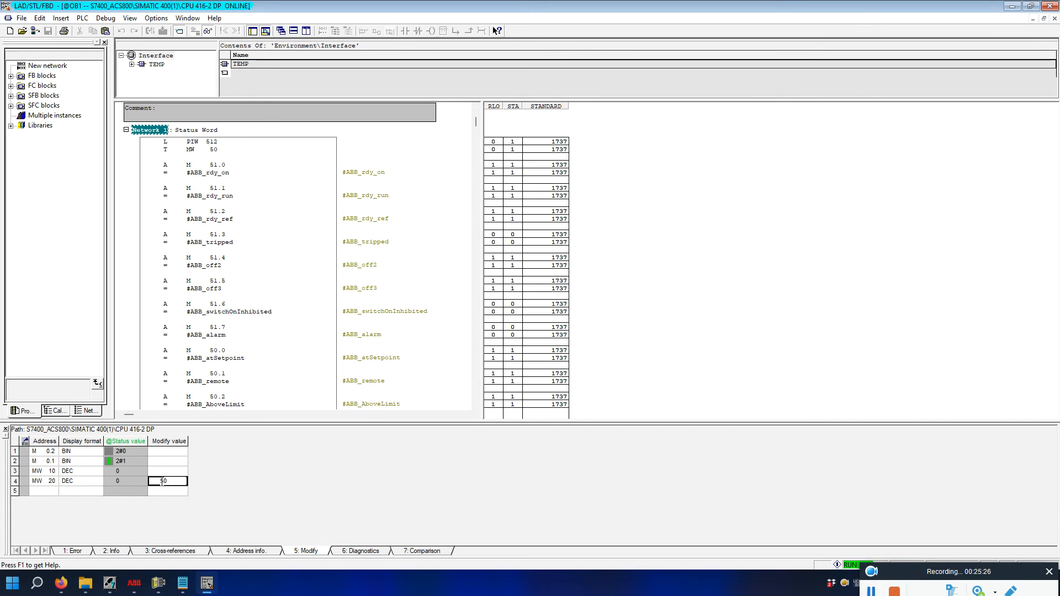
pyautogui.rightClick(22, 484)
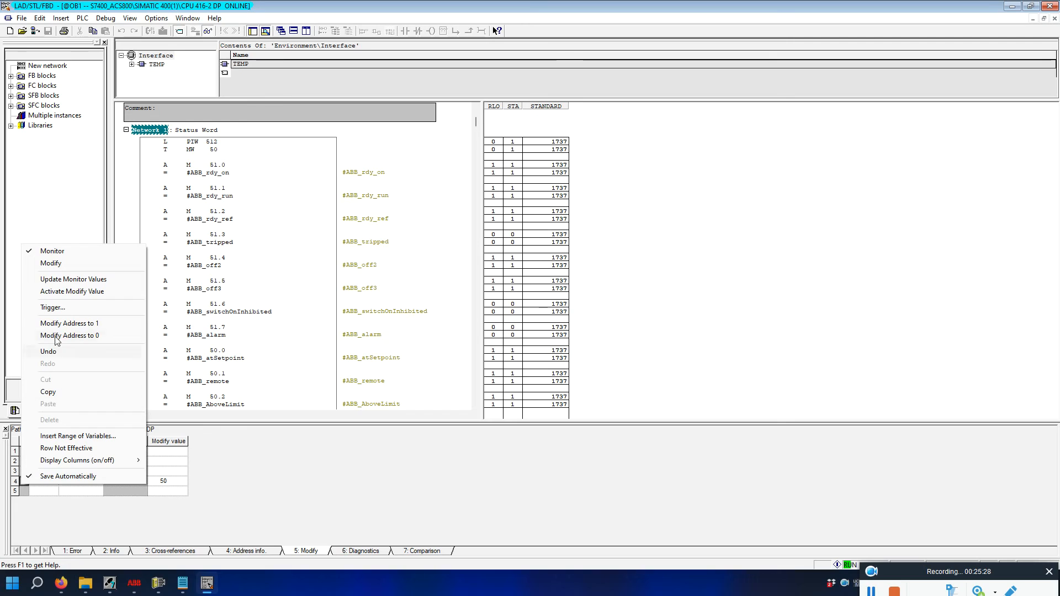
pyautogui.click(64, 293)
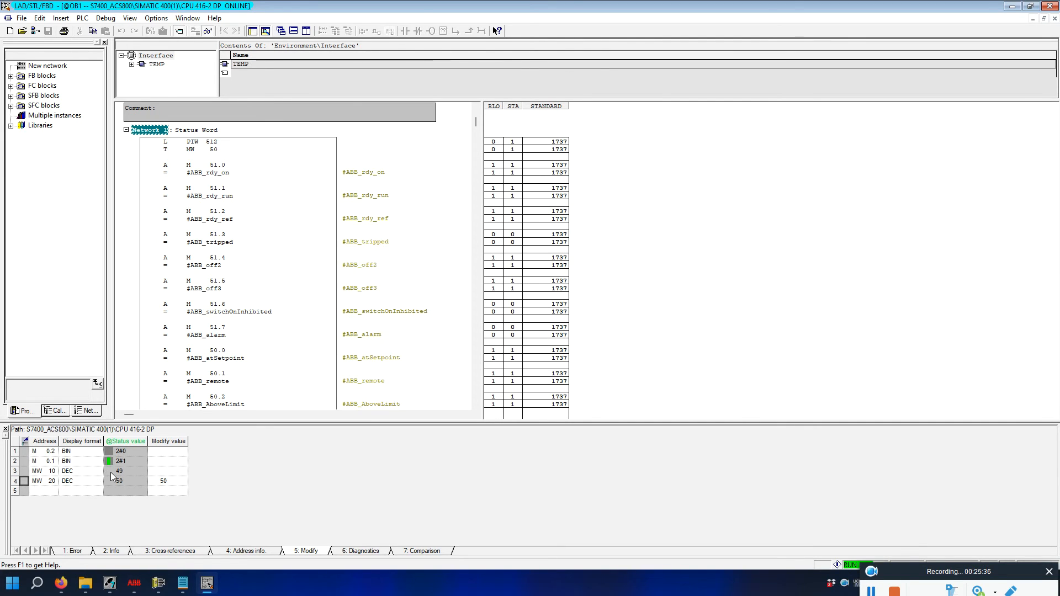
pyautogui.click(158, 583)
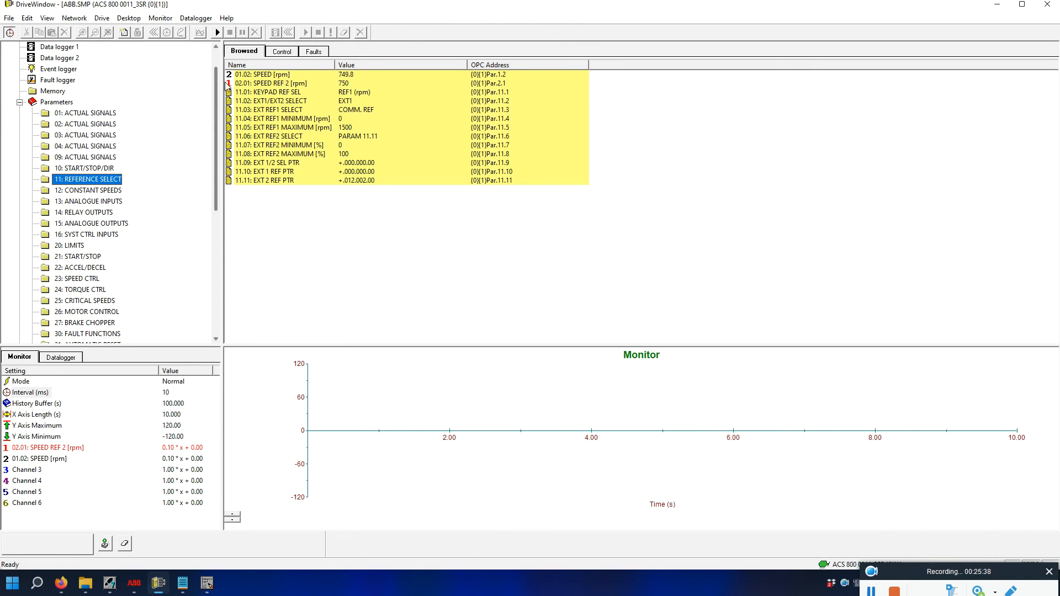
# In group 99: START-UP DATA, confirm 02.01 speed reference 750 rpm and 01.02 actual speed near 750 rpm.
pyautogui.click(311, 80)
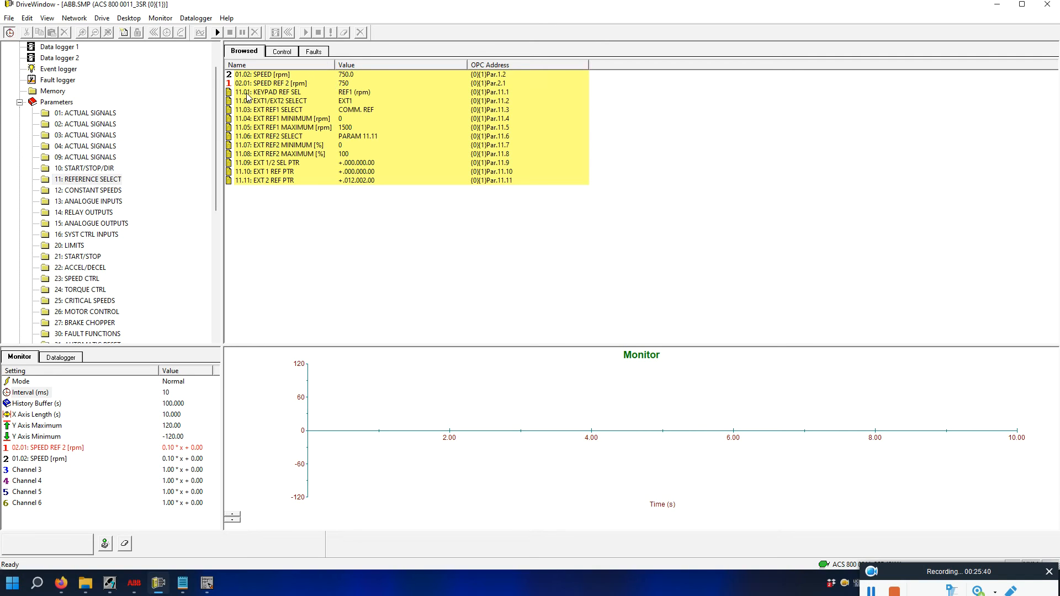
pyautogui.moveTo(217, 192); pyautogui.dragTo(217, 323)
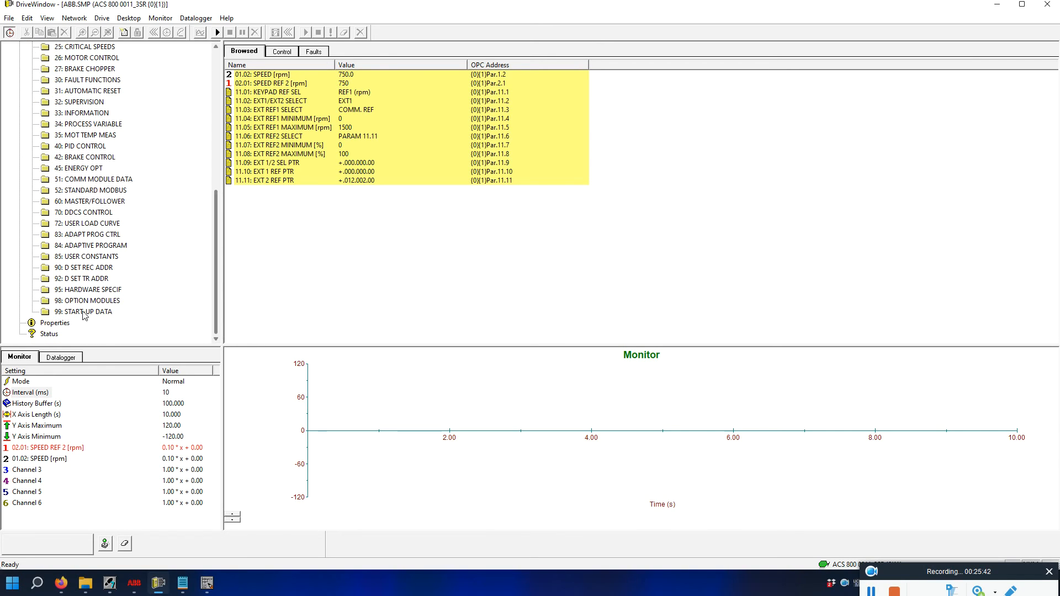
pyautogui.click(72, 311)
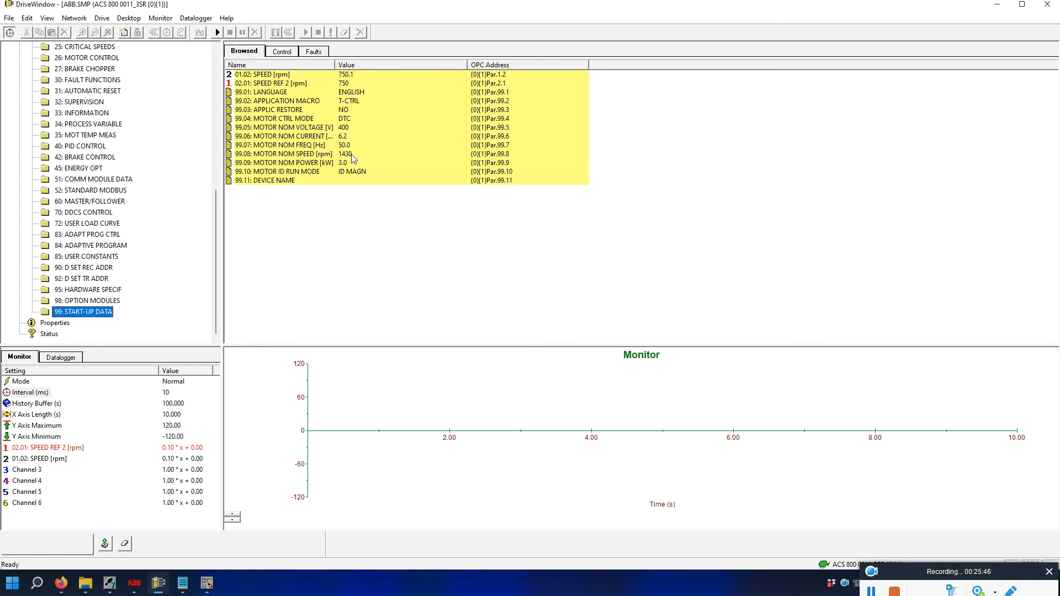
pyautogui.click(282, 84)
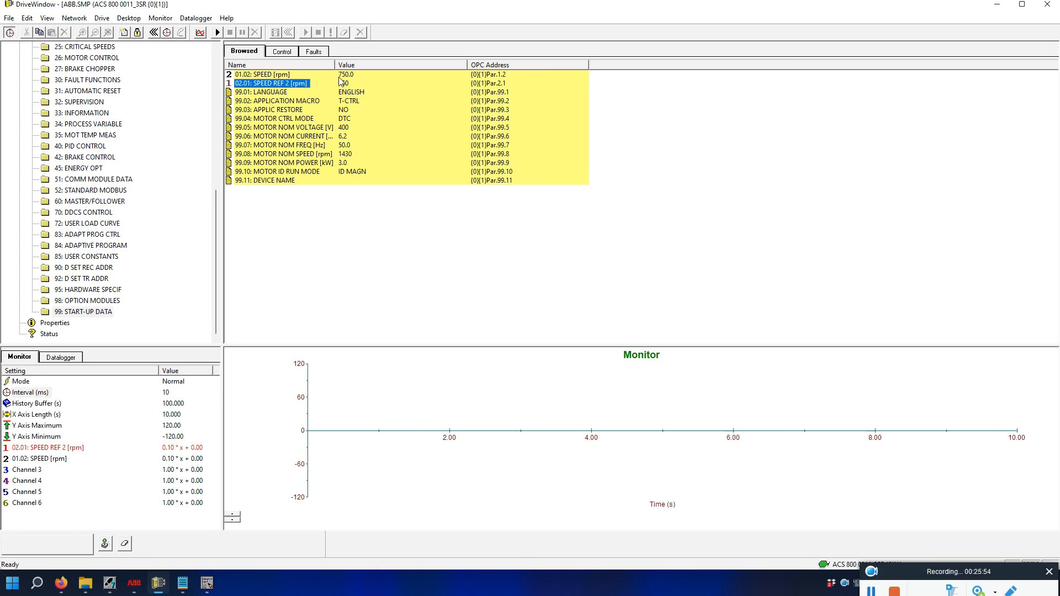
pyautogui.click(276, 76)
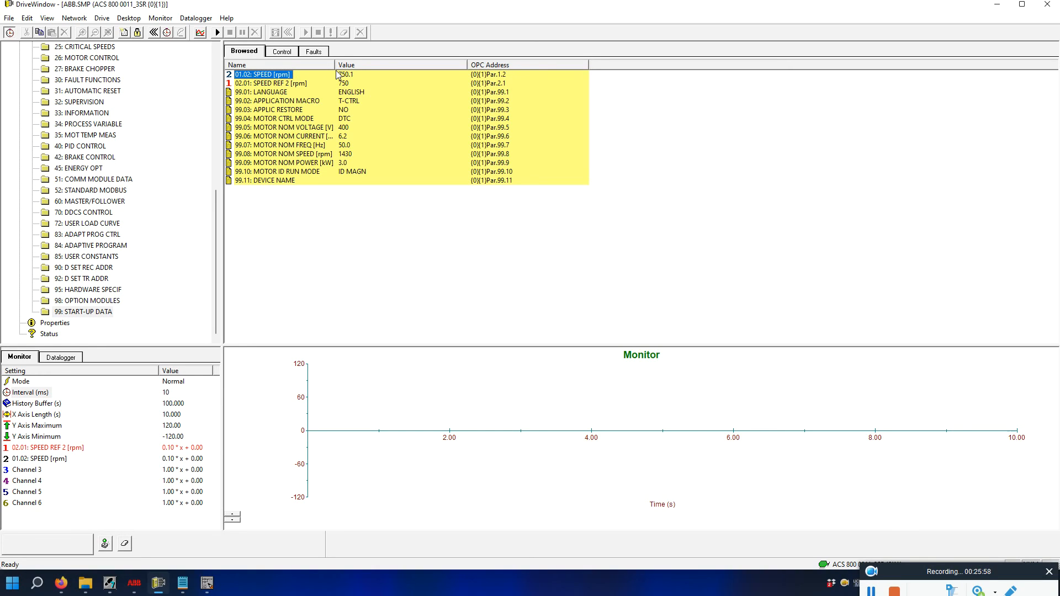
pyautogui.click(207, 583)
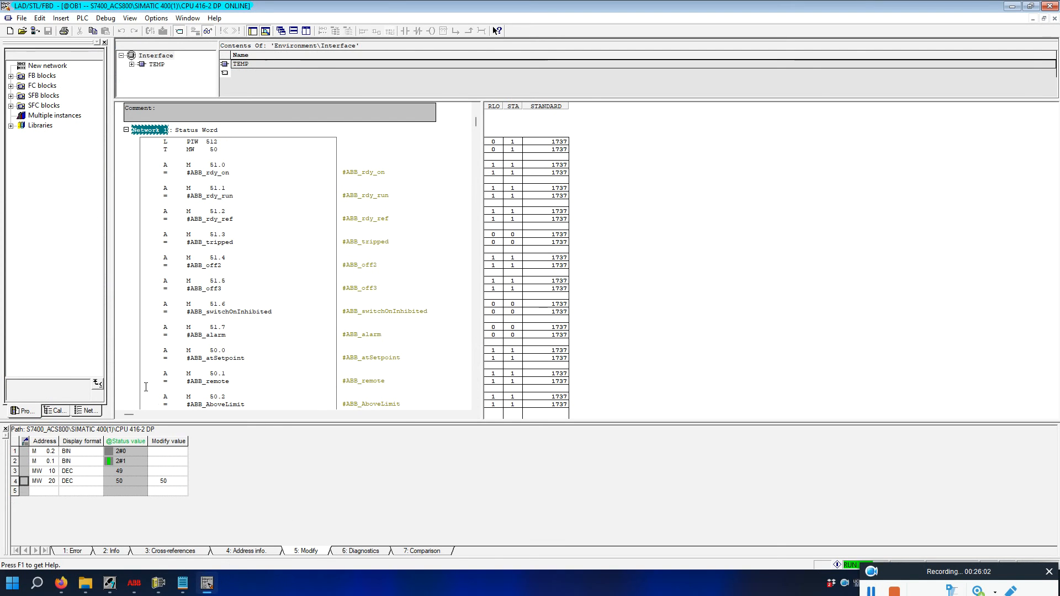
# Write -50 to MW 20 and confirm the reversed -750 rpm reference in DriveWindow.
pyautogui.click(162, 482)
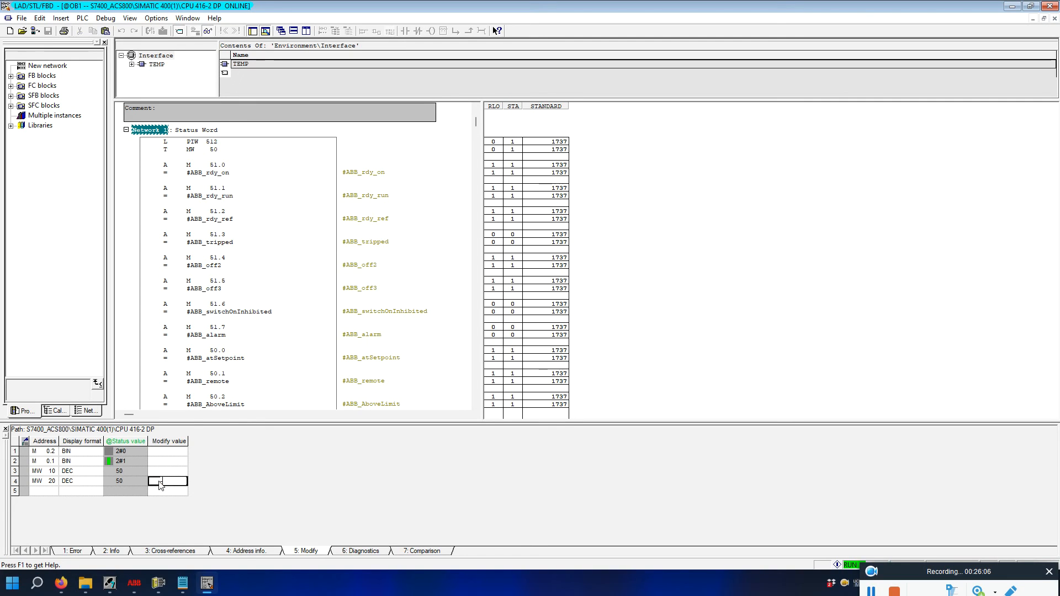
pyautogui.press('Return')
pyautogui.rightClick(24, 484)
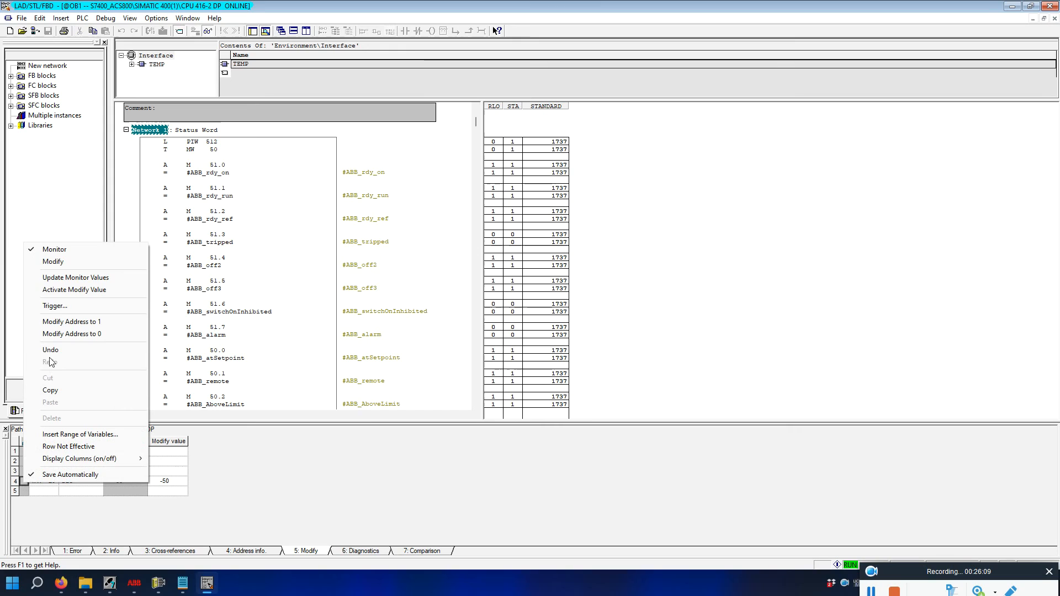
pyautogui.click(47, 291)
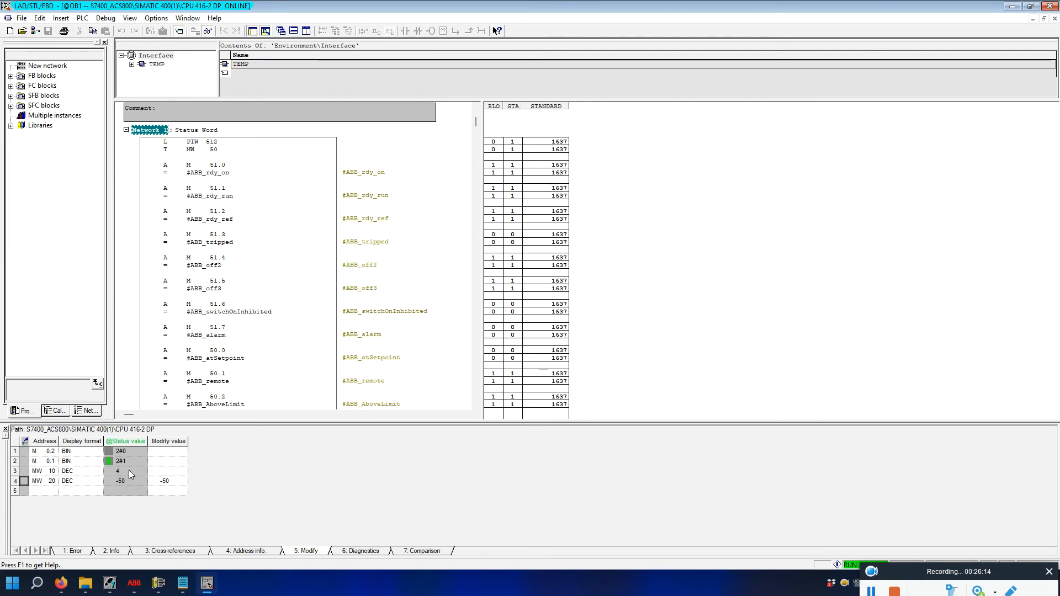
pyautogui.click(158, 583)
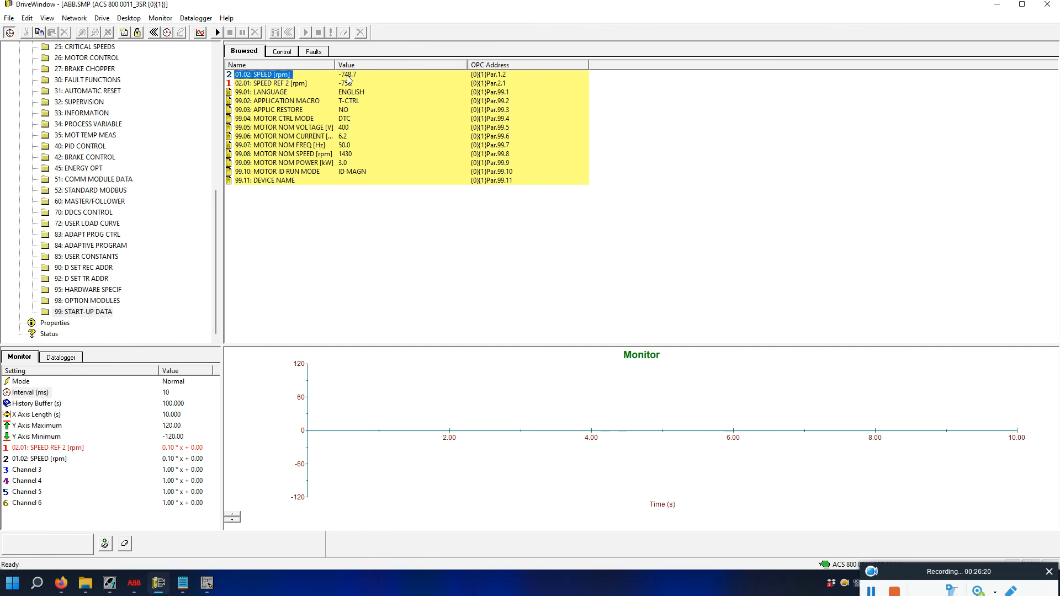
pyautogui.click(217, 586)
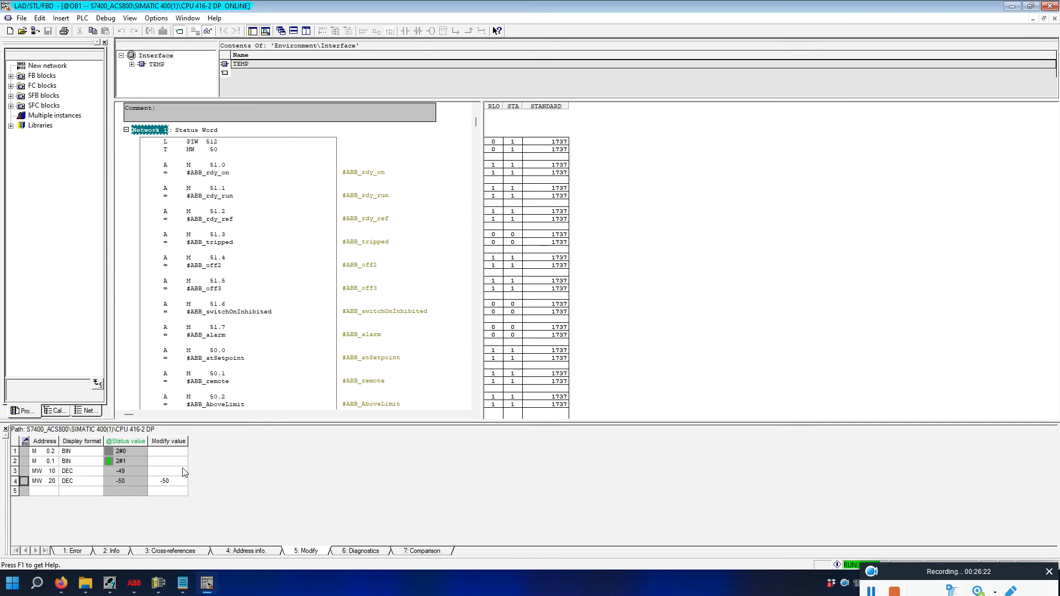
# Write 100 to MW 20 and check the 1500 rpm reference in DriveWindow.
pyautogui.click(168, 481)
pyautogui.write('100')
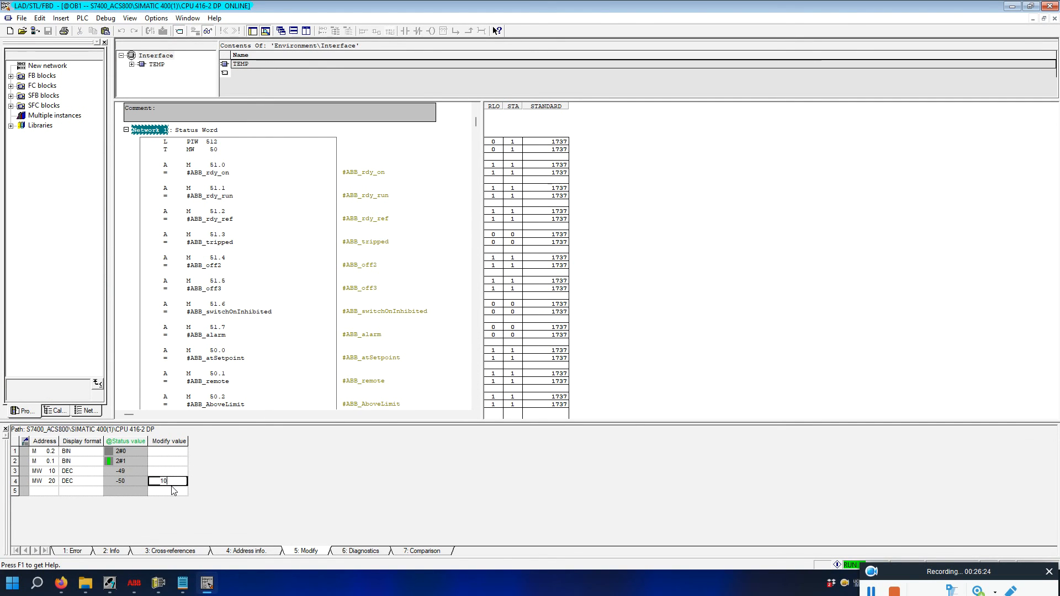
pyautogui.rightClick(24, 480)
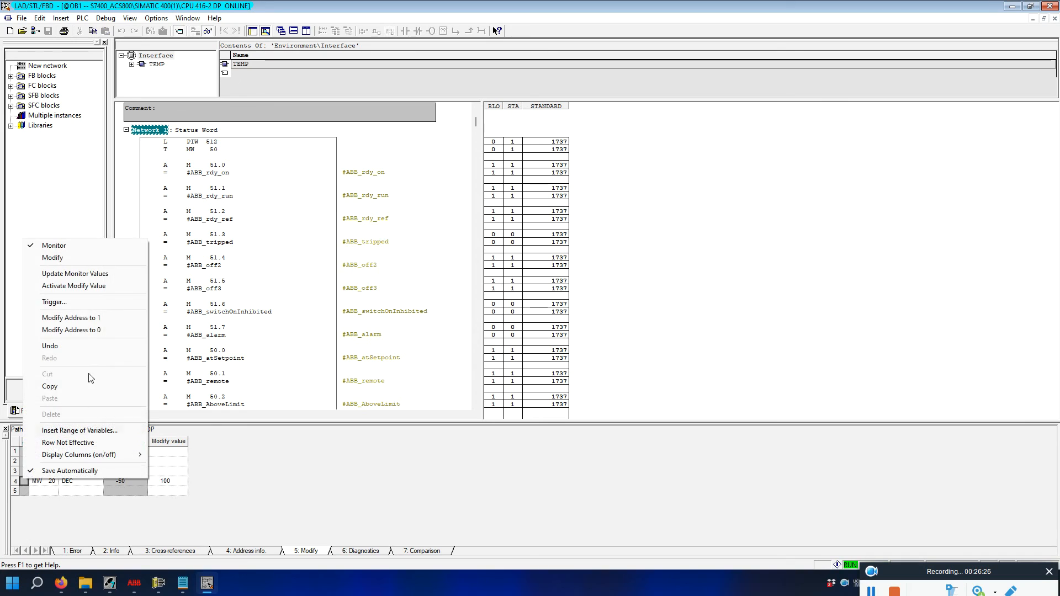
pyautogui.click(79, 286)
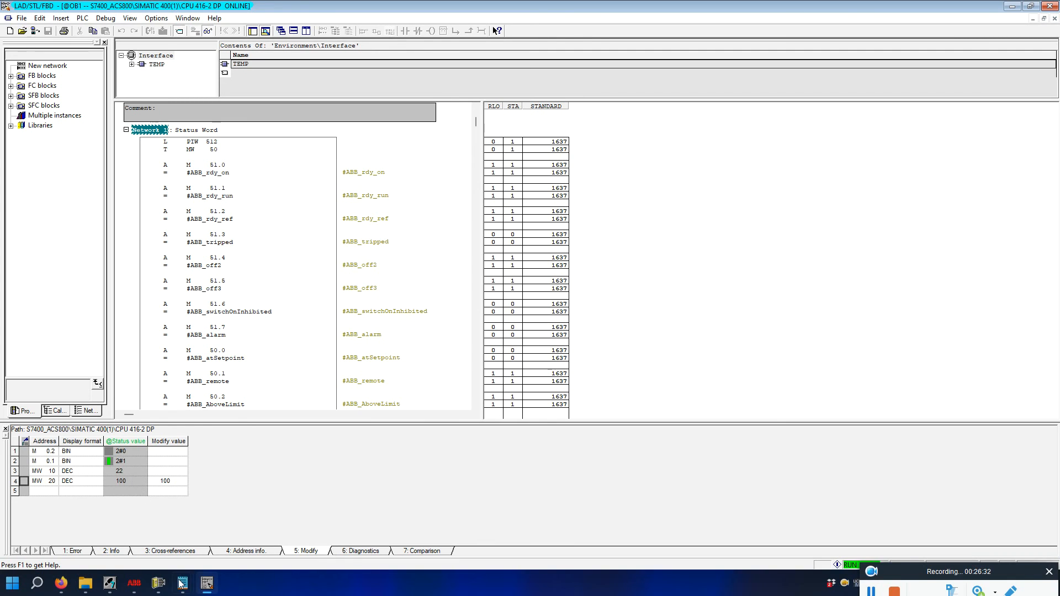
pyautogui.click(158, 583)
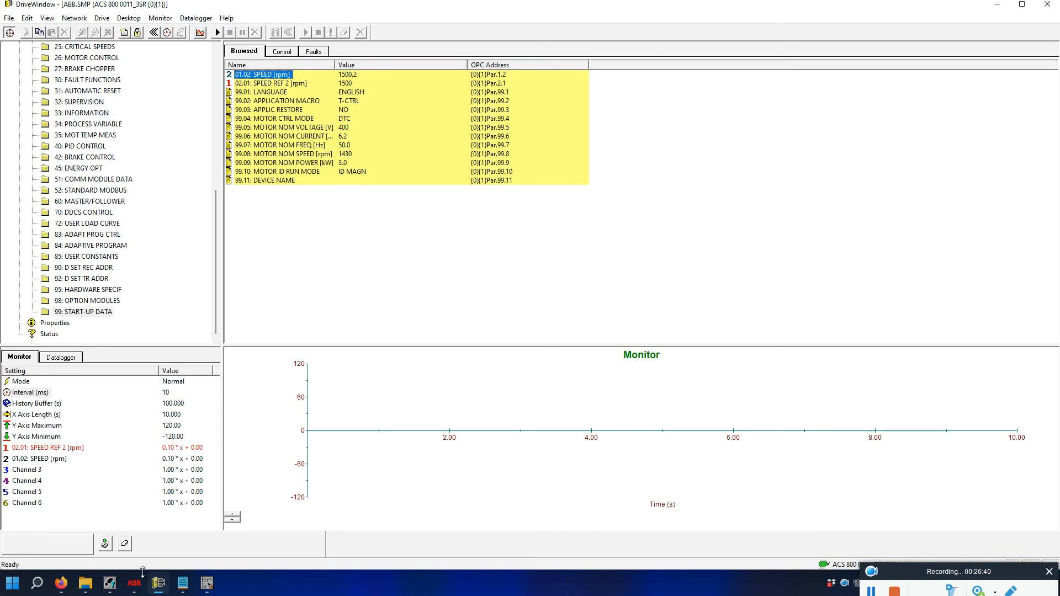
# Reset bits M 0.2 and M 0.1 to 0 in the variable table.
pyautogui.click(207, 583)
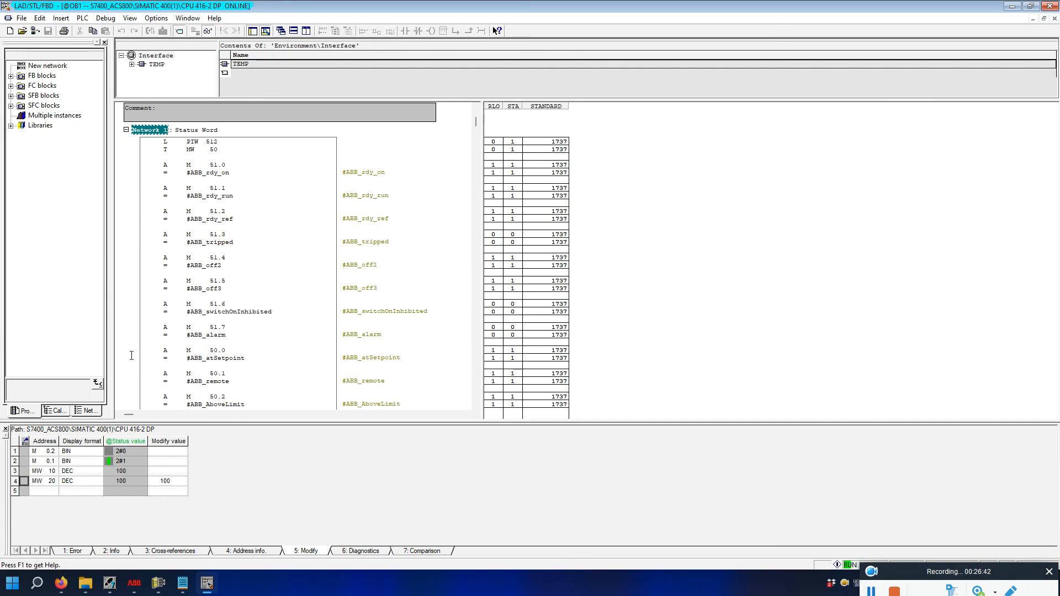
pyautogui.rightClick(26, 451)
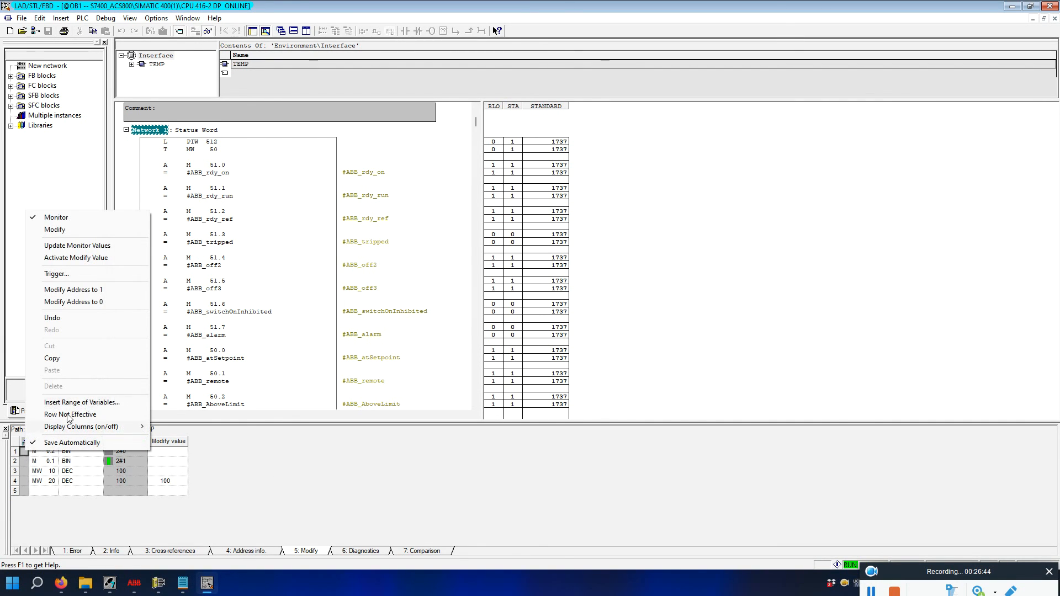
pyautogui.click(78, 302)
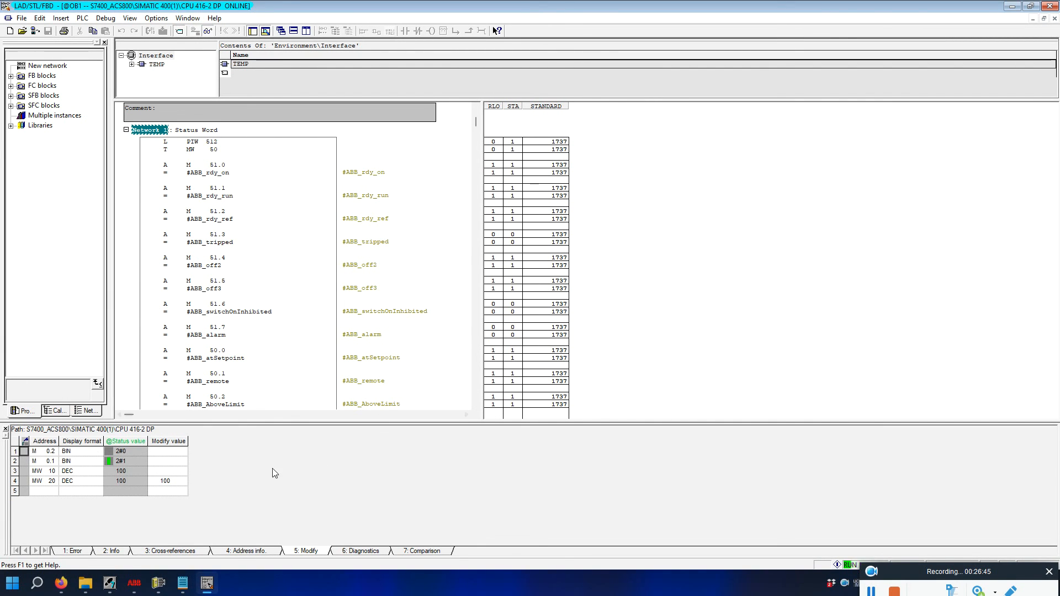
pyautogui.rightClick(26, 464)
pyautogui.click(80, 313)
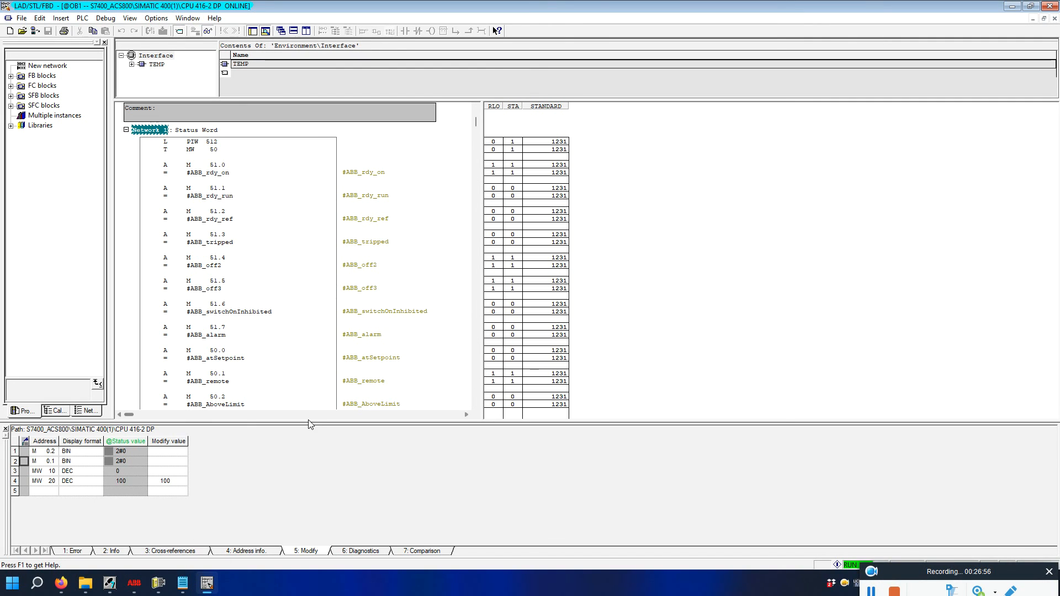
# Review STL Networks 4 and 5, showing PQW 514 at 4e20 with PIW 514 and MW 10 at 0.
pyautogui.scroll(-1, 367, 348)
pyautogui.scroll(-20, 367, 348)
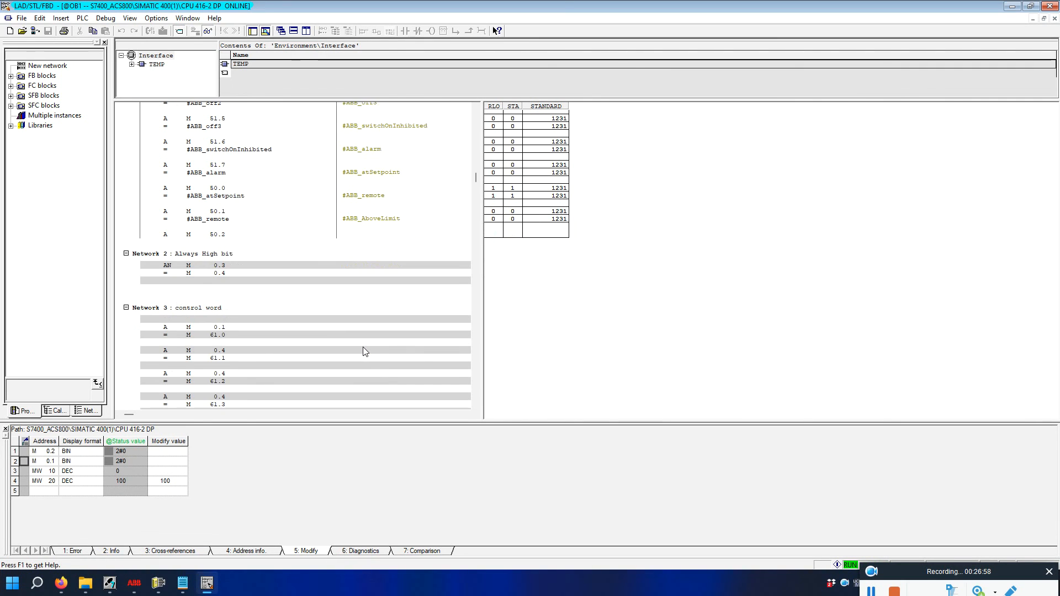
pyautogui.scroll(8, 364, 342)
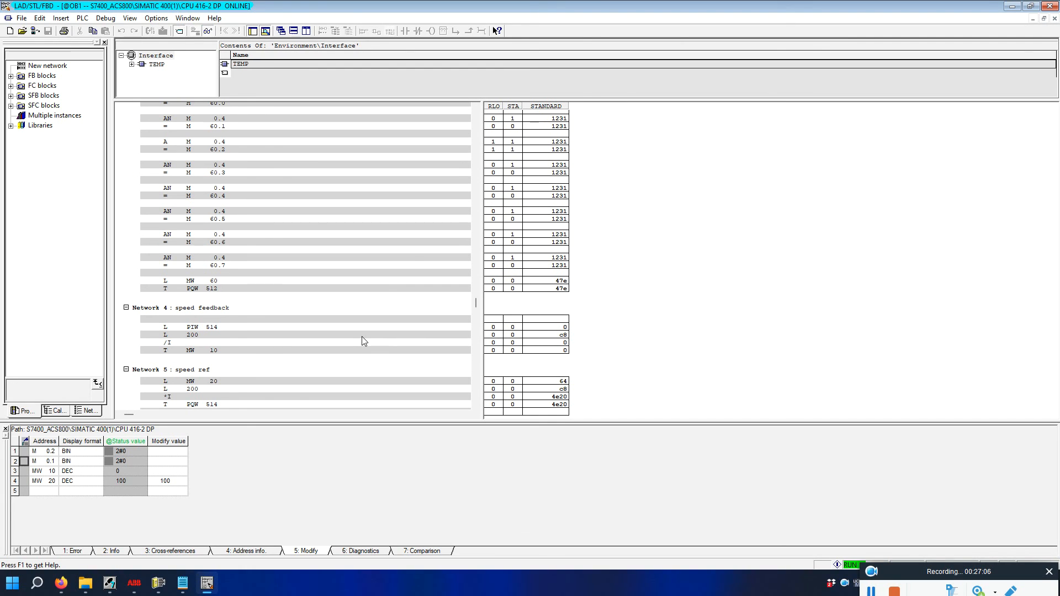
pyautogui.scroll(20, 362, 338)
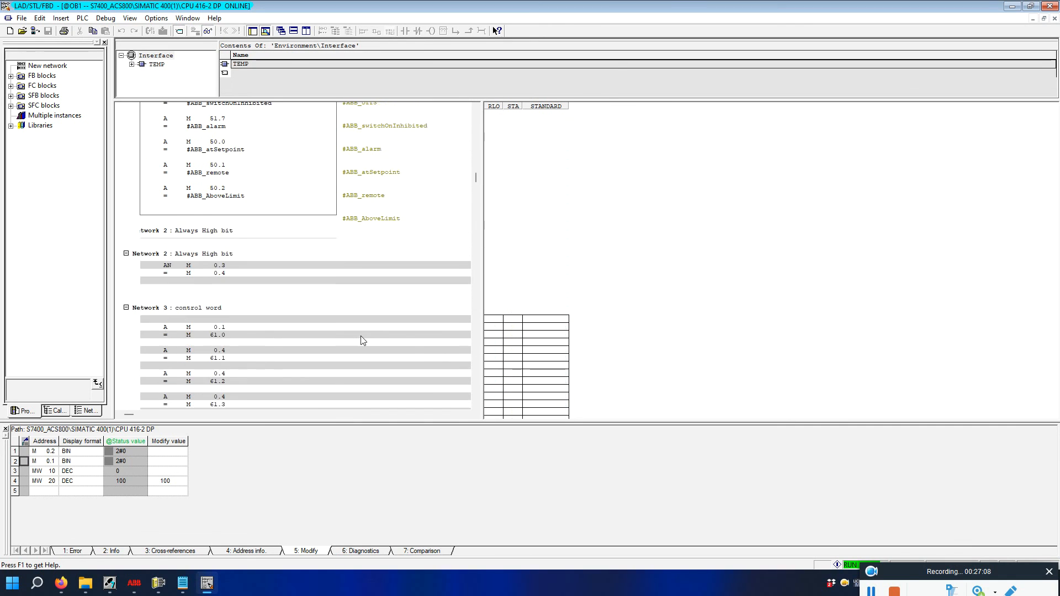
pyautogui.scroll(-20, 362, 341)
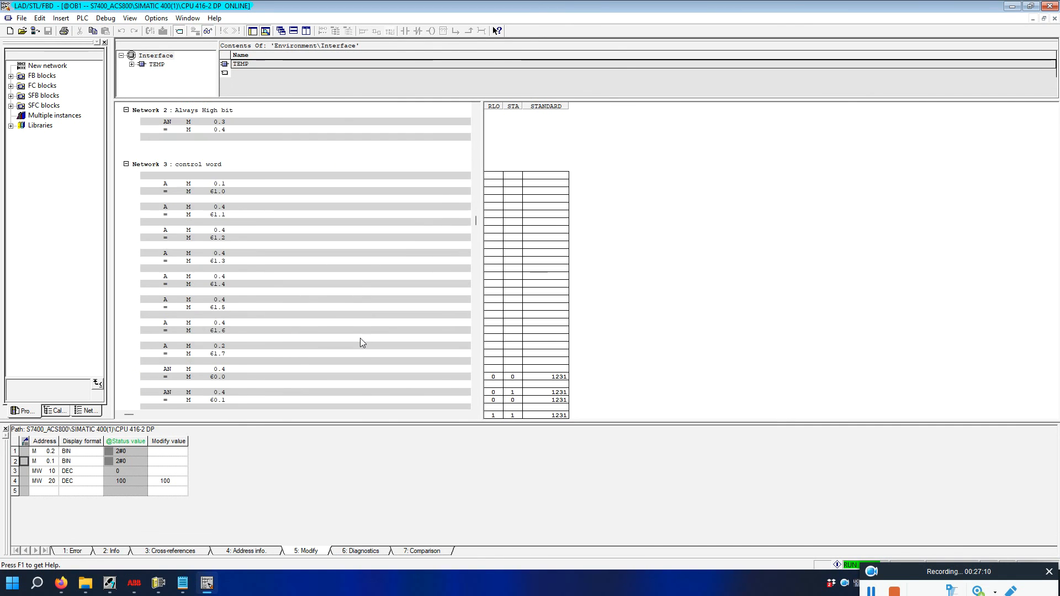
pyautogui.scroll(-10, 360, 338)
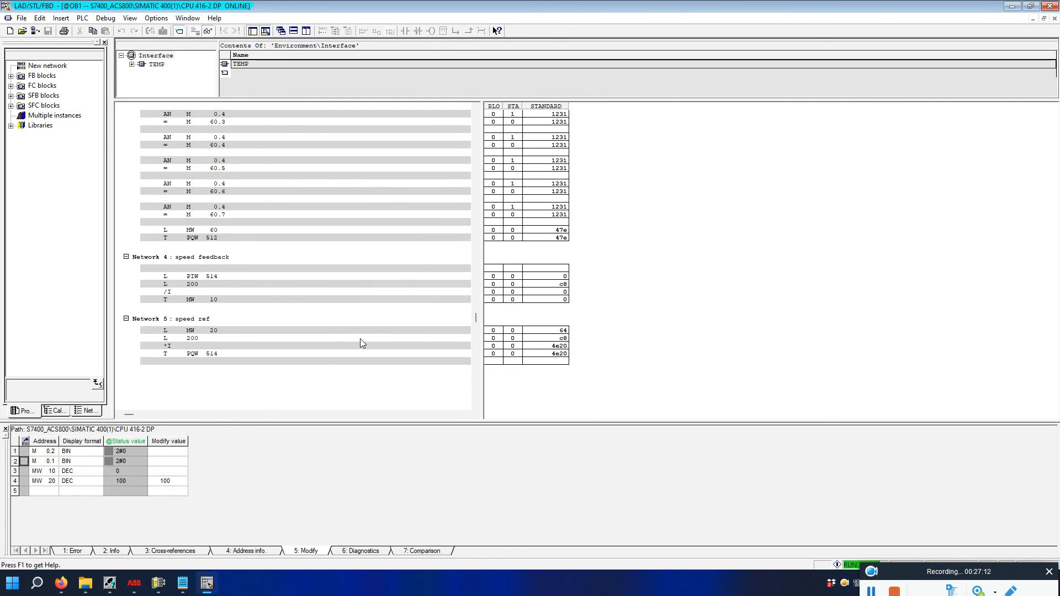